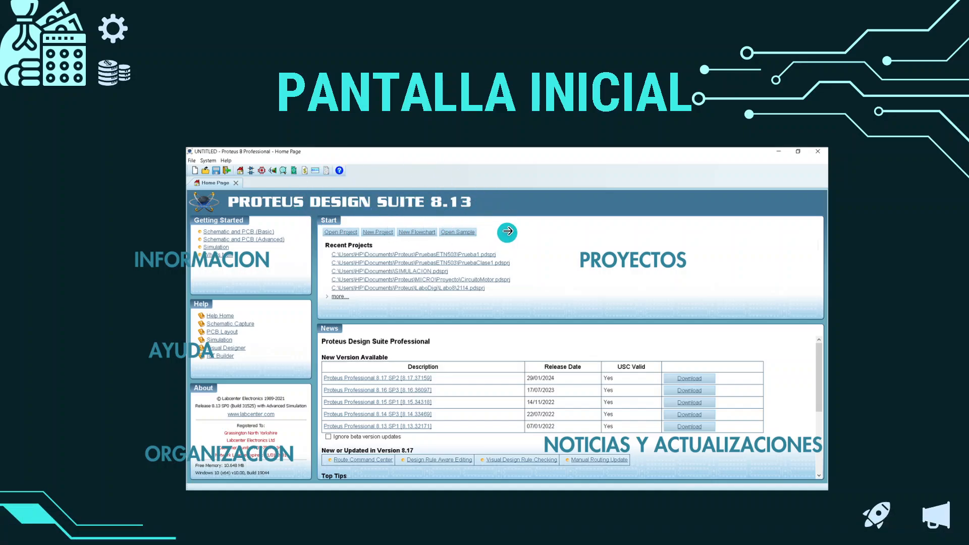
Check the chat of the Google Meet call and return to the slide presentation
key("alt+Tab")
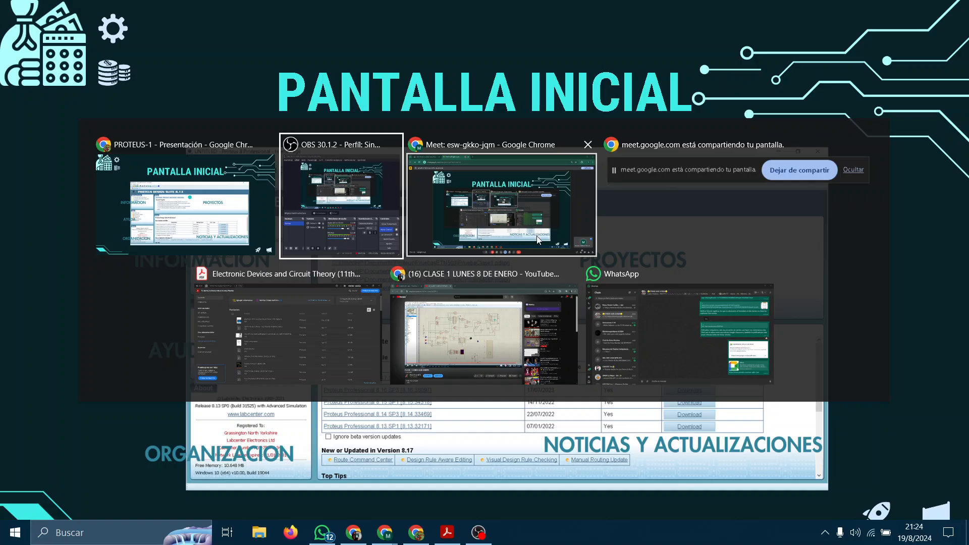
left_click(476, 241)
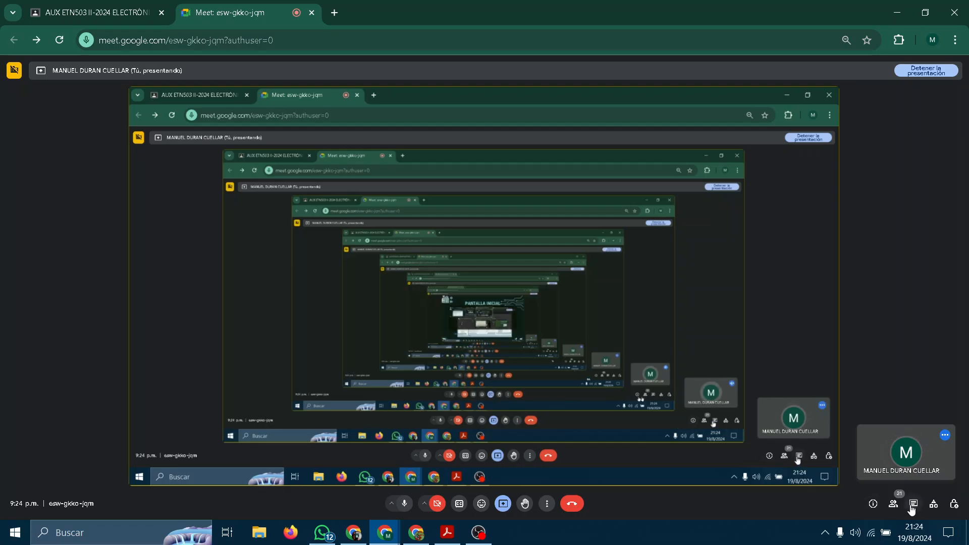
left_click(914, 504)
left_click(914, 504)
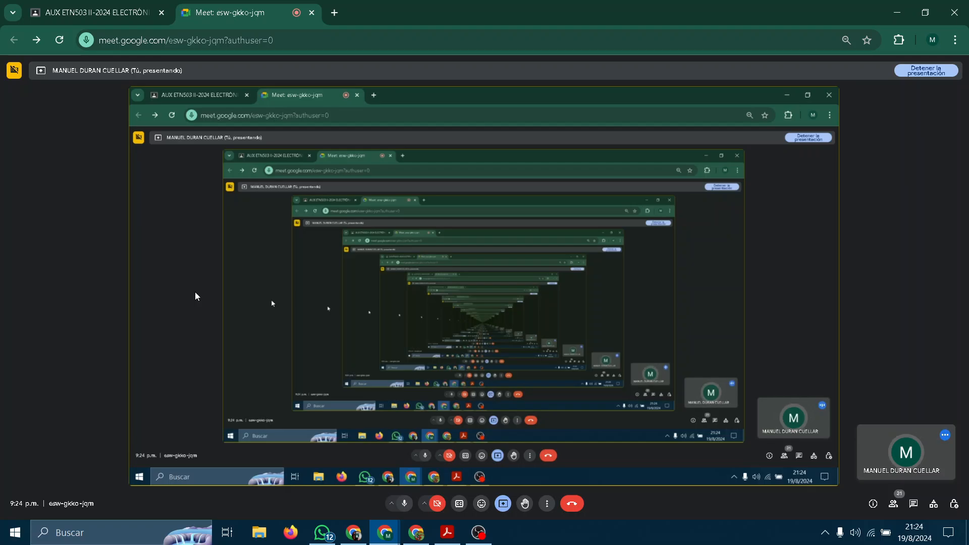
key("alt+Tab")
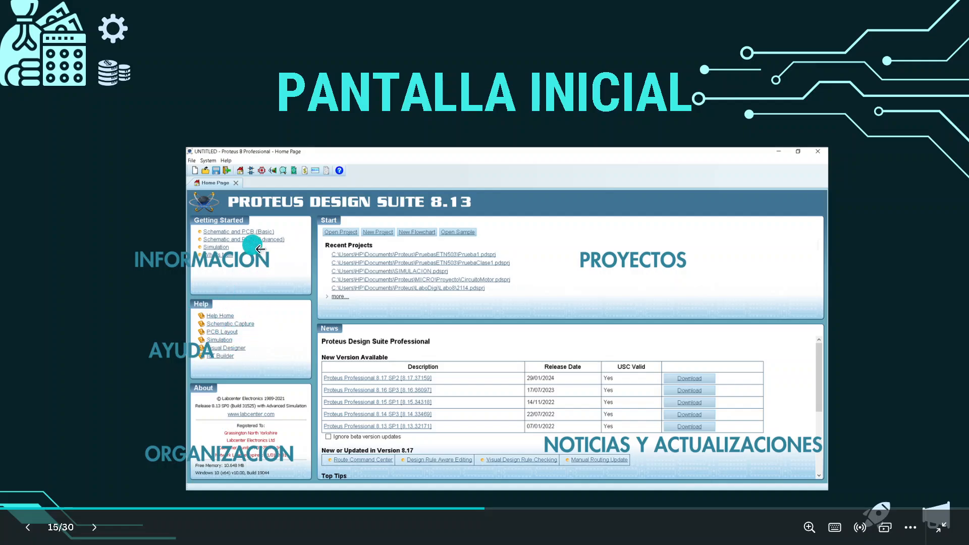
Go to the desktop, launch Proteus 8 Professional and check the Google Meet window while it loads
key("alt+Tab")
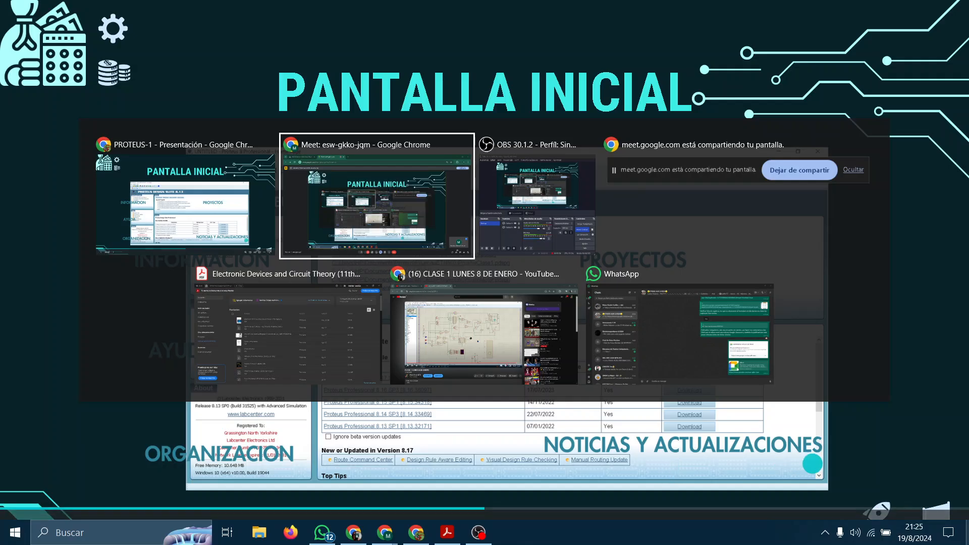
key("super+d")
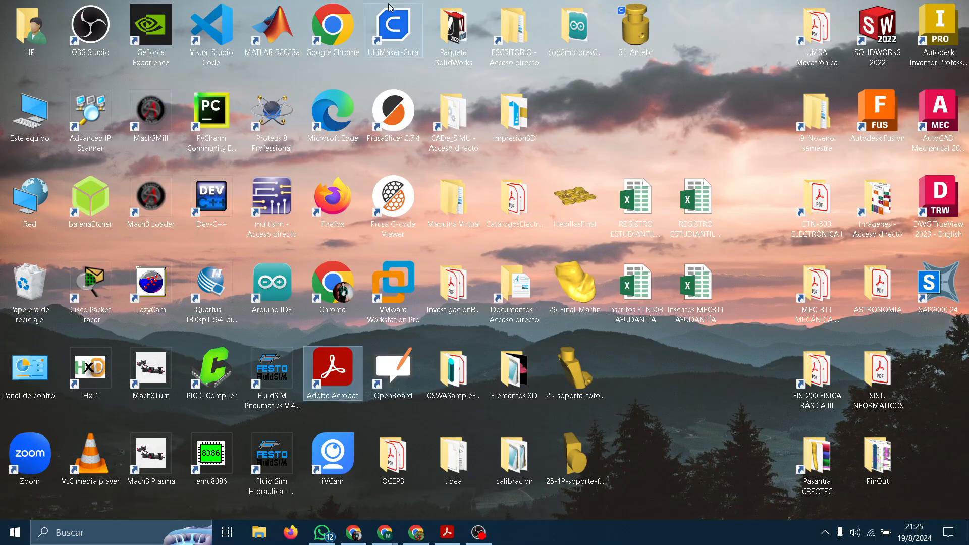
left_click(272, 128)
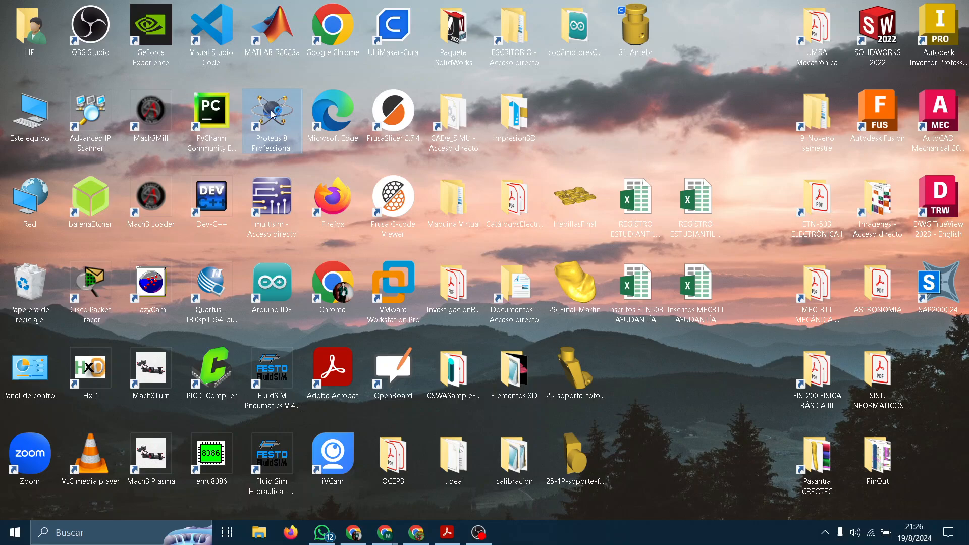
mouse_move(385, 533)
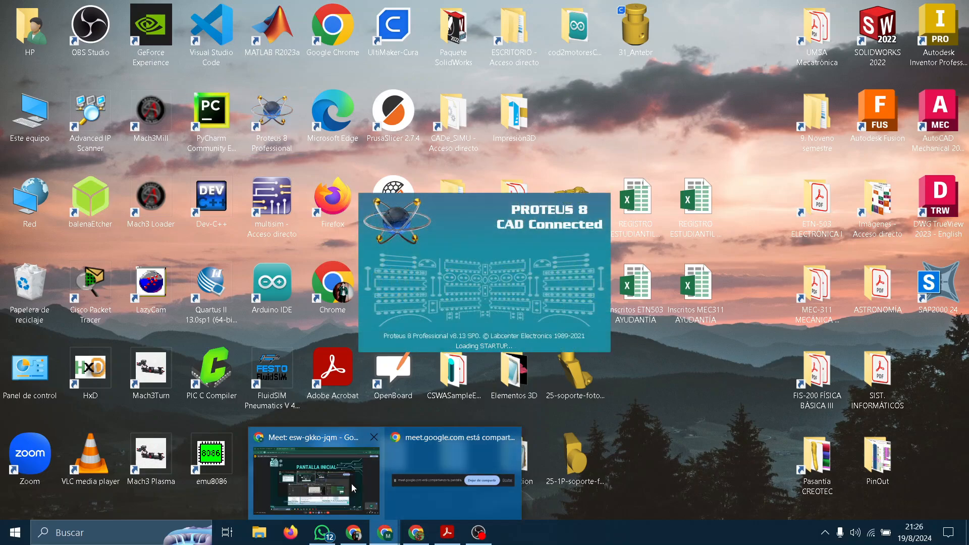
left_click(313, 463)
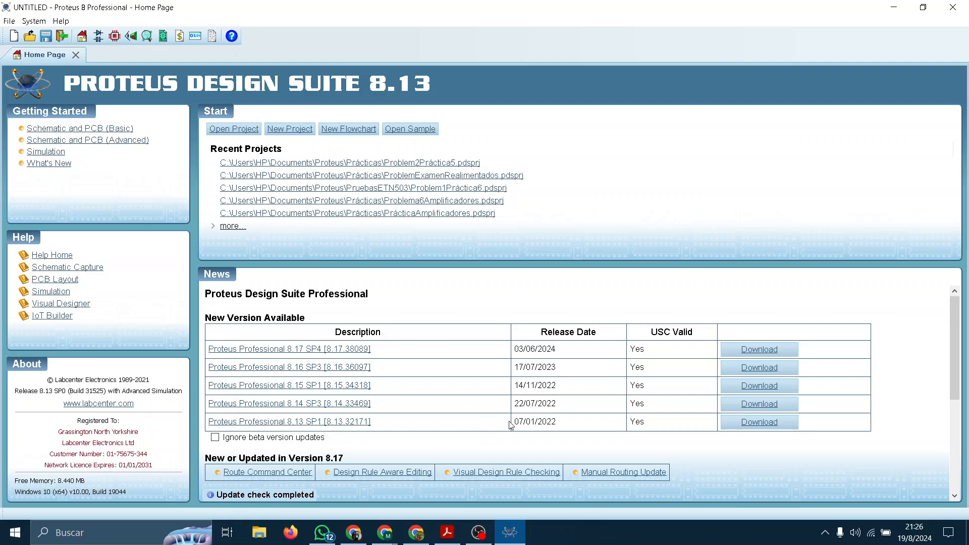
Look through the News section of the home page, from the available versions to the getting started movies
scroll(492, 401, "down", 3)
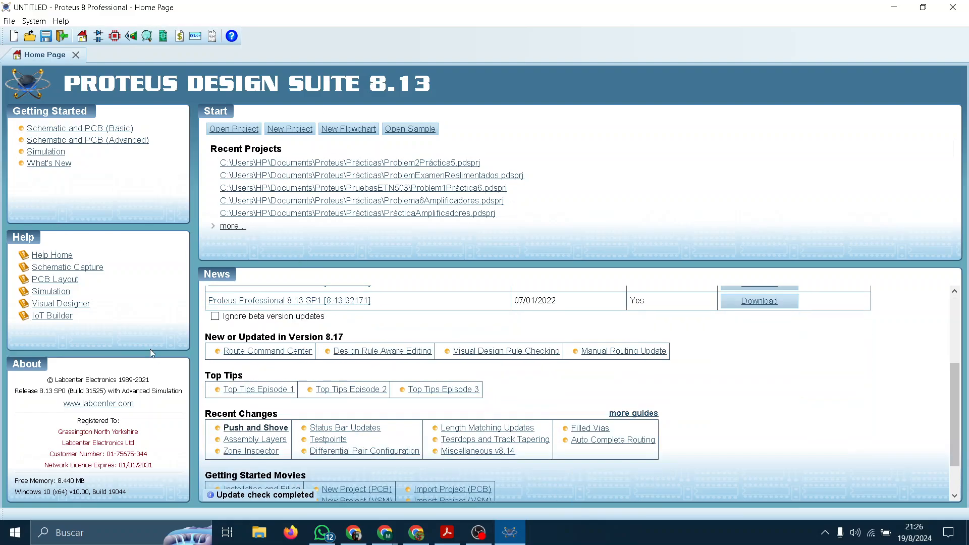
scroll(352, 290, "up", 2)
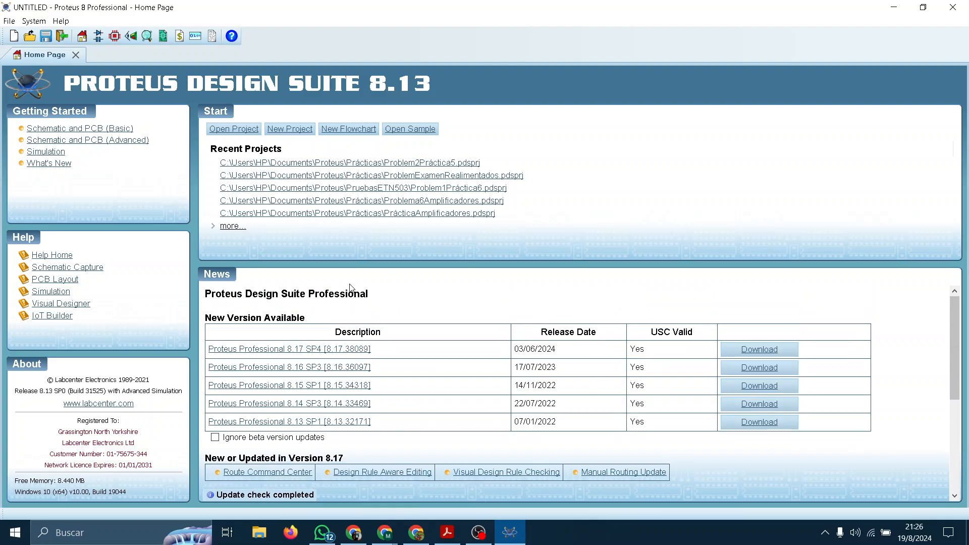
scroll(474, 394, "down", 3)
scroll(552, 350, "up", 1)
scroll(552, 349, "up", 3)
Browse the Help Home documentation, including the introduction and the Network Installation topic, and close the help window
left_click(53, 255)
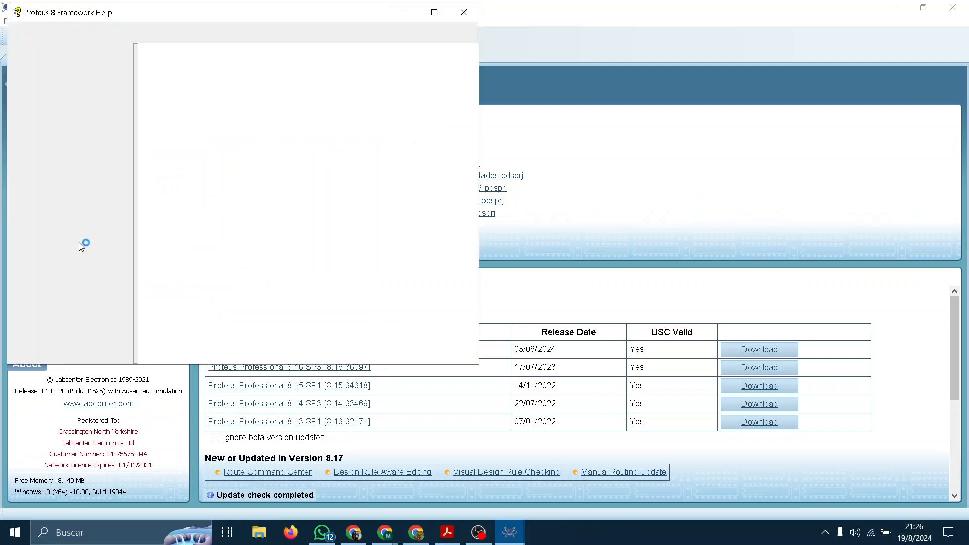
scroll(332, 137, "down", 10)
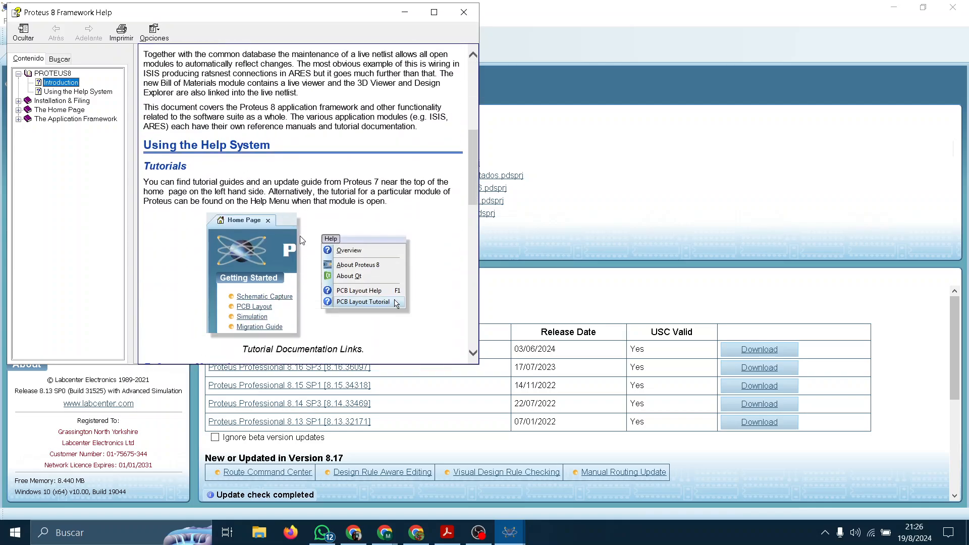
scroll(273, 191, "down", 10)
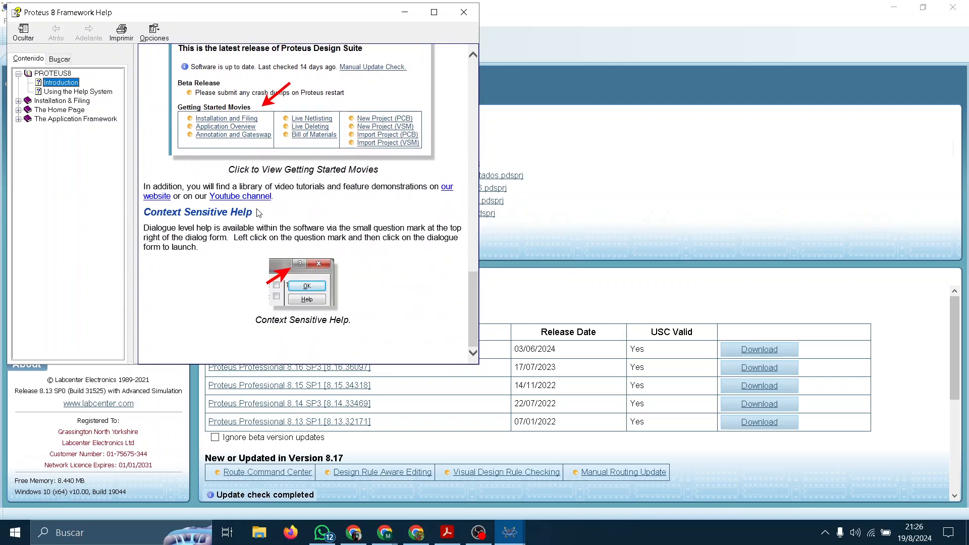
scroll(390, 300, "up", 15)
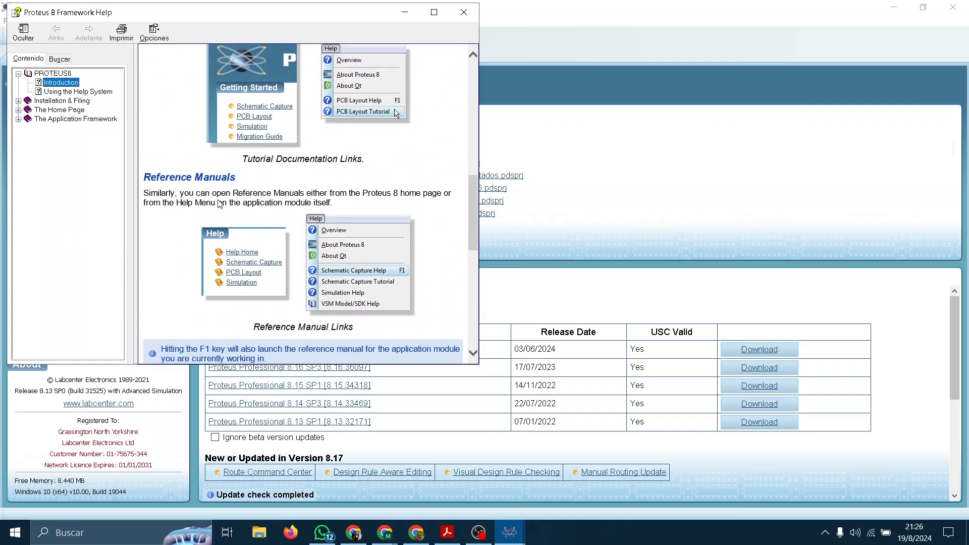
left_click(47, 101)
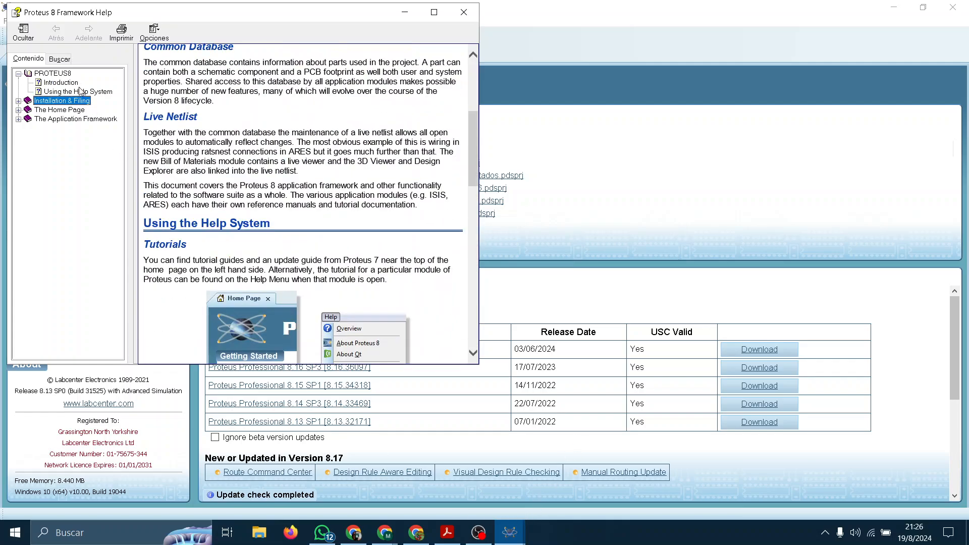
left_click(73, 119)
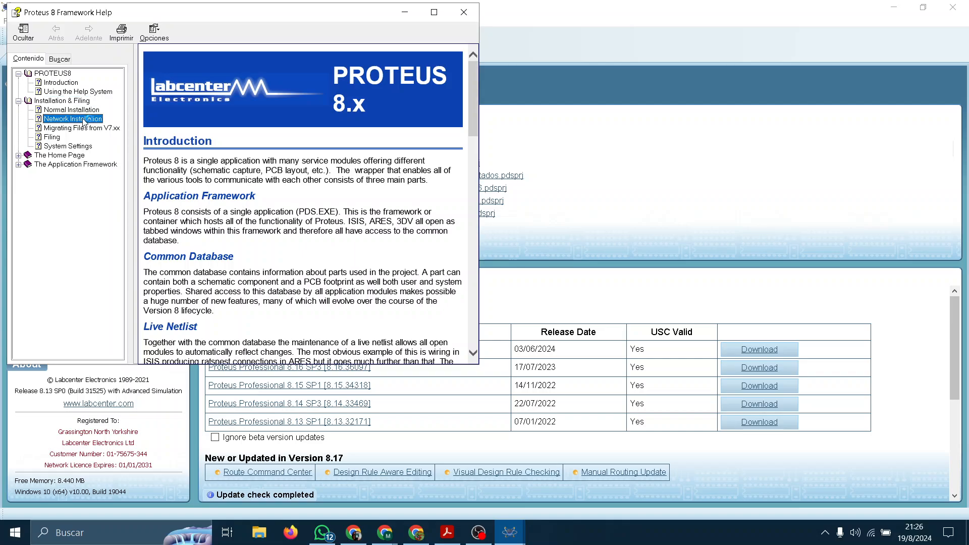
scroll(299, 197, "down", 15)
scroll(299, 196, "down", 10)
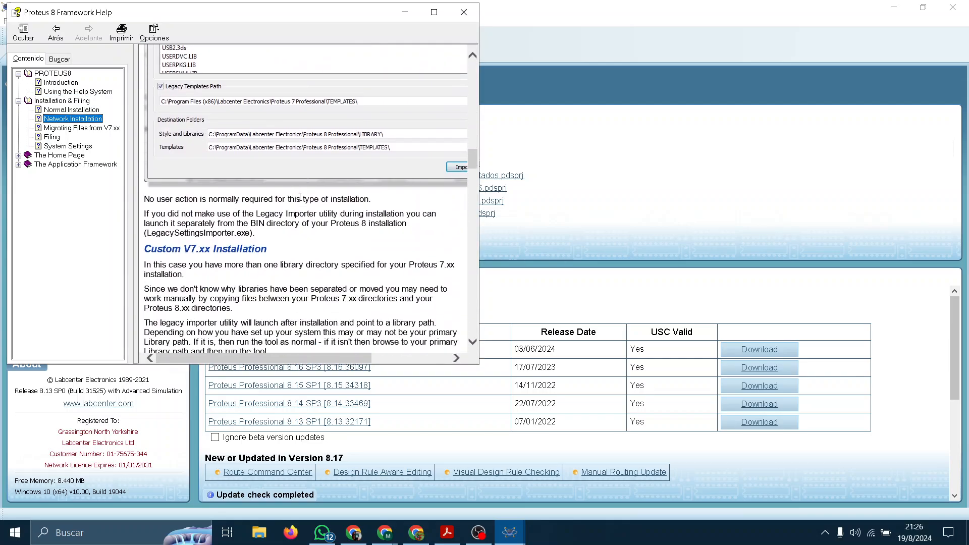
scroll(306, 200, "up", 8)
scroll(329, 185, "down", 5)
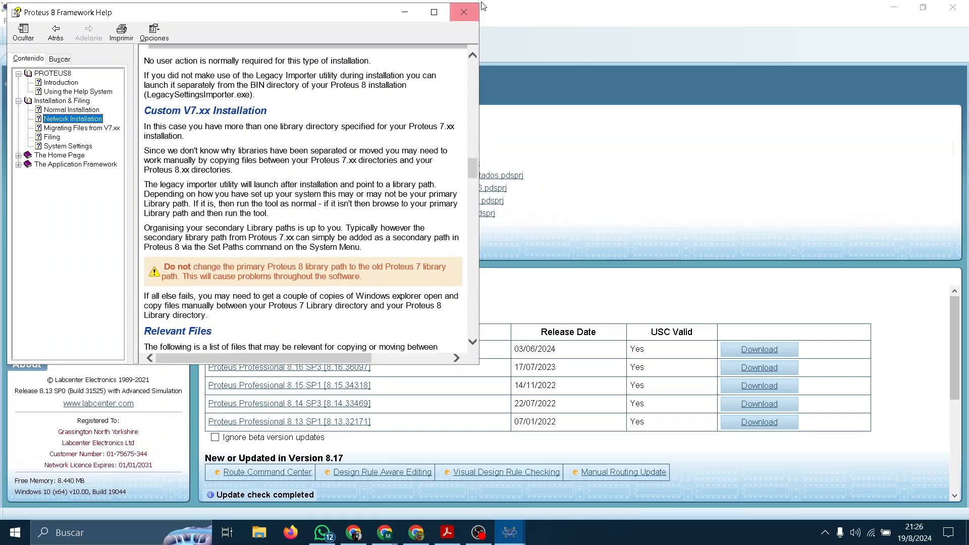
left_click(464, 12)
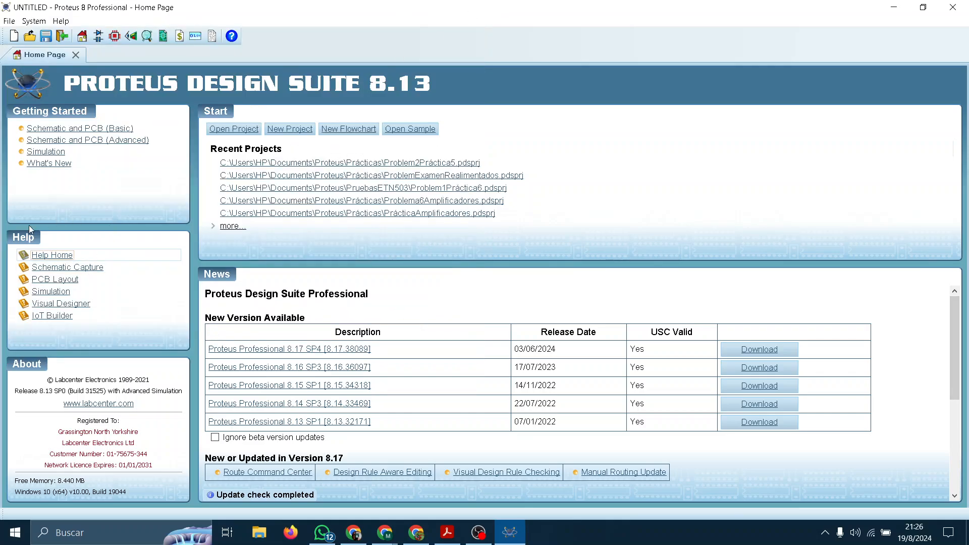
Examine the PCB Layout help and the advanced Schematic and PCB tutorial, closing each window after viewing
left_click(55, 280)
scroll(250, 222, "down", 5)
scroll(250, 222, "down", 15)
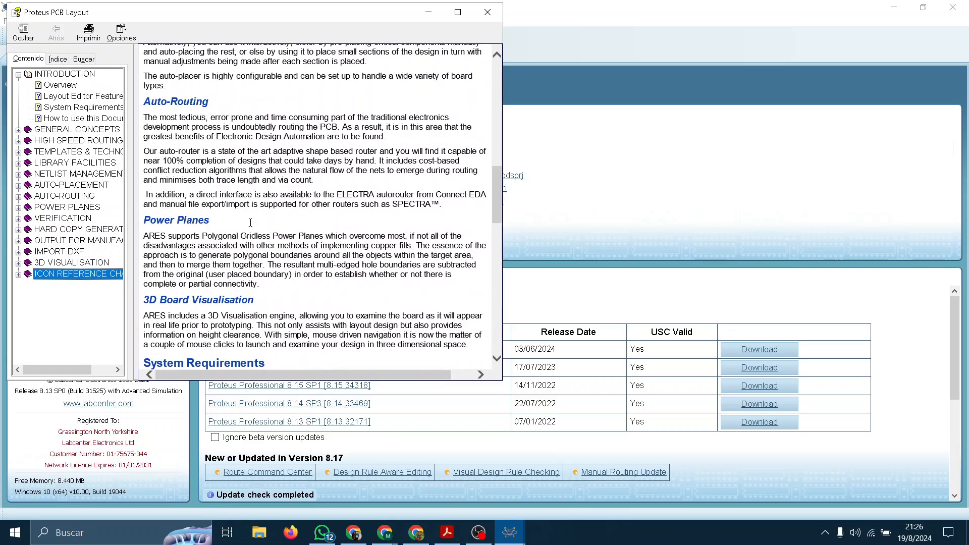
left_click(487, 12)
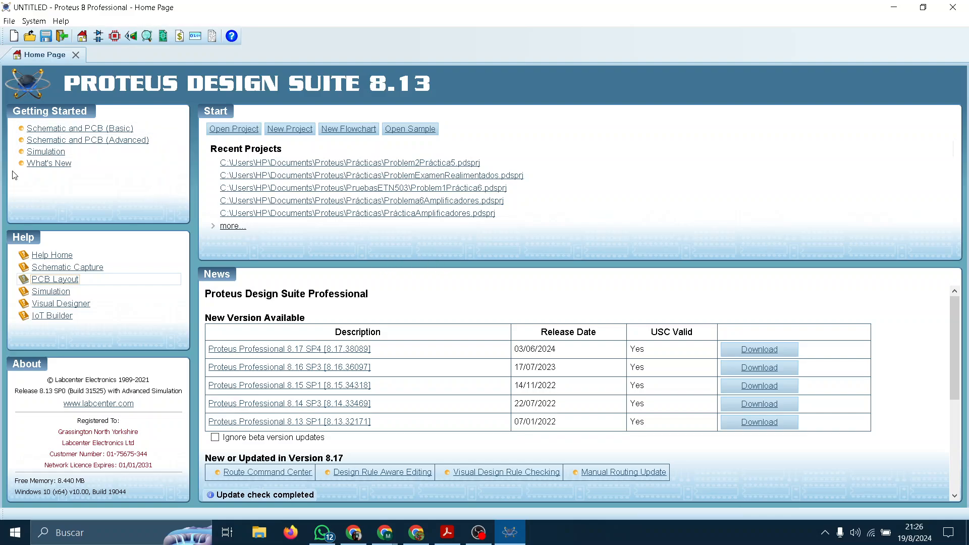
left_click(76, 141)
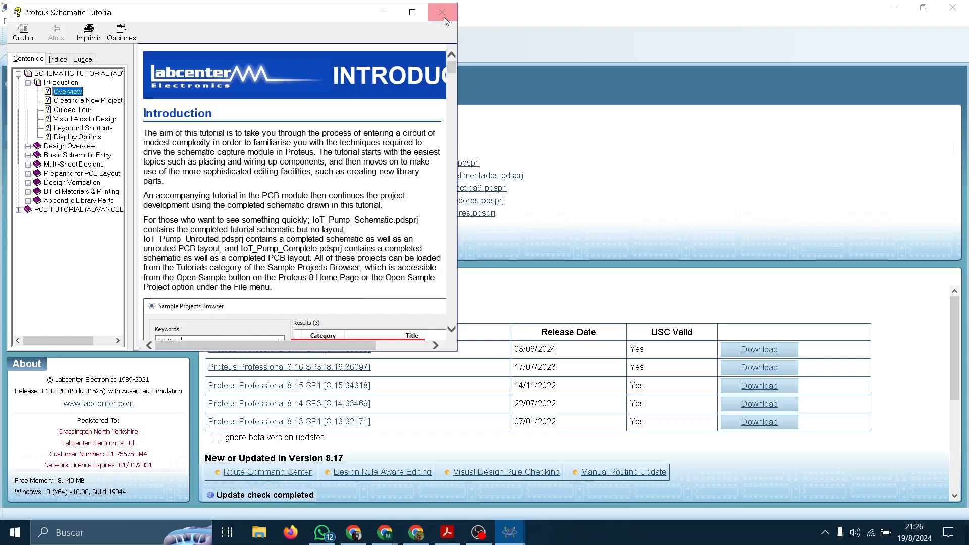
left_click(443, 13)
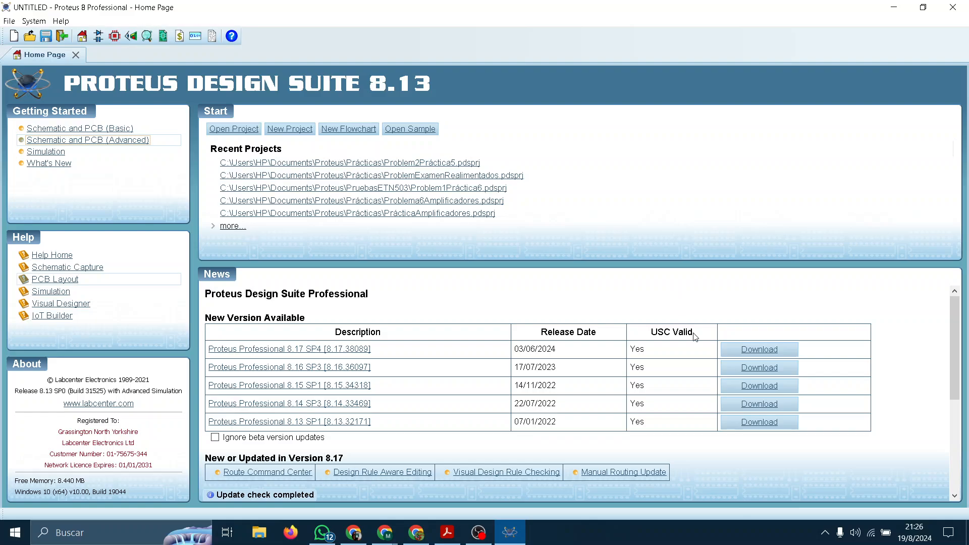
Switch back to the slide presentation and advance through the CREAR UN PROYECTO slides to the wizard template options
key("alt+Tab")
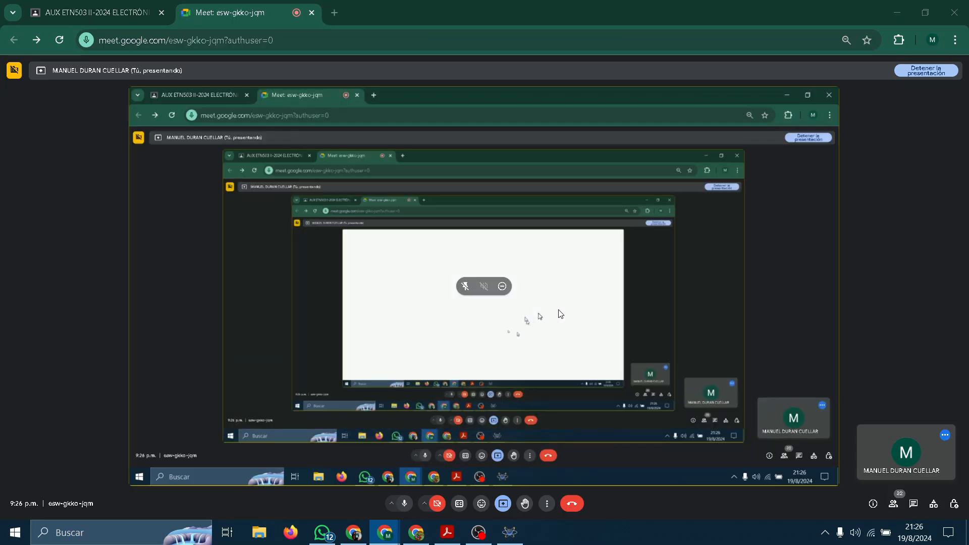
key("alt+Tab")
key("Tab")
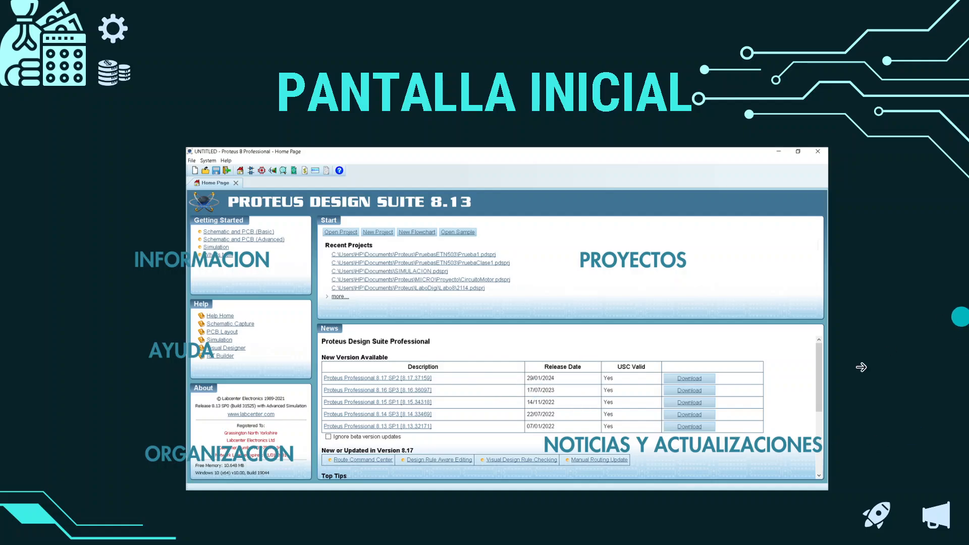
left_click(883, 309)
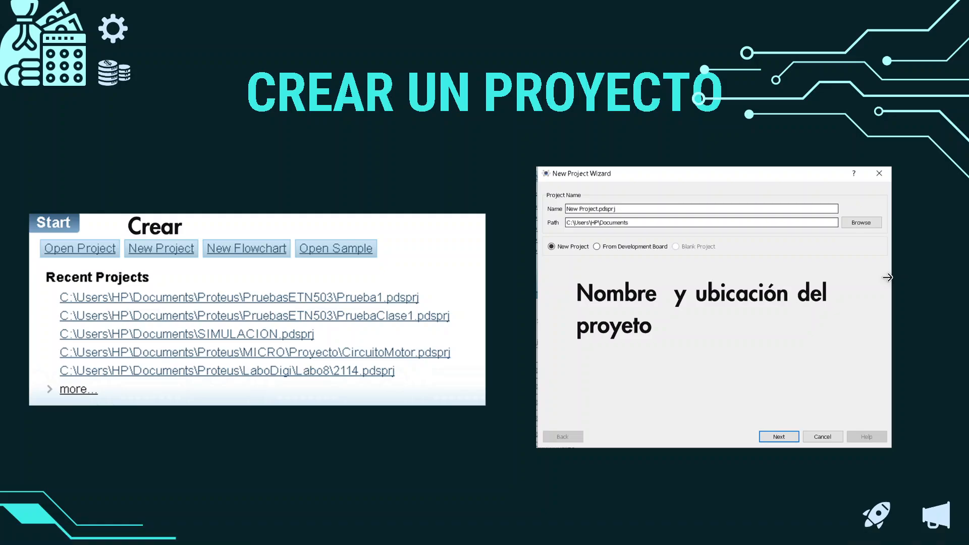
key("Right")
Switch to Proteus, start a new project and name it Project1.pdsprj
key("alt+Tab")
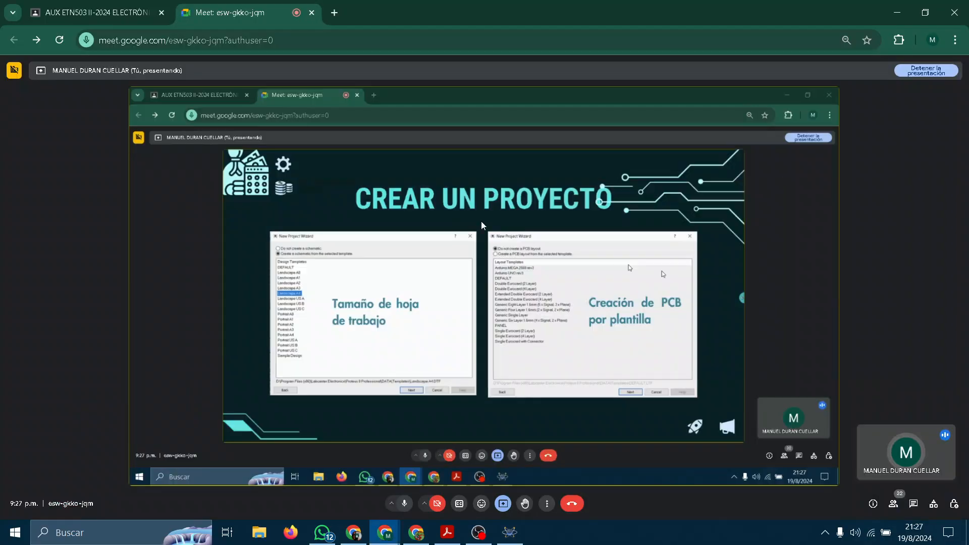
key("alt+Tab")
key("Tab")
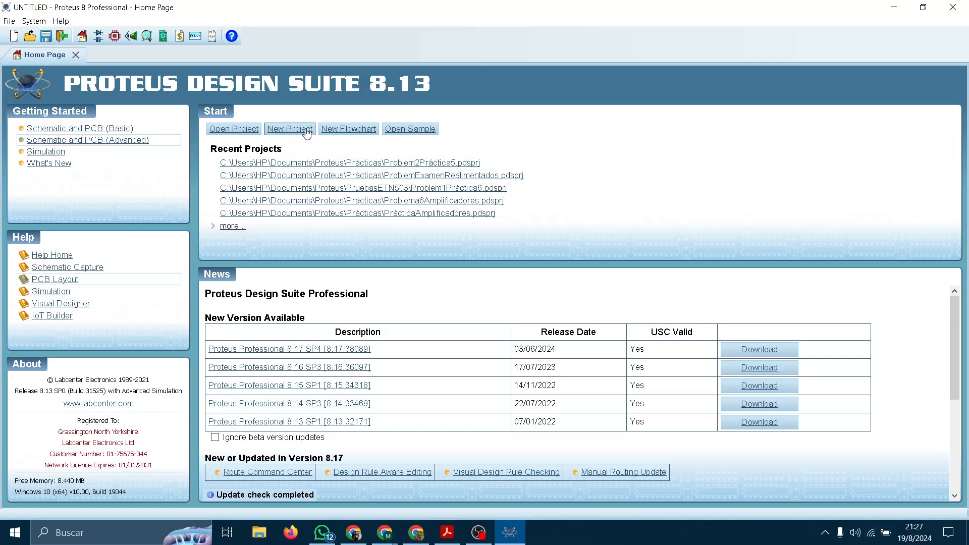
left_click(306, 130)
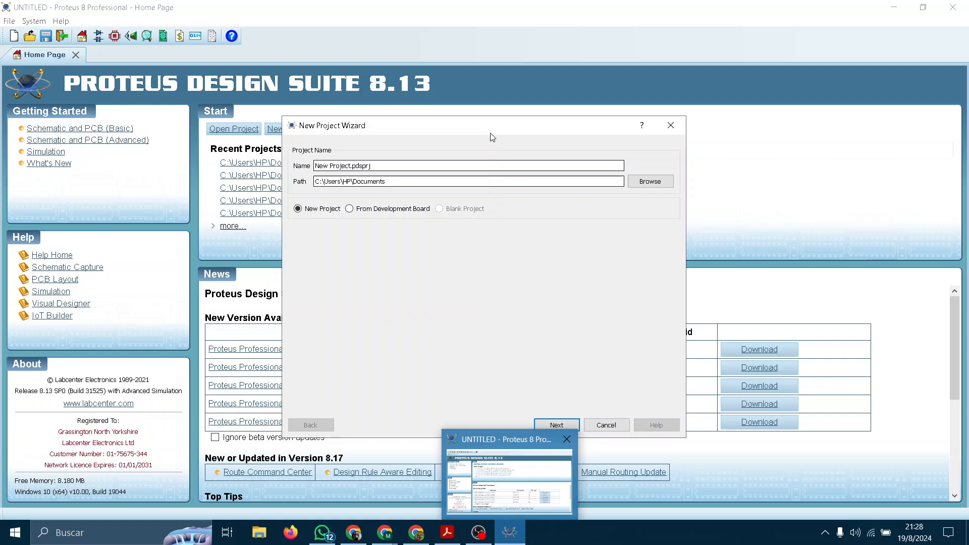
left_click(389, 167)
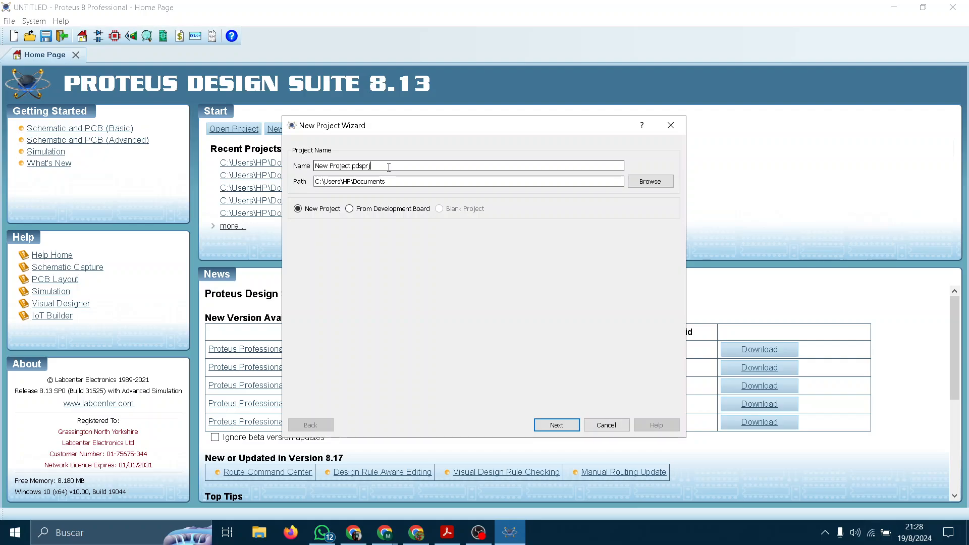
left_click_drag(315, 166, 352, 166)
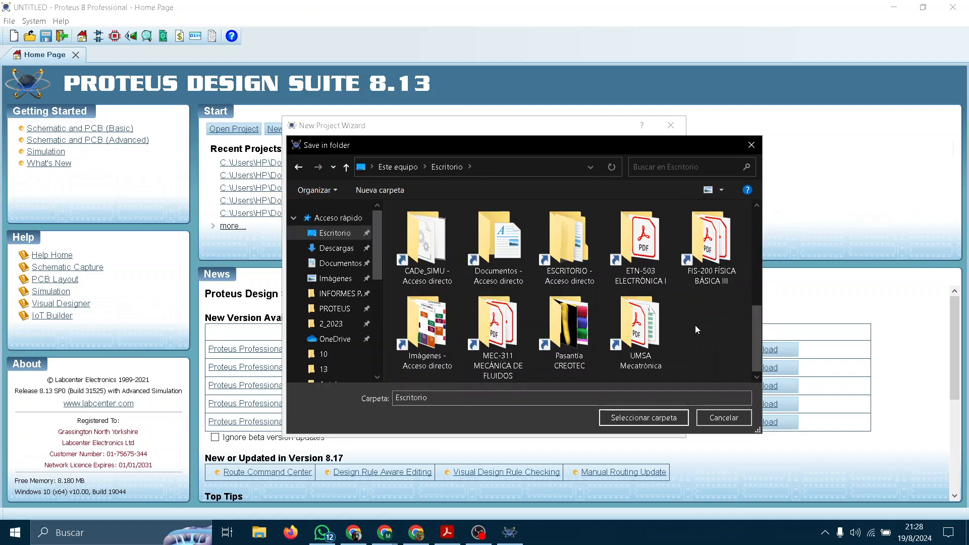
Create a folder named CircuitosProteus2 on the desktop (Escritorio) and select it as the project path
right_click(695, 325)
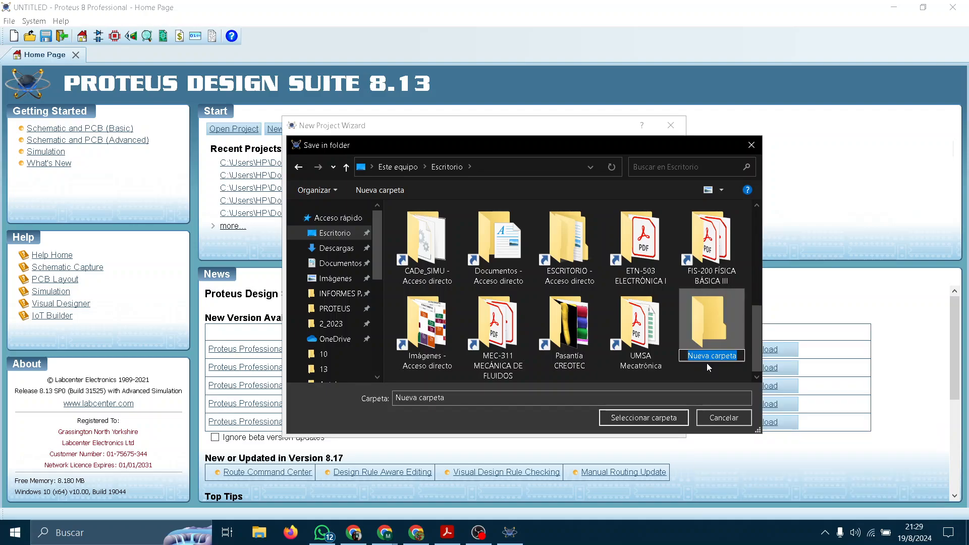
type("CircuitosProteus2")
key("Return")
double_click(707, 365)
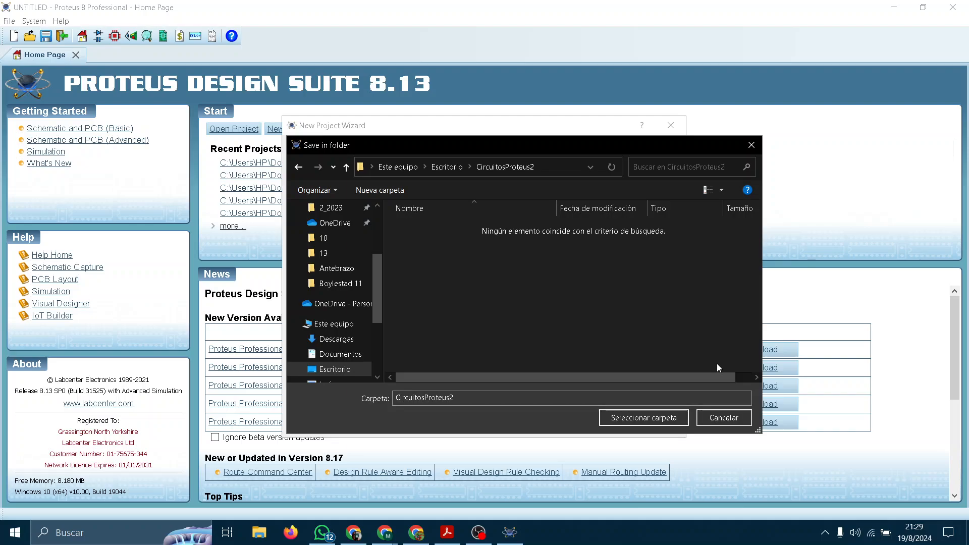
left_click(637, 419)
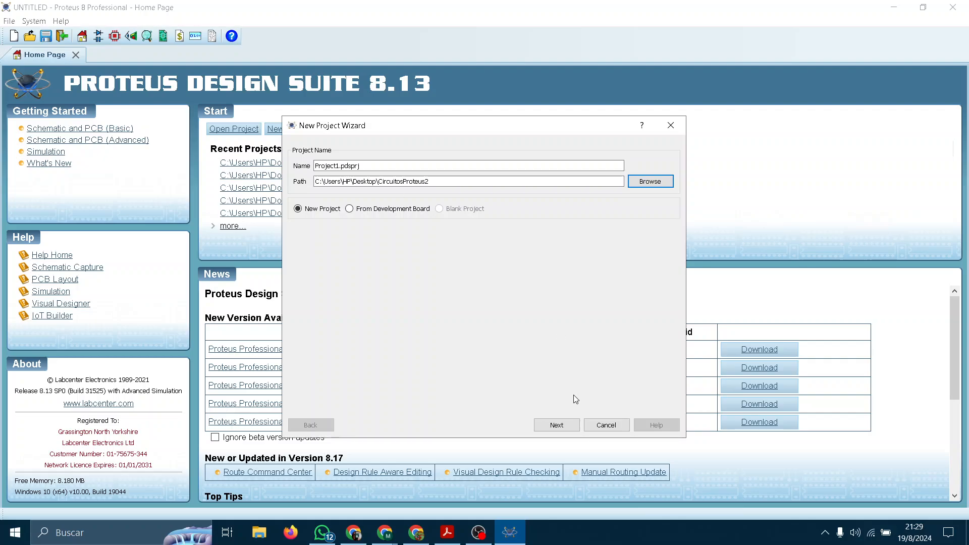
Continue to the schematic options and go through the landscape design templates, comparing DEFAULT and Landscape A0 through A4
left_click(556, 425)
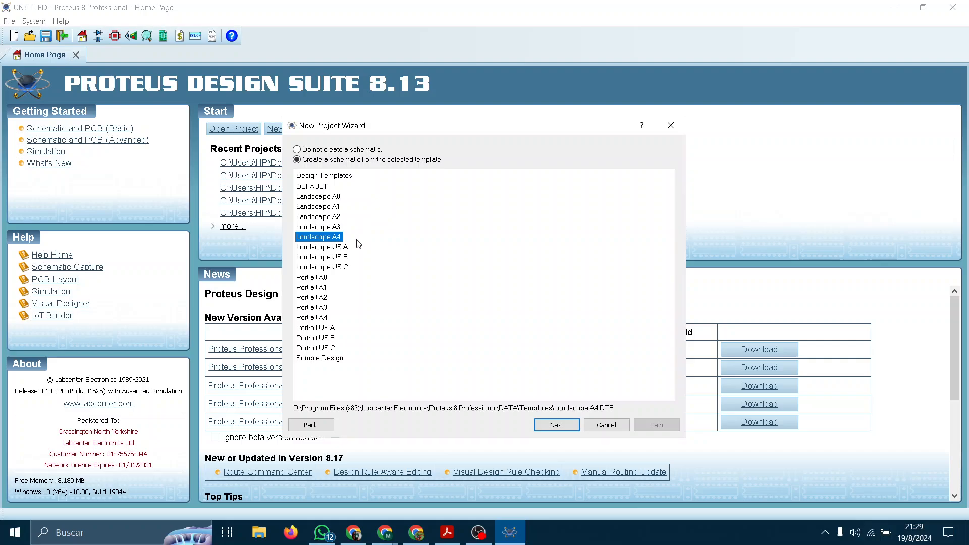
left_click(332, 247)
left_click(328, 235)
left_click(329, 188)
left_click(334, 236)
left_click(340, 196)
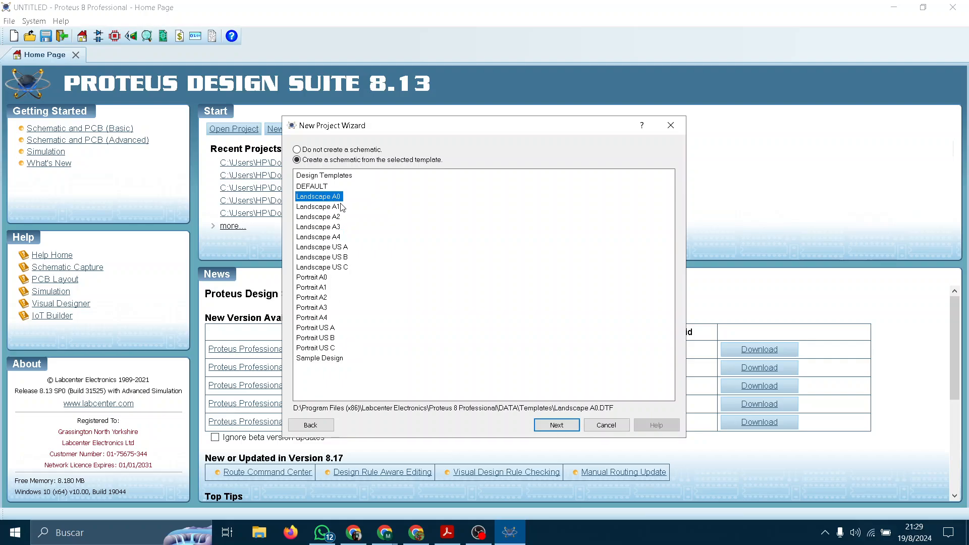
left_click(337, 207)
left_click(339, 216)
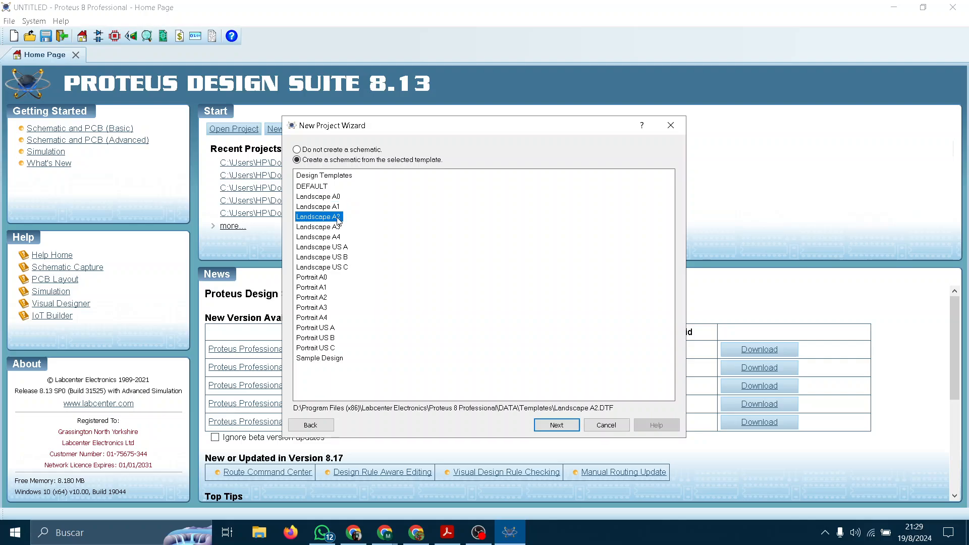
left_click(339, 227)
left_click(338, 237)
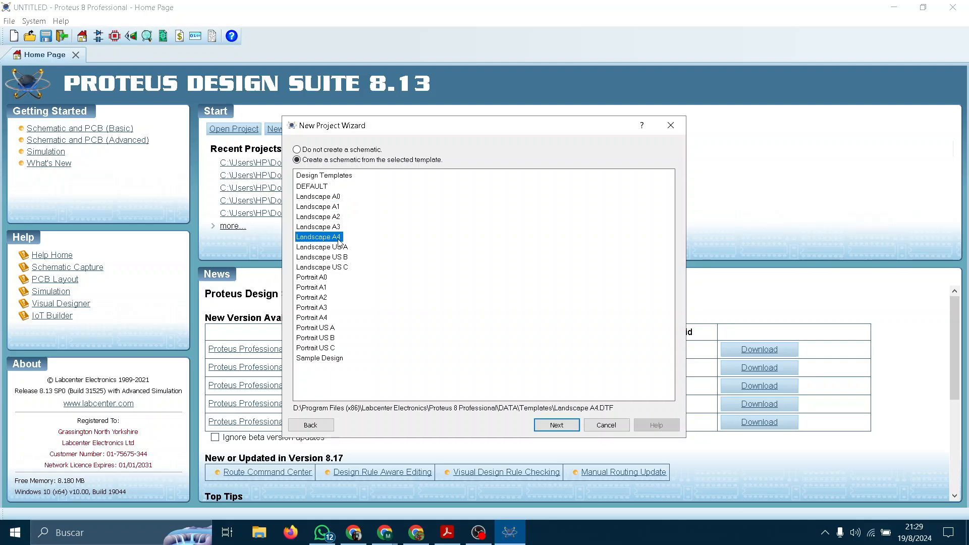
Look at the Portrait A0 and Portrait A4 templates, choose Landscape A4 for the schematic and continue to the PCB layout options
left_click(318, 278)
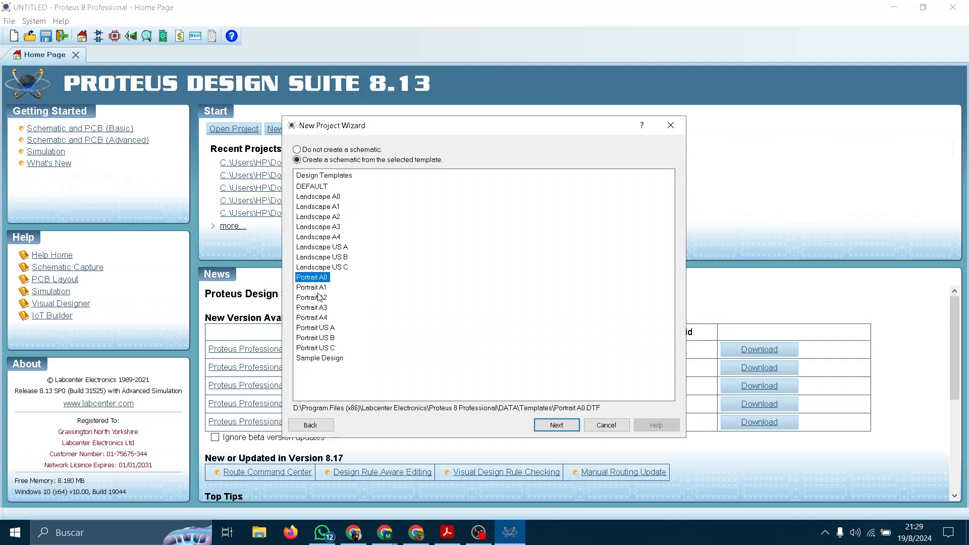
left_click(324, 319)
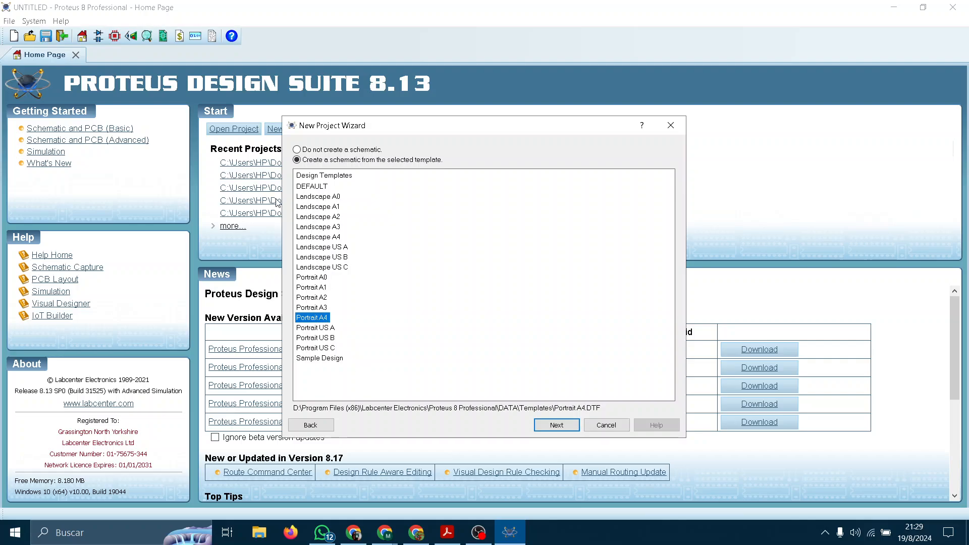
left_click(326, 237)
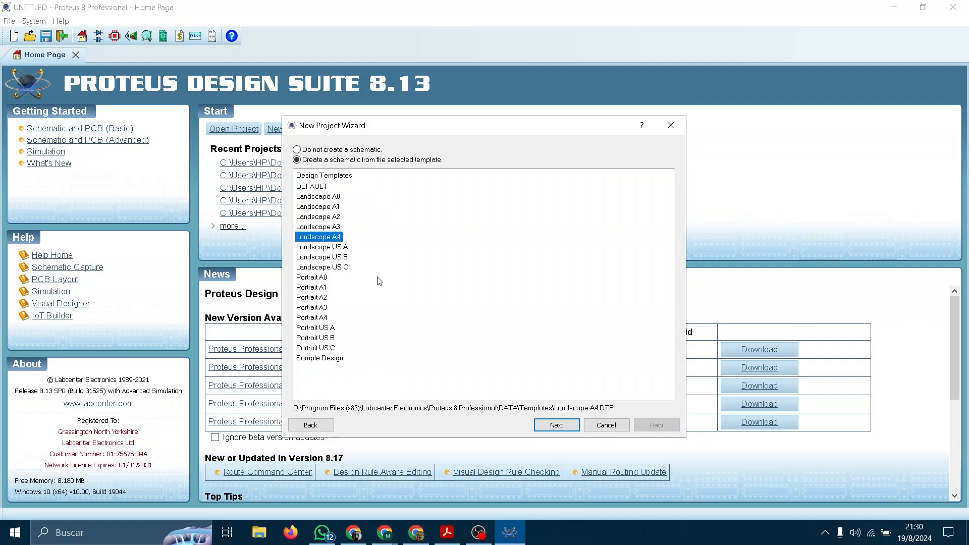
left_click(563, 429)
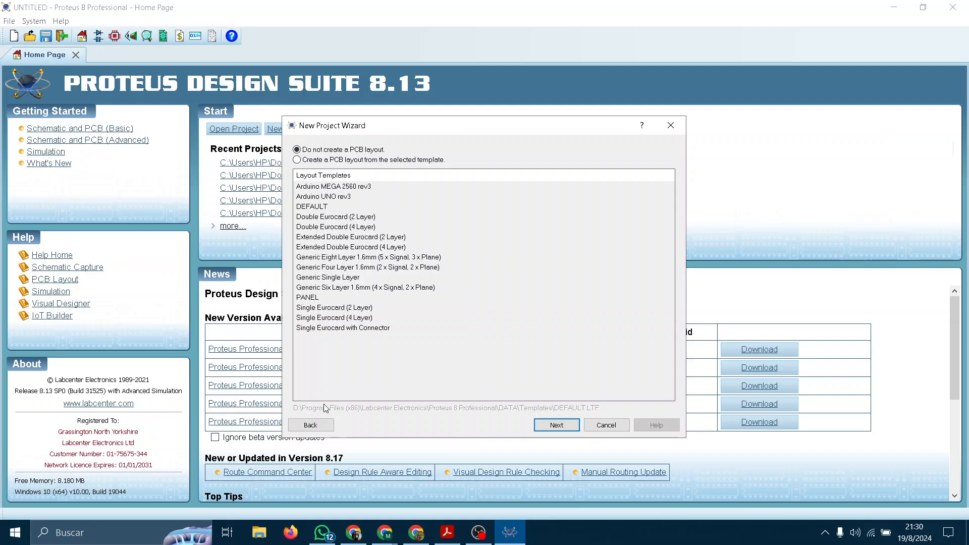
Enable PCB layout creation and explore the layout templates, including the Arduino, Eurocard and Generic Single Layer boards
left_click(309, 160)
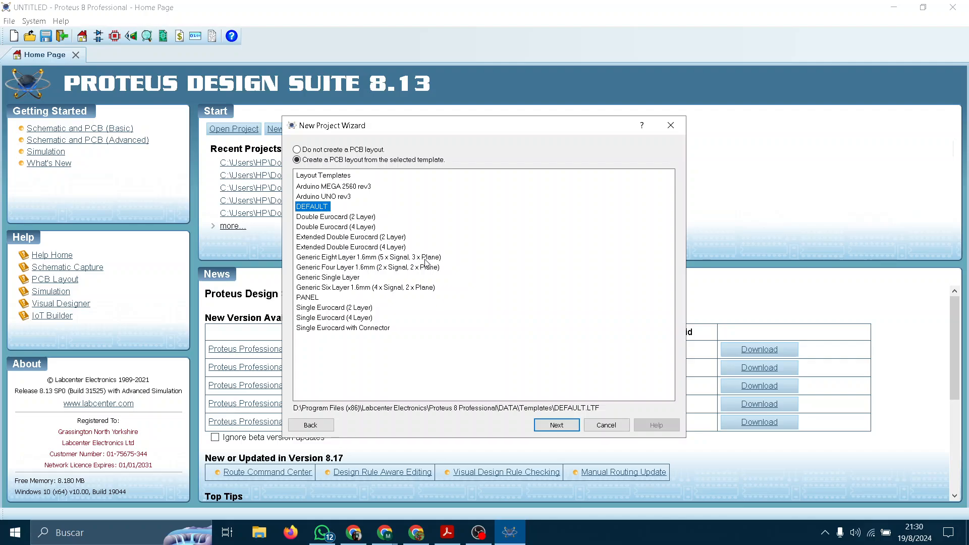
left_click(360, 187)
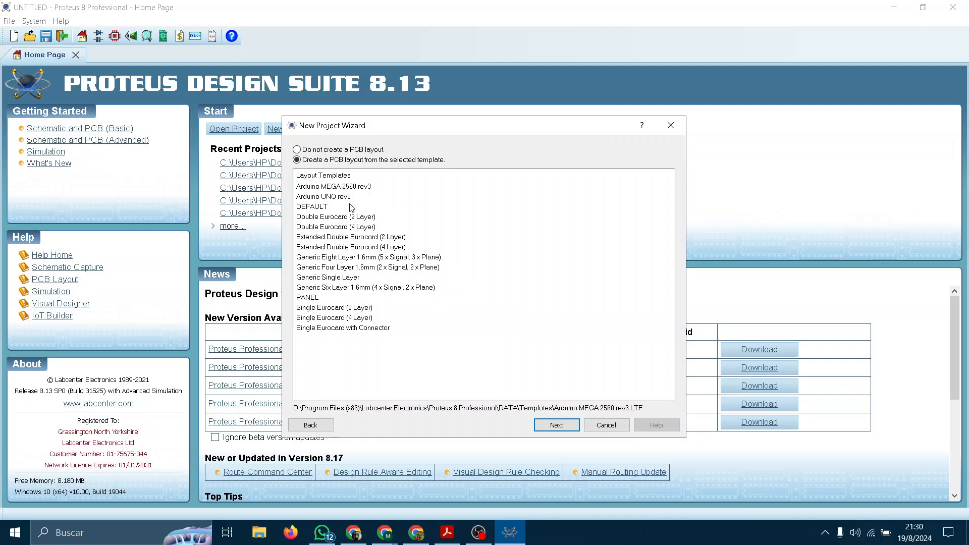
left_click(348, 196)
left_click(352, 279)
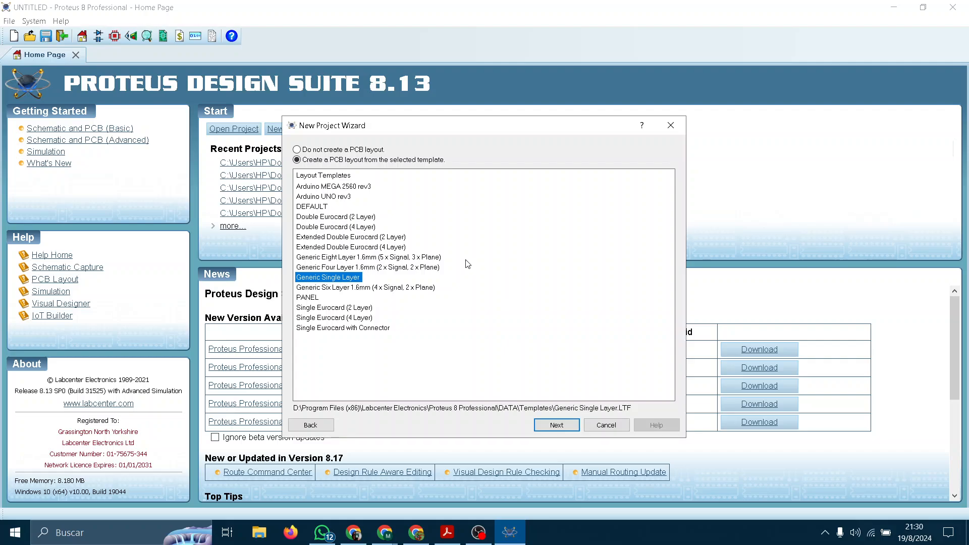
left_click(336, 190)
left_click(346, 251)
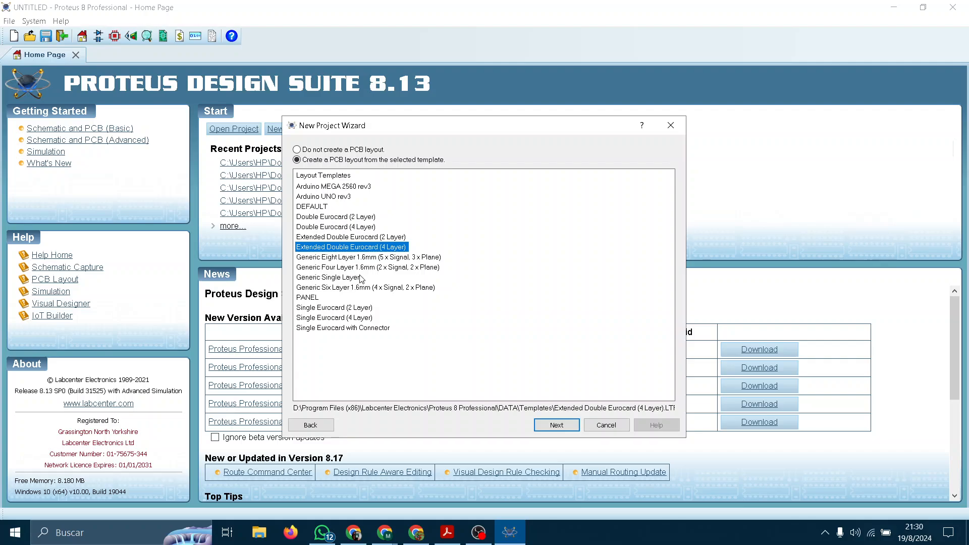
left_click(364, 266)
left_click(395, 247)
left_click(391, 287)
left_click(373, 318)
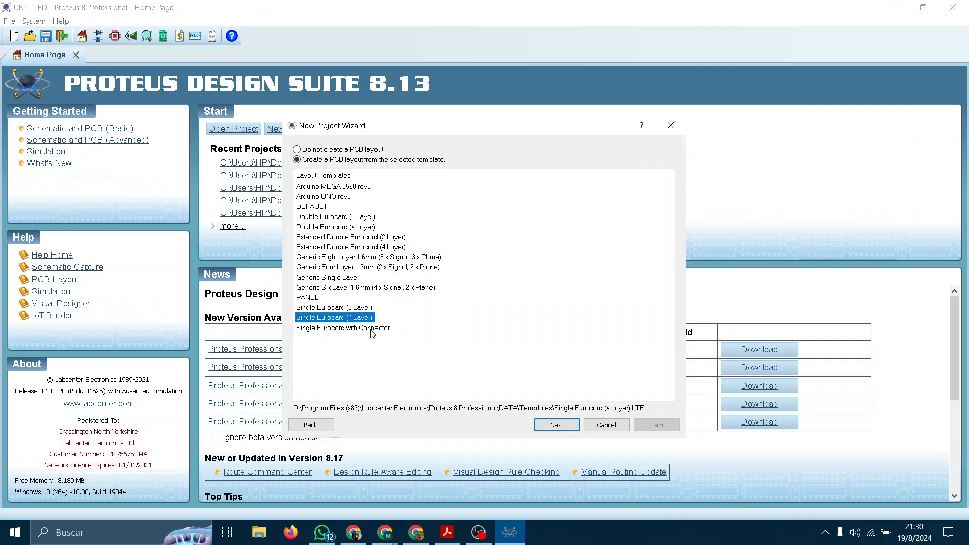
left_click(359, 329)
left_click(361, 306)
left_click(341, 225)
left_click(329, 186)
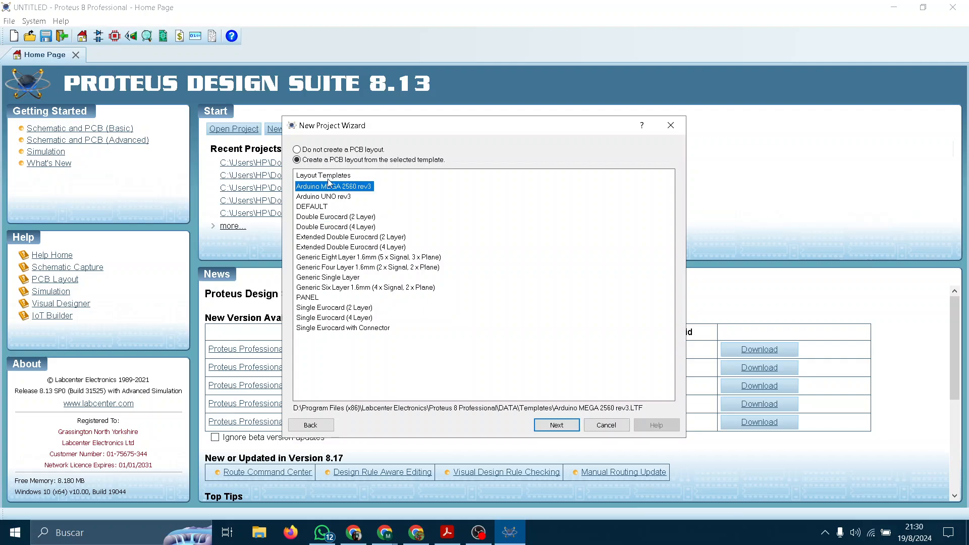
left_click(313, 207)
Choose not to create a PCB layout and continue to the firmware options
left_click(335, 151)
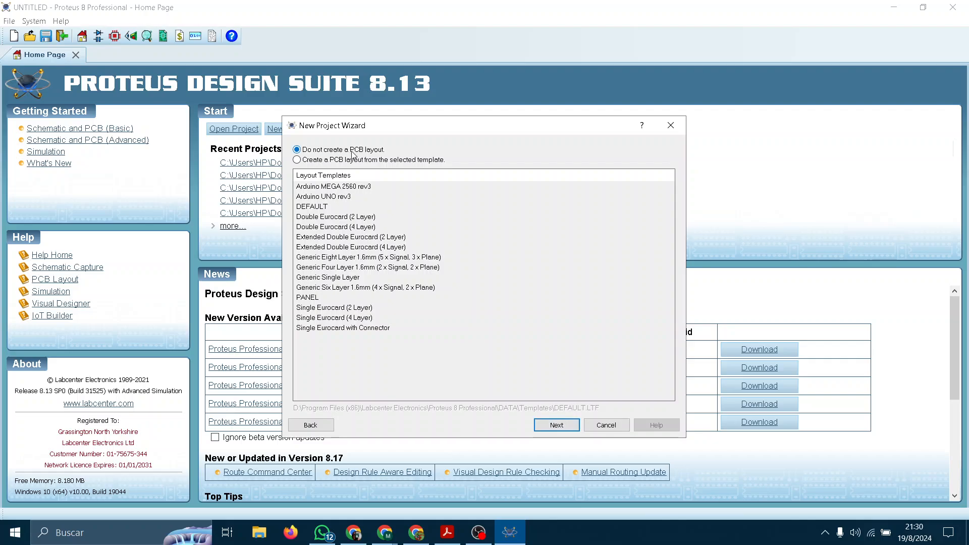
left_click(560, 427)
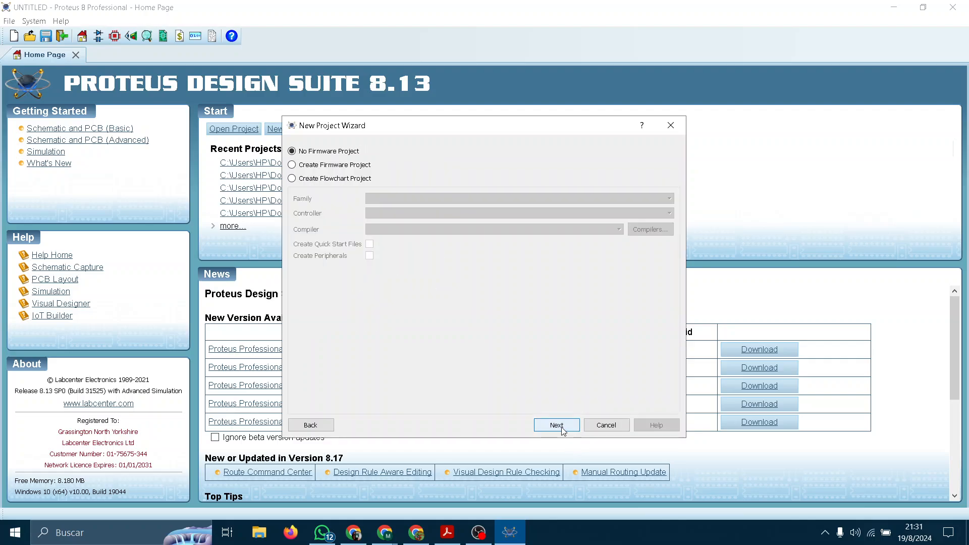
Enable firmware project creation and explore the microcontroller families, trying ARM7 and Raspberry Pi
left_click(304, 166)
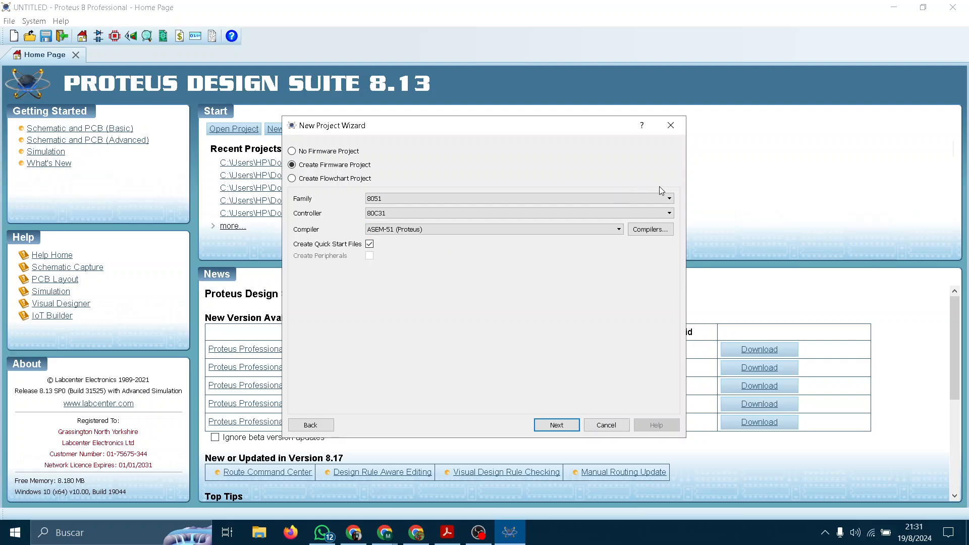
left_click(670, 199)
scroll(438, 288, "down", 2)
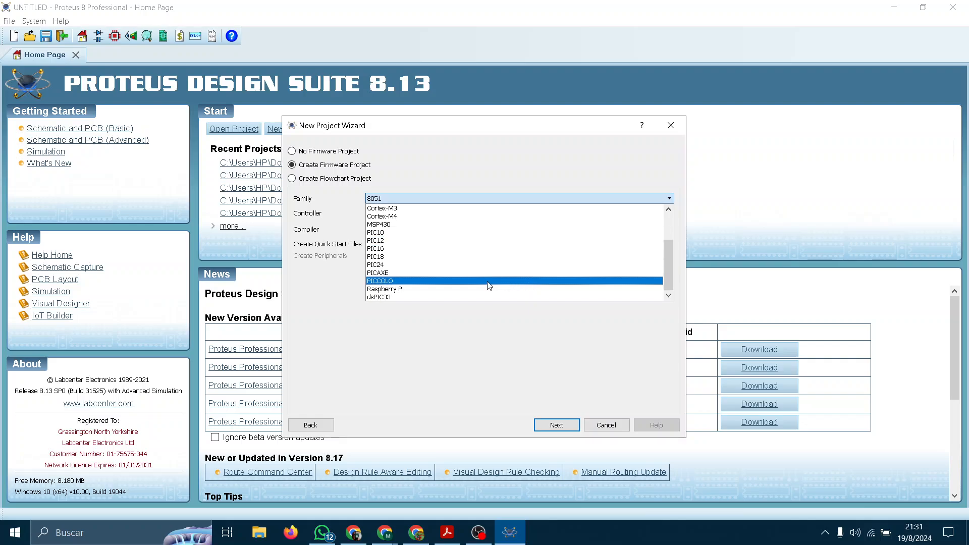
scroll(432, 273, "up", 2)
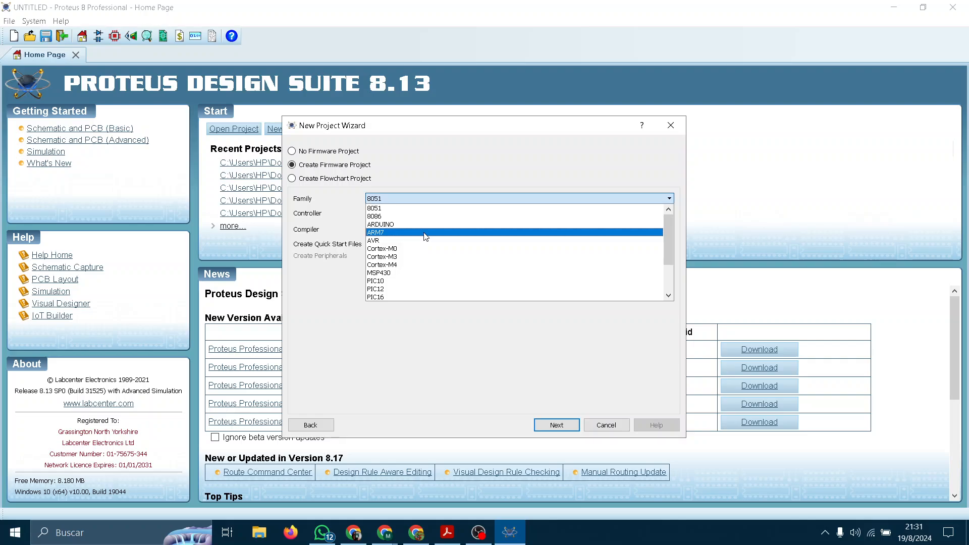
left_click(428, 233)
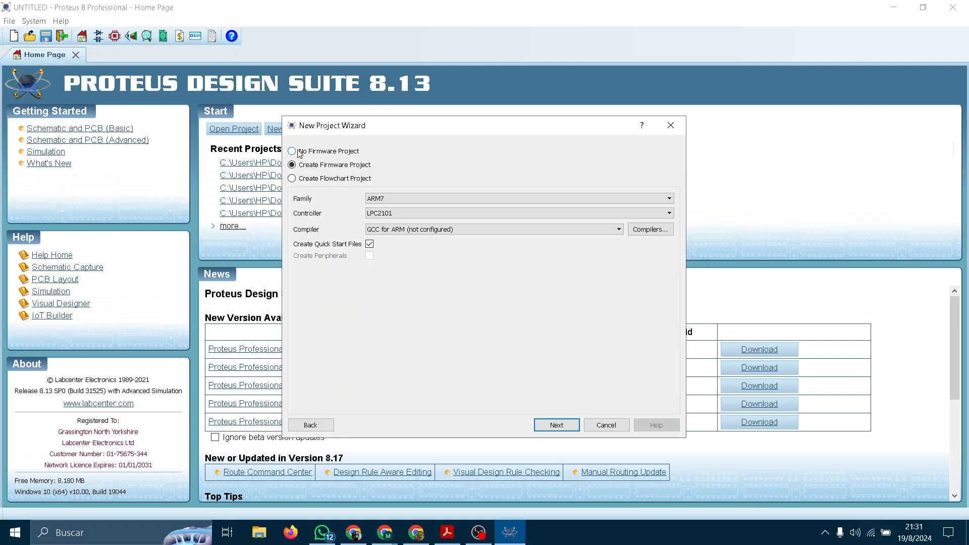
left_click(419, 198)
scroll(419, 252, "down", 2)
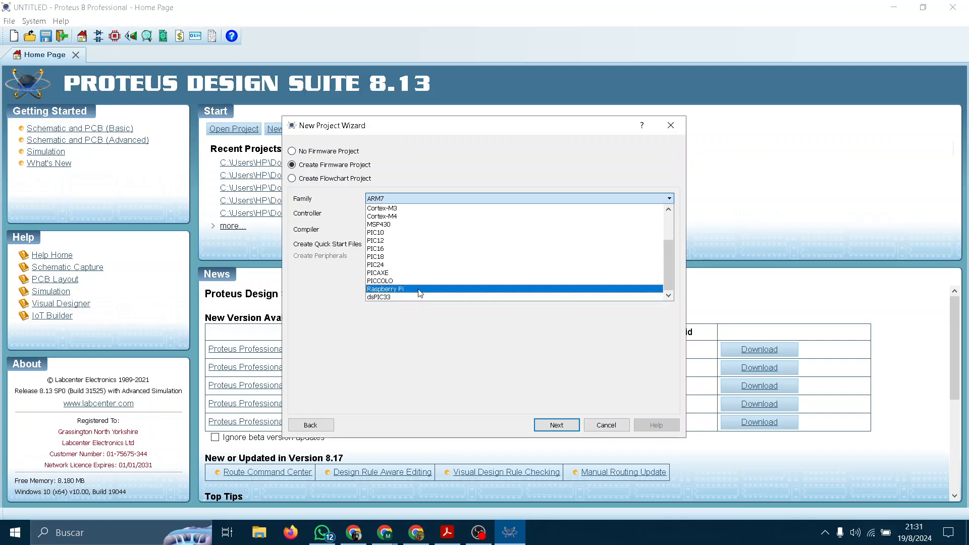
left_click(394, 288)
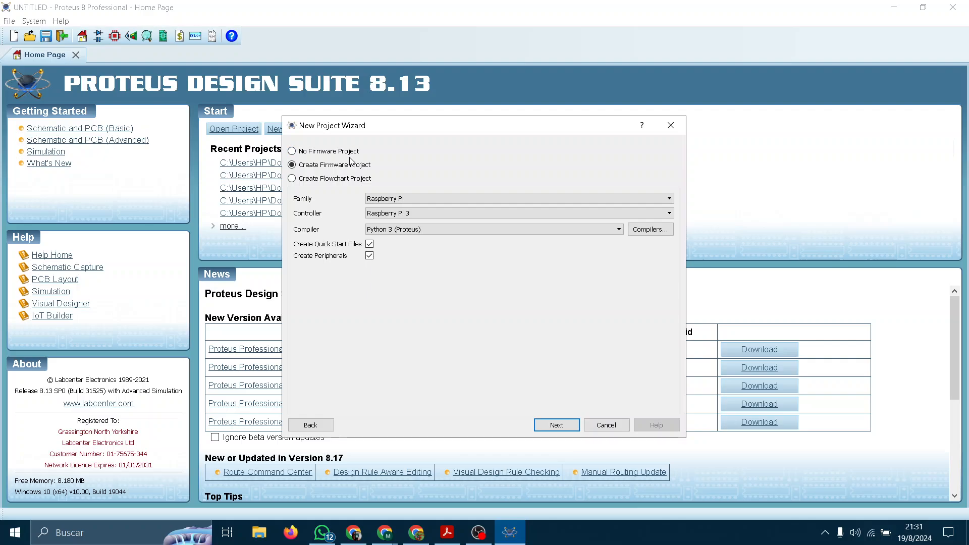
Set the project to No Firmware Project and continue to the summary
left_click(310, 152)
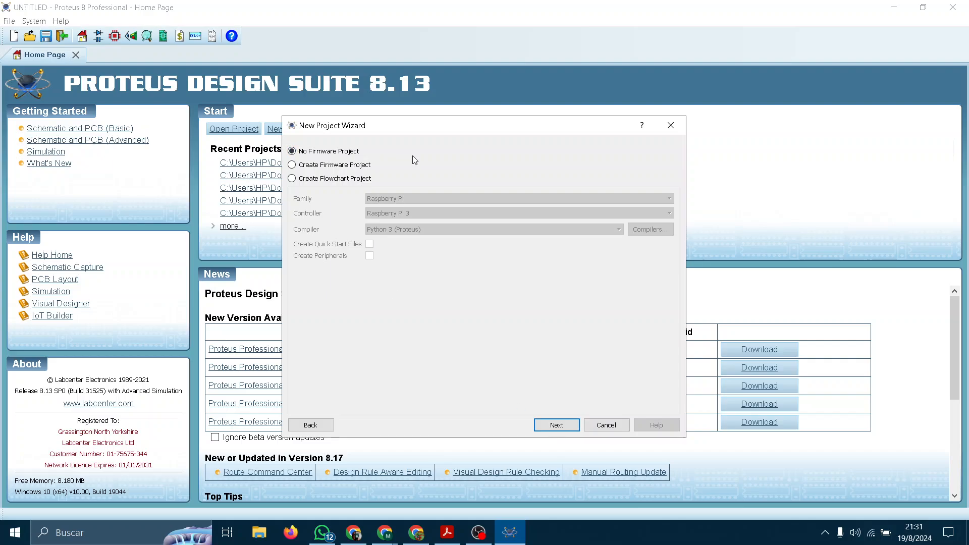
left_click(556, 425)
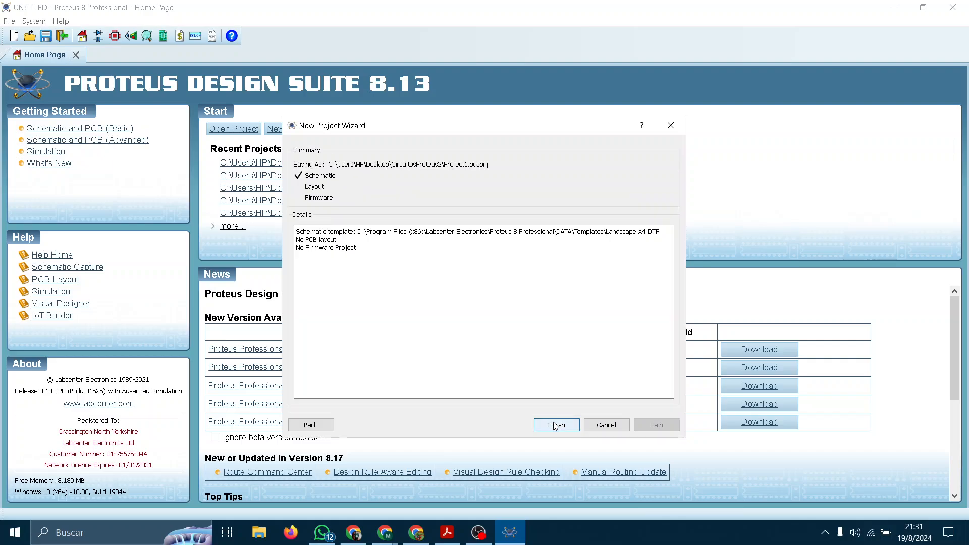
Review the schematic template, PCB layout and firmware entries in the project summary, and finish creating the project
left_click_drag(367, 252, 280, 216)
left_click(378, 253)
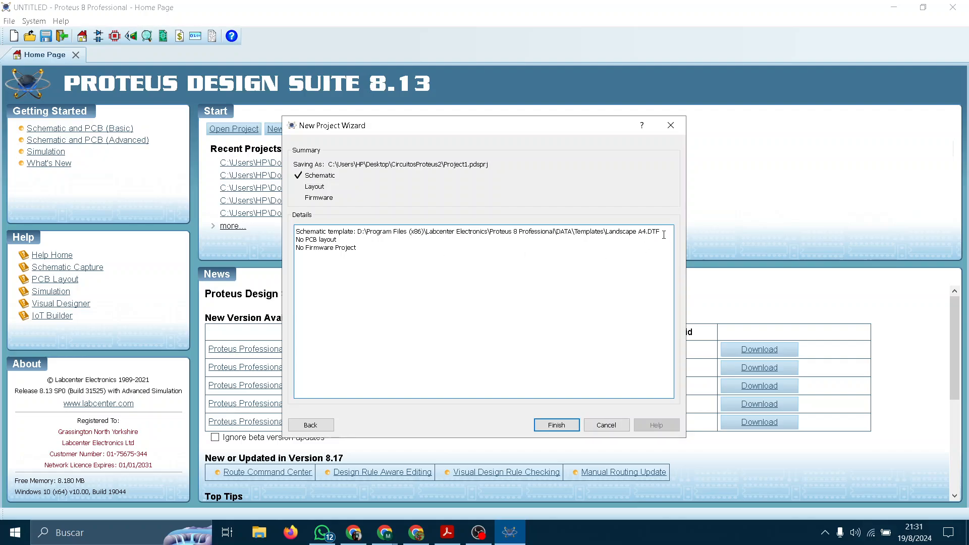
left_click_drag(662, 231, 612, 233)
left_click(541, 237)
left_click_drag(370, 231, 595, 233)
left_click(387, 286)
left_click_drag(370, 241, 276, 236)
left_click_drag(388, 251, 260, 250)
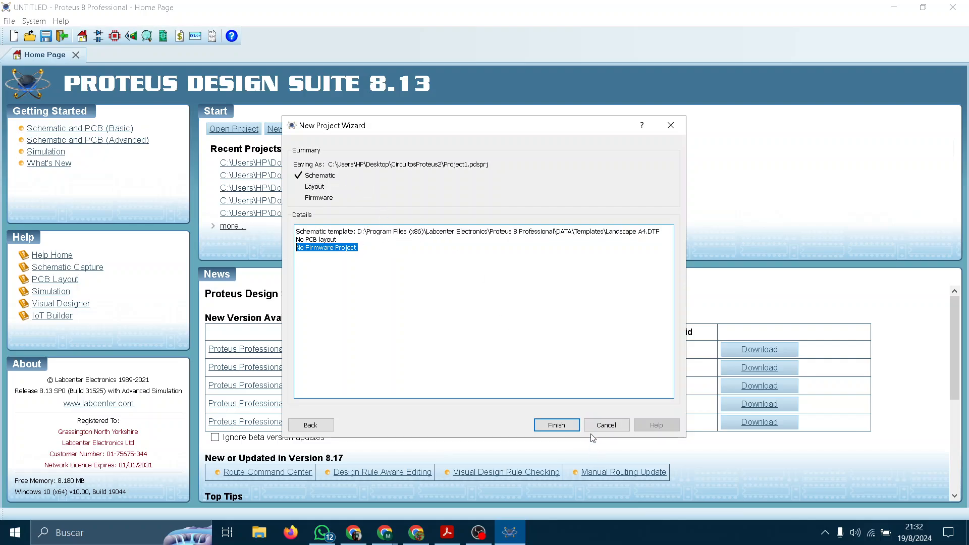
left_click(557, 425)
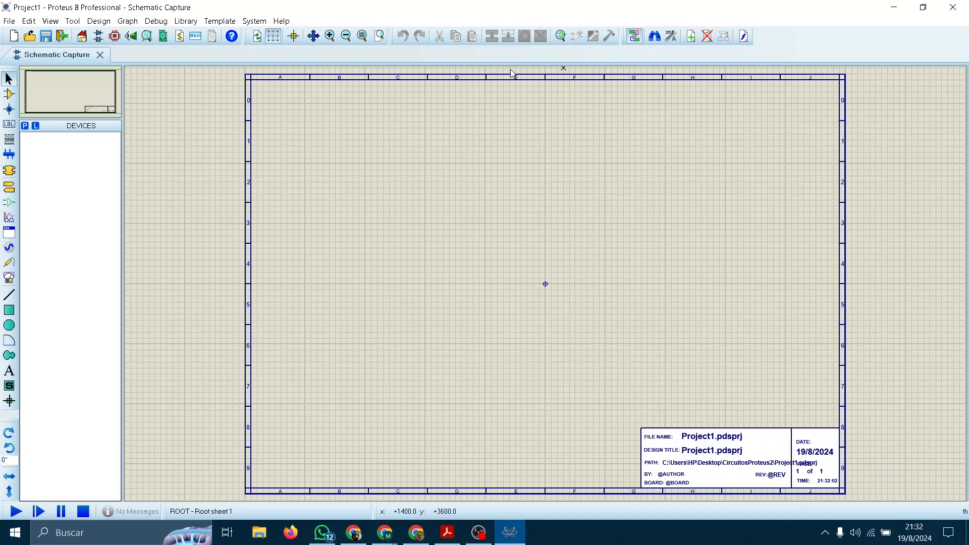
Examine the borders and extent of the blank schematic sheet
left_click_drag(459, 221, 212, 69)
scroll(606, 278, "down", 2)
scroll(608, 276, "up", 2)
middle_click(550, 331)
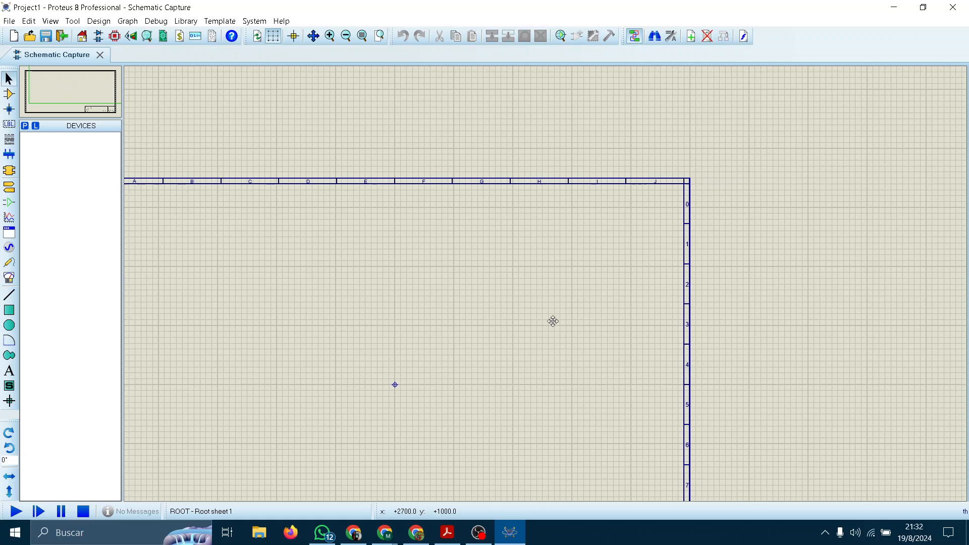
left_click(675, 281)
left_click_drag(841, 99, 706, 163)
middle_click(742, 271)
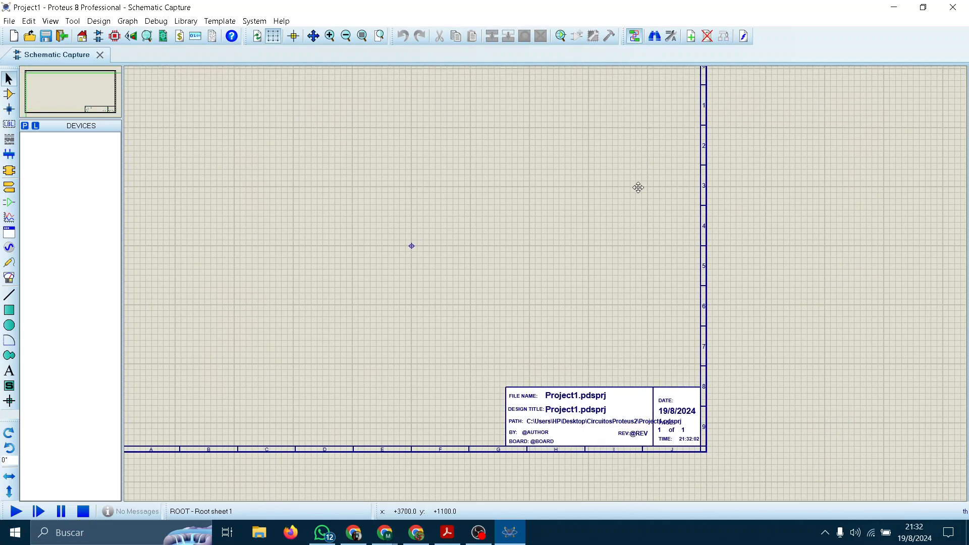
left_click(638, 187)
middle_click(740, 317)
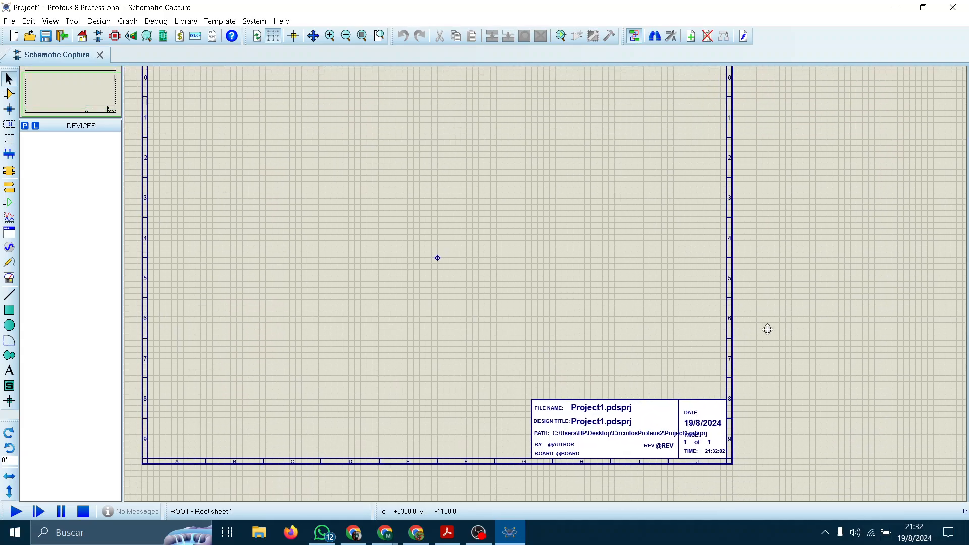
left_click(846, 362)
middle_click(794, 397)
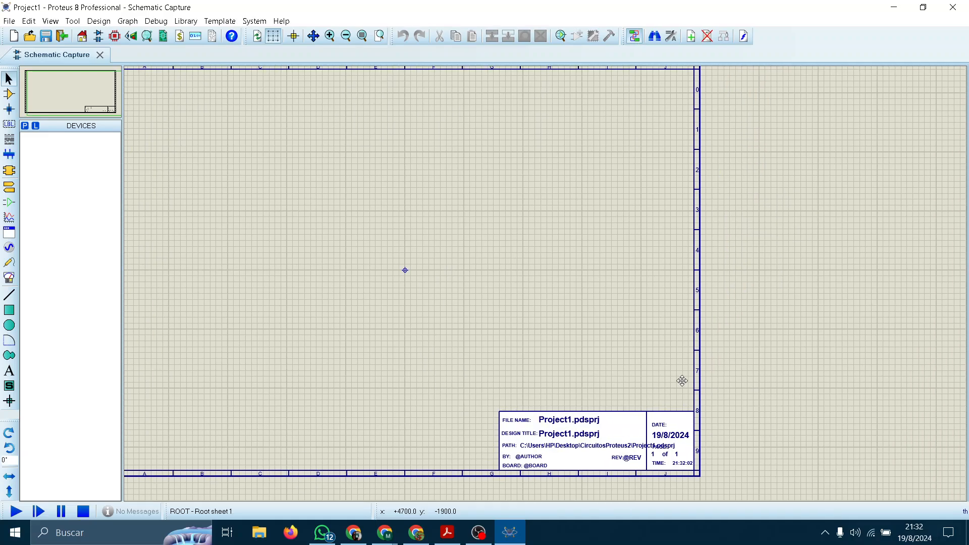
Inspect the sheet's title block up close and return to a view of the whole sheet
scroll(546, 281, "up", 1)
left_click(546, 283)
middle_click(459, 299)
left_click(533, 294)
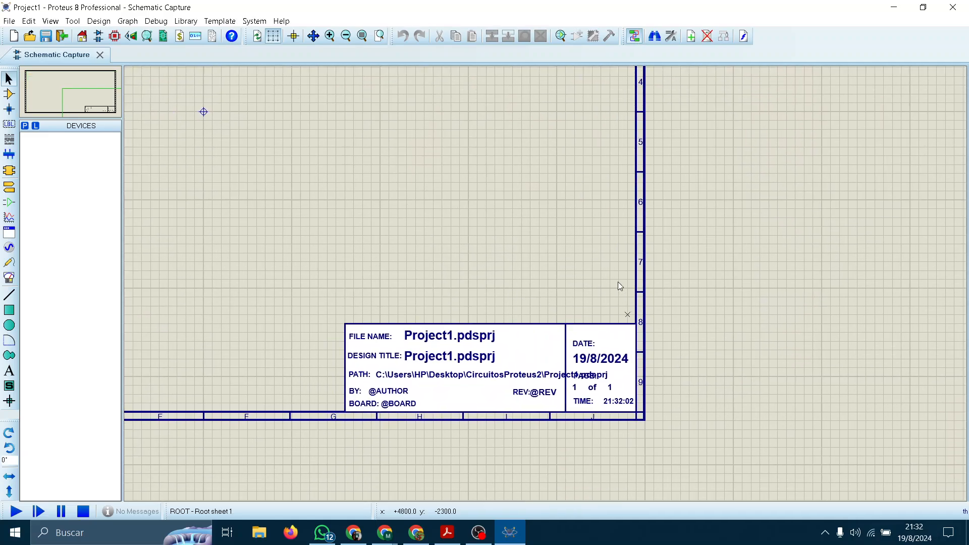
middle_click(407, 313)
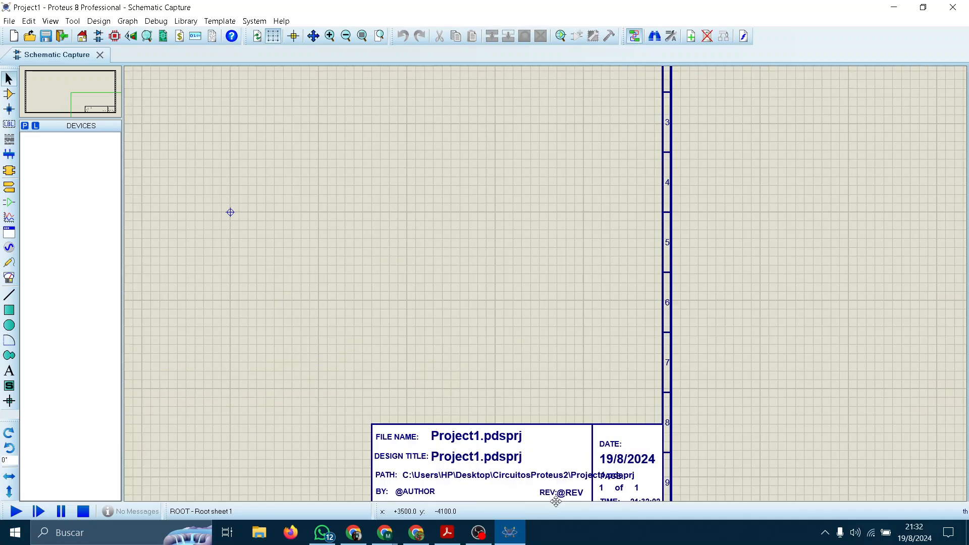
left_click(592, 497)
scroll(543, 391, "down", 1)
middle_click(465, 268)
left_click(485, 263)
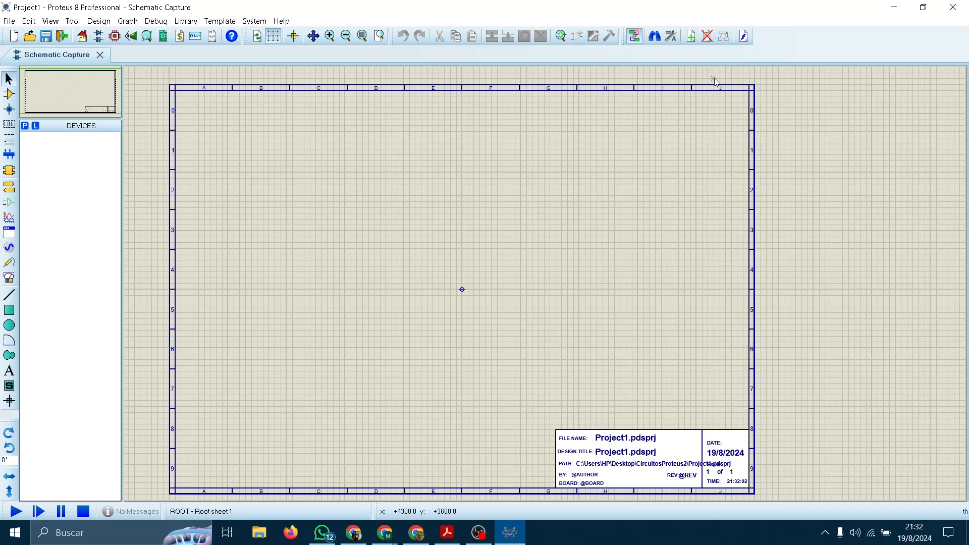
scroll(537, 366, "up", 3)
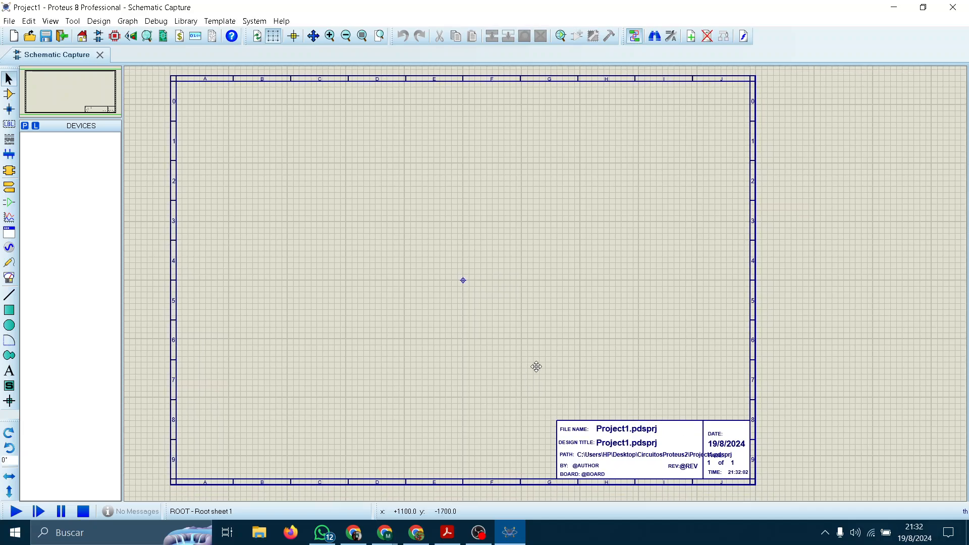
scroll(493, 224, "down", 2)
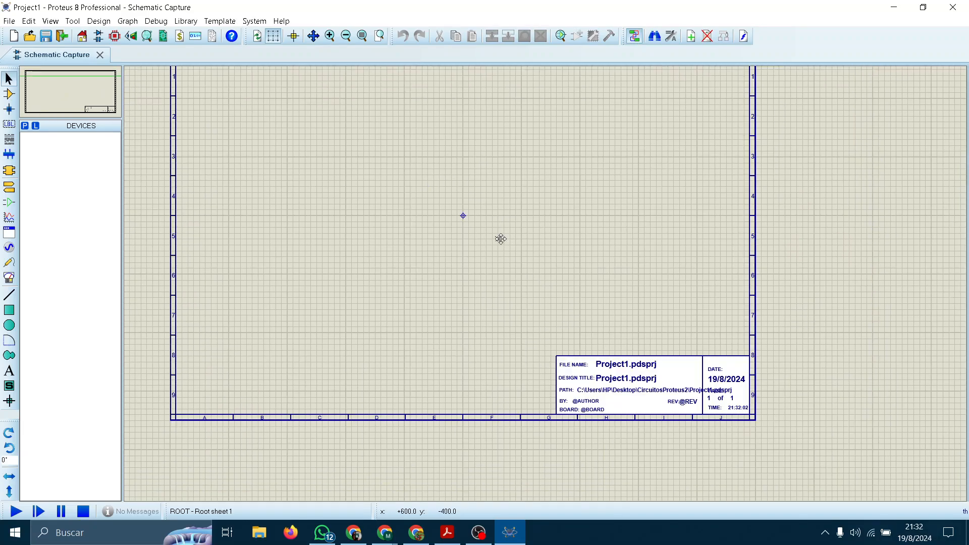
scroll(569, 357, "up", 2)
scroll(556, 328, "down", 2)
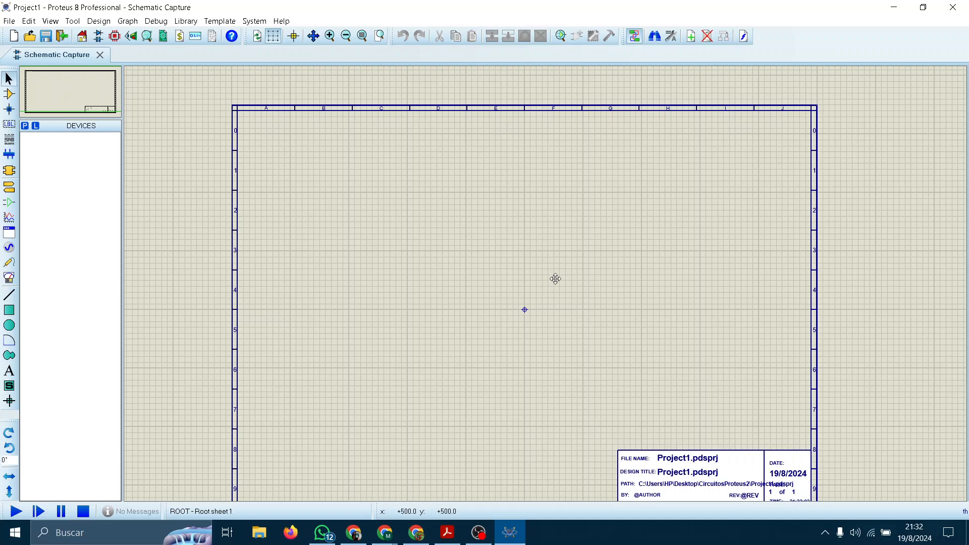
middle_click(524, 222)
middle_click(522, 225)
middle_click(521, 251)
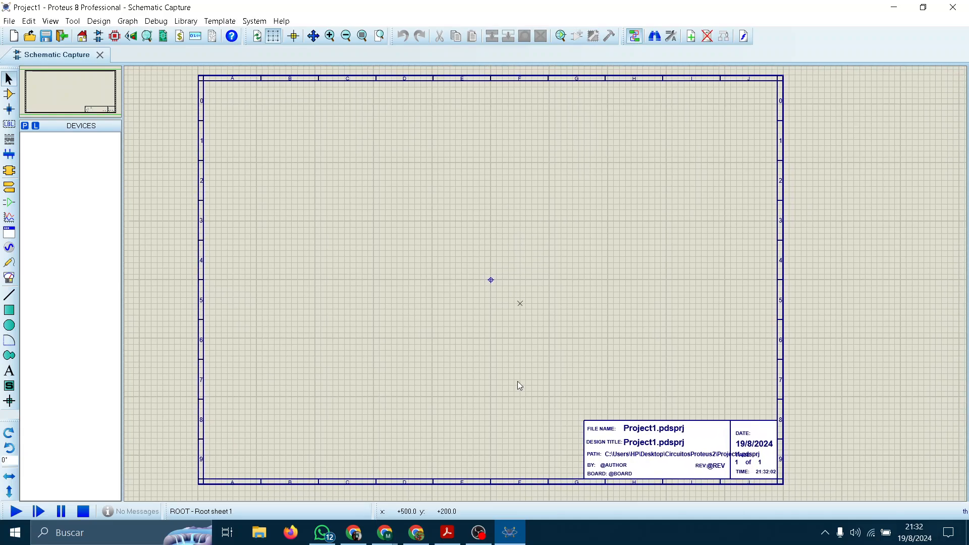
Switch to the presentation in the browser and advance past the two Crear un proyecto slides
left_click(417, 534)
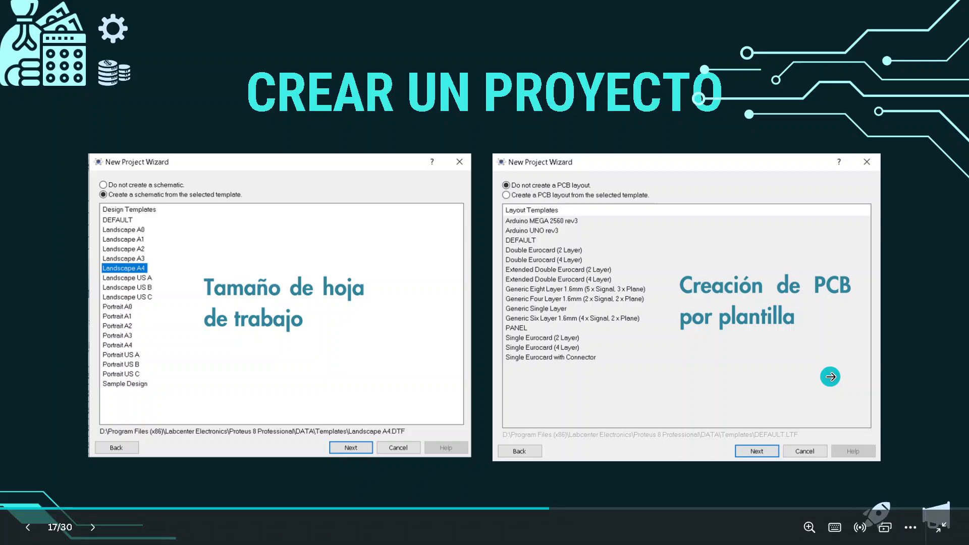
left_click(831, 376)
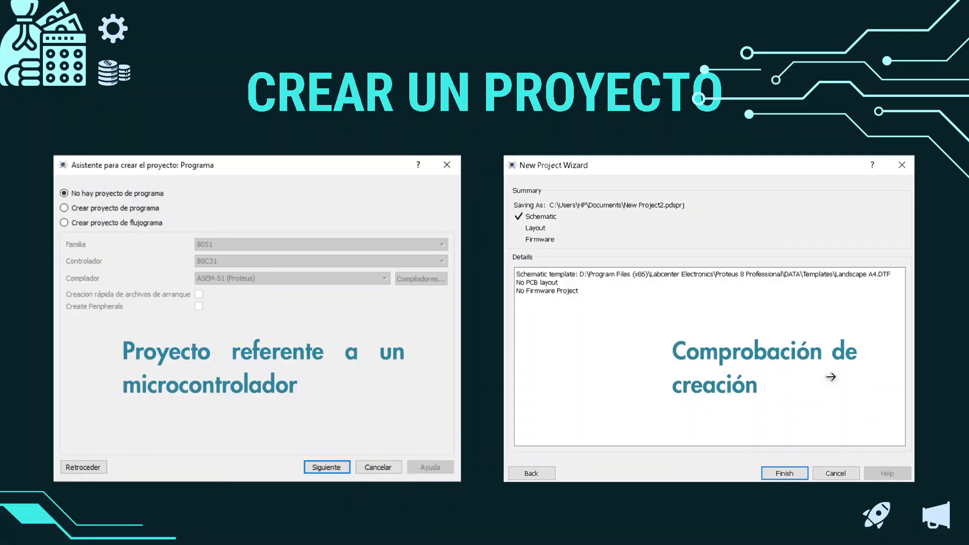
left_click(831, 377)
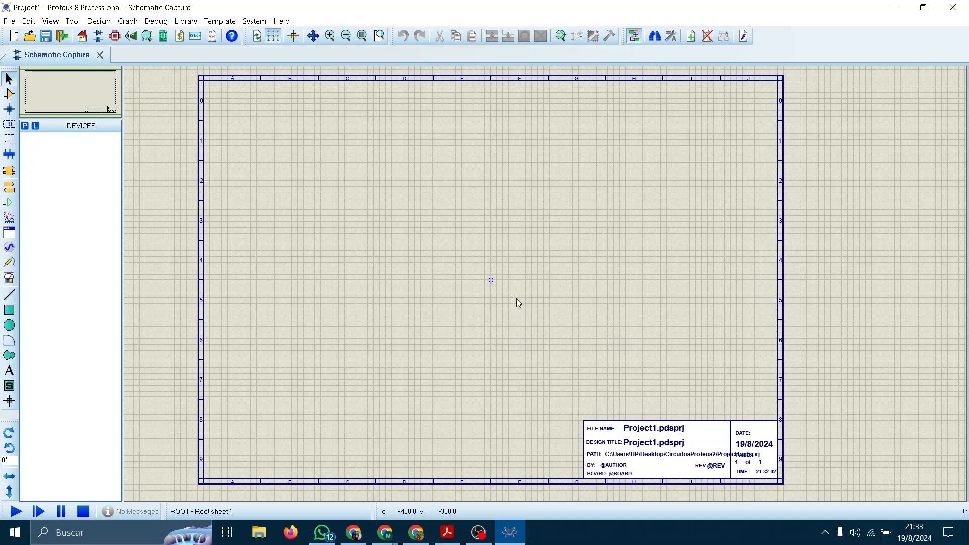
Return to the Proteus schematic and inspect the area between the sheet's left border and the origin marker
scroll(433, 292, "up", 2)
middle_click(531, 281)
left_click(667, 376)
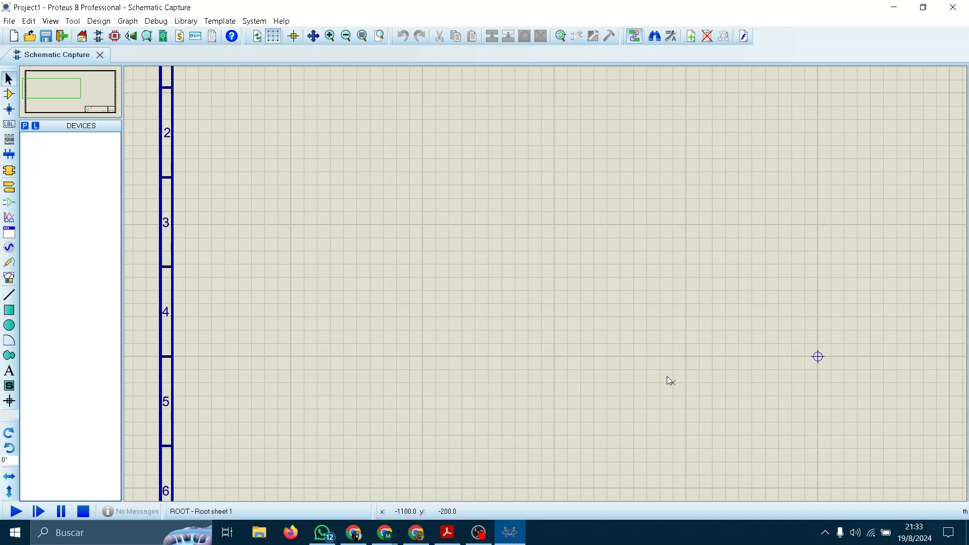
scroll(554, 329, "down", 2)
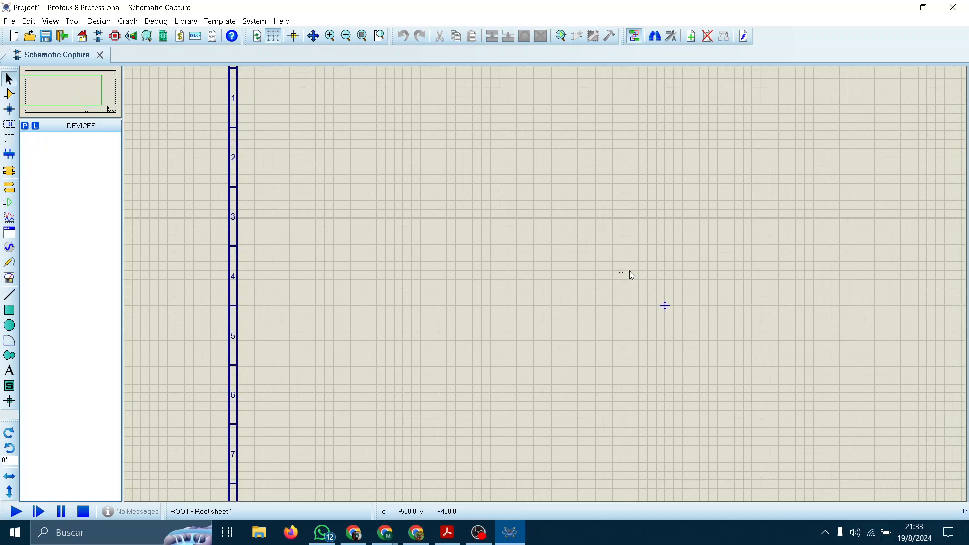
scroll(482, 337, "down", 3)
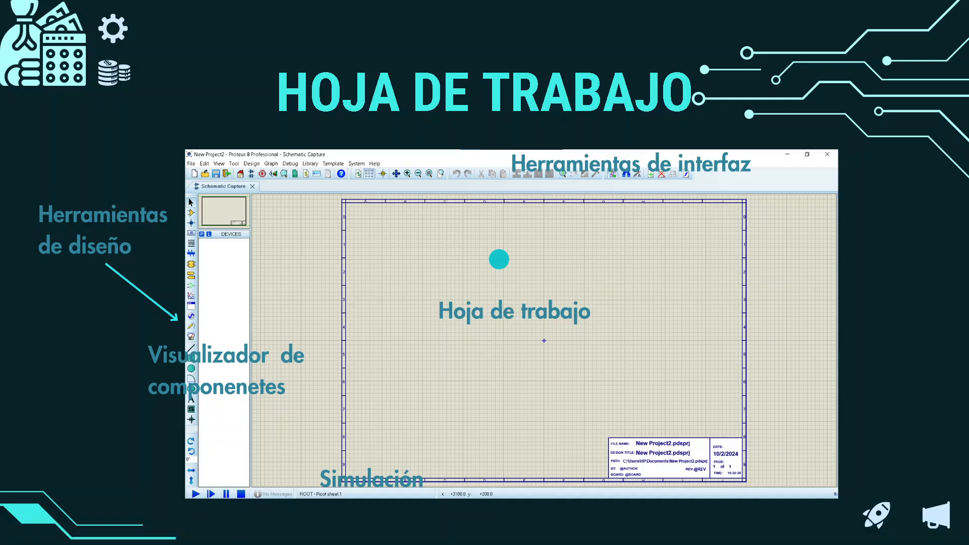
key("alt+Tab")
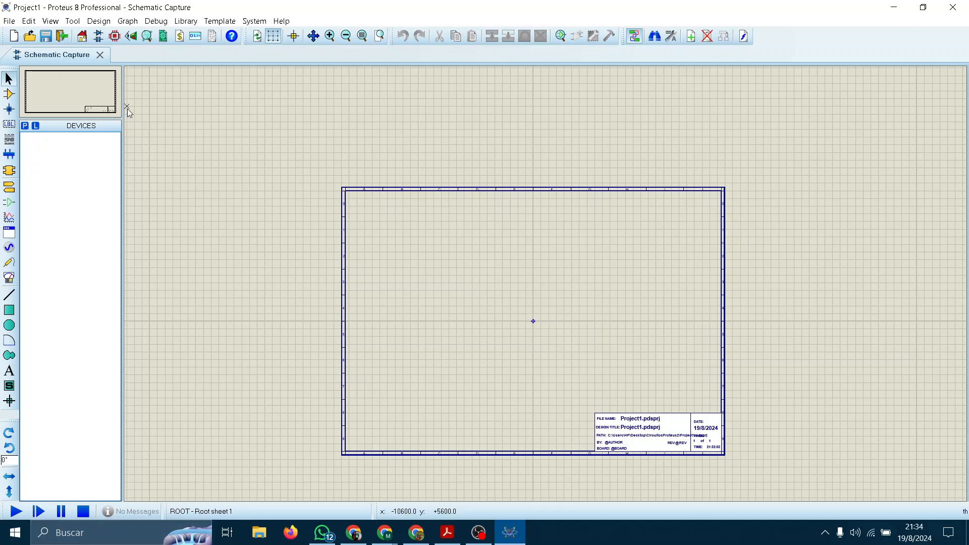
Examine the blank sheet's upper border, drawing area and title block up close and as a whole
scroll(699, 179, "up", 1)
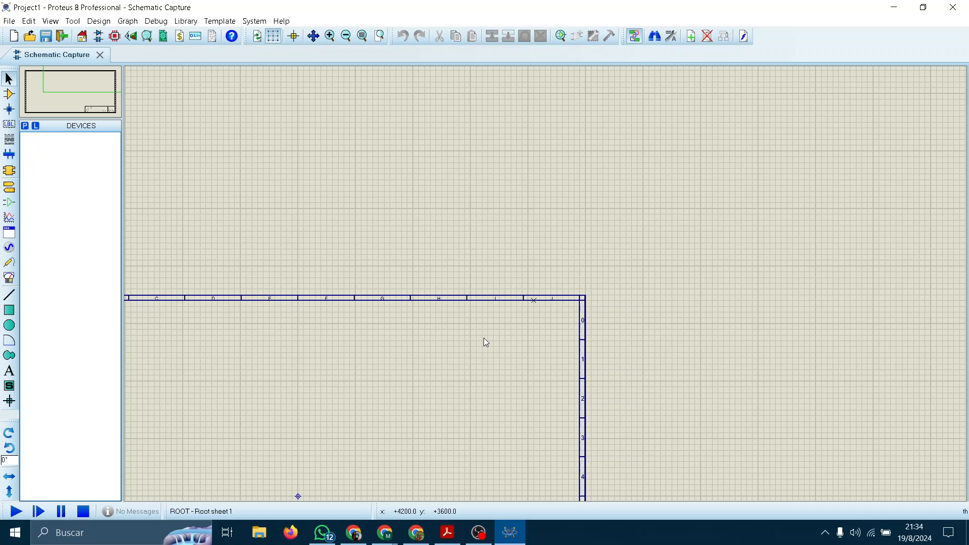
scroll(331, 368, "up", 2)
middle_click(546, 284)
scroll(601, 220, "down", 3)
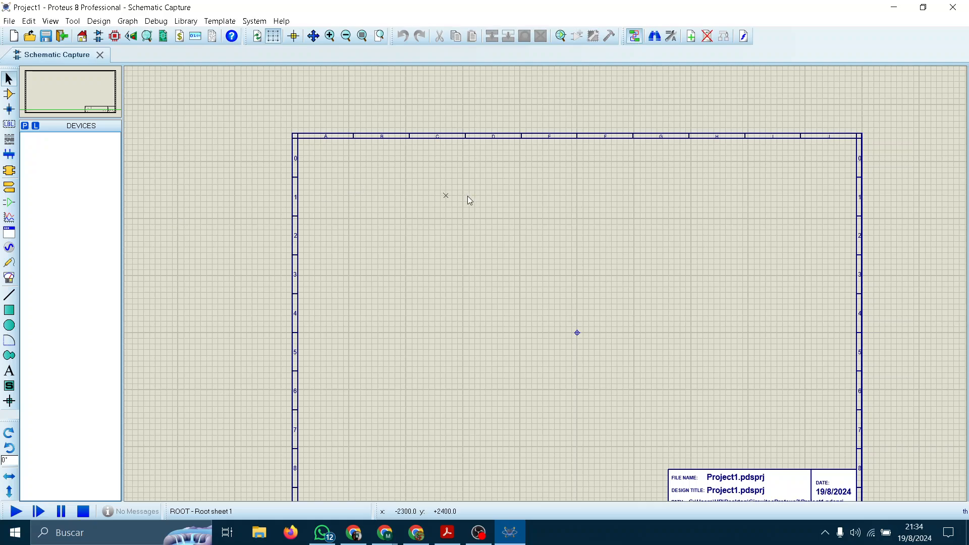
left_click_drag(467, 192, 410, 138)
scroll(439, 209, "up", 2)
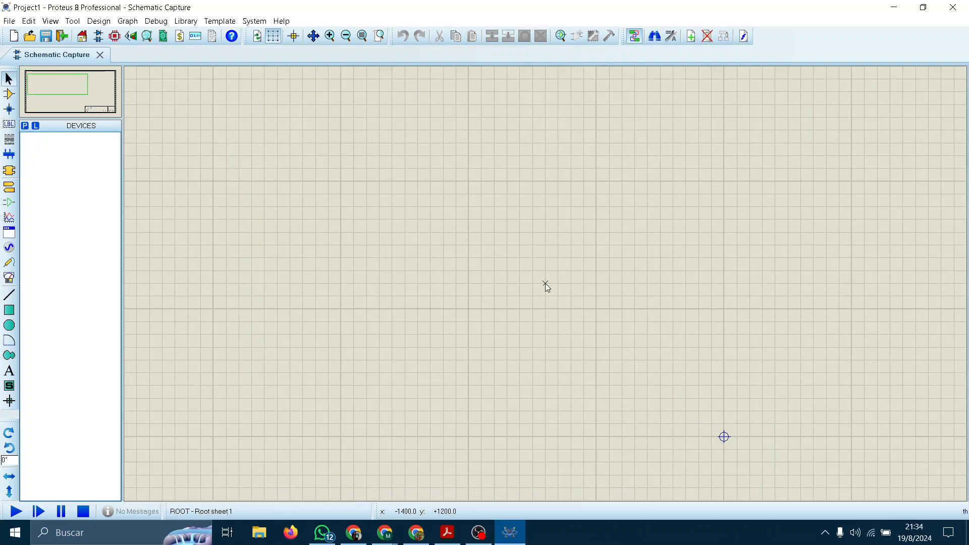
left_click_drag(546, 284, 425, 211)
scroll(482, 244, "down", 3)
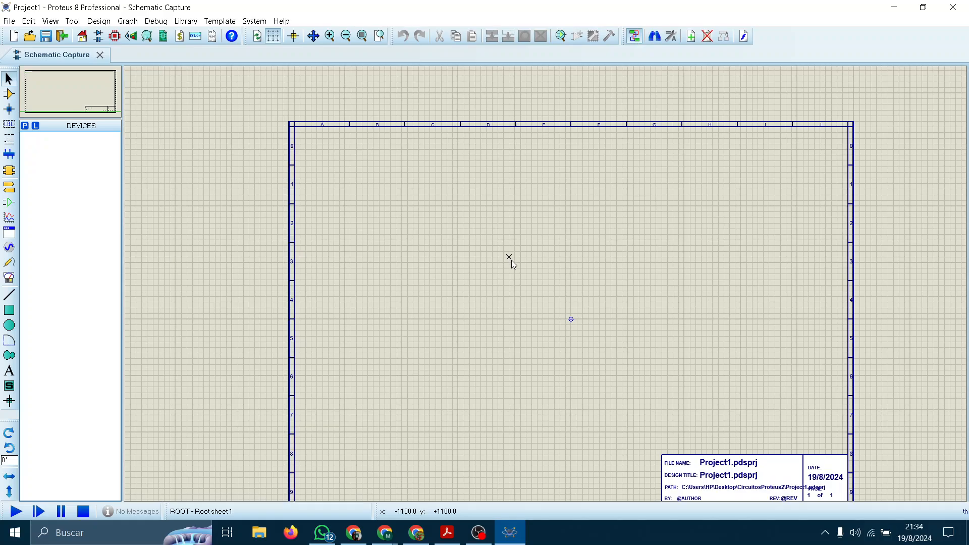
left_click_drag(513, 259, 419, 199)
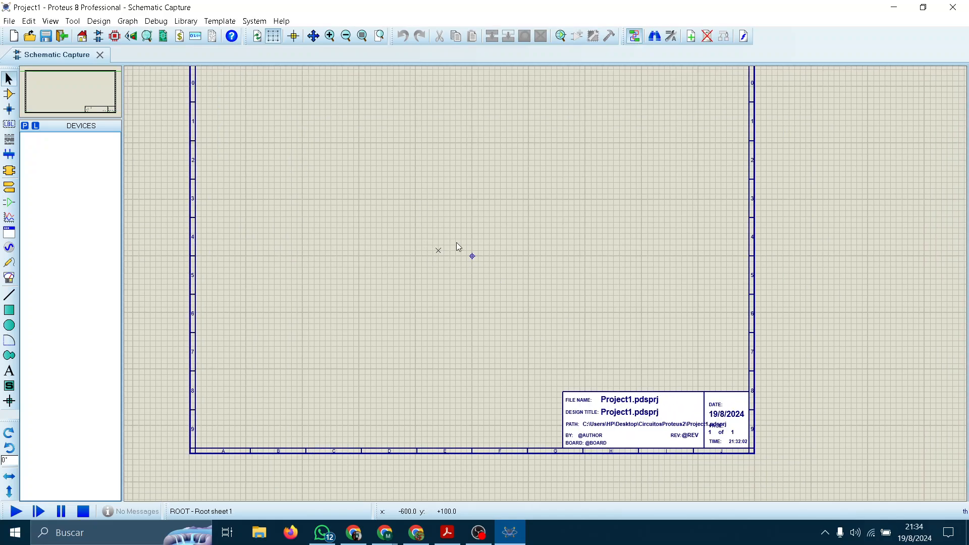
Compare the grid spacing around the origin marker at close-up and wider magnifications
scroll(480, 257, "up", 1)
scroll(482, 307, "up", 1)
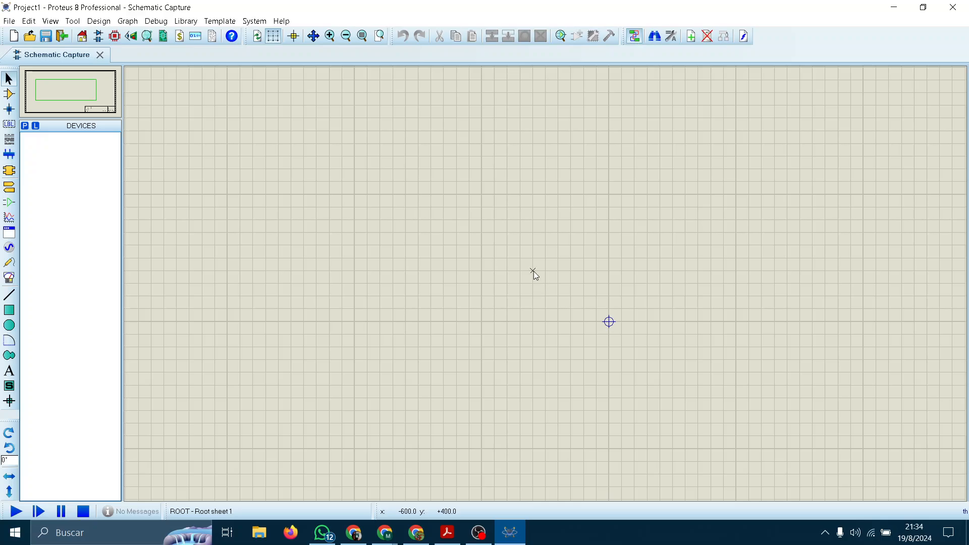
scroll(534, 272, "down", 5)
scroll(546, 283, "up", 7)
scroll(545, 285, "up", 4)
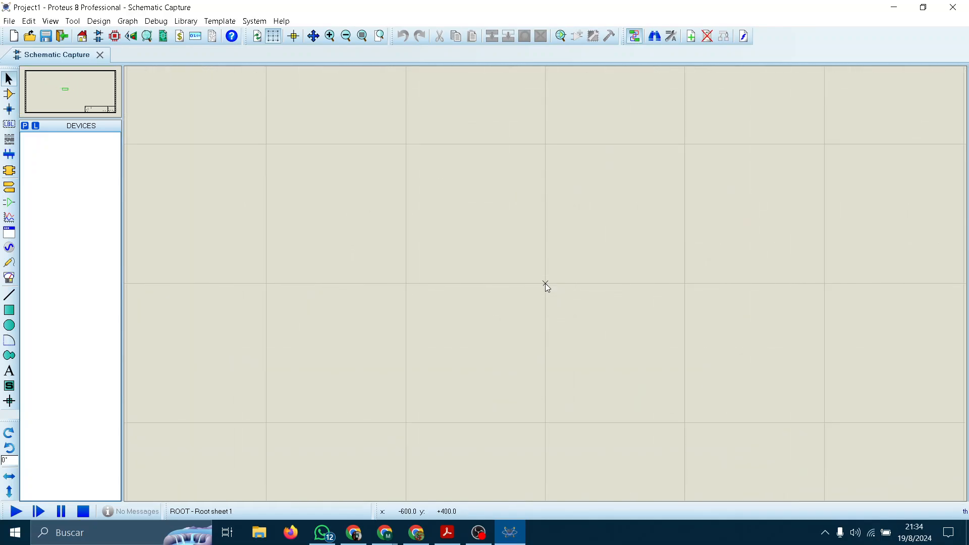
scroll(545, 285, "down", 6)
scroll(546, 285, "up", 4)
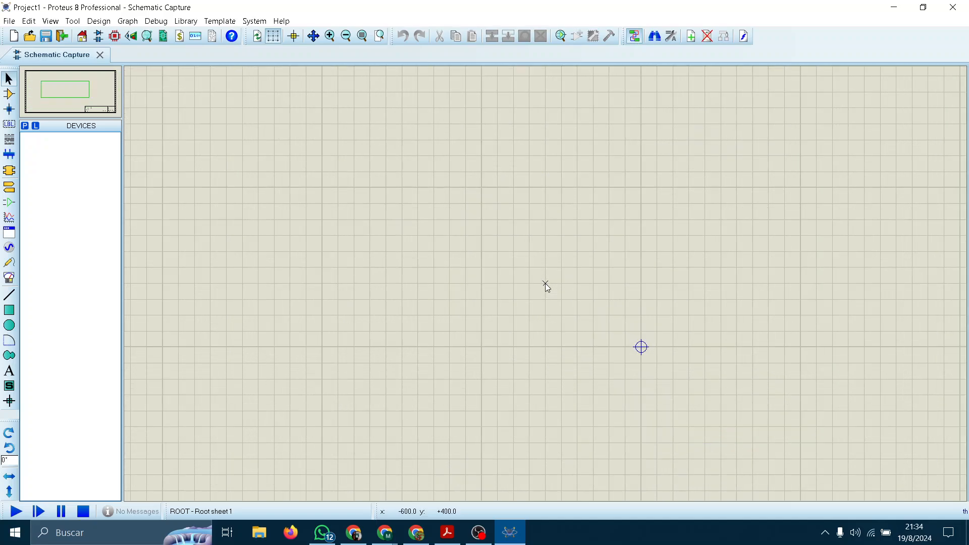
scroll(545, 285, "down", 1)
scroll(545, 285, "up", 2)
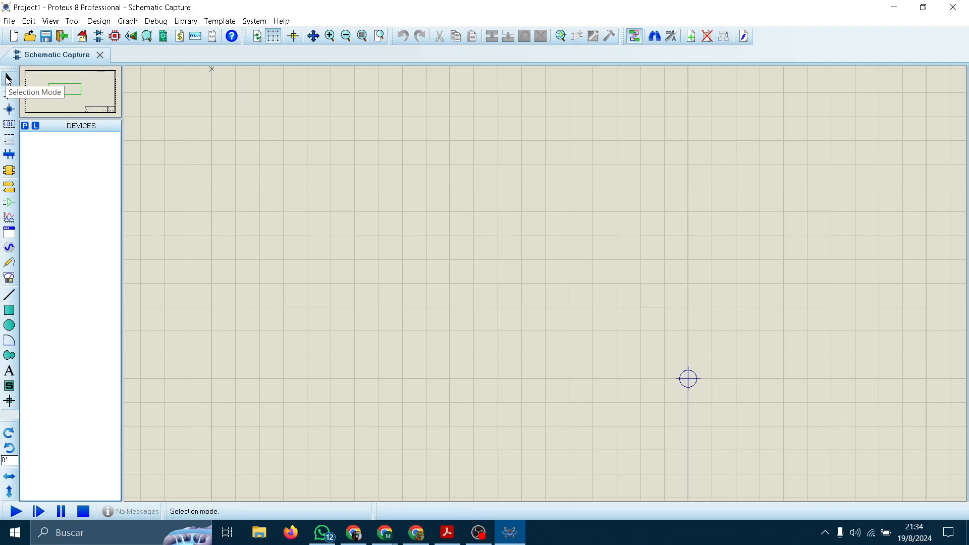
Activate Selection Mode and try out rectangular selection areas of different sizes on the empty sheet
left_click(9, 79)
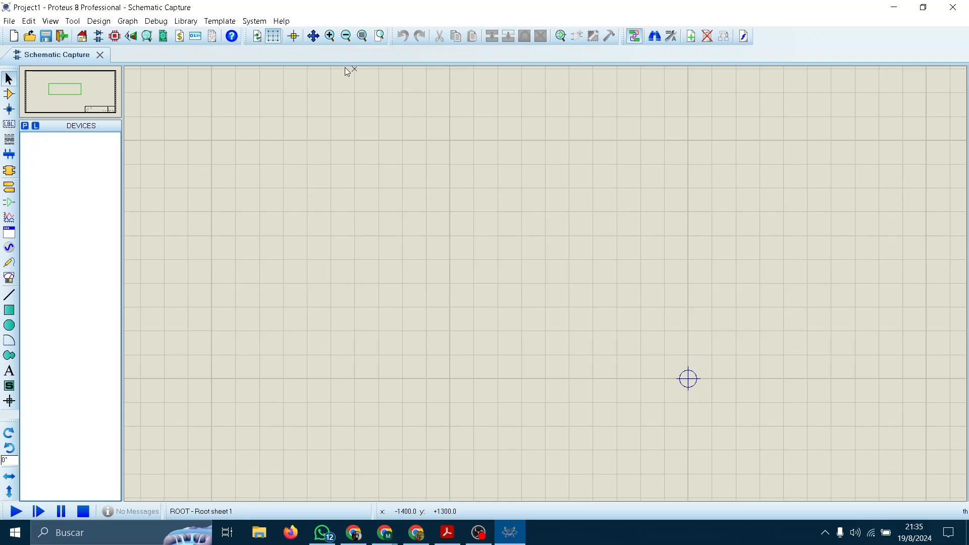
scroll(541, 263, "down", 3)
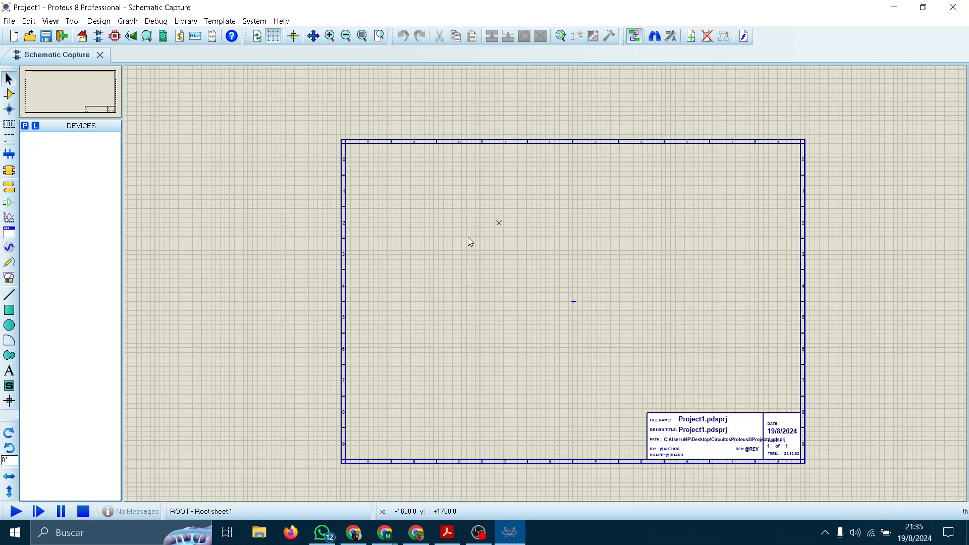
left_click_drag(441, 314, 444, 315)
left_click_drag(643, 311, 658, 187)
left_click_drag(657, 162, 393, 380)
scroll(504, 297, "up", 2)
left_click_drag(663, 144, 327, 405)
middle_click(538, 277)
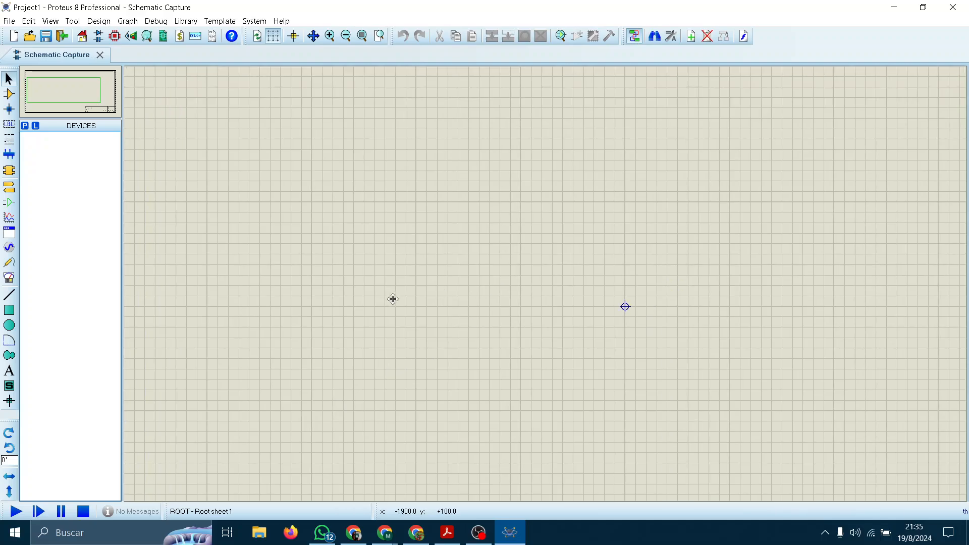
left_click(367, 302)
left_click_drag(644, 130, 348, 374)
left_click_drag(834, 171, 225, 446)
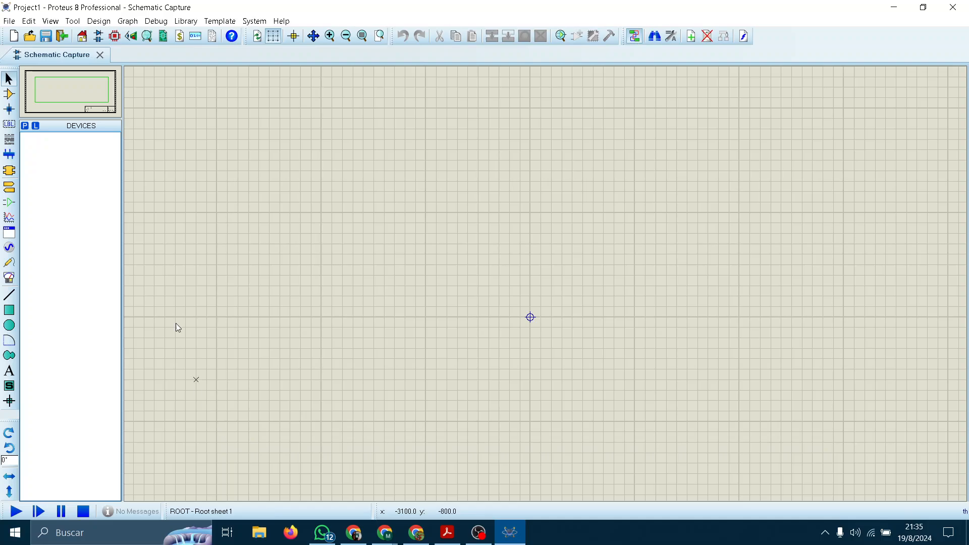
left_click_drag(532, 117, 155, 462)
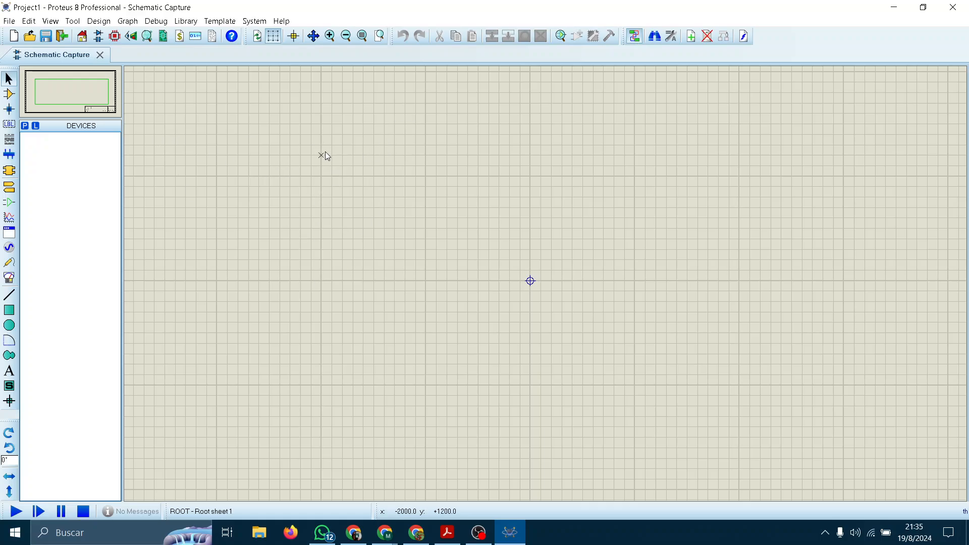
Activate Component Mode and open the Pick Devices library browser
left_click(10, 95)
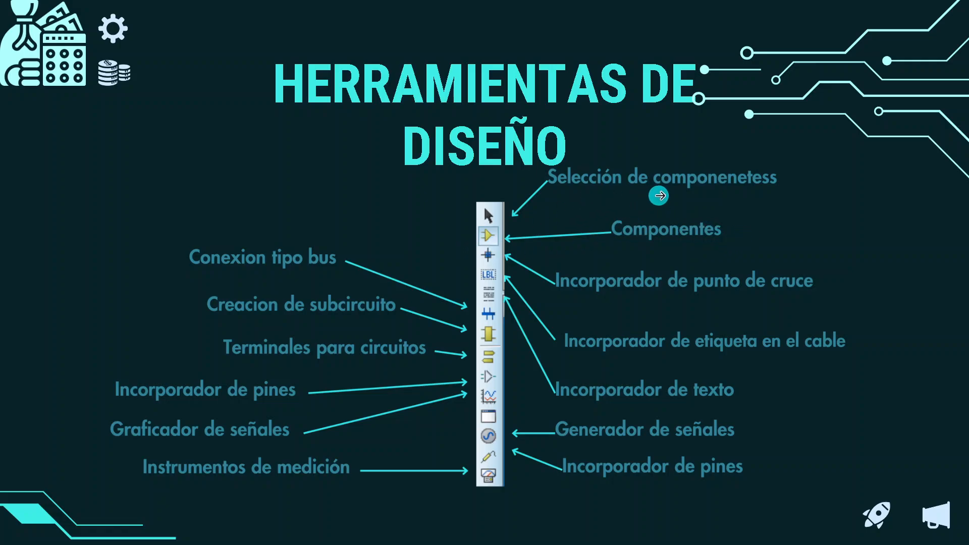
key("alt+Tab")
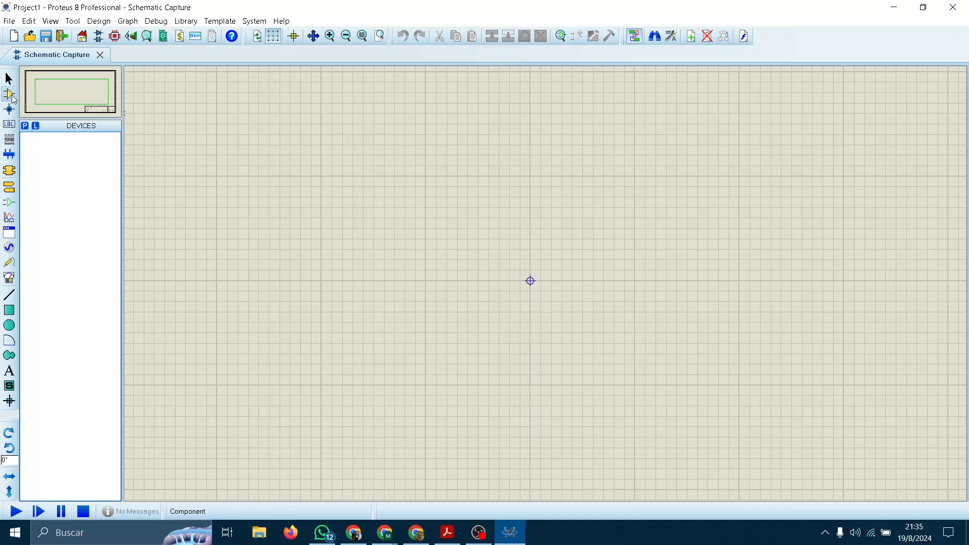
scroll(25, 129, "down", 1)
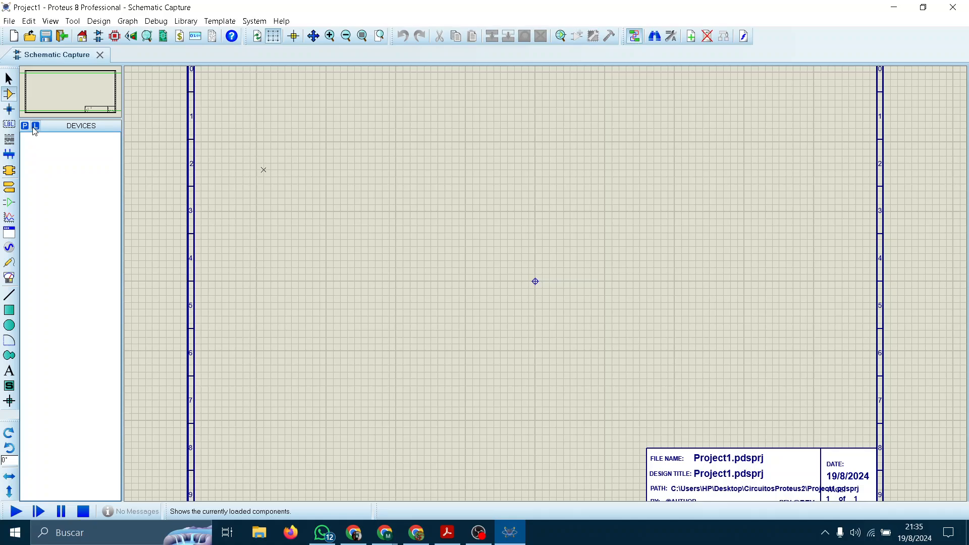
left_click(26, 127)
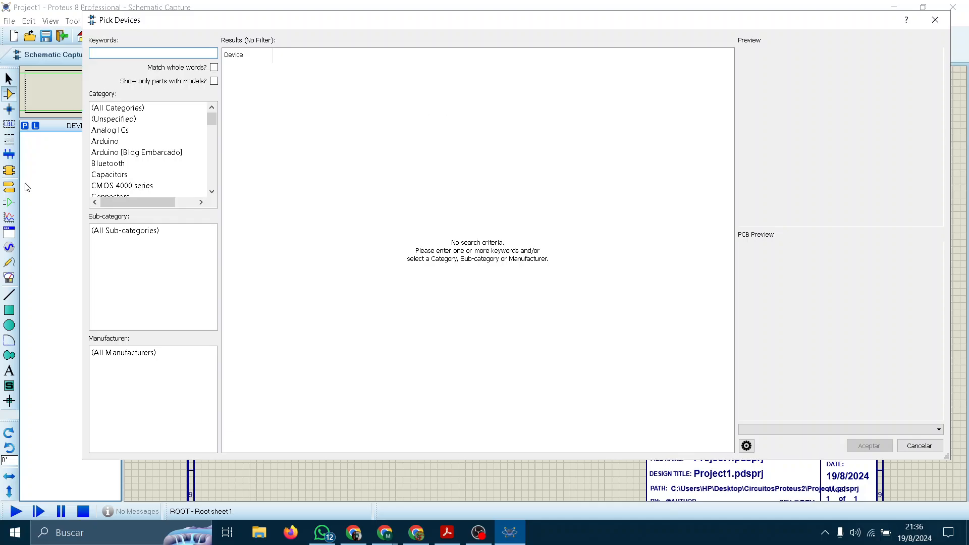
Filter the devices by the Analog ICs category, preview the 7809, 7833, 7805 and 7806 regulators, and look through the device list
left_click_drag(210, 119, 213, 94)
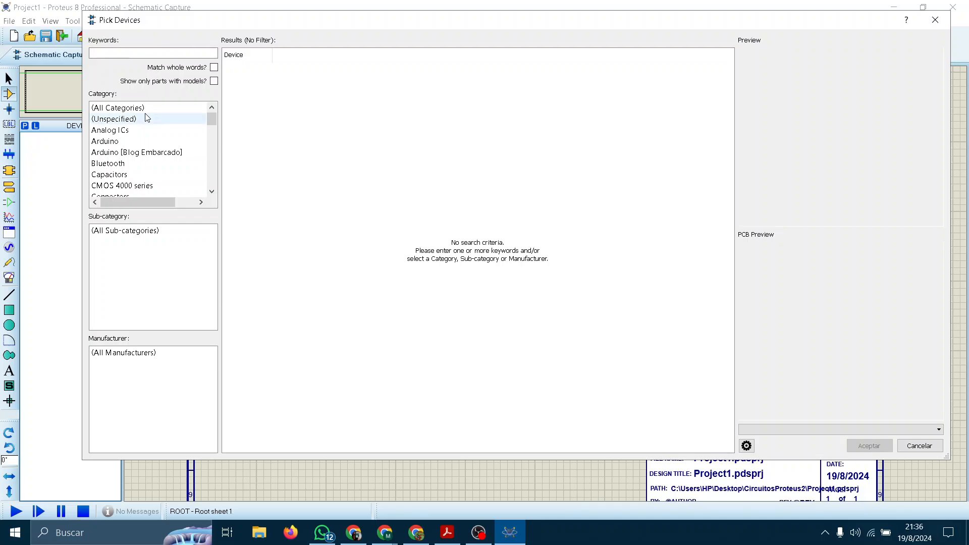
left_click(196, 129)
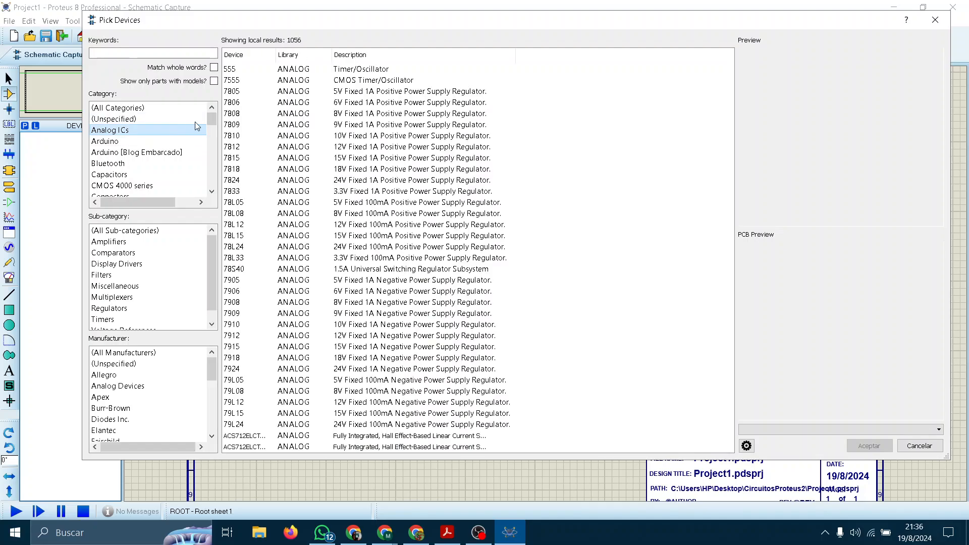
left_click(255, 124)
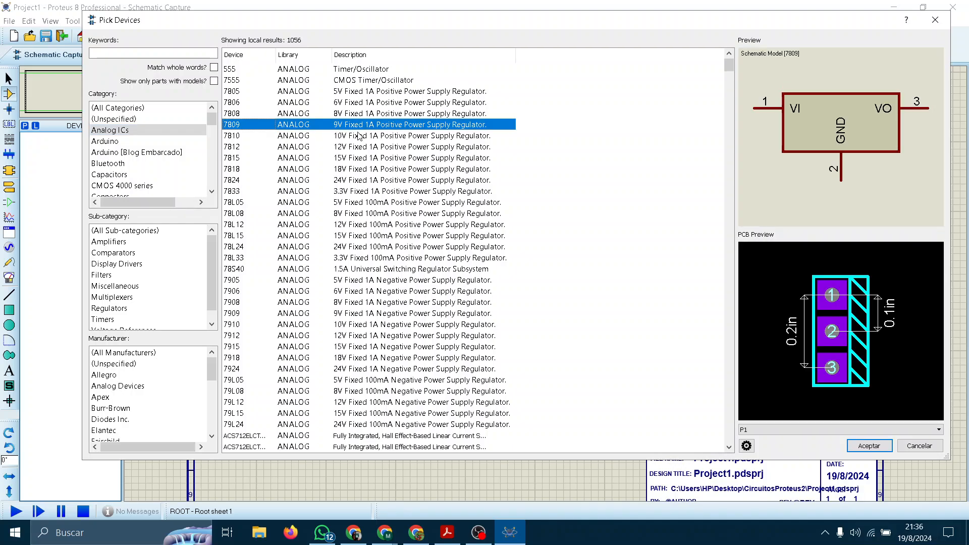
left_click(243, 191)
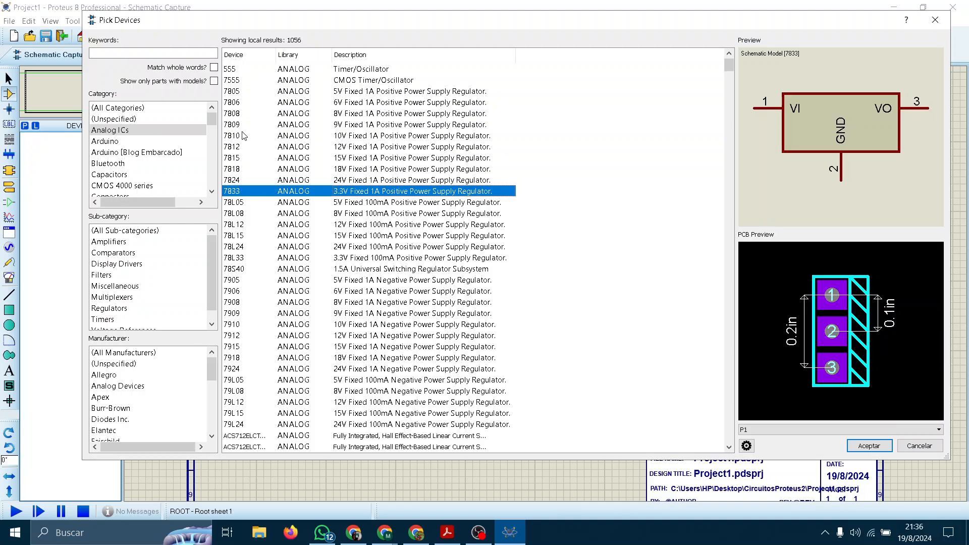
left_click(258, 93)
left_click(269, 105)
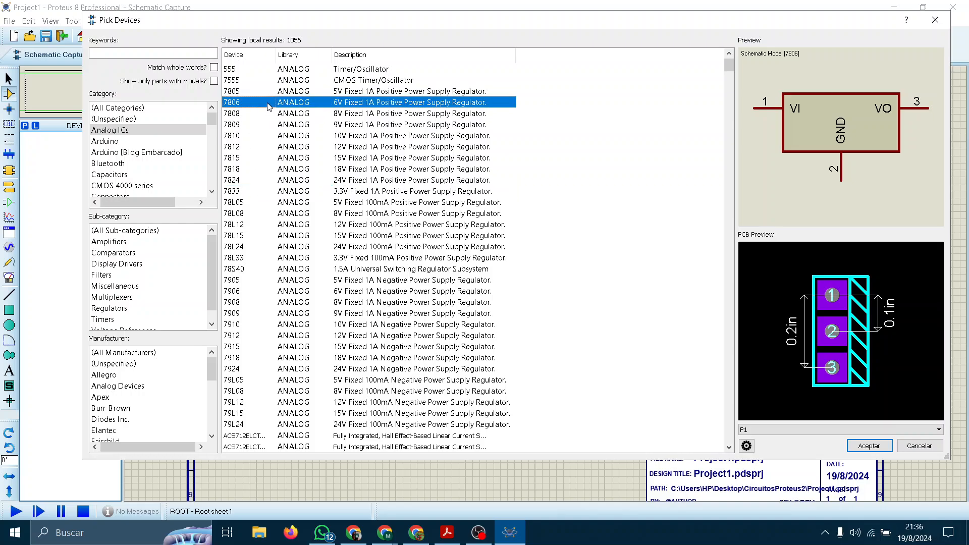
scroll(366, 154, "down", 15)
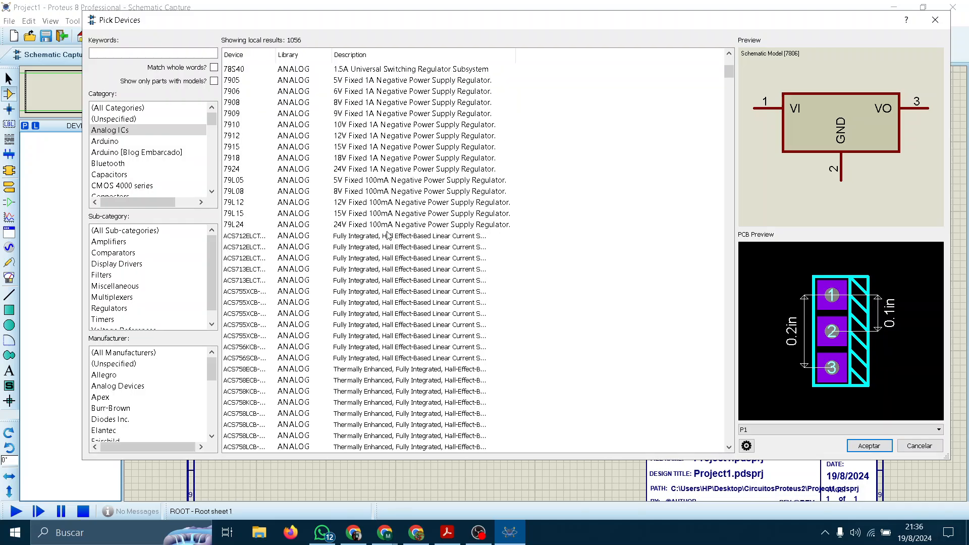
scroll(400, 254, "down", 20)
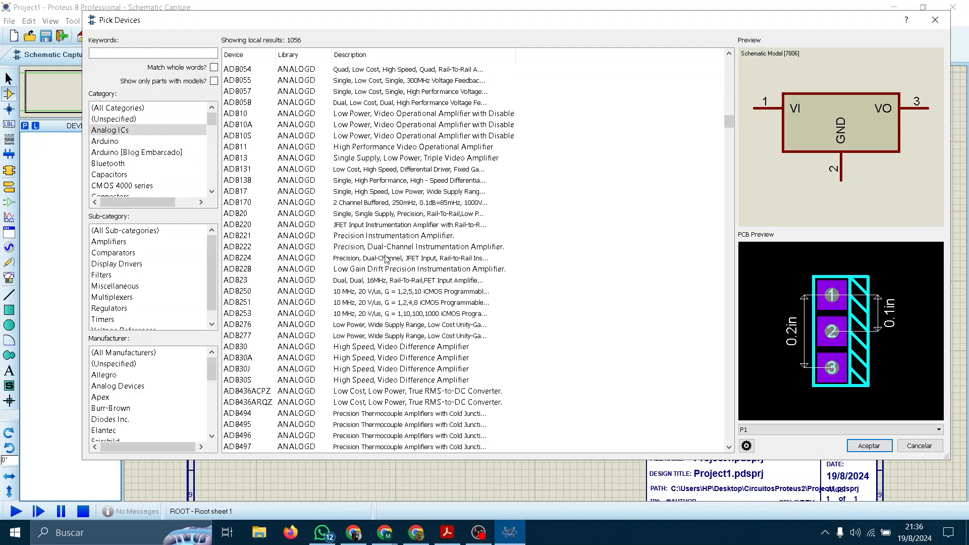
Look further through the Analog ICs device list and preview the 7808 and 78L08 regulators
scroll(390, 274, "down", 10)
scroll(386, 253, "up", 20)
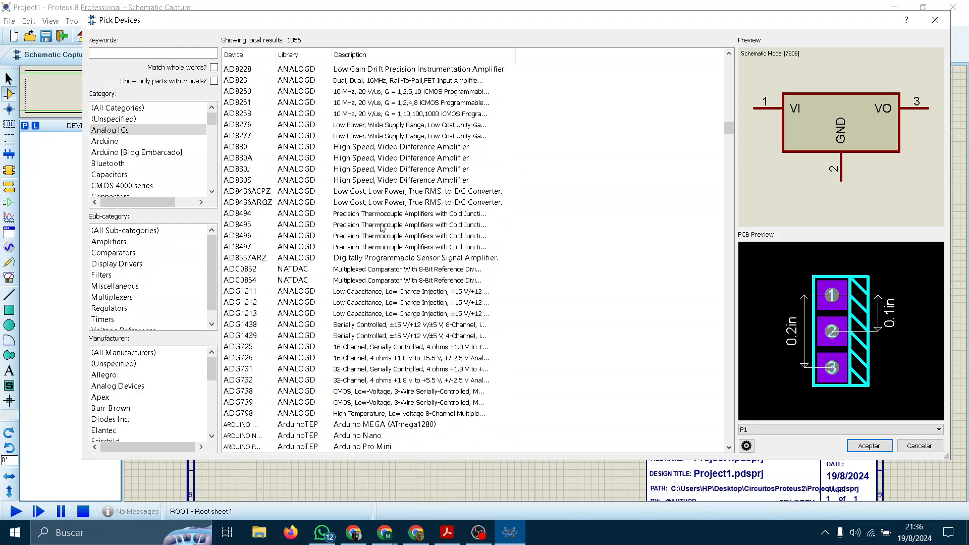
scroll(382, 228, "up", 20)
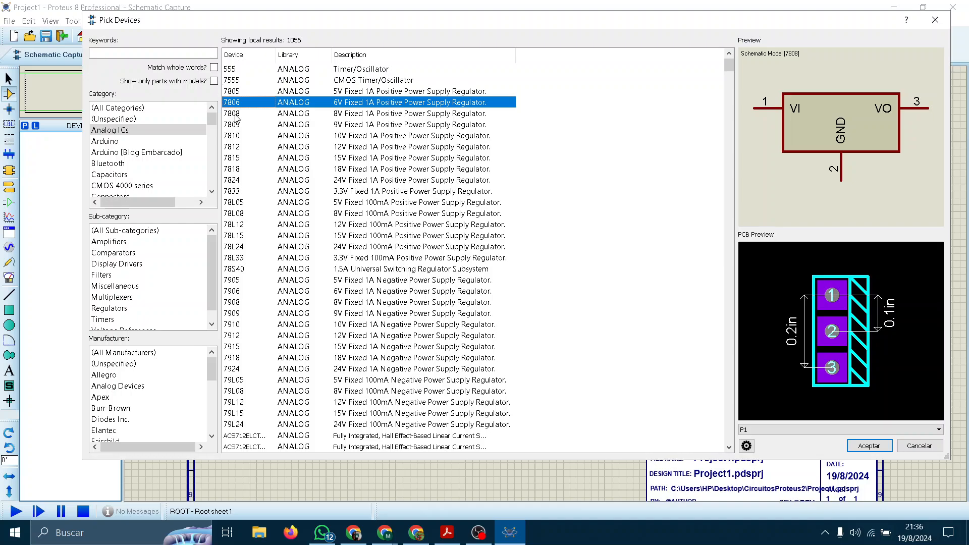
left_click(236, 115)
left_click(258, 213)
scroll(353, 353, "down", 20)
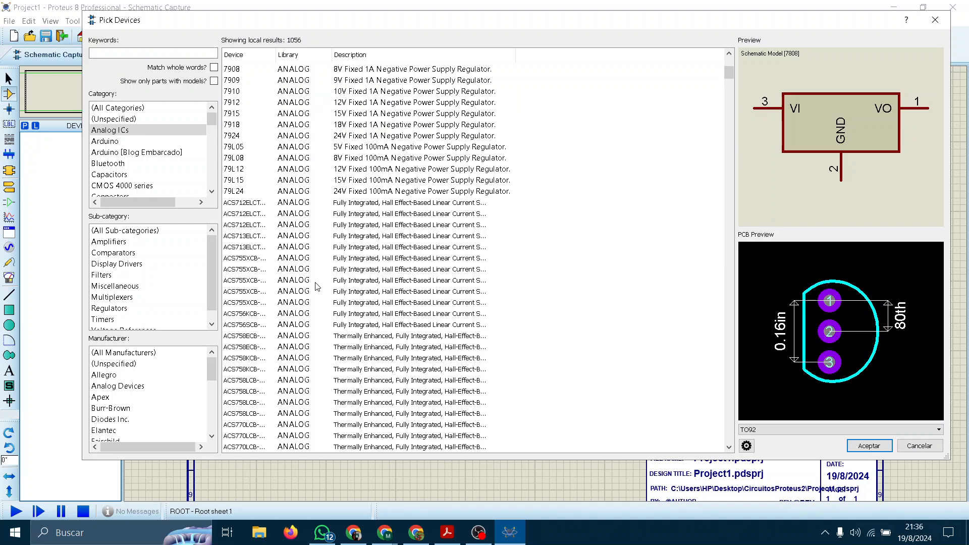
Filter the devices by the Arduino category and preview several boards and modules, including the PIR SENSOR, MQ-4 GAS SENSOR, XBEE MODULE S1 and ARDUINO MINI
left_click(105, 141)
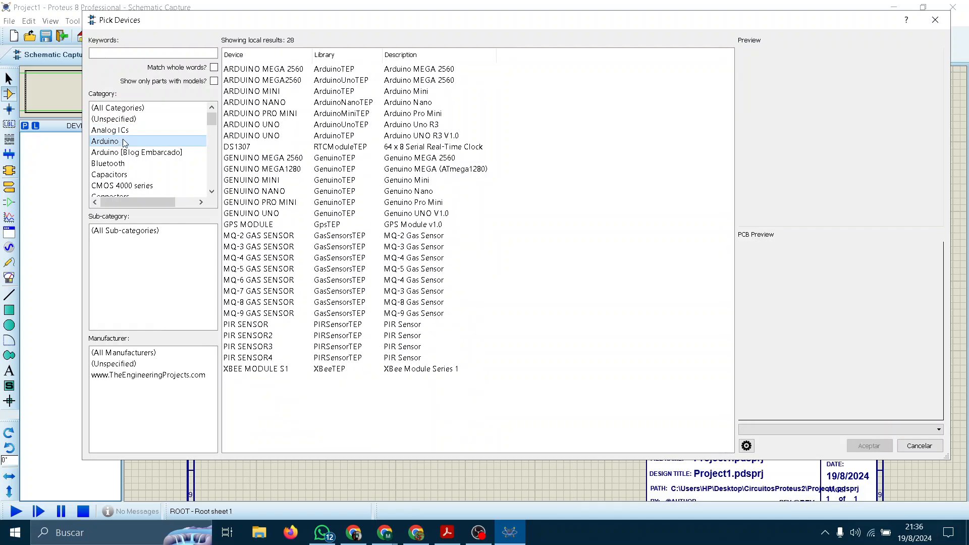
left_click(411, 125)
left_click(398, 202)
left_click(410, 325)
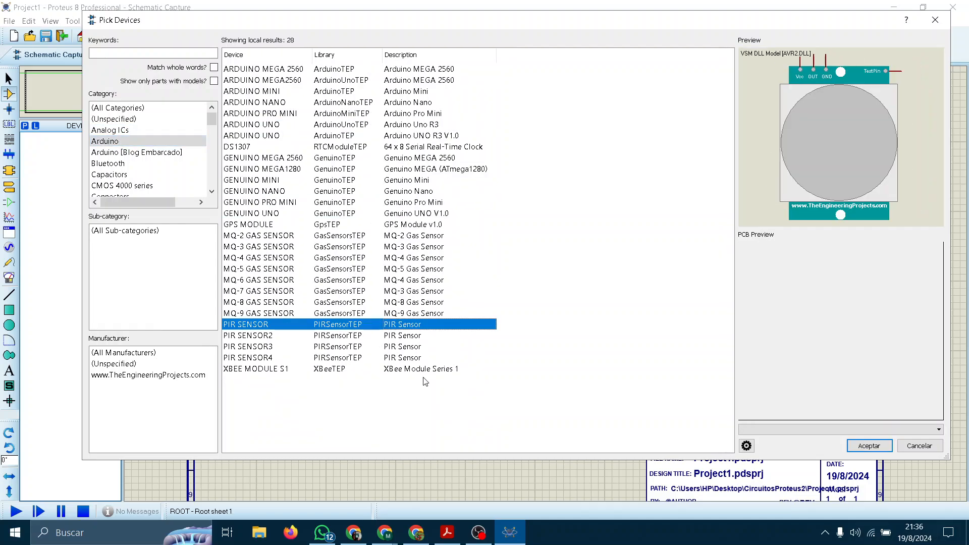
left_click(373, 247)
left_click(365, 258)
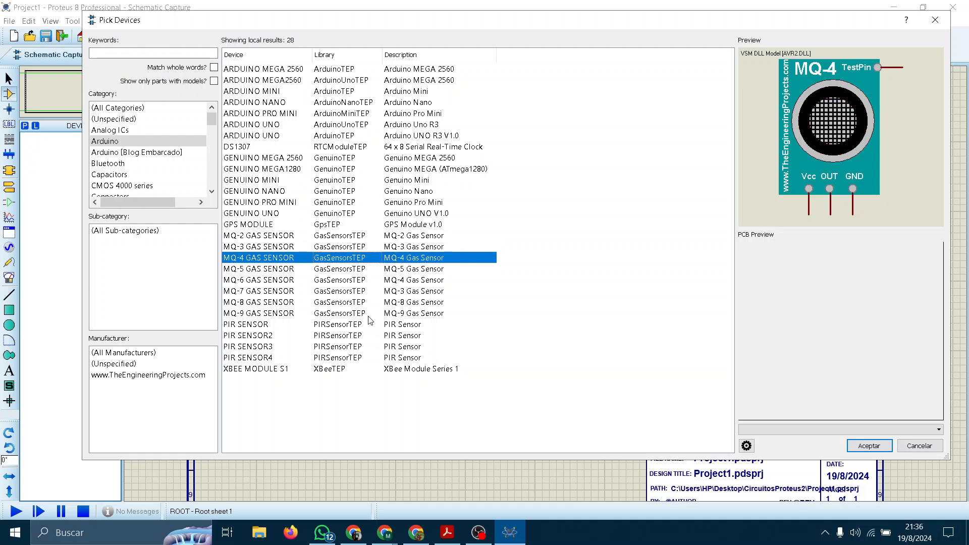
left_click(367, 292)
left_click(368, 371)
left_click(349, 162)
left_click(347, 92)
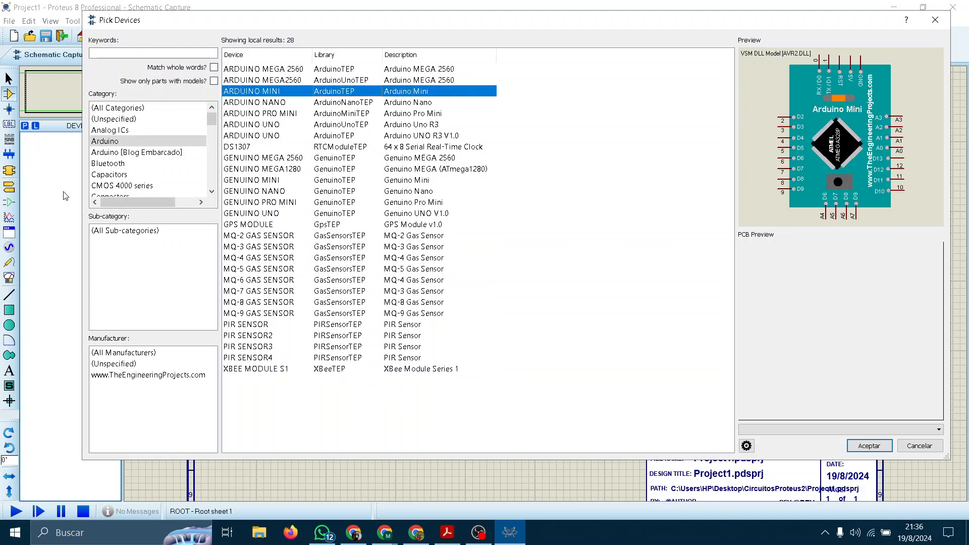
Filter the devices by the Arduino [Blog Embarcado] category and preview the SIMULINO NANO and SIMULINO MEGA boards
left_click(155, 151)
left_click(155, 152)
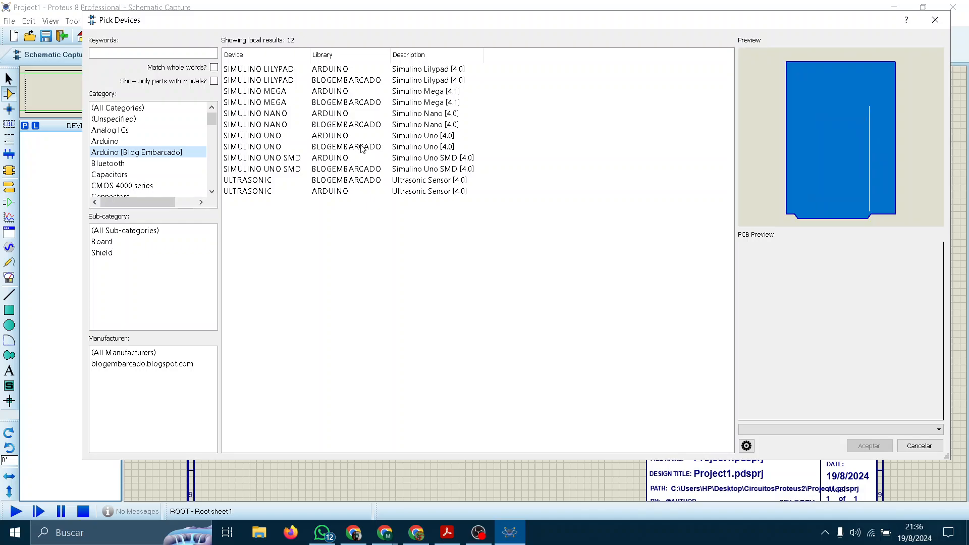
left_click(357, 113)
left_click(358, 91)
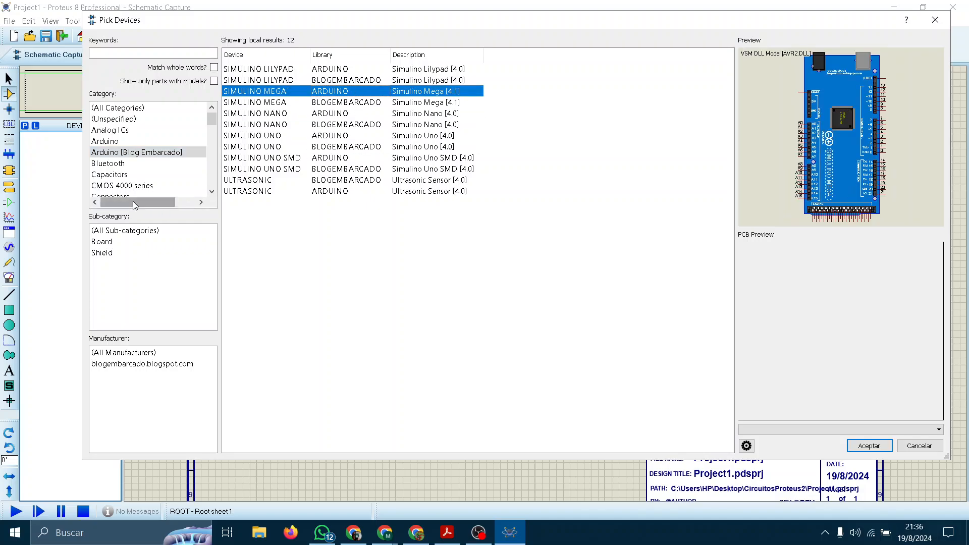
Reset the category filter to All Categories and search the device library for the keyword RES
scroll(144, 137, "down", 3)
scroll(146, 115, "up", 2)
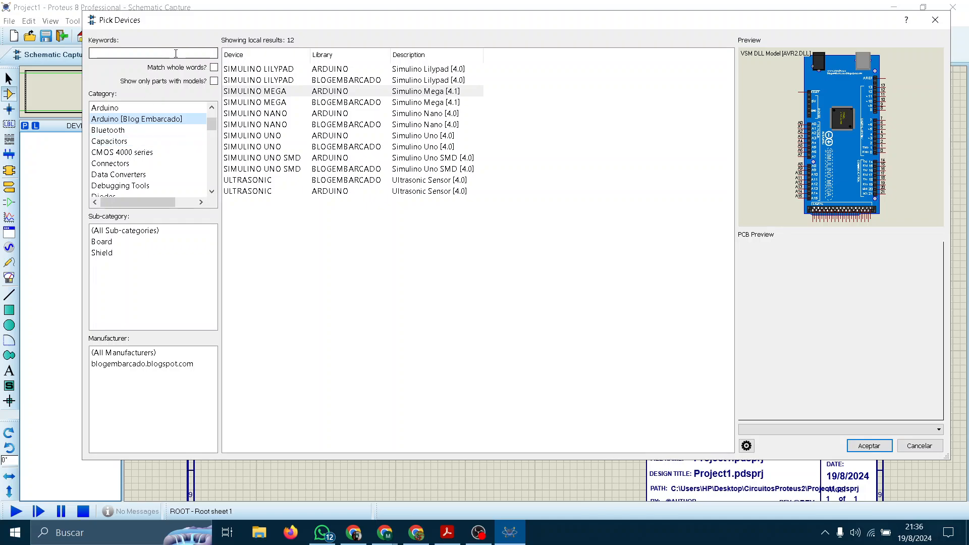
scroll(191, 158, "up", 3)
left_click(144, 109)
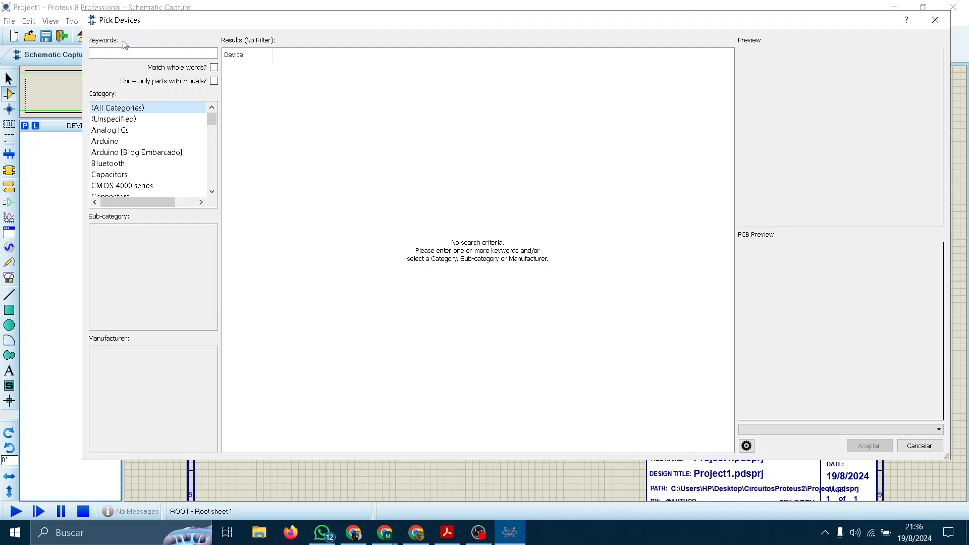
left_click(135, 54)
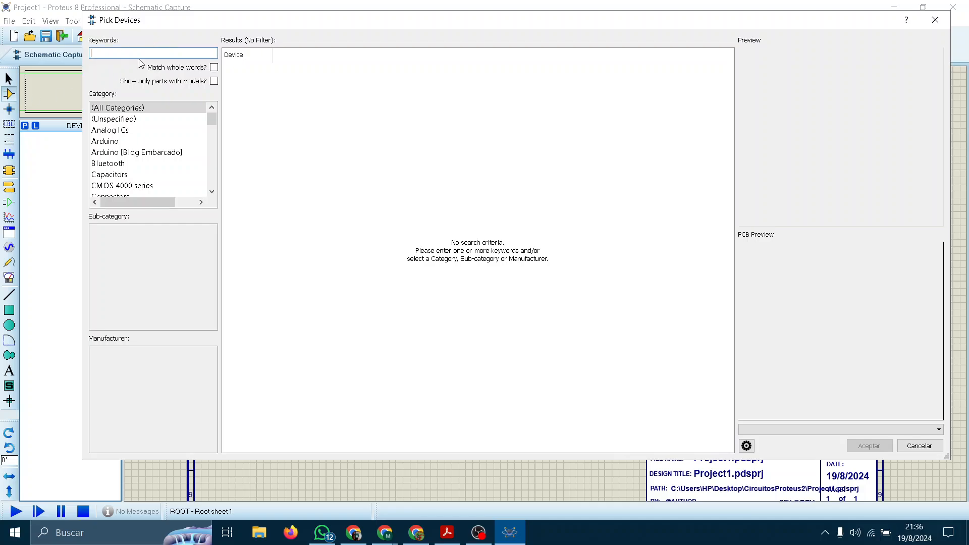
type("RES")
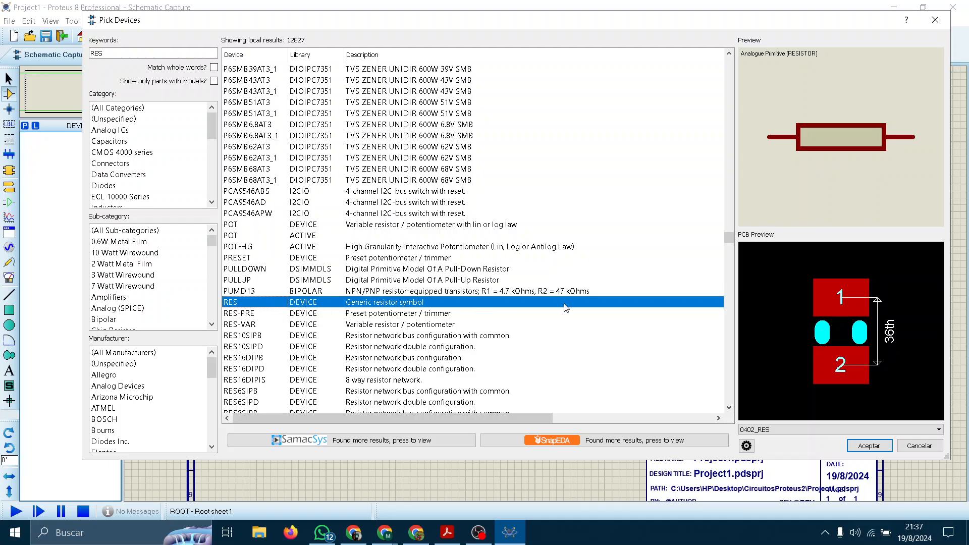
Examine the generic RES part's details, then preview RES10SIPD, the RESISTOR primitive and the 30.1K and 30.1 ohm 0805 chip resistors
mouse_move(566, 307)
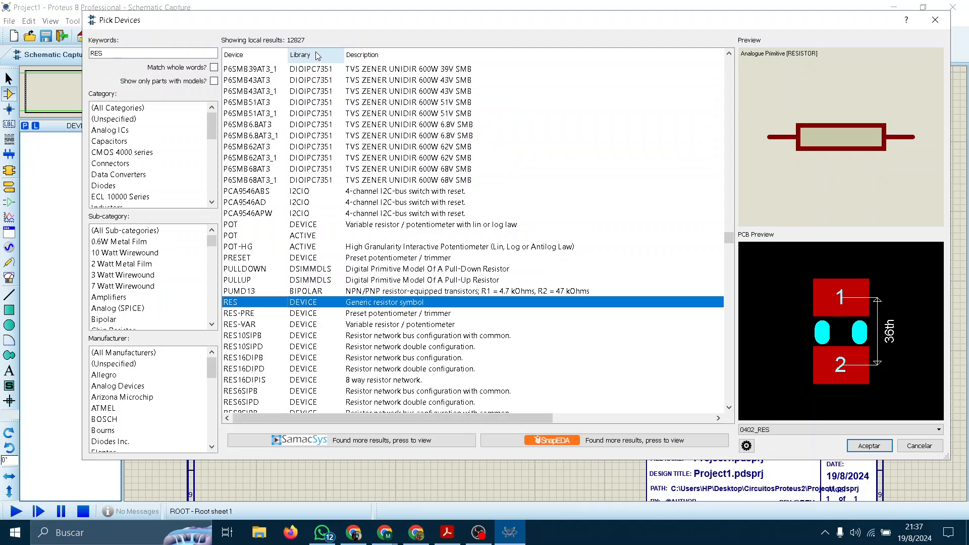
mouse_move(387, 306)
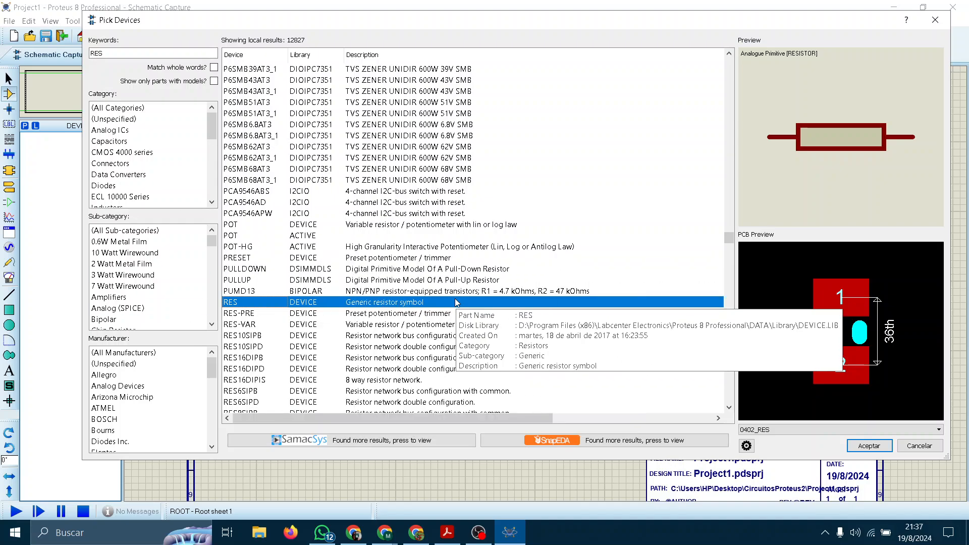
scroll(305, 255, "down", 4)
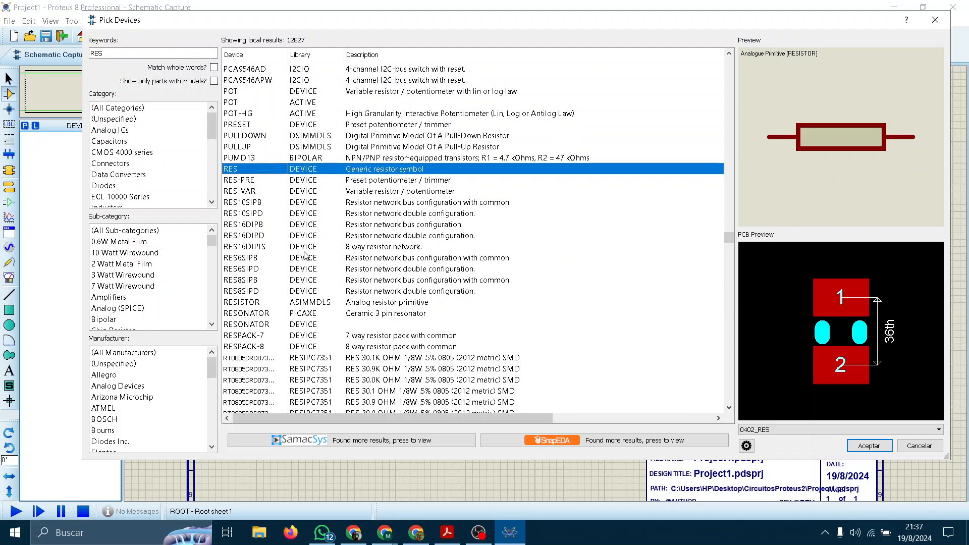
left_click(294, 215)
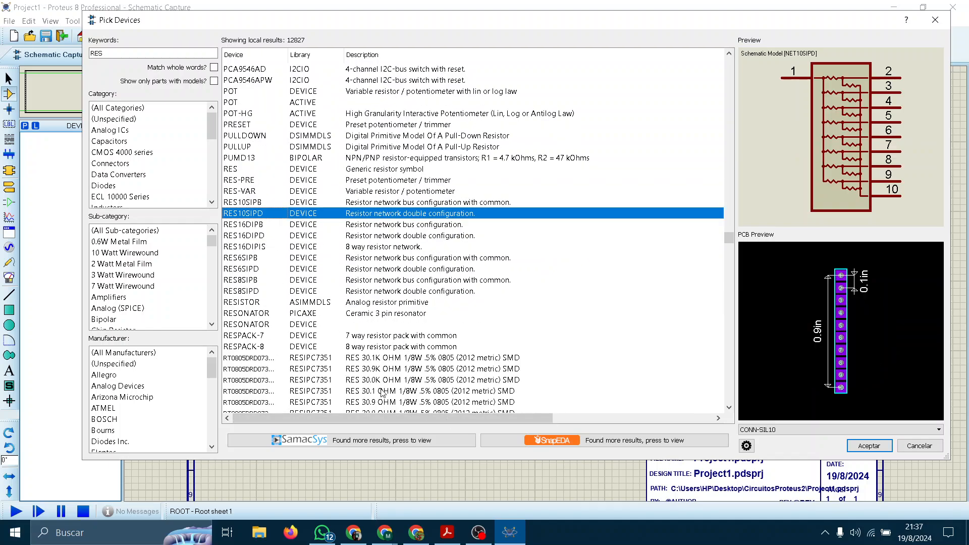
left_click(304, 304)
scroll(378, 358, "down", 2)
left_click(305, 289)
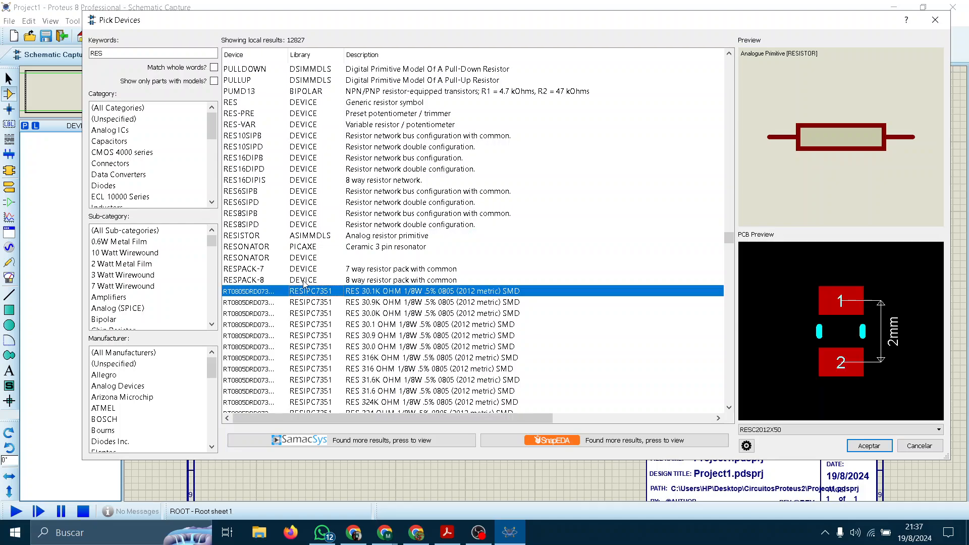
left_click(386, 237)
scroll(319, 347, "down", 2)
left_click(342, 259)
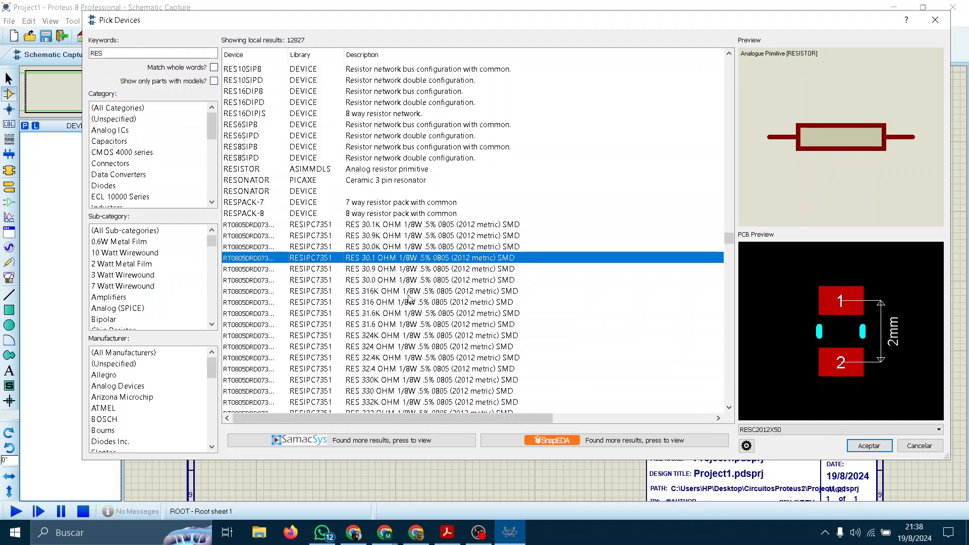
Preview the 316K ohm 1/8W 0805 chip resistor and look through the other 0805 resistor values in the results
scroll(435, 314, "down", 2)
scroll(460, 296, "up", 8)
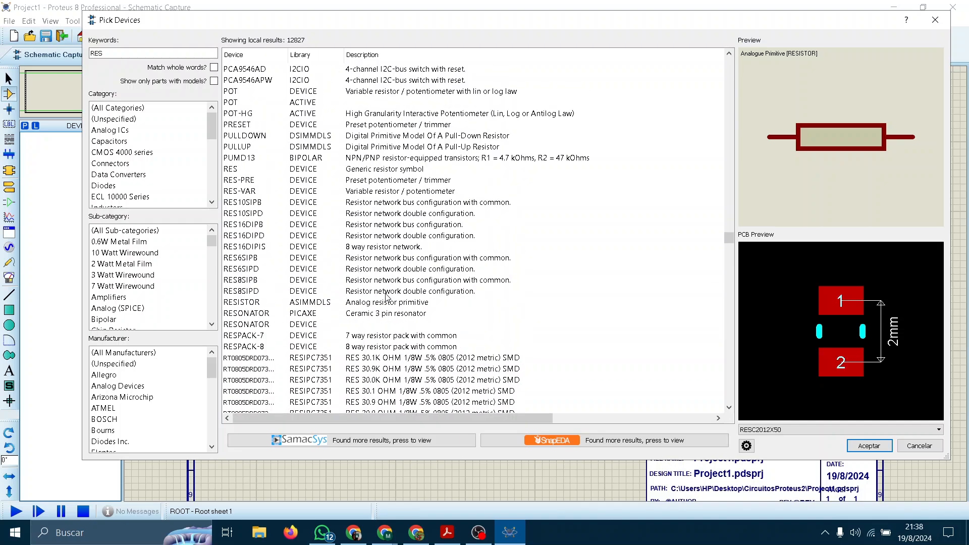
scroll(296, 231, "down", 8)
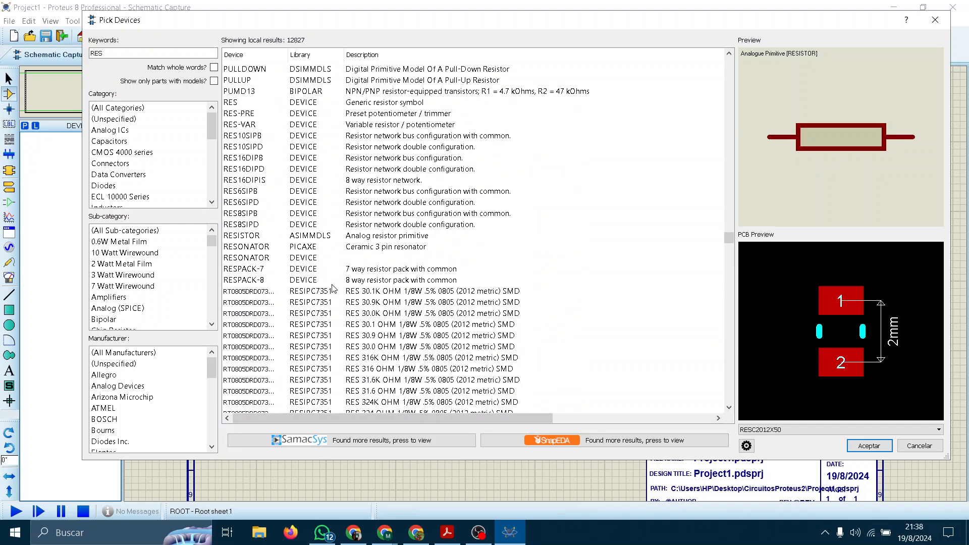
left_click(354, 224)
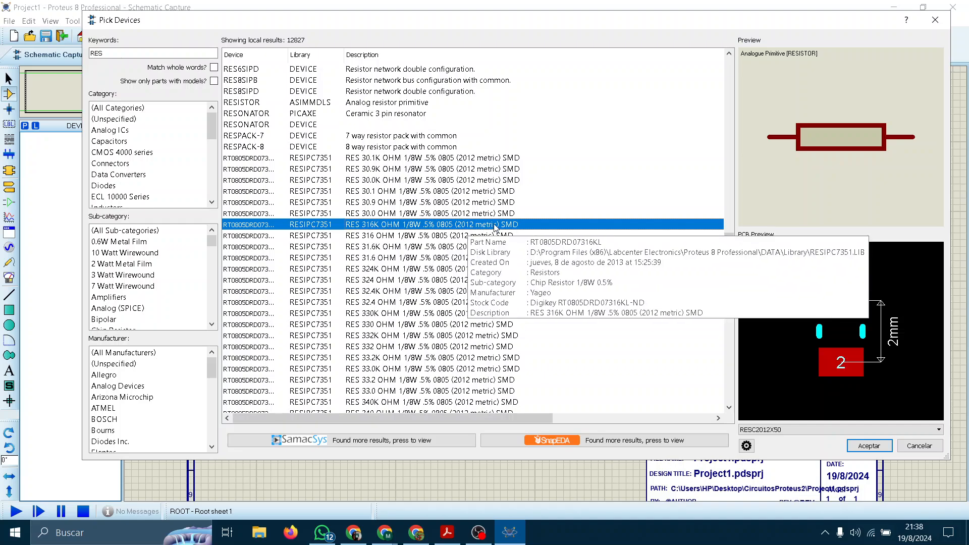
scroll(503, 348, "down", 10)
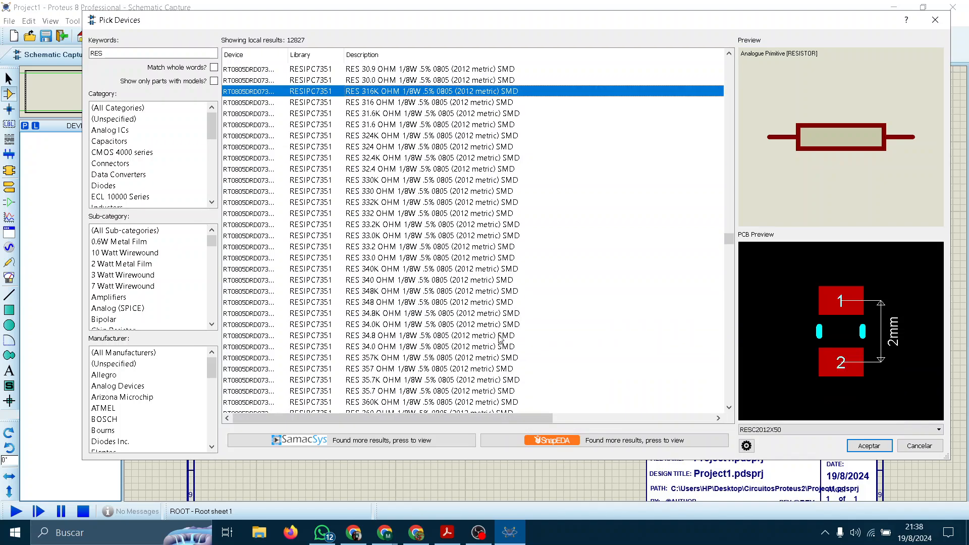
scroll(509, 296, "down", 6)
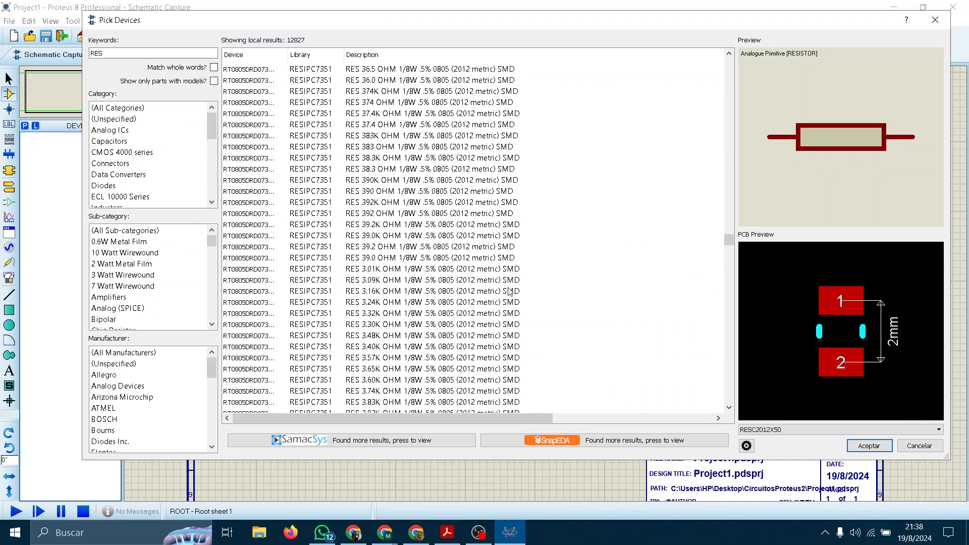
scroll(509, 292, "down", 6)
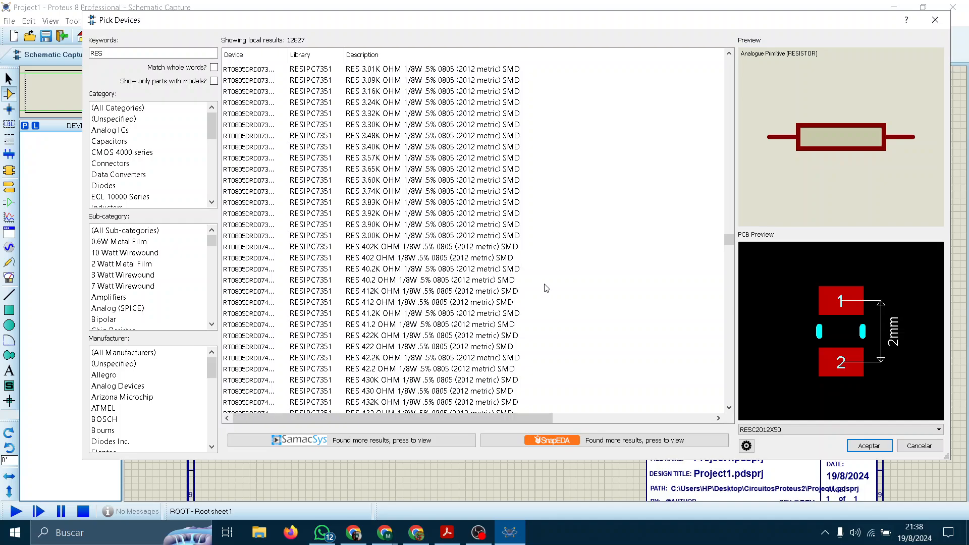
mouse_move(546, 287)
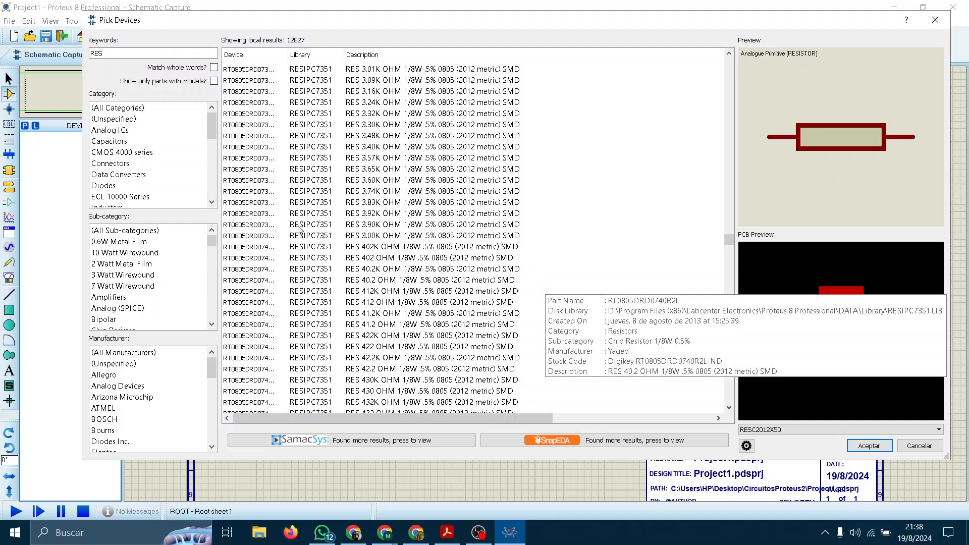
Pick the generic resistor symbol RES from the DEVICE library and add it to the project's device list
scroll(515, 214, "up", 20)
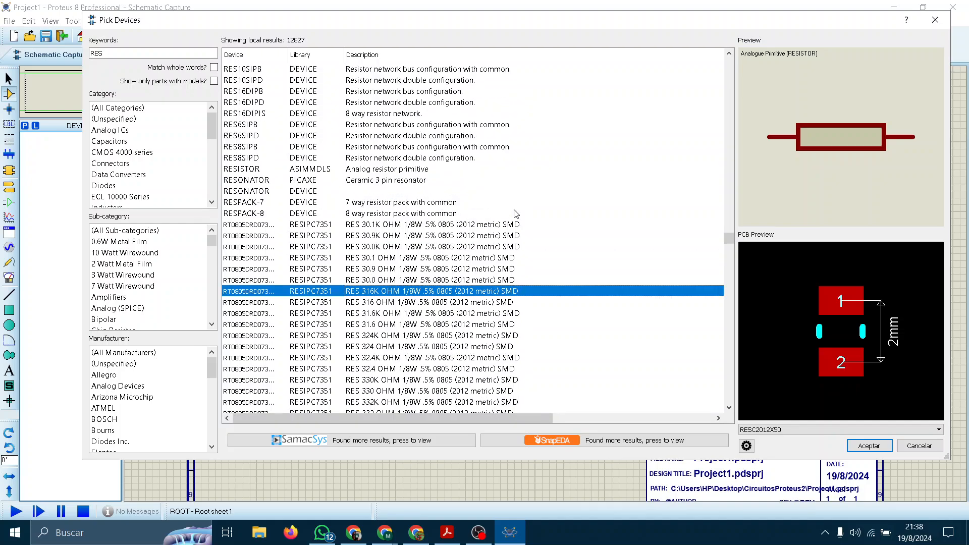
scroll(515, 213, "up", 6)
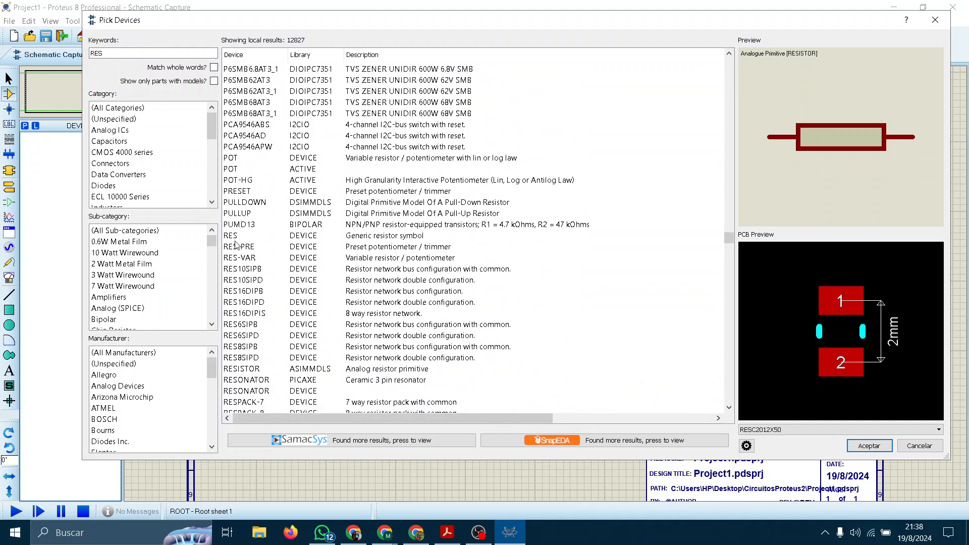
left_click(236, 240)
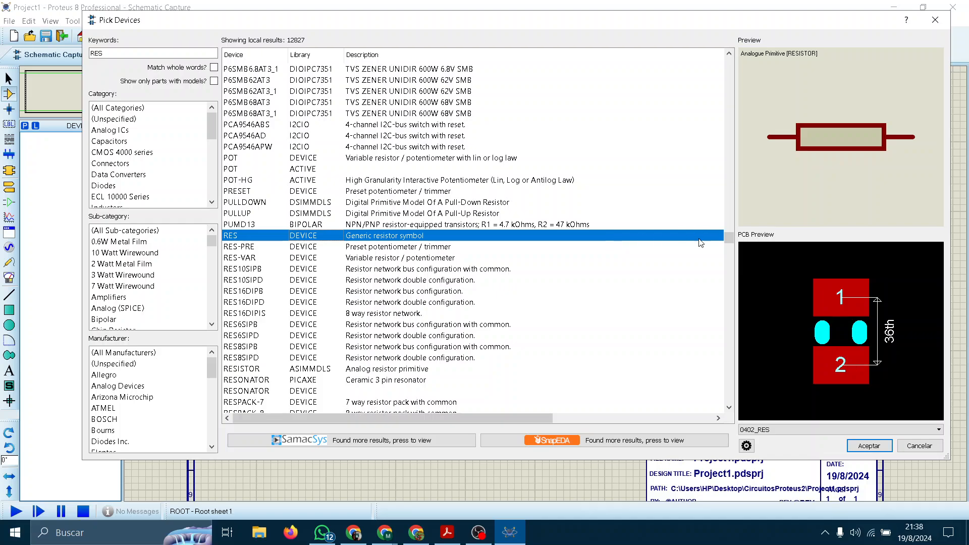
left_click(874, 449)
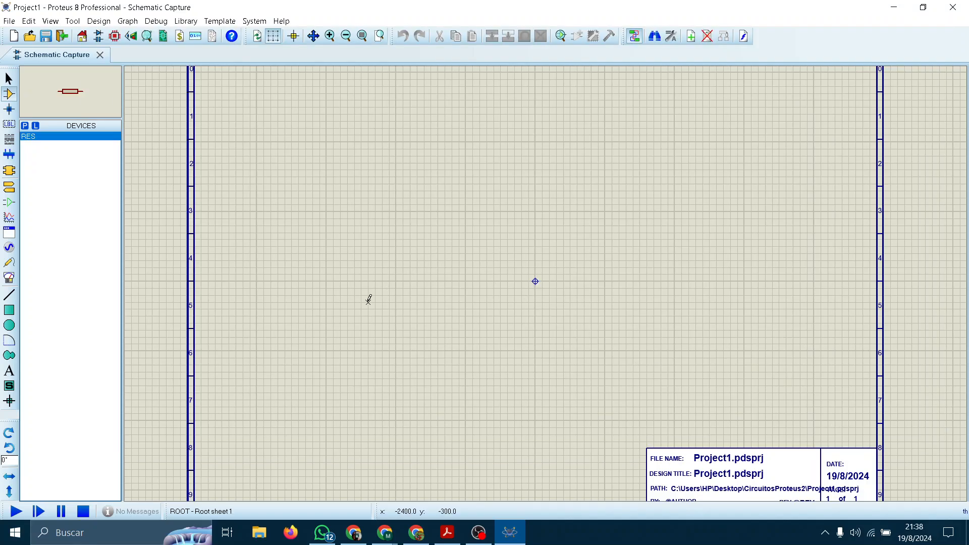
Place one RES resistor on the schematic sheet, up and left of the sheet's origin marker
key("F6")
left_click(465, 268)
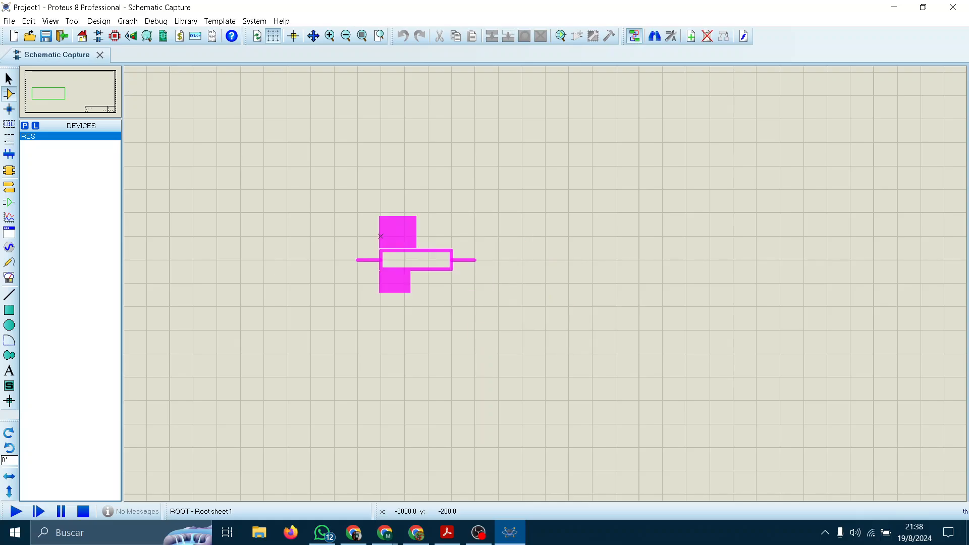
scroll(541, 235, "down", 1)
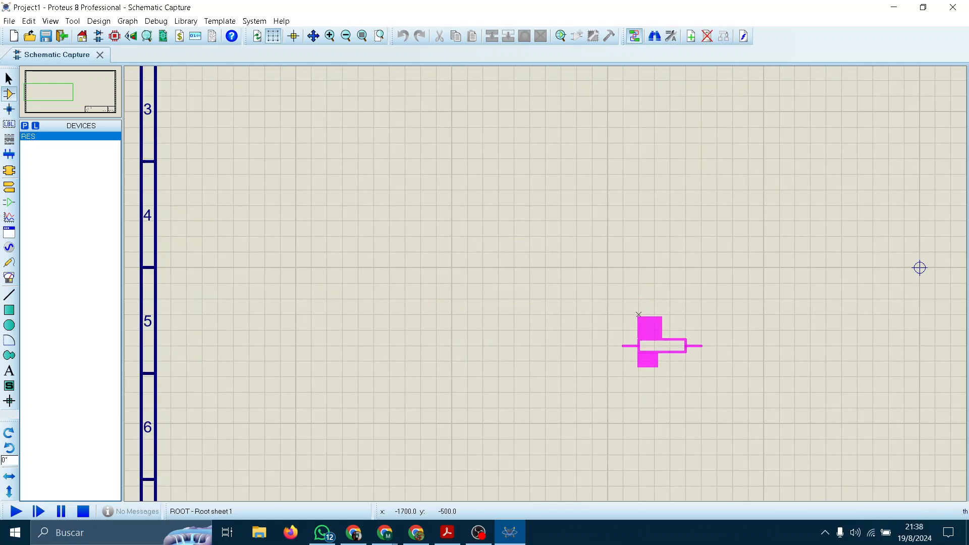
scroll(595, 290, "down", 2)
scroll(535, 281, "up", 1)
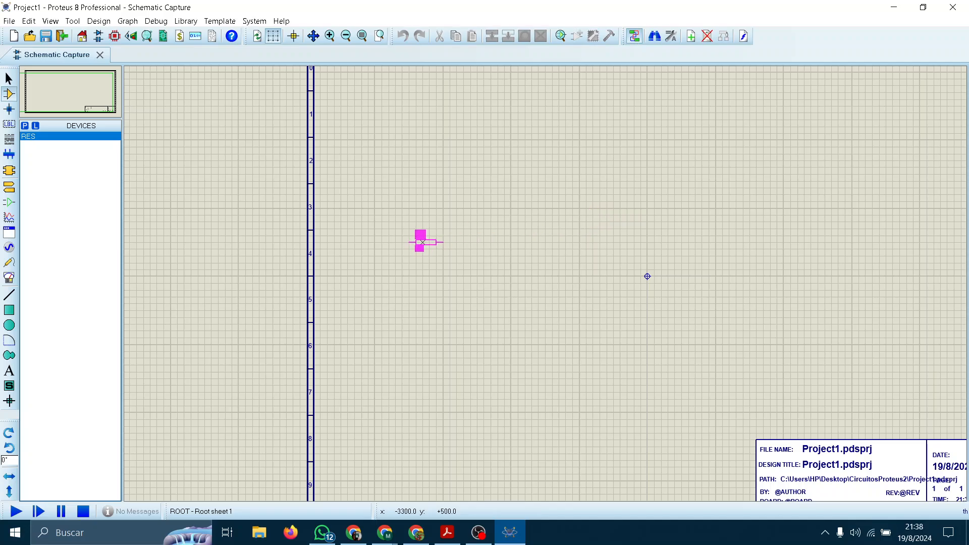
scroll(648, 275, "up", 1)
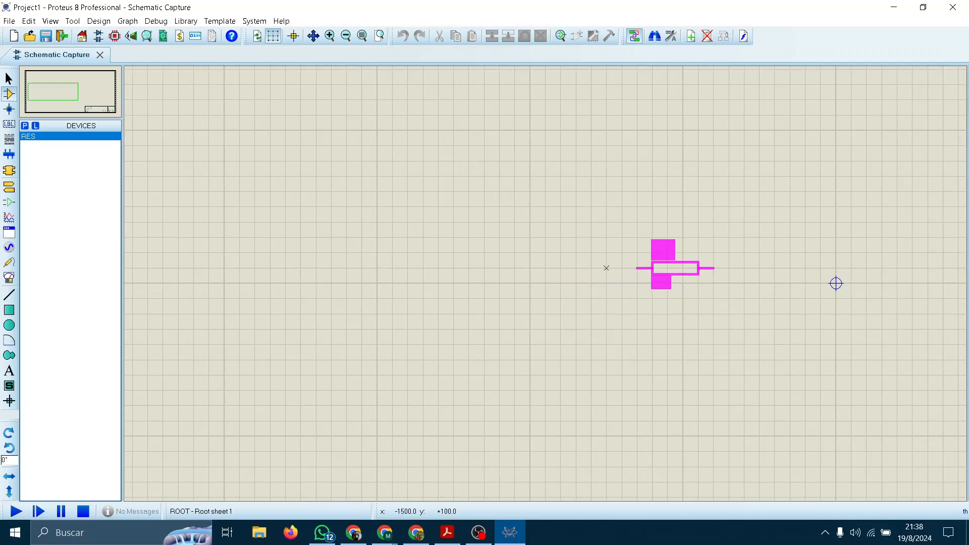
scroll(836, 281, "down", 2)
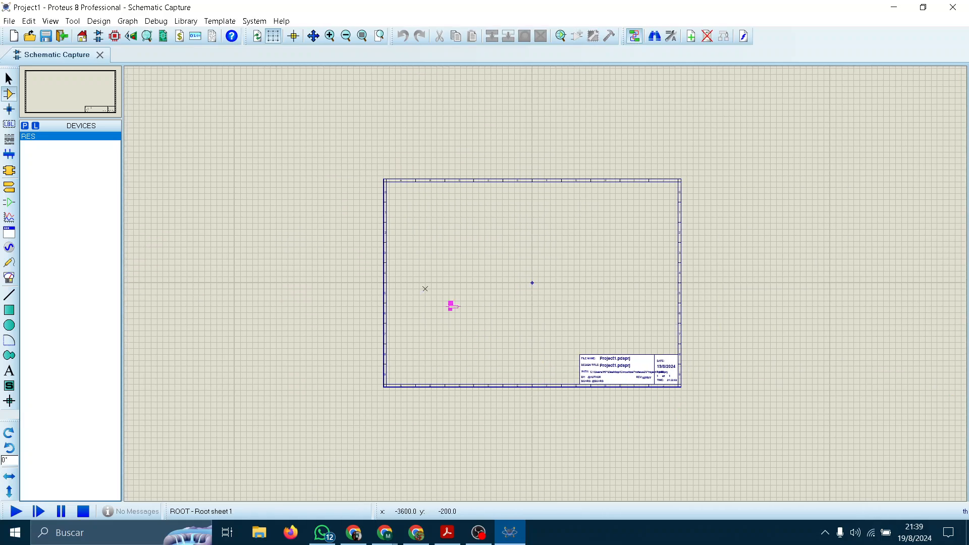
scroll(523, 289, "up", 2)
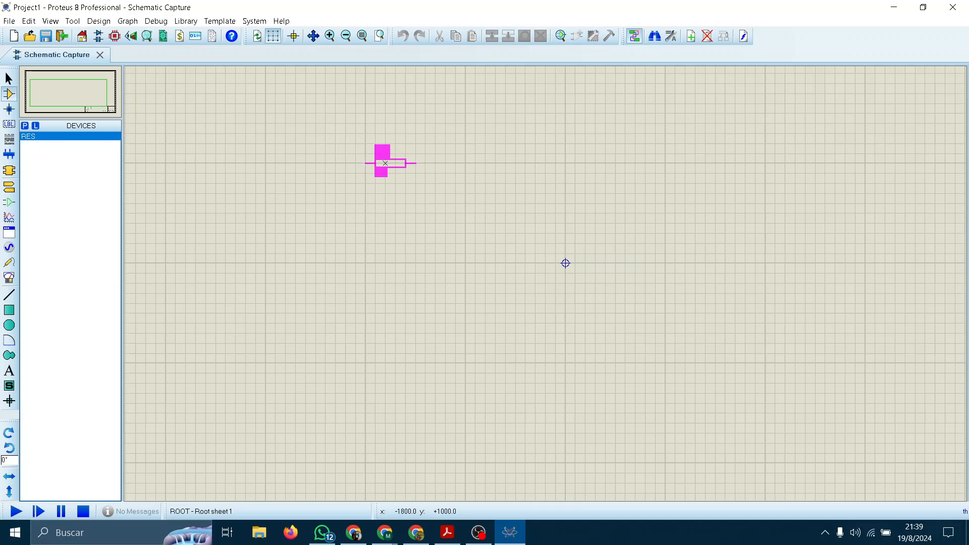
left_click(385, 163)
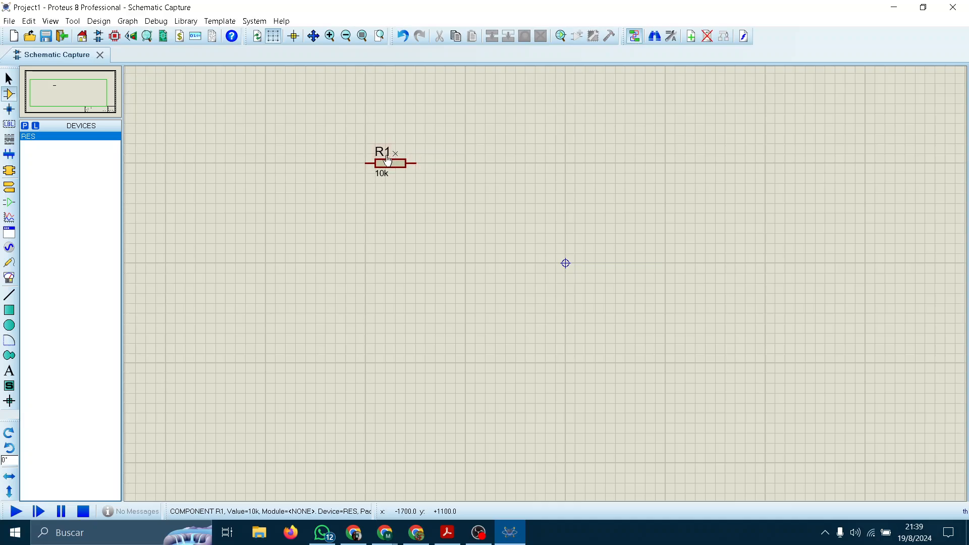
scroll(394, 161, "up", 1)
middle_click(662, 339)
left_click(568, 296)
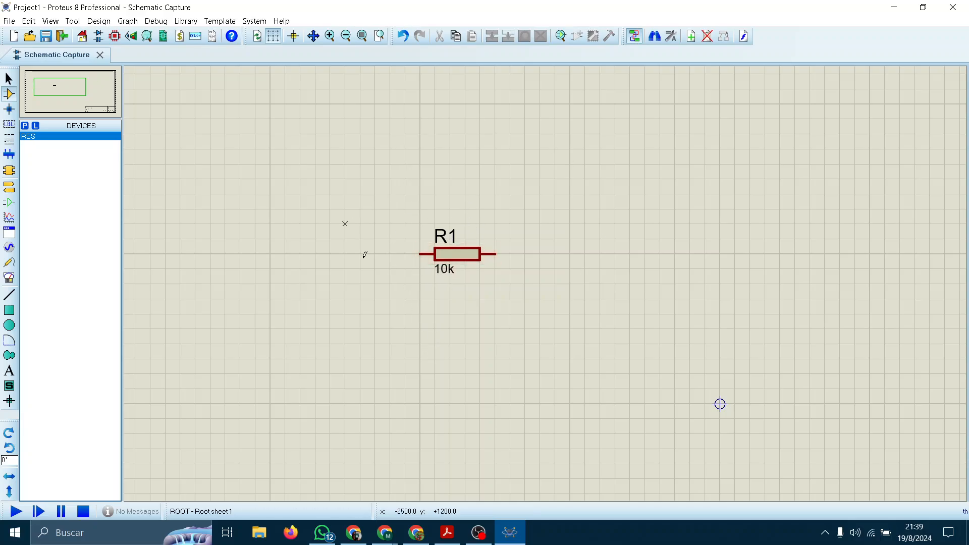
Place two more RES resistors, one up and right of R1 and one down and left of it
left_click(28, 138)
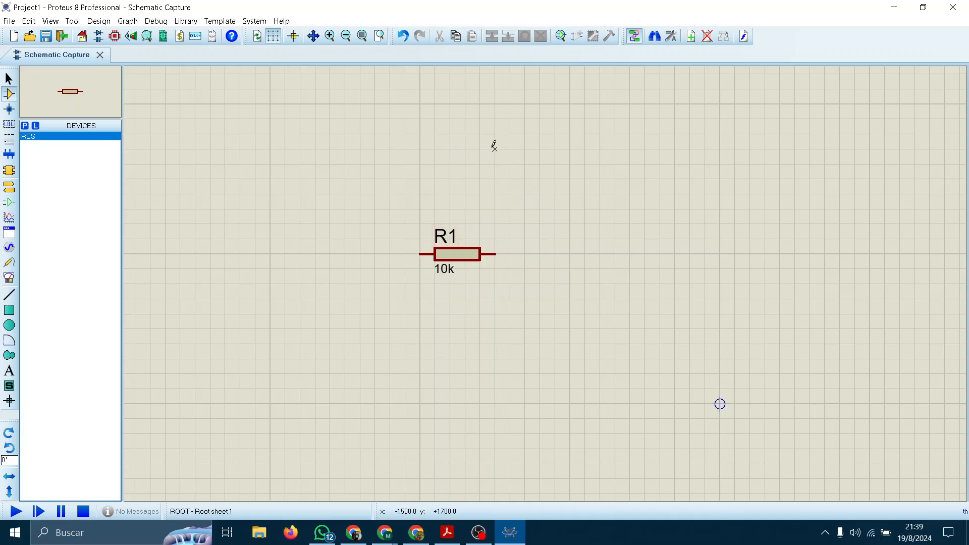
left_click(470, 324)
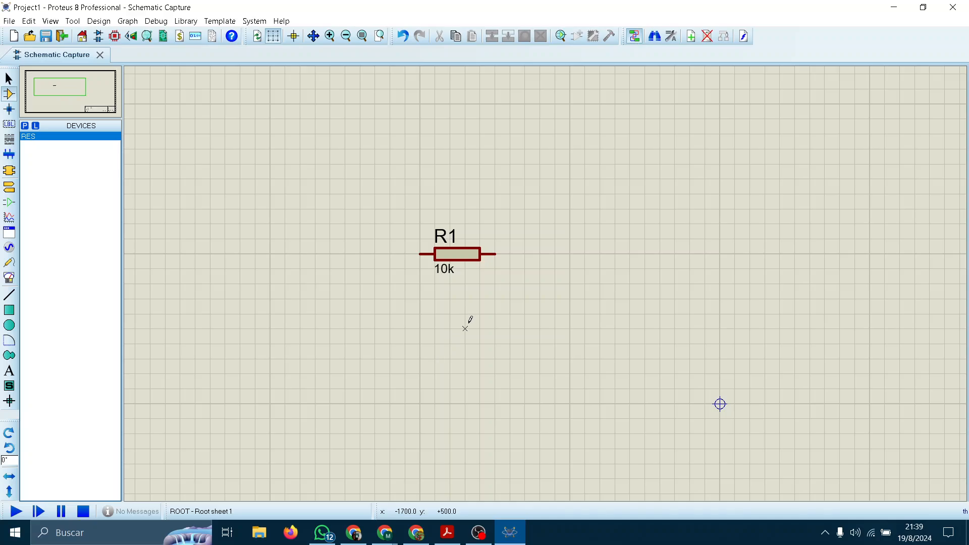
left_click(468, 326)
left_click(614, 180)
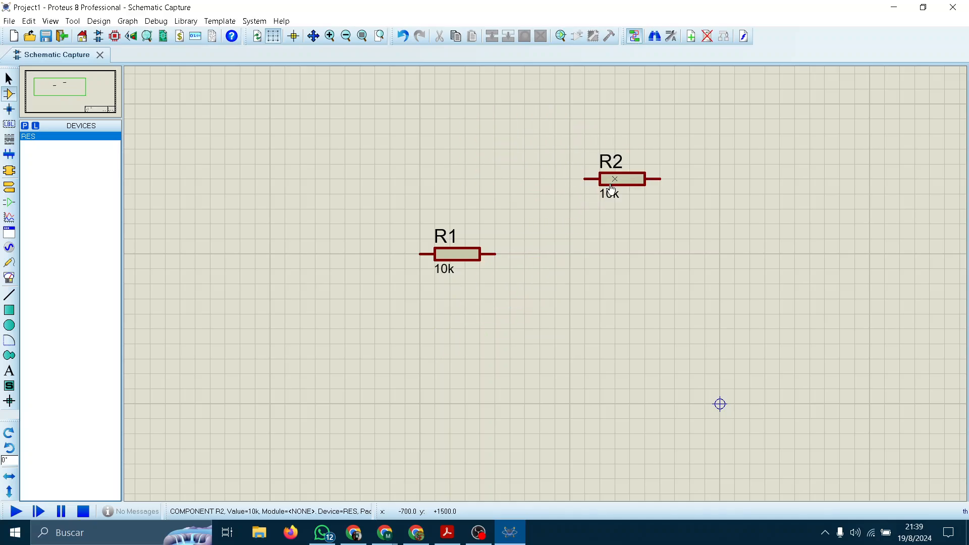
left_click(404, 327)
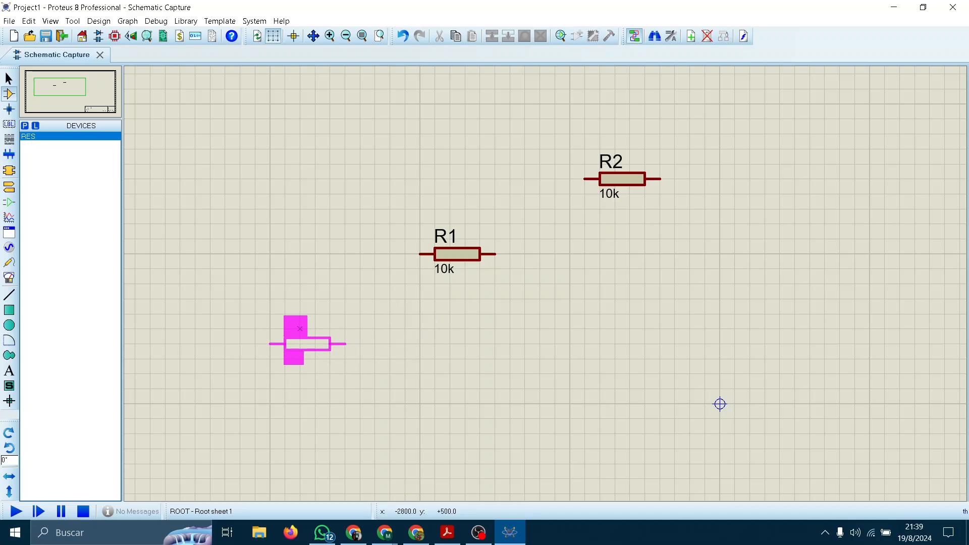
left_click(315, 284)
Place four more RES resistors: two spread below R1 and two farther right, one above the other
left_click(492, 376)
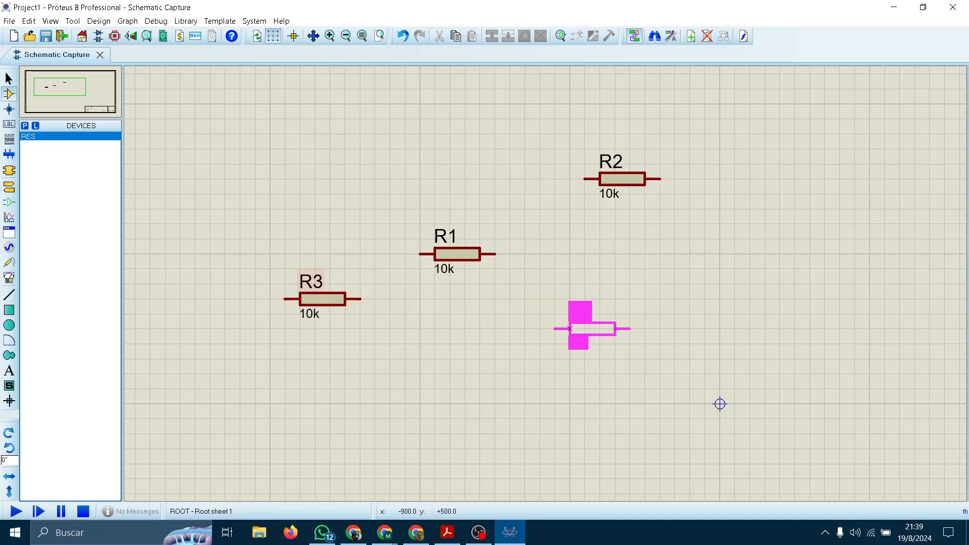
left_click(577, 340)
left_click(376, 403)
left_click(382, 404)
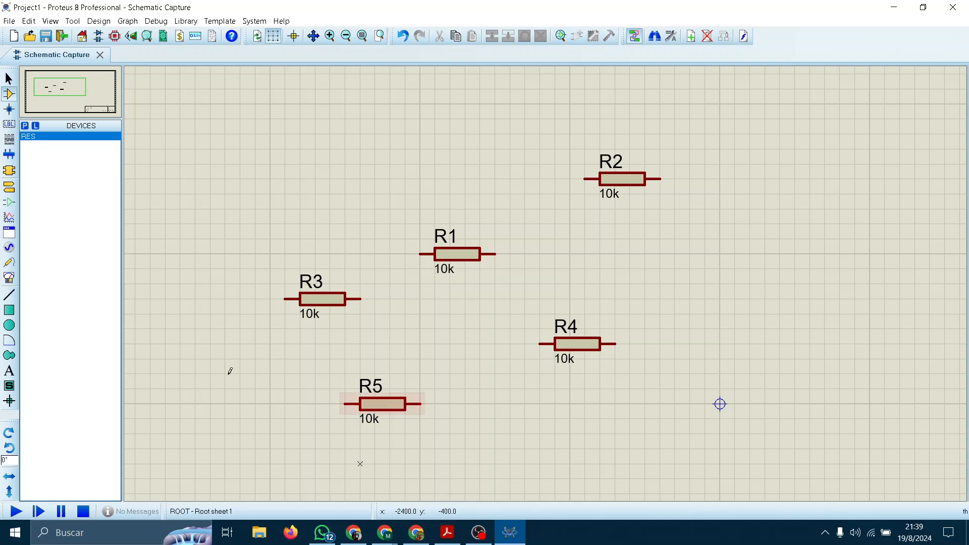
left_click(766, 255)
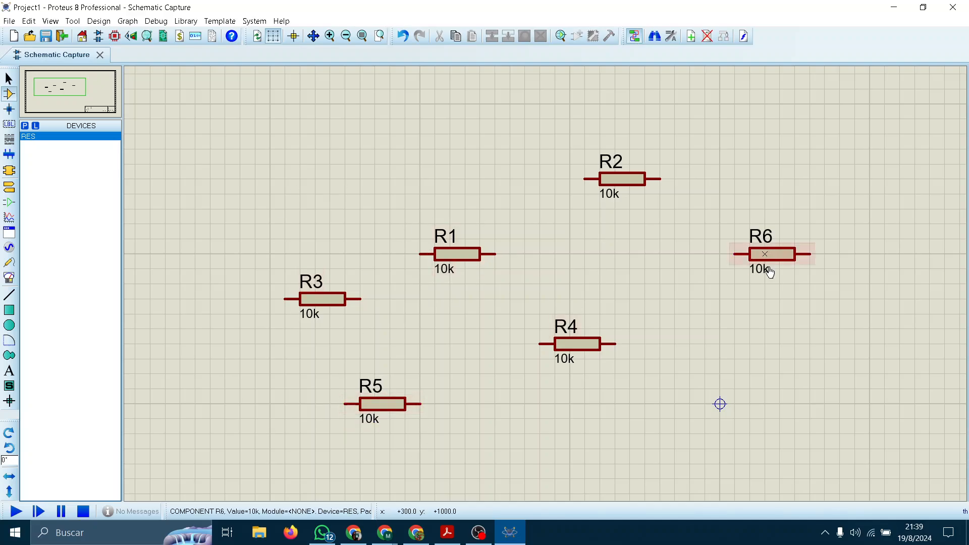
left_click(772, 252)
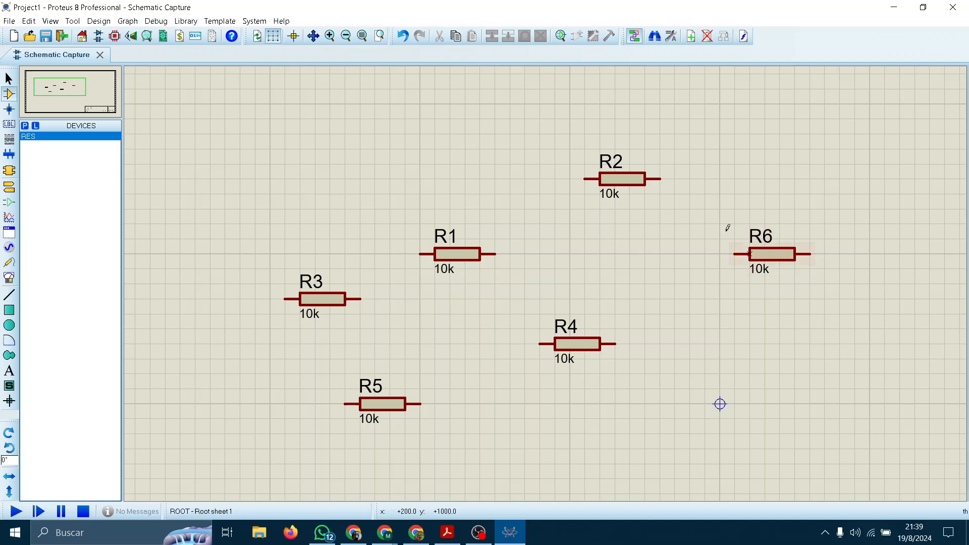
left_click(755, 357)
left_click(757, 359)
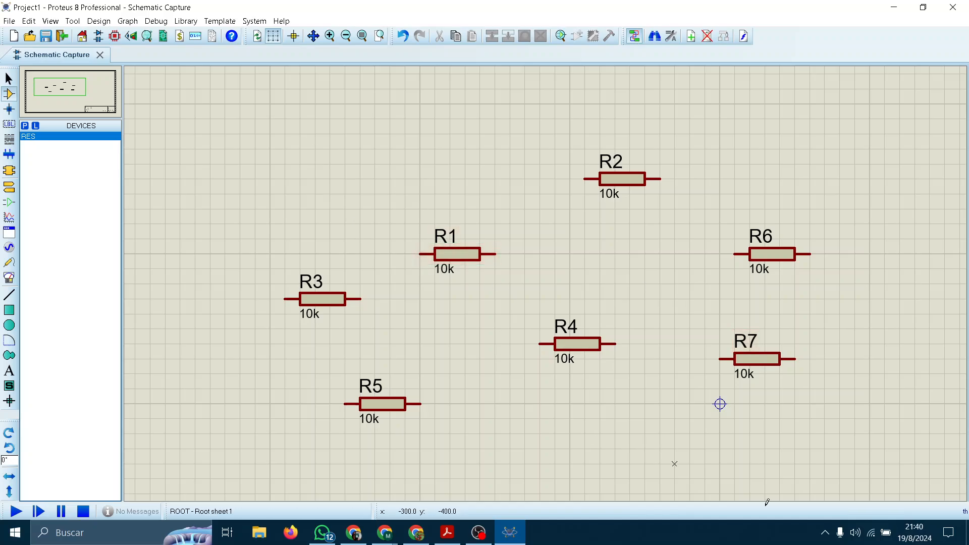
Delete resistors R2, R6 and R7 as a group, and also delete R4
left_click_drag(945, 465, 556, 120)
key("Delete")
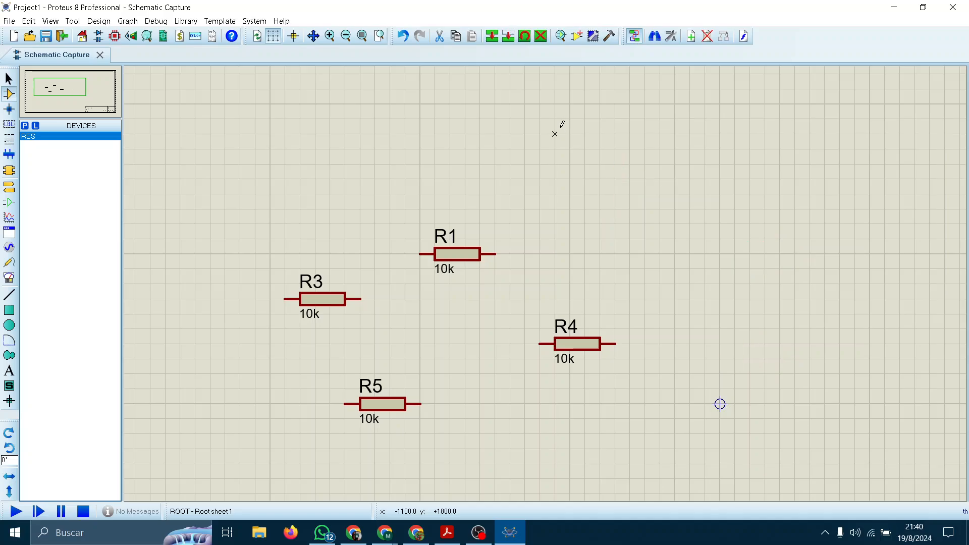
mouse_move(616, 403)
left_mouse_down()
mouse_move(548, 252)
mouse_move(554, 284)
left_mouse_up()
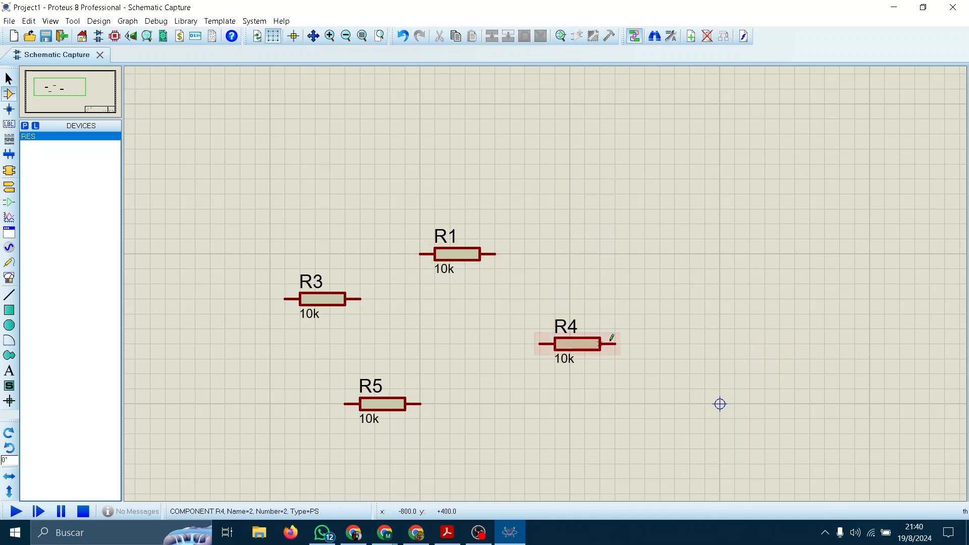
left_click_drag(647, 327, 484, 394)
key("Delete")
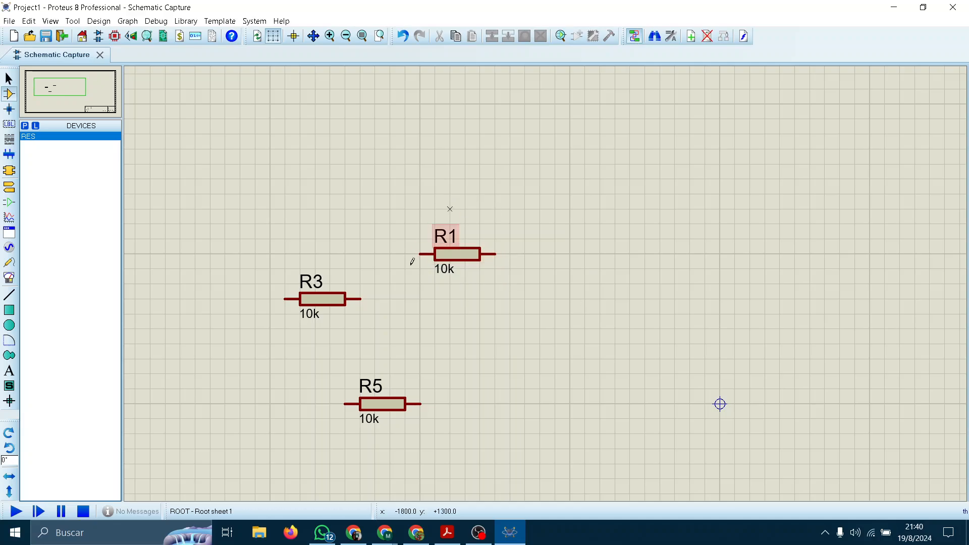
Open the component properties of resistor R1 and enter RX as its part reference
left_click(464, 257)
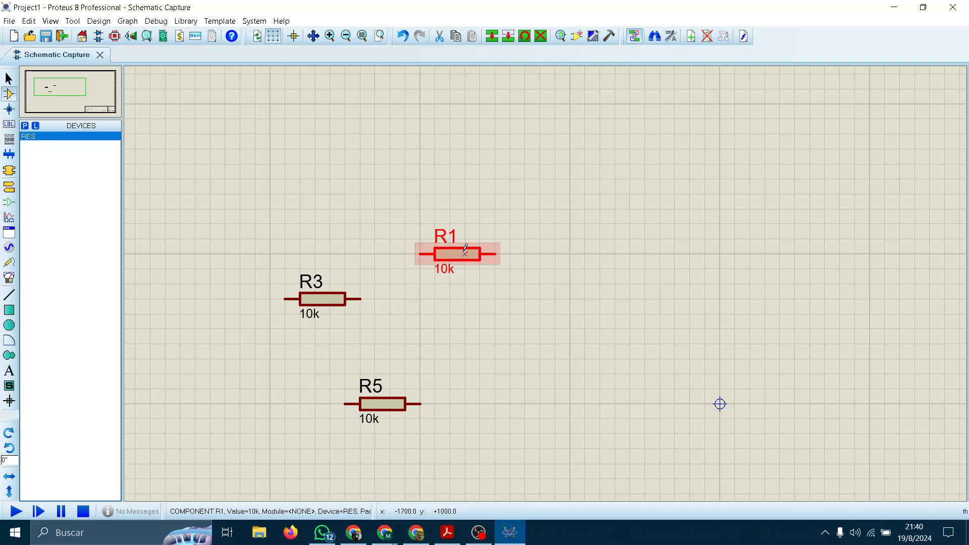
scroll(465, 257, "up", 1)
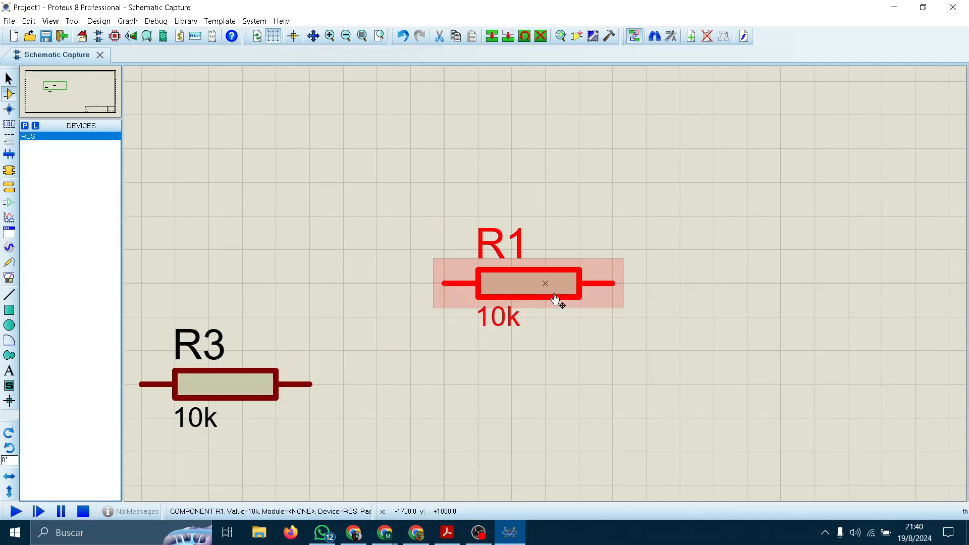
double_click(528, 284)
left_click(625, 147)
double_click(525, 284)
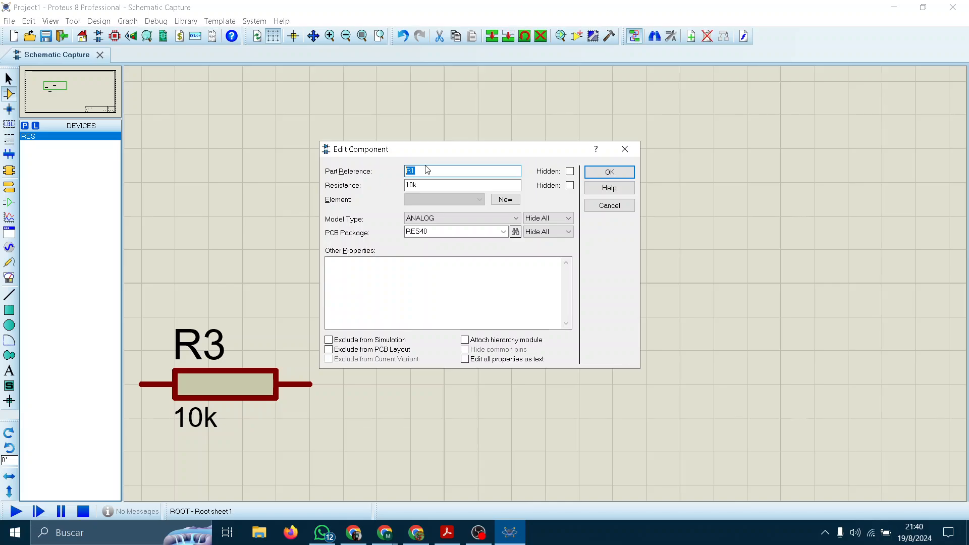
left_click(469, 174)
left_click(444, 171)
left_click(429, 186)
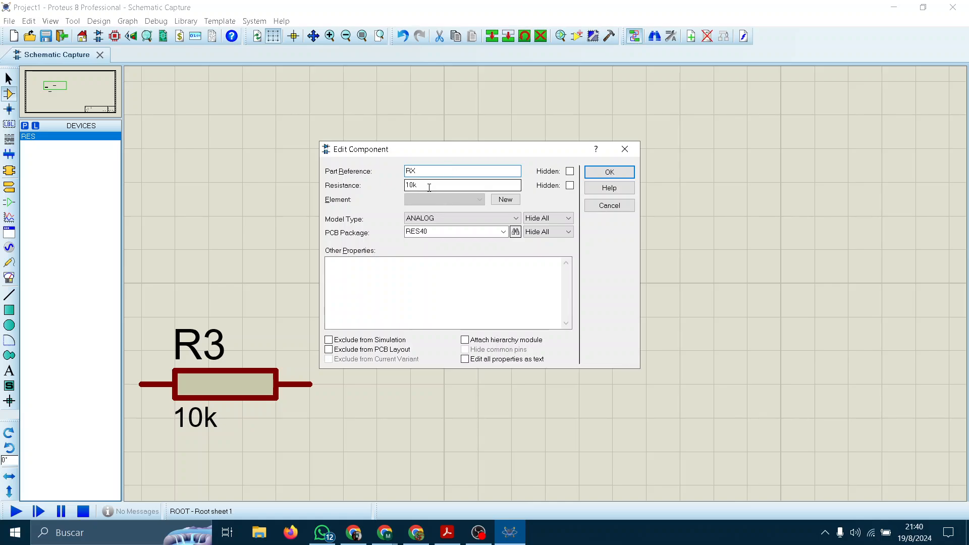
Re-enter the unit suffix of R1's resistance value as k
double_click(424, 187)
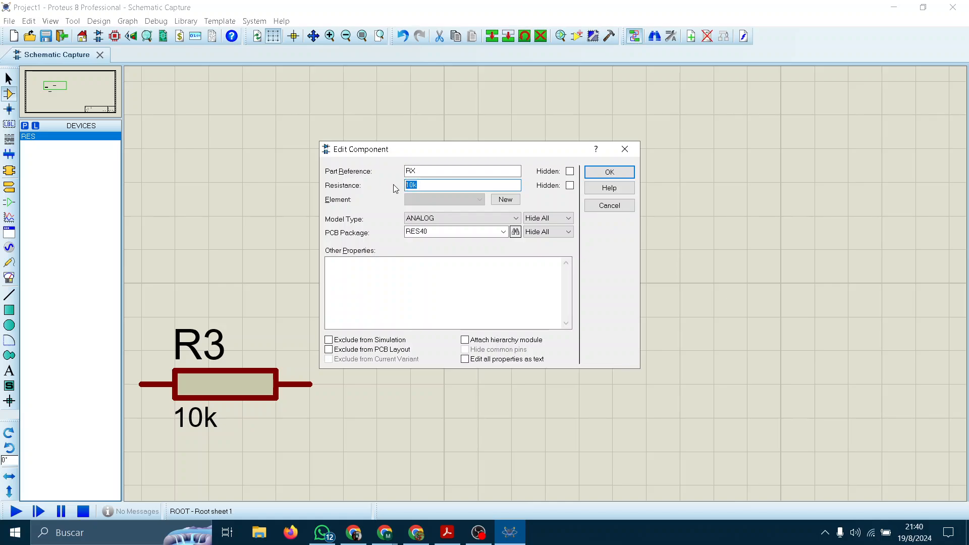
left_click(421, 185)
left_click_drag(415, 185, 432, 187)
type("K")
Open and close the model parameters help for R1, then discard the component edits
left_click(609, 188)
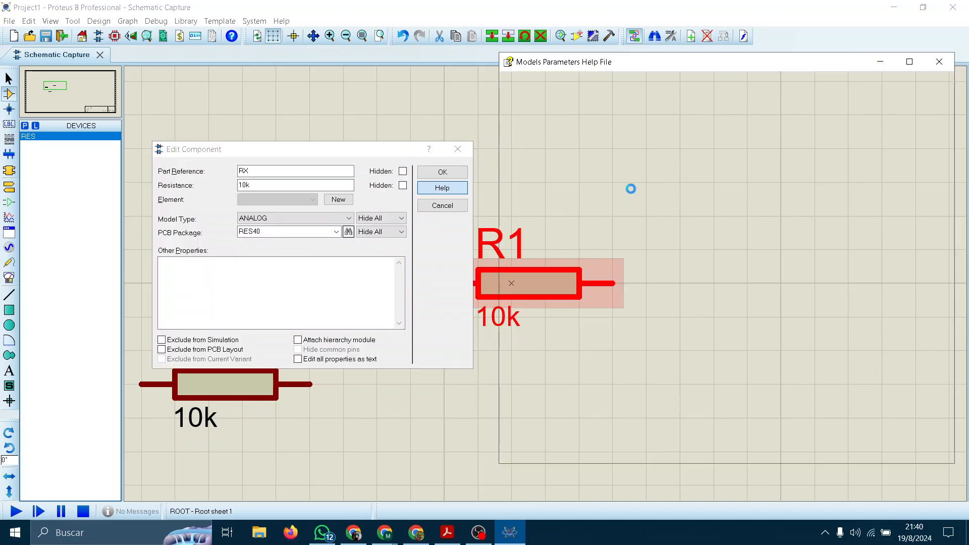
left_click(940, 61)
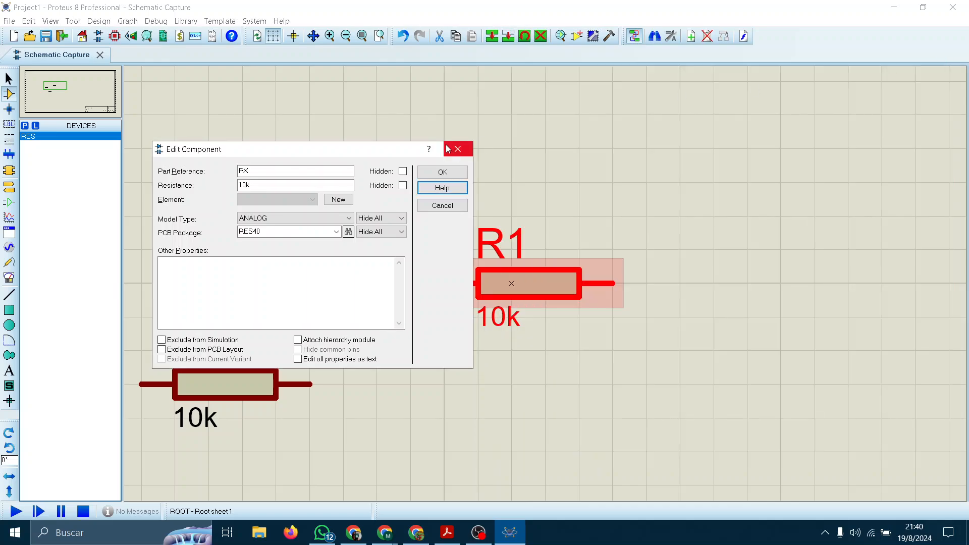
left_click(458, 149)
left_click(499, 428)
scroll(505, 313, "down", 2)
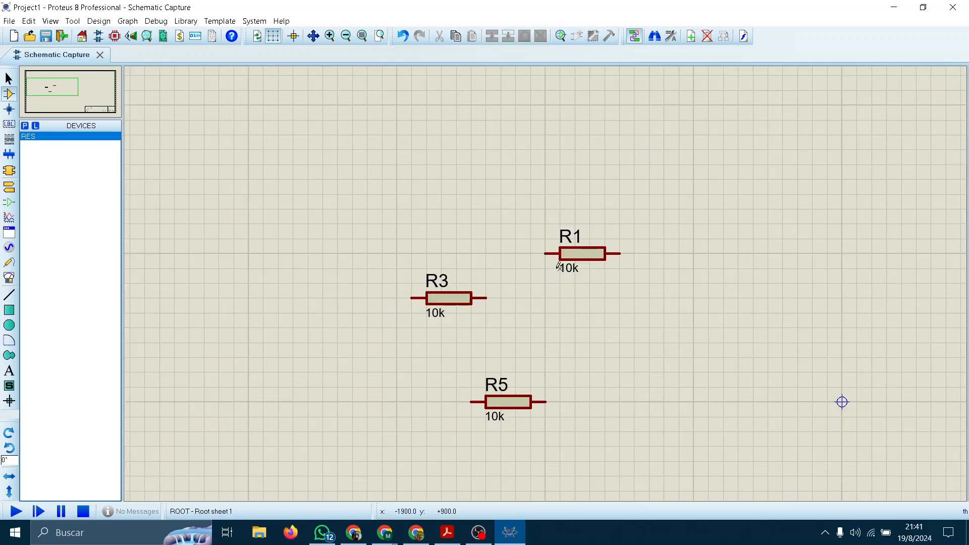
middle_click(561, 244)
left_click(441, 208)
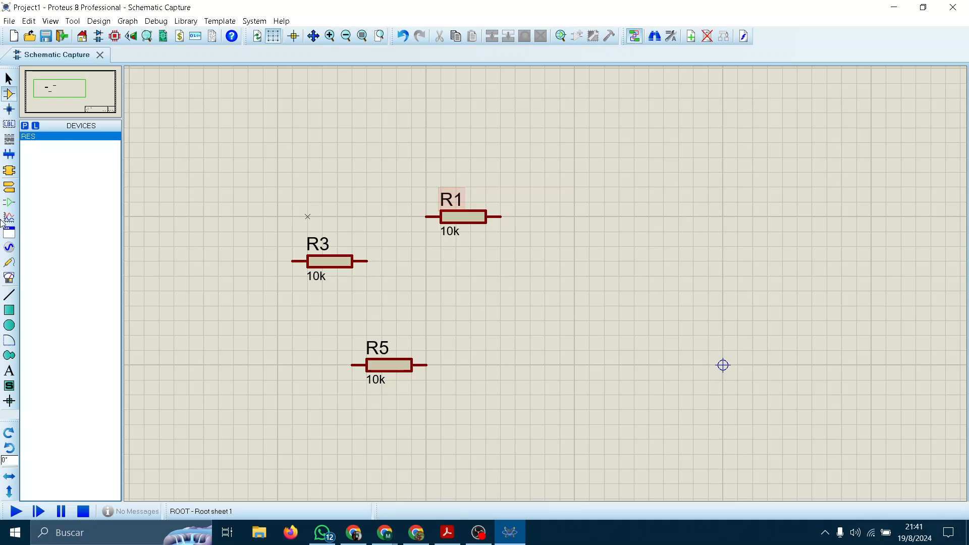
Search the device library for Vsource, add the VSOURCE DC voltage source, and place it to the left of R5
left_click(26, 131)
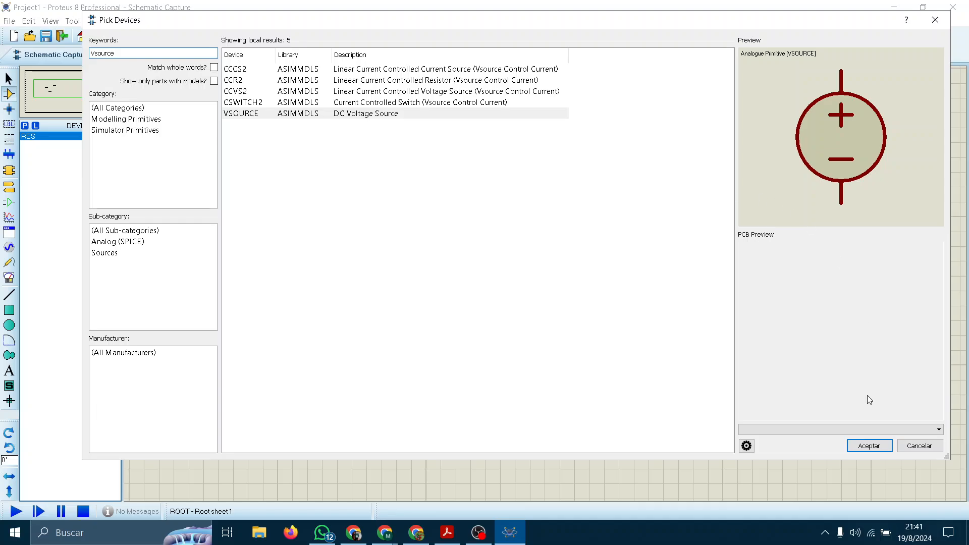
left_click(870, 446)
scroll(434, 303, "down", 3)
scroll(470, 283, "up", 2)
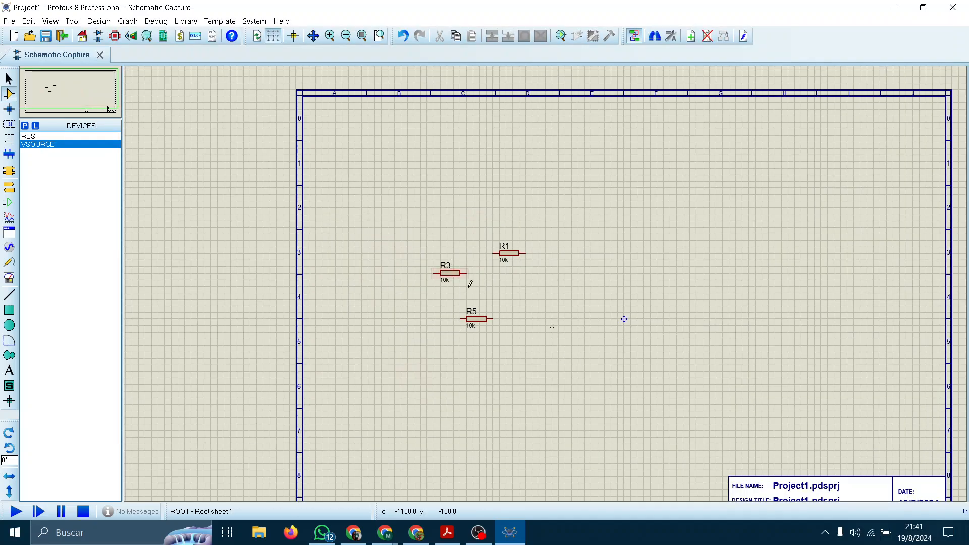
left_click(378, 321)
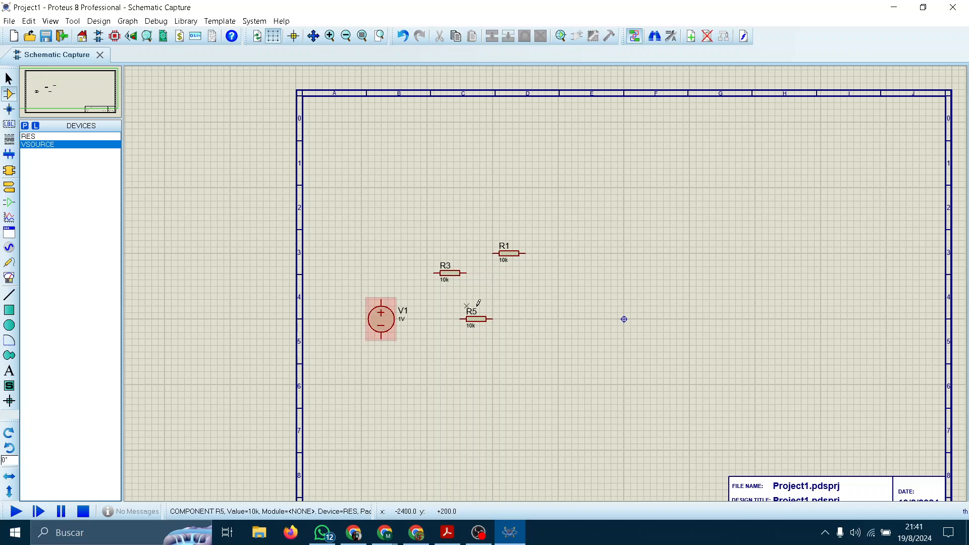
Place a second VSOURCE voltage source directly below V1
scroll(626, 310, "up", 2)
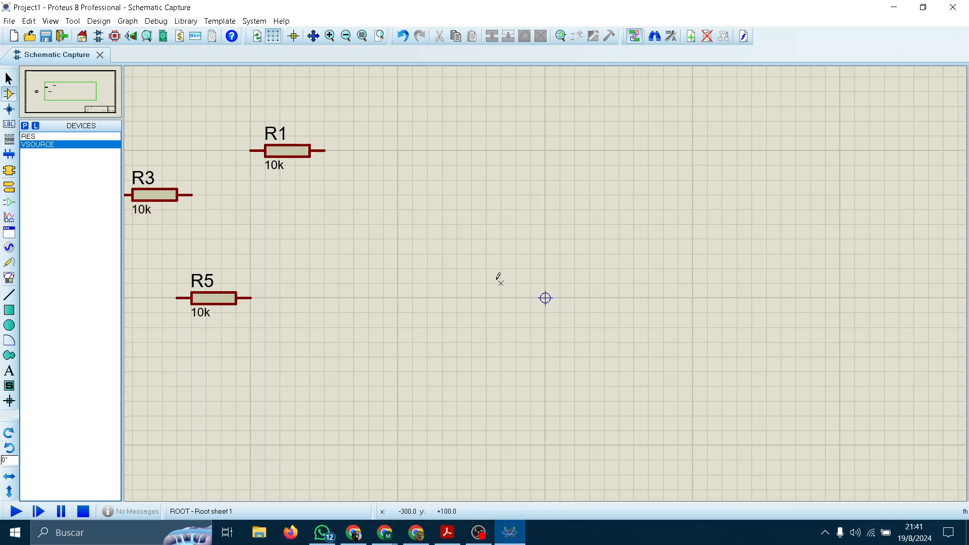
left_click(491, 220)
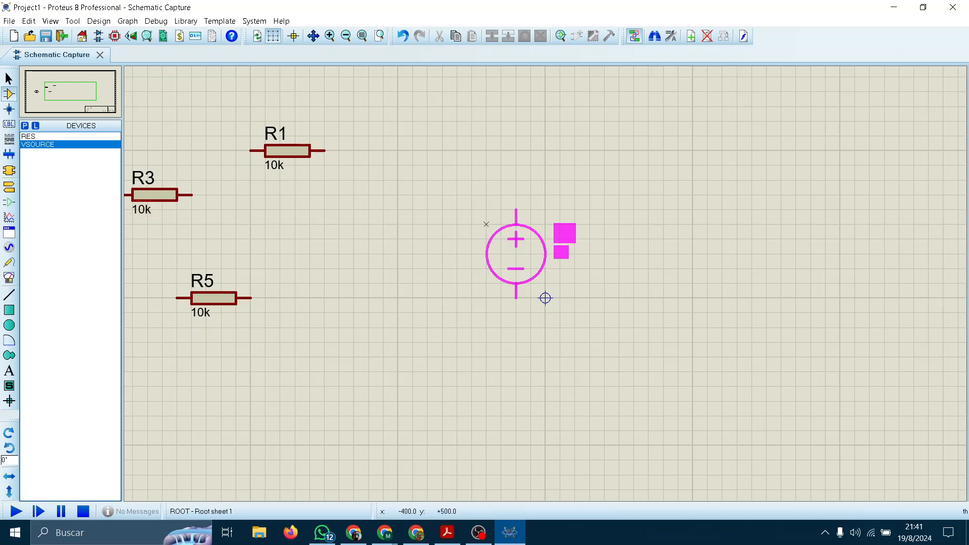
middle_click(353, 224)
left_click(493, 432)
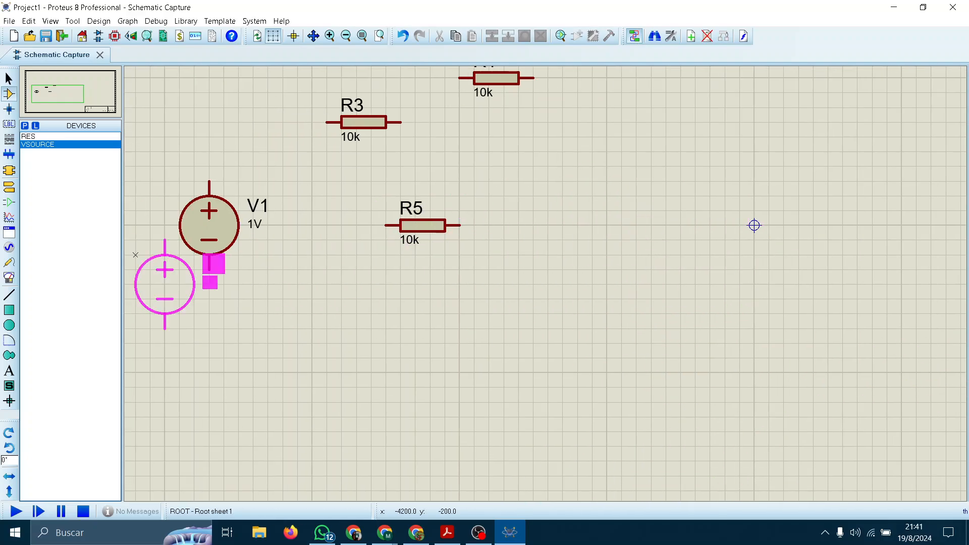
left_click(181, 331)
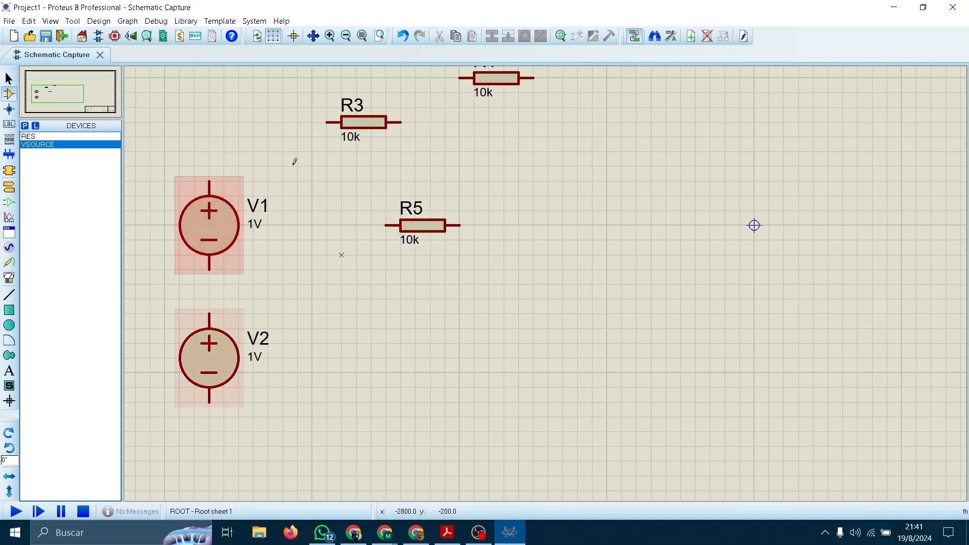
scroll(268, 239, "up", 2)
scroll(546, 281, "down", 2)
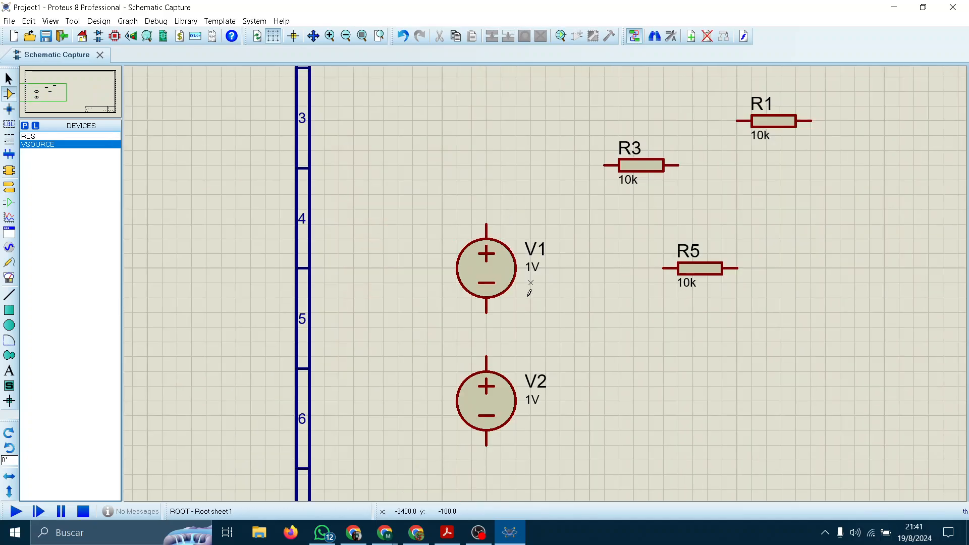
middle_click(938, 339)
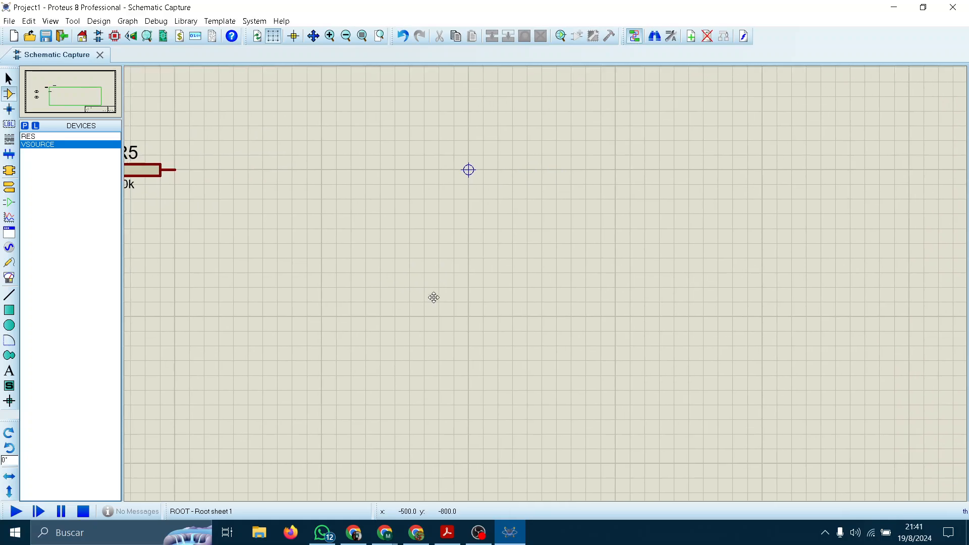
middle_click(727, 310)
scroll(519, 212, "down", 1)
middle_click(545, 283)
middle_click(599, 354)
scroll(535, 345, "up", 1)
middle_click(545, 282)
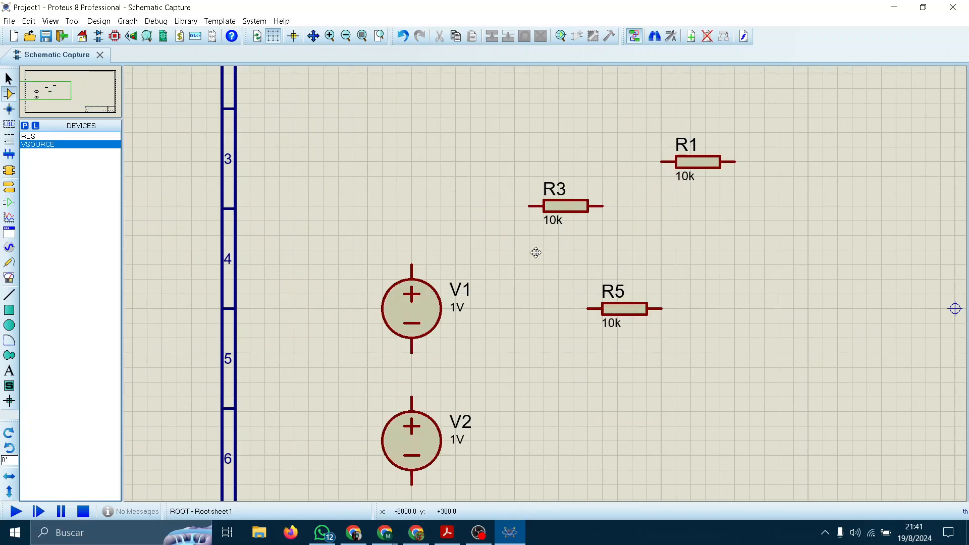
middle_click(503, 170)
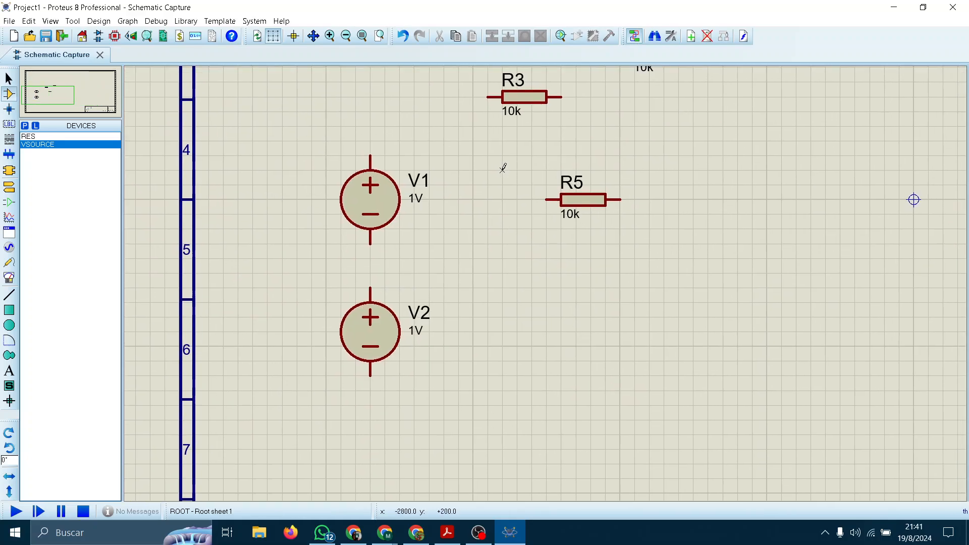
Open the component properties of voltage source V1, review its part reference and voltage fields, and close them without changes
double_click(419, 180)
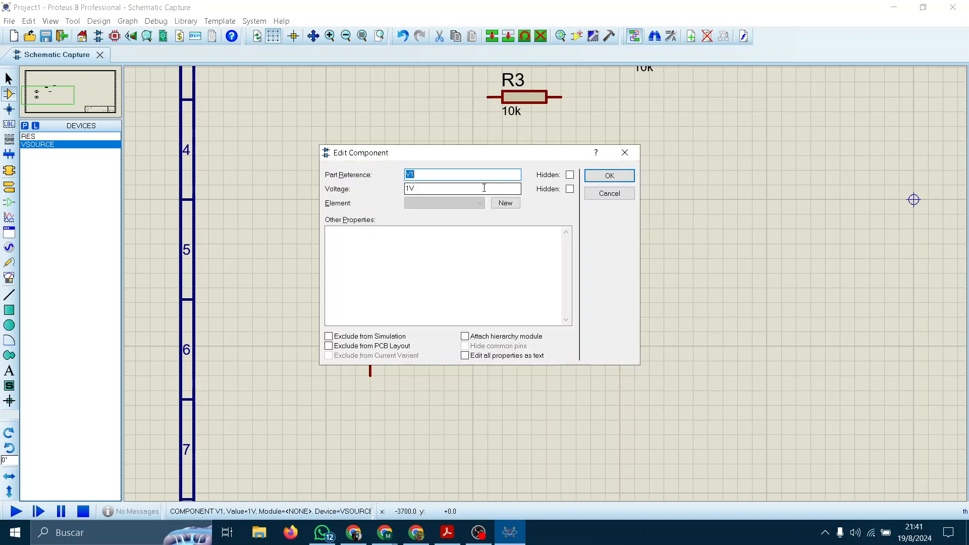
left_click(628, 153)
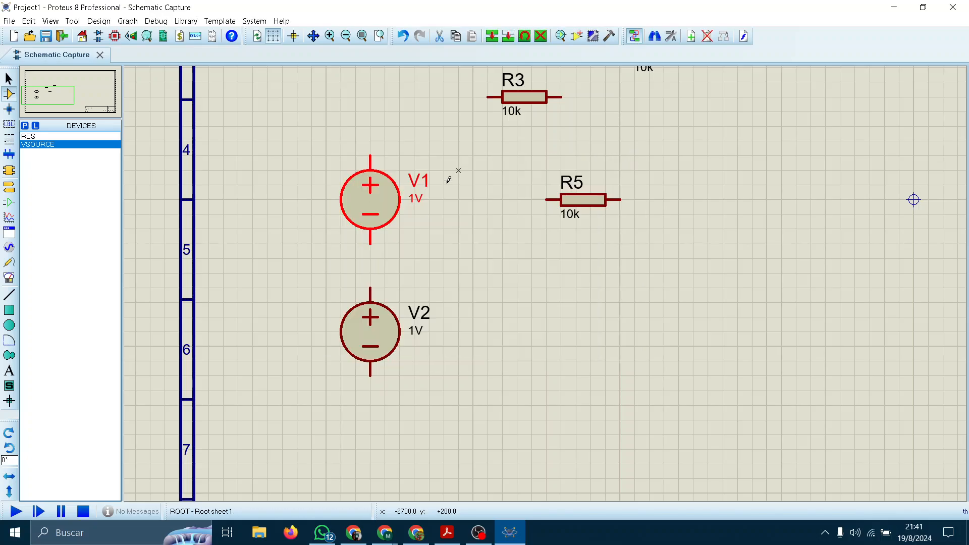
double_click(372, 205)
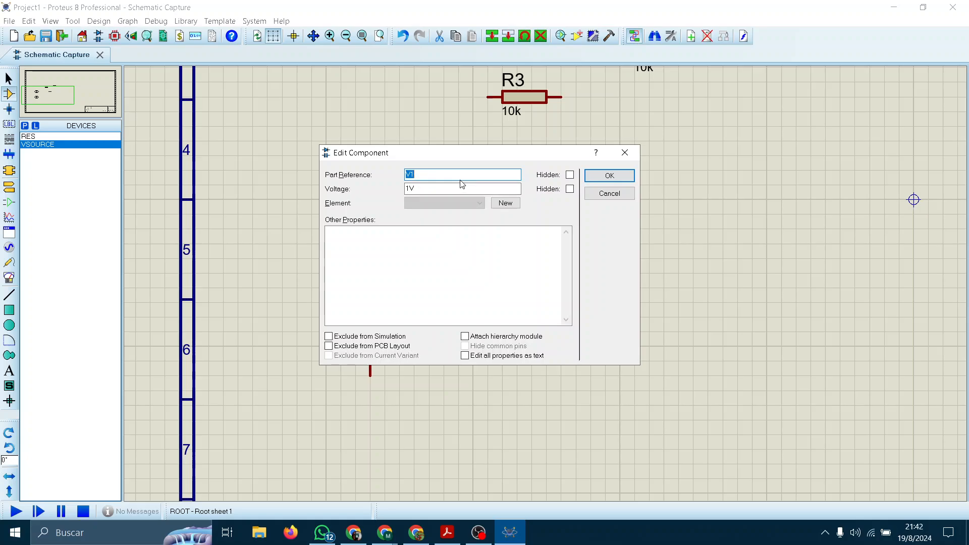
key("Tab")
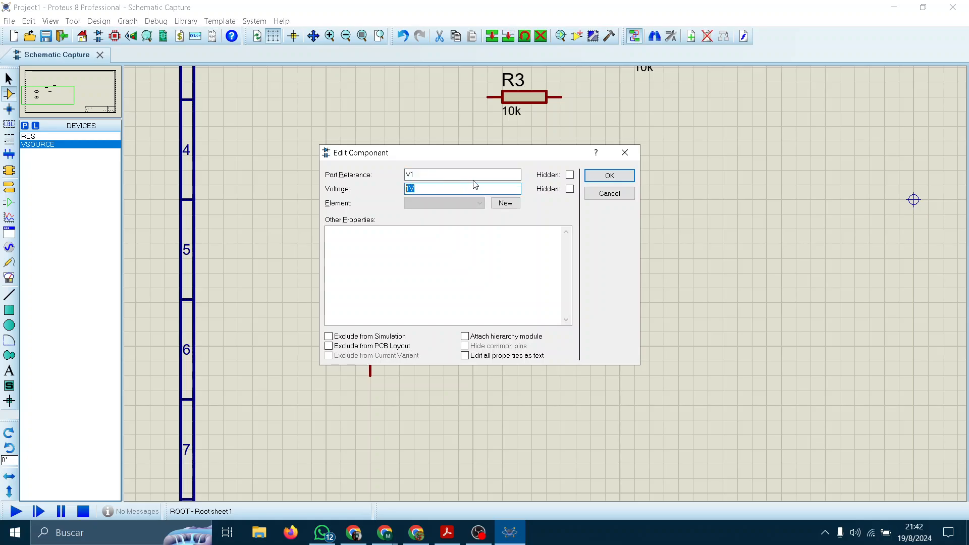
left_click(635, 152)
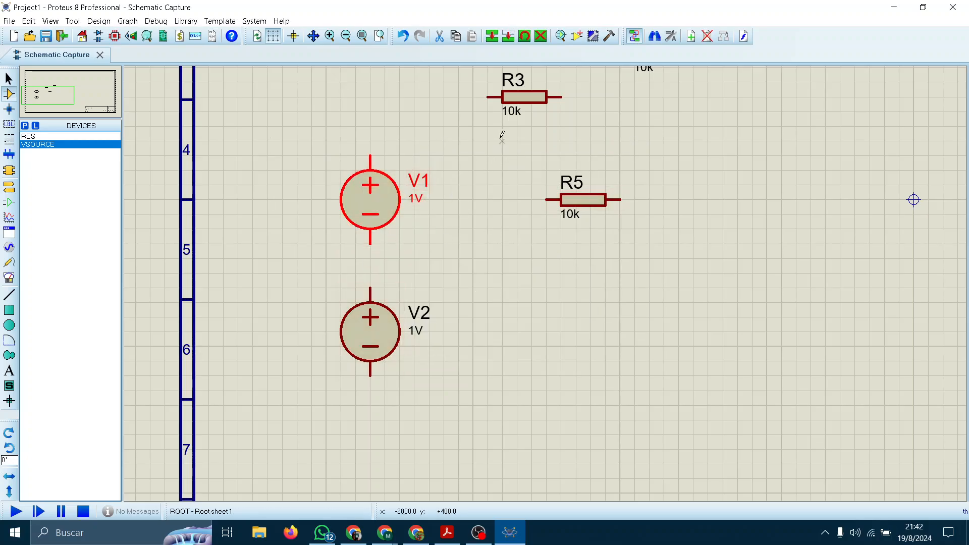
Delete the lower voltage source V2 and undo the deletion
left_click_drag(503, 137, 479, 221)
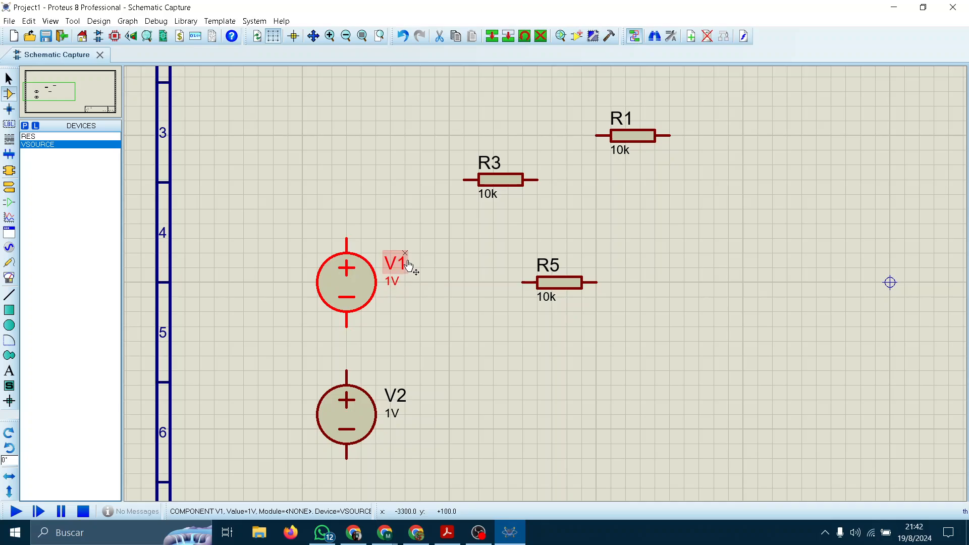
middle_click(394, 364)
left_click(507, 419)
middle_click(565, 420)
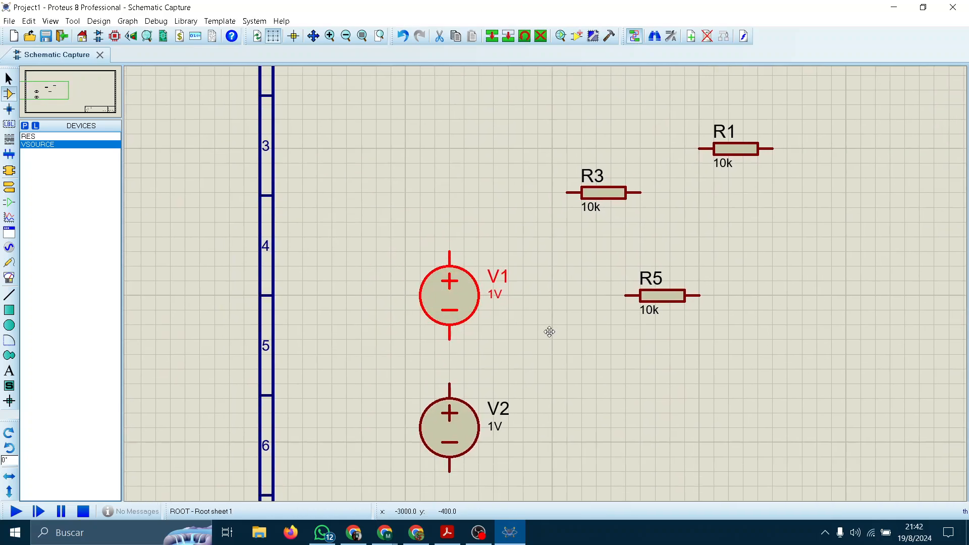
left_click(545, 327)
left_click(549, 397)
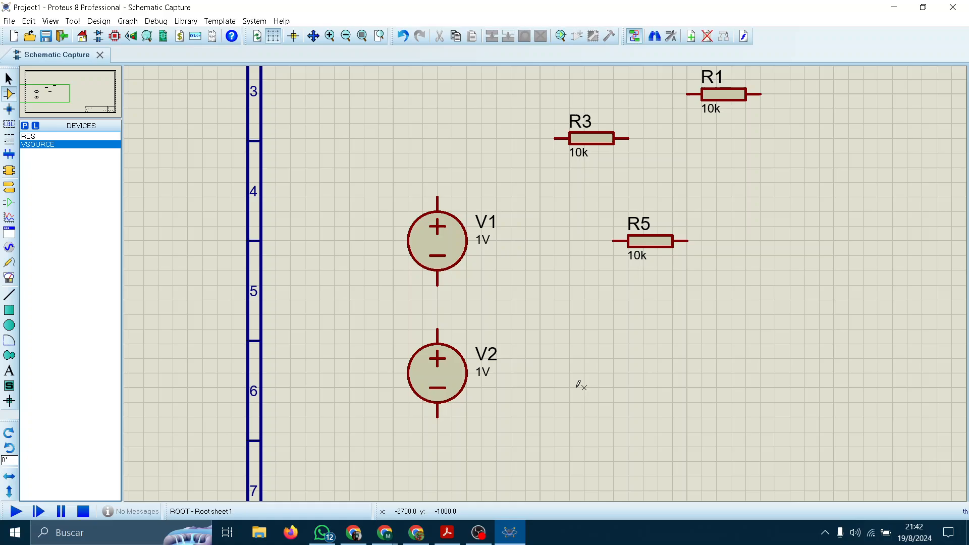
left_click(453, 384)
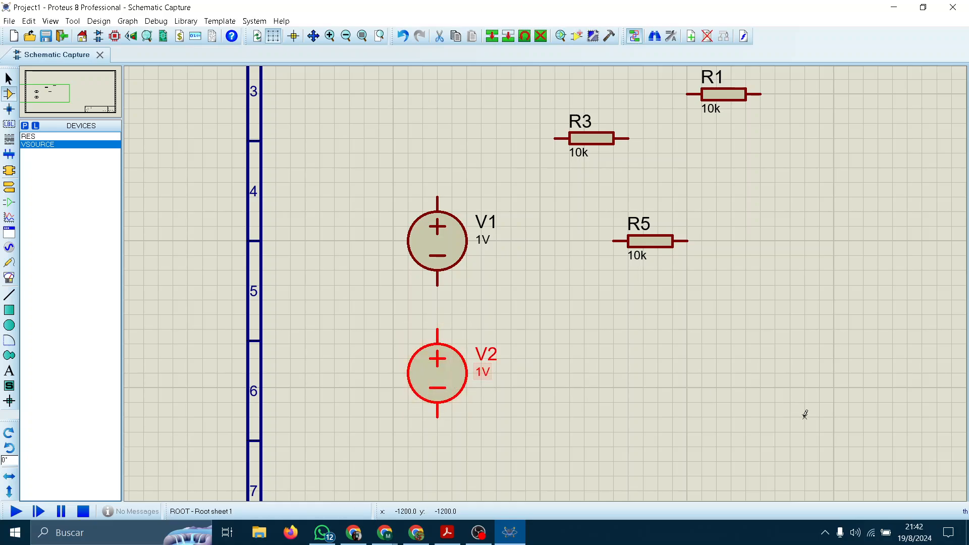
key("Delete")
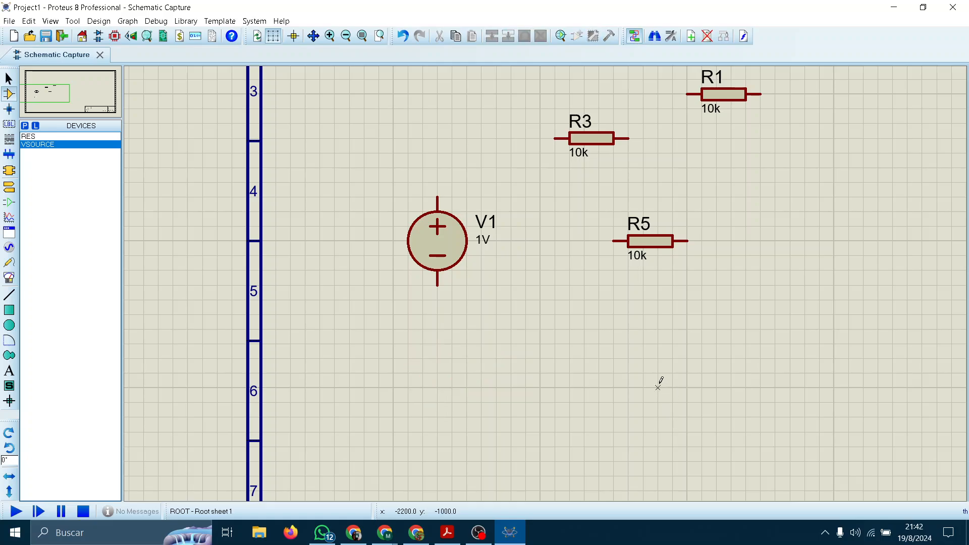
key("ctrl+z")
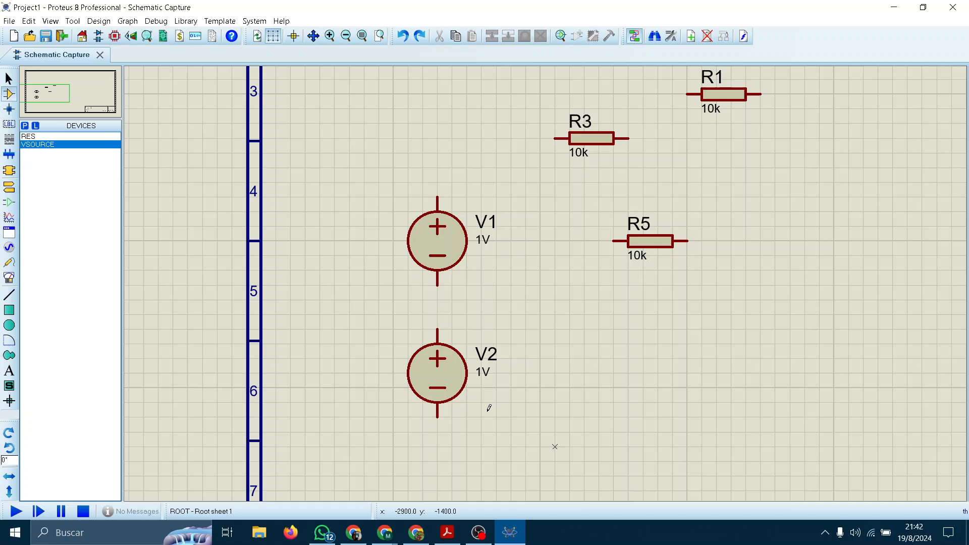
Delete voltage source V2 and resistors R3 and R5 from the schematic
left_click(428, 386)
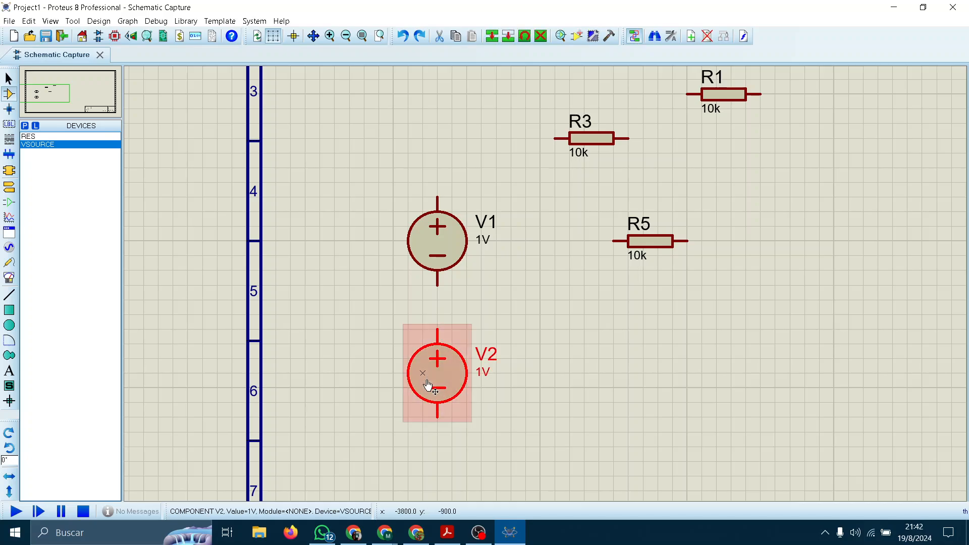
key("Delete")
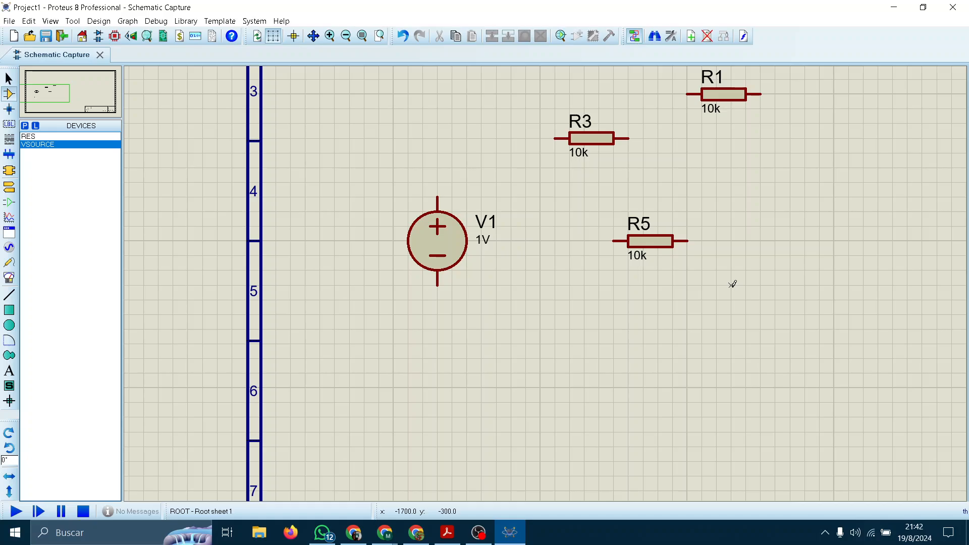
middle_click(675, 262)
left_click(492, 336)
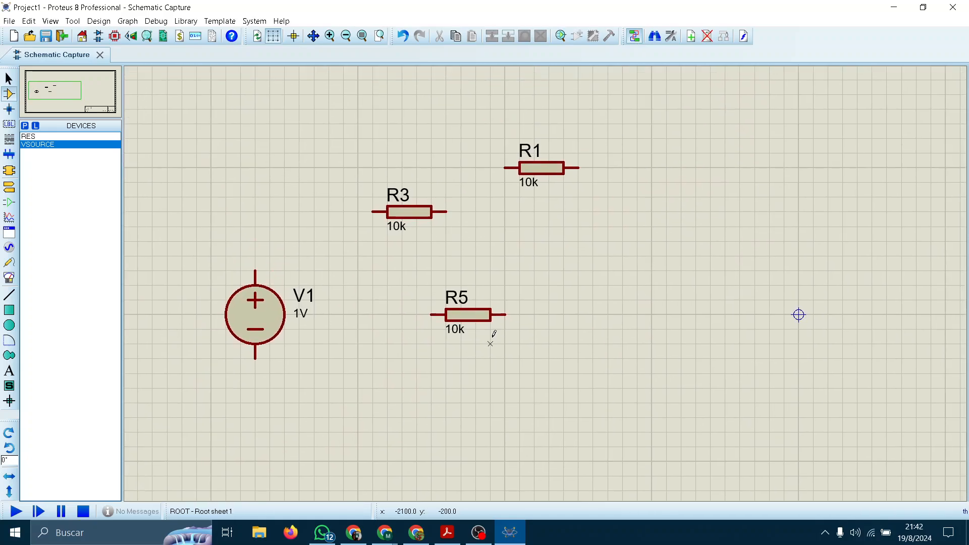
left_click(416, 212)
key("Delete")
left_click(465, 315)
key("Delete")
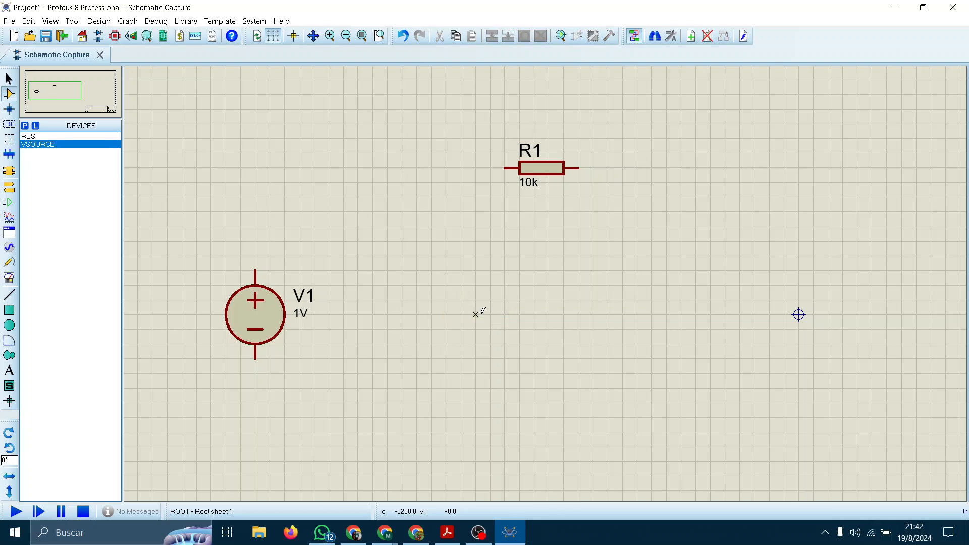
Move resistor R1 closer to V1, just above and to the right of the source, and deselect it
left_click(558, 168)
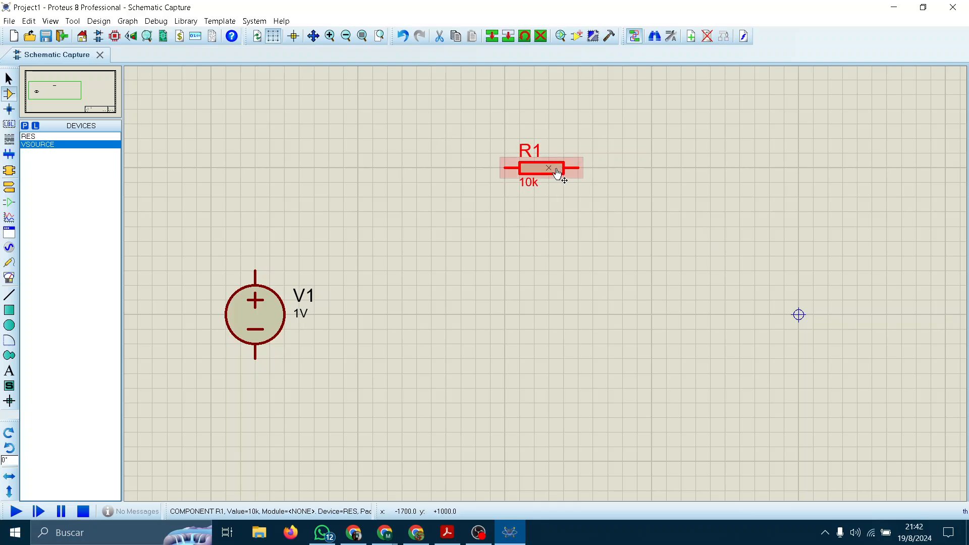
left_click_drag(557, 173, 372, 241)
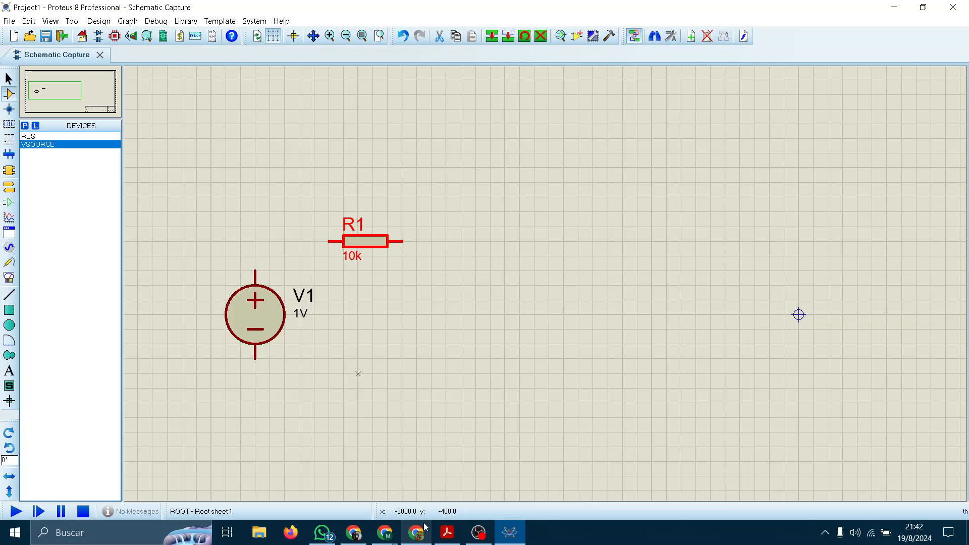
left_click(220, 161)
Place another RES resistor, rotated 90° to stand vertically, below and to the right of R1
left_click(61, 138)
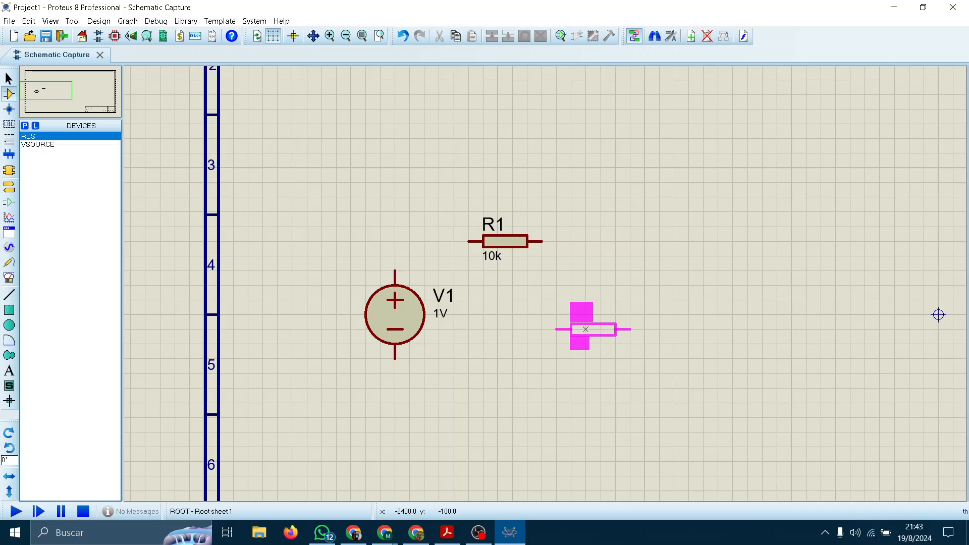
key("KP_Add")
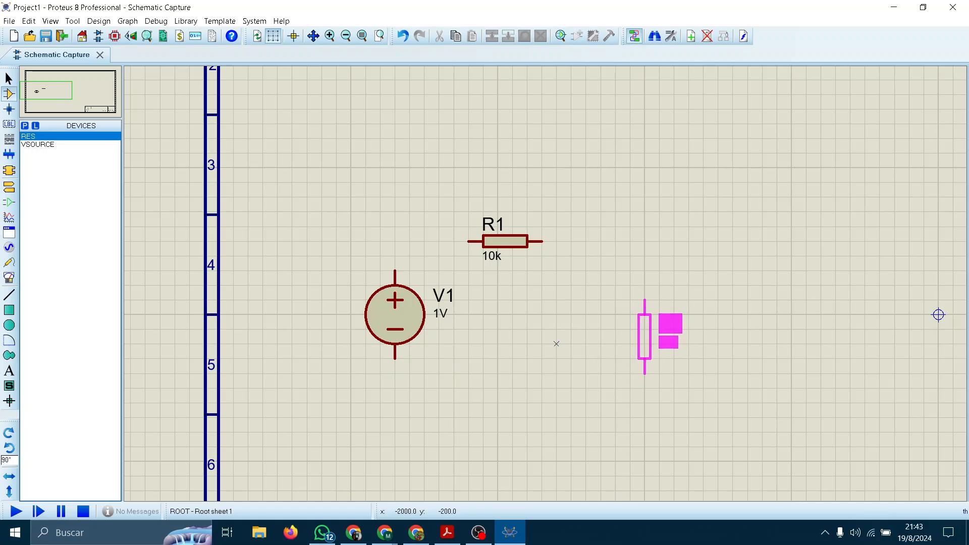
left_click(601, 329)
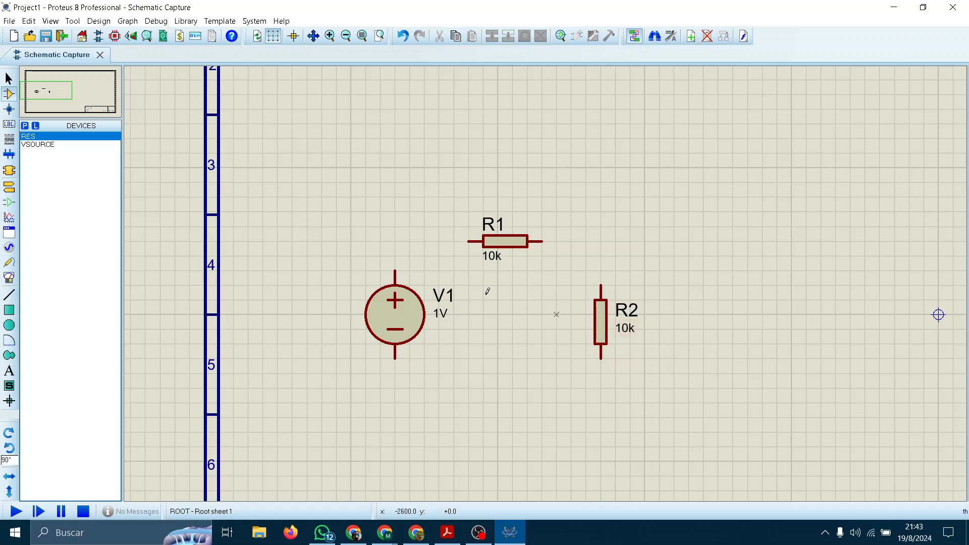
Set the voltage of source V1 to 10V
double_click(408, 320)
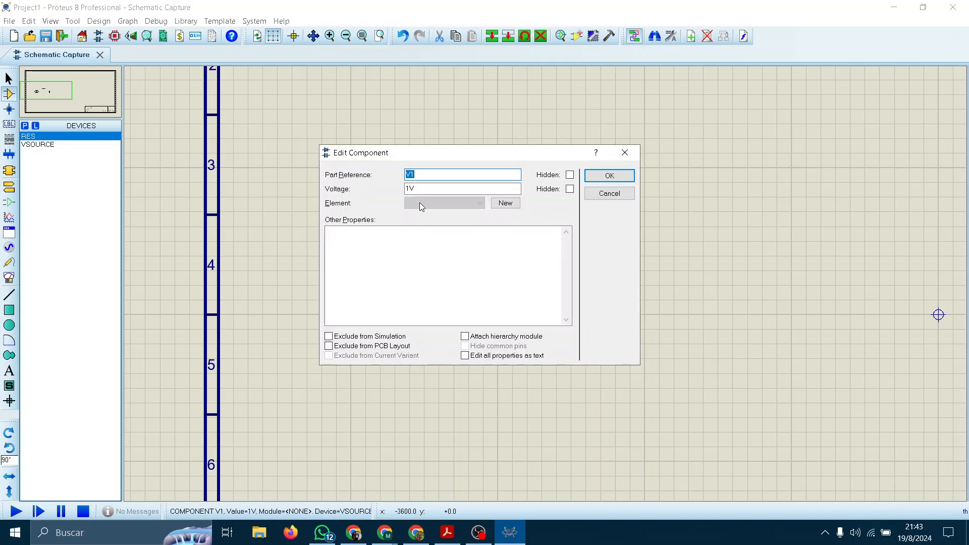
left_click(412, 187)
type("0")
key("Return")
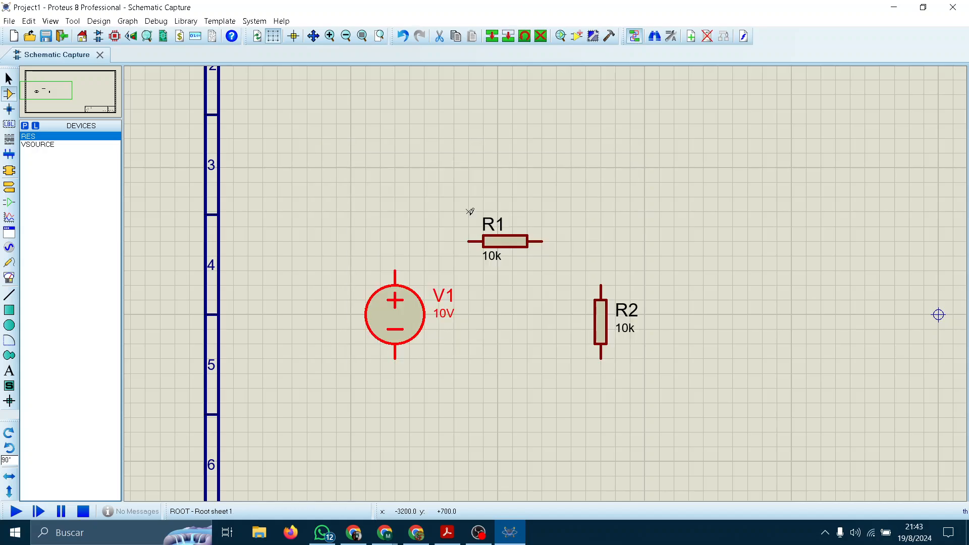
left_click(423, 258)
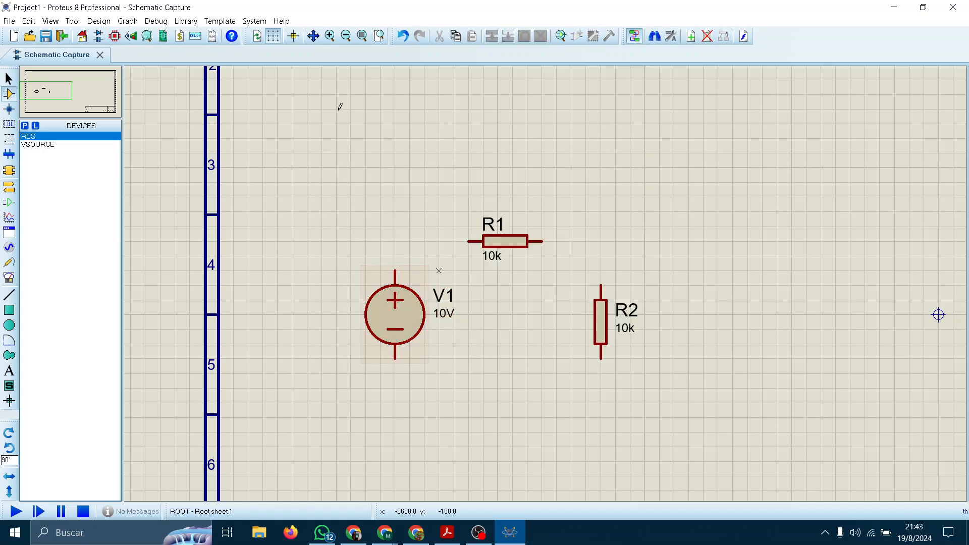
Wire the positive terminal of V1 to the near end of resistor R1 with one right-angle bend
scroll(426, 288, "up", 2)
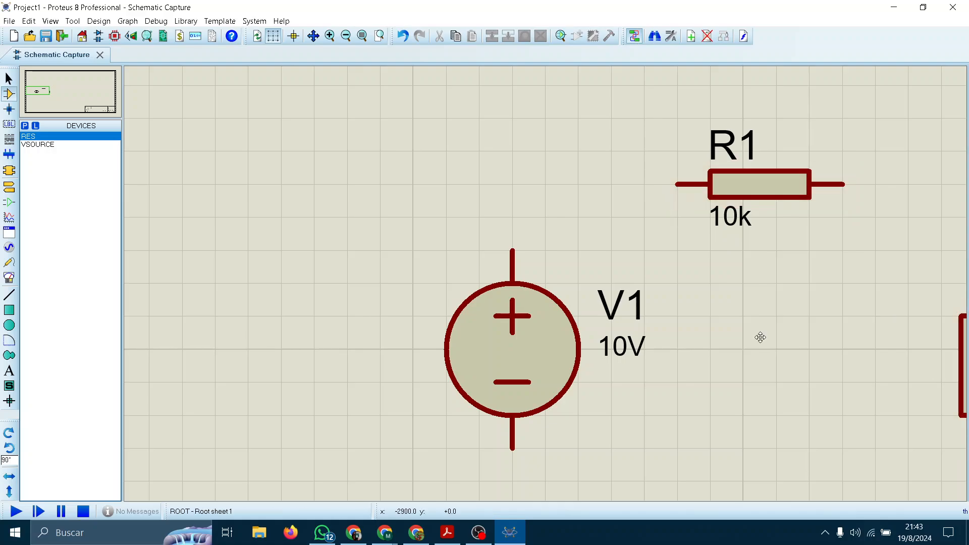
scroll(761, 337, "up", 1)
left_click(479, 278)
middle_click(397, 223)
left_click(573, 277)
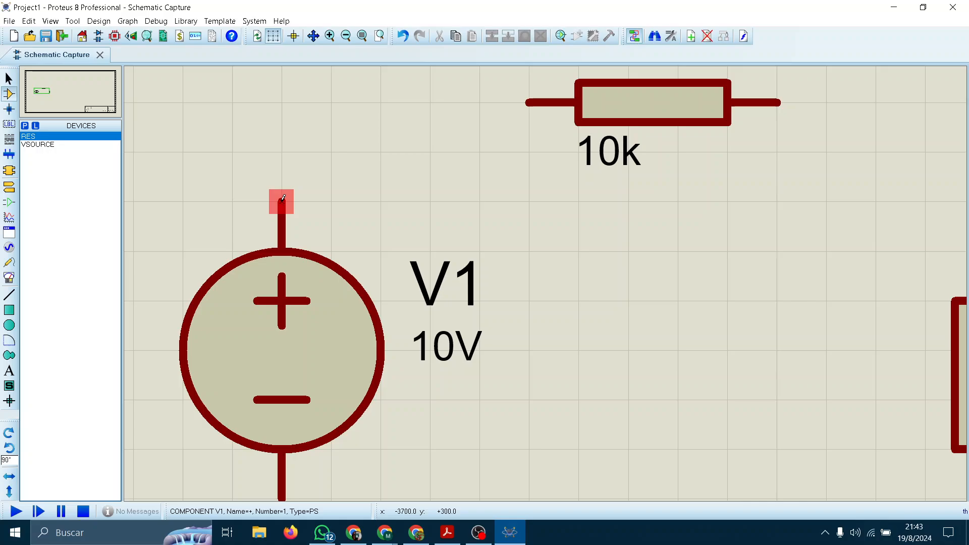
left_click(284, 198)
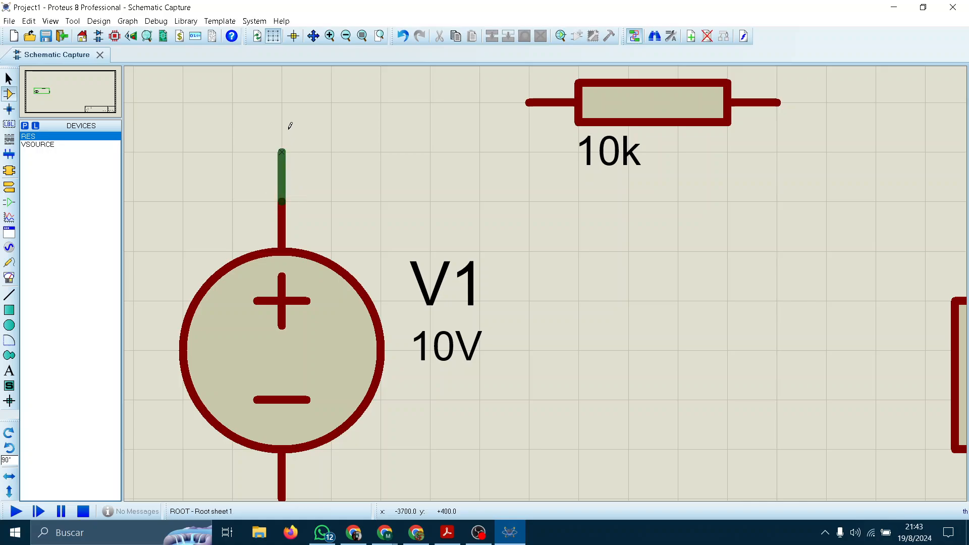
scroll(287, 103, "down", 2)
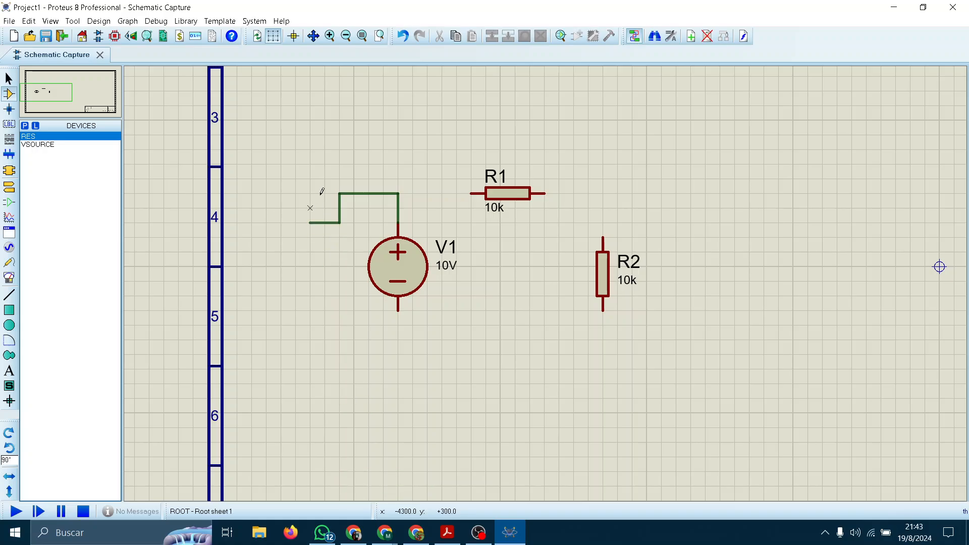
key("F6")
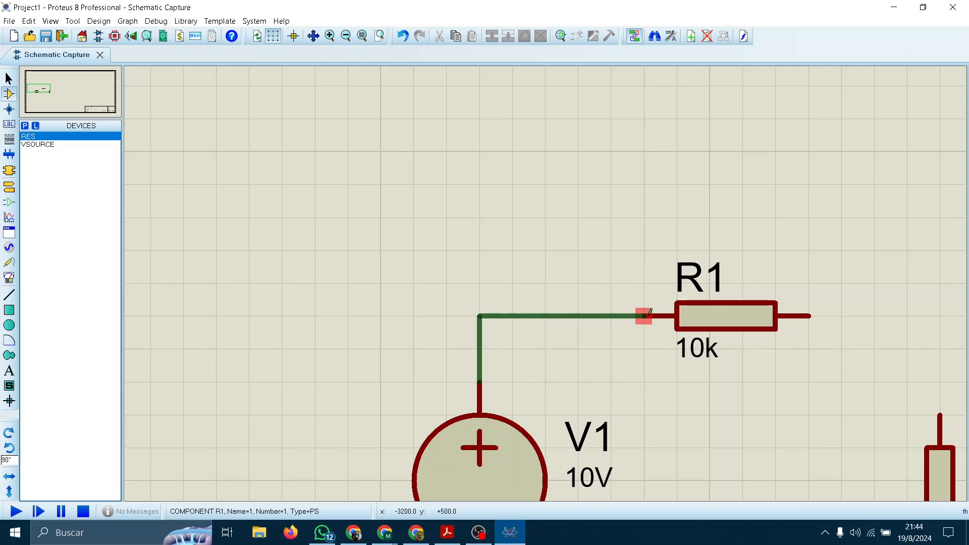
key("F6")
key("F6")
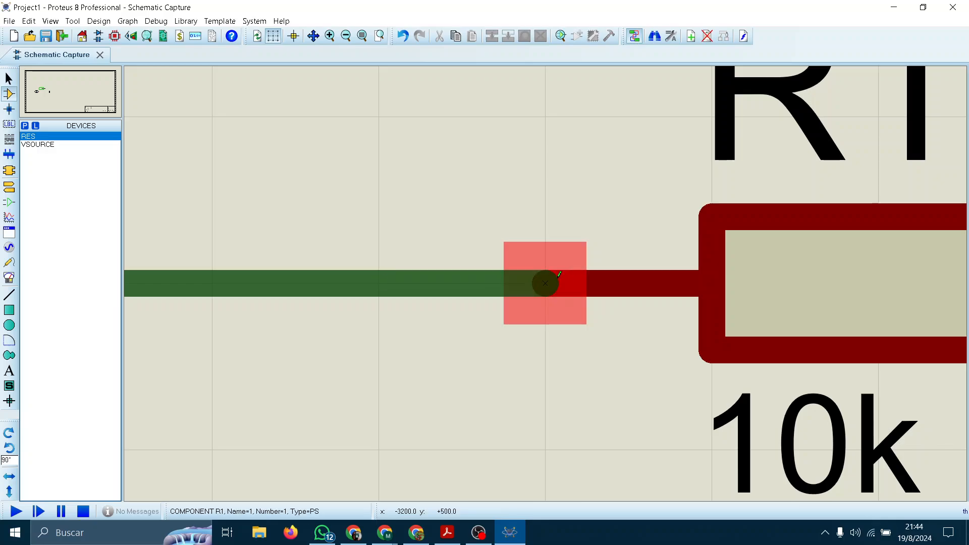
left_click(558, 275)
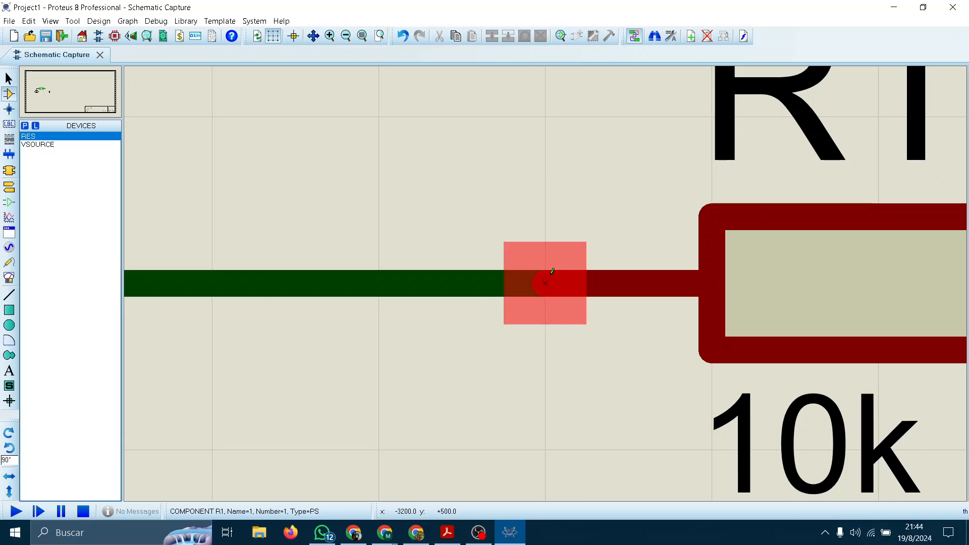
key("F7")
key("F7")
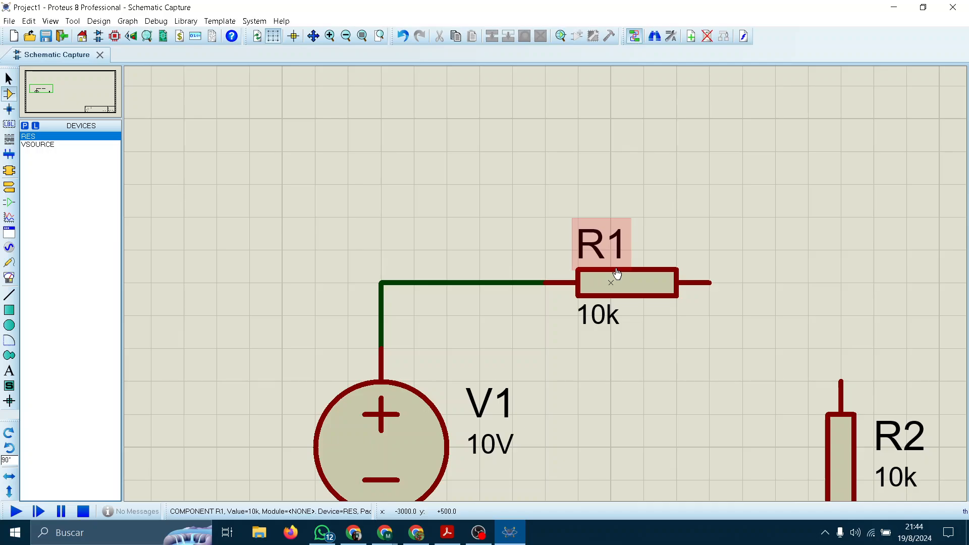
Wire the free end of resistor R1 to the upper end of resistor R2
scroll(617, 275, "down", 2)
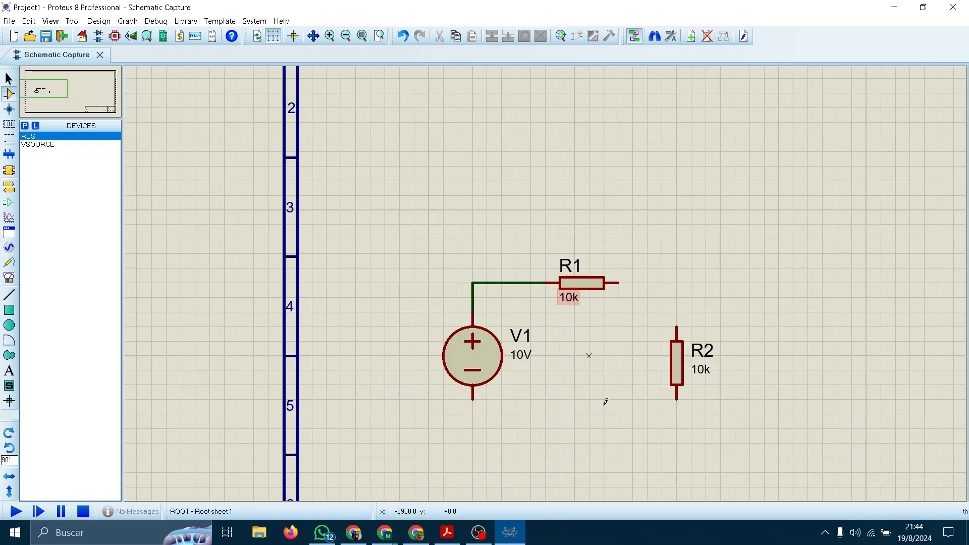
scroll(543, 292, "up", 2)
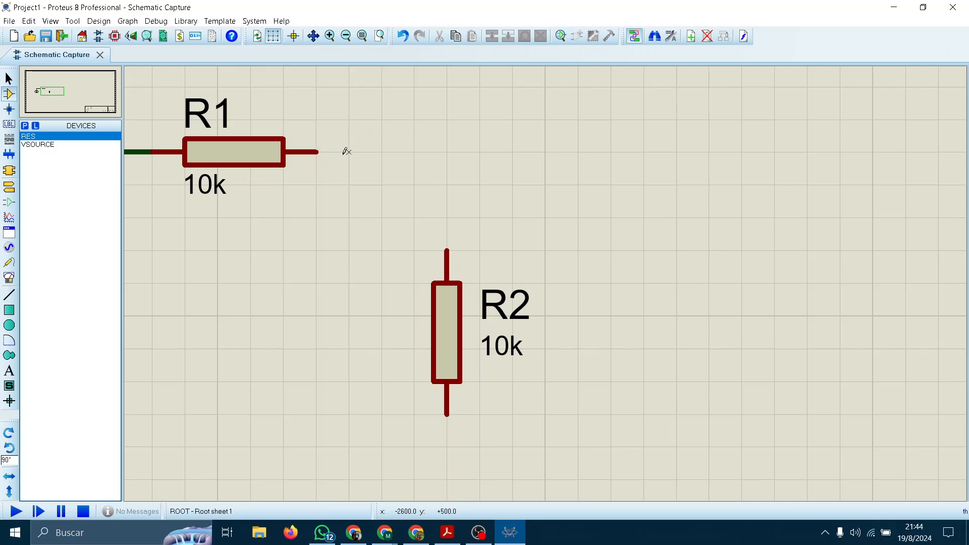
left_click(318, 151)
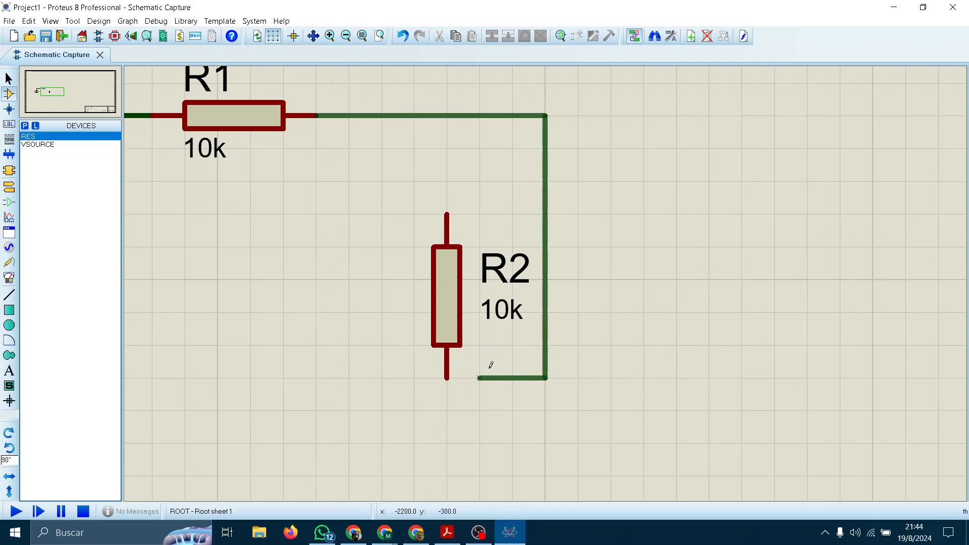
left_click(453, 224)
key("F6")
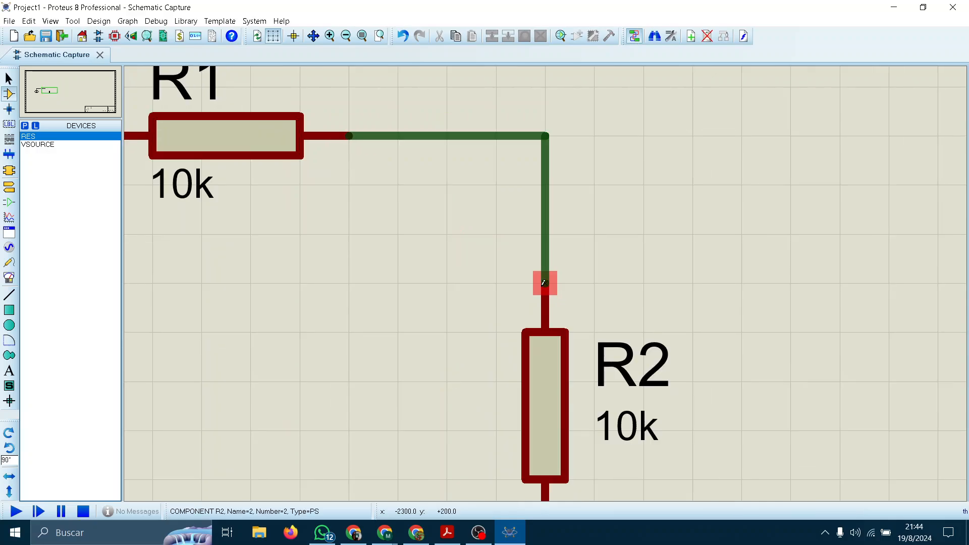
scroll(543, 282, "up", 2)
scroll(545, 260, "up", 3)
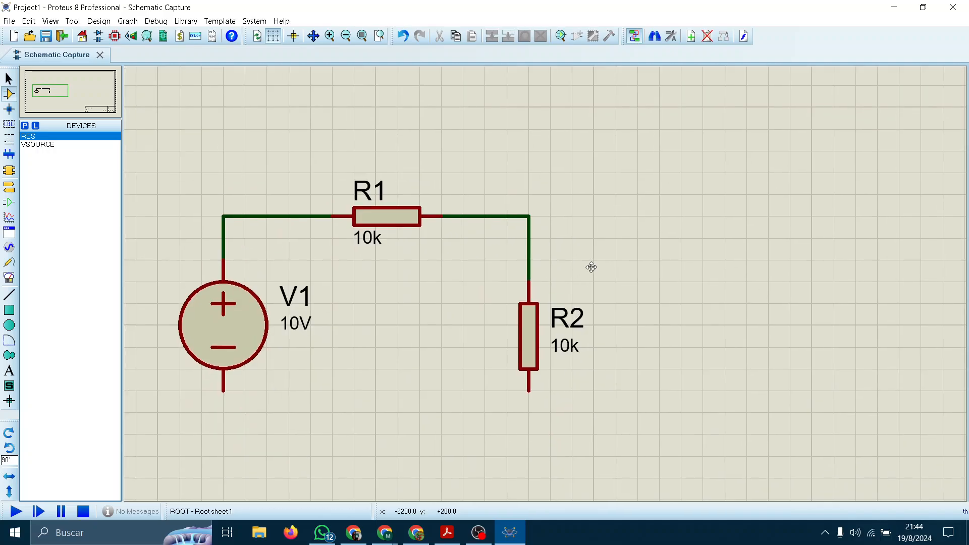
Wire the lower end of R2 to the negative terminal of V1, routed below both components to close the loop
scroll(551, 269, "down", 3)
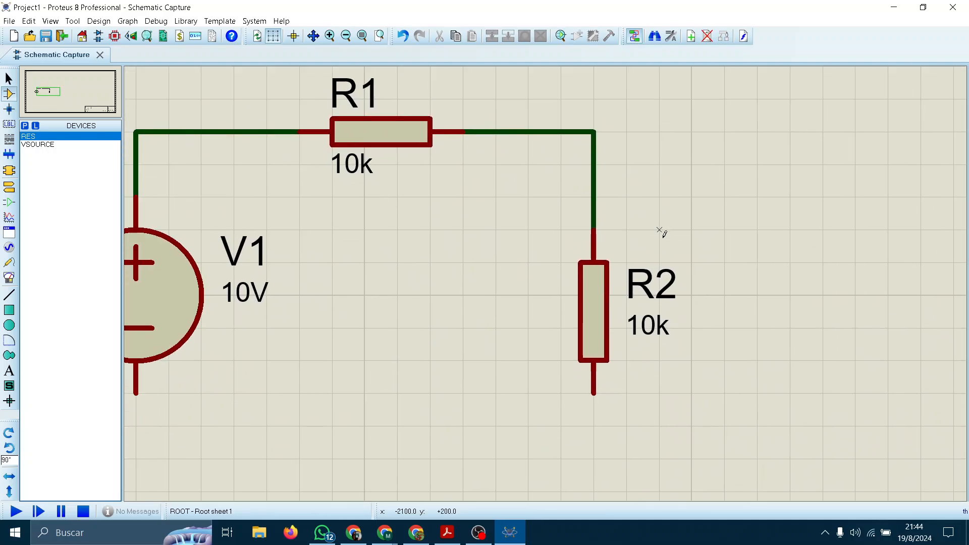
scroll(541, 366, "up", 1)
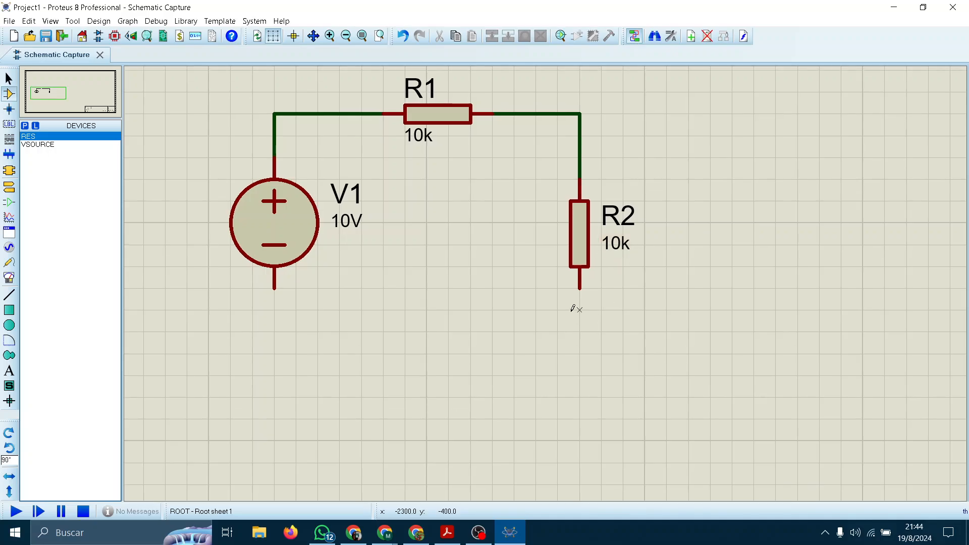
left_click(579, 287)
left_click(579, 355)
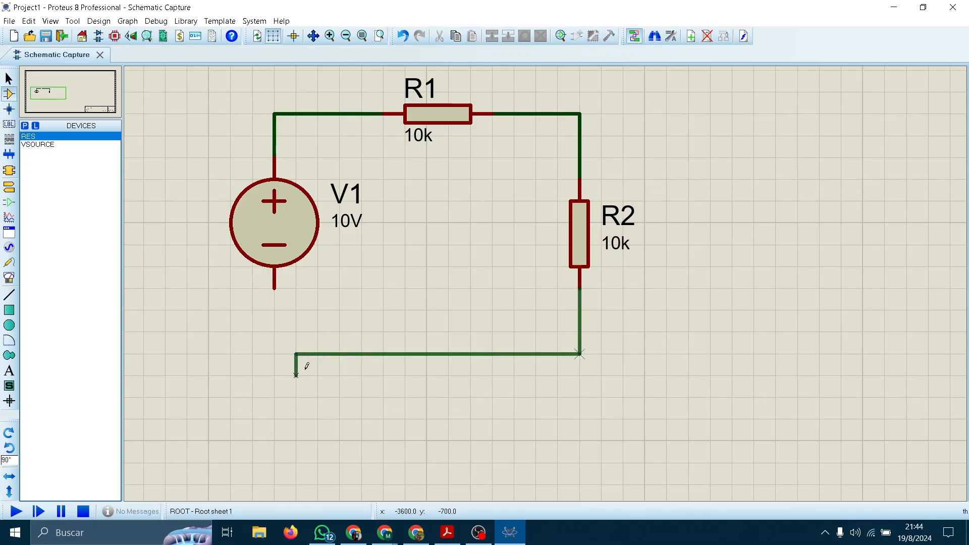
left_click(275, 289)
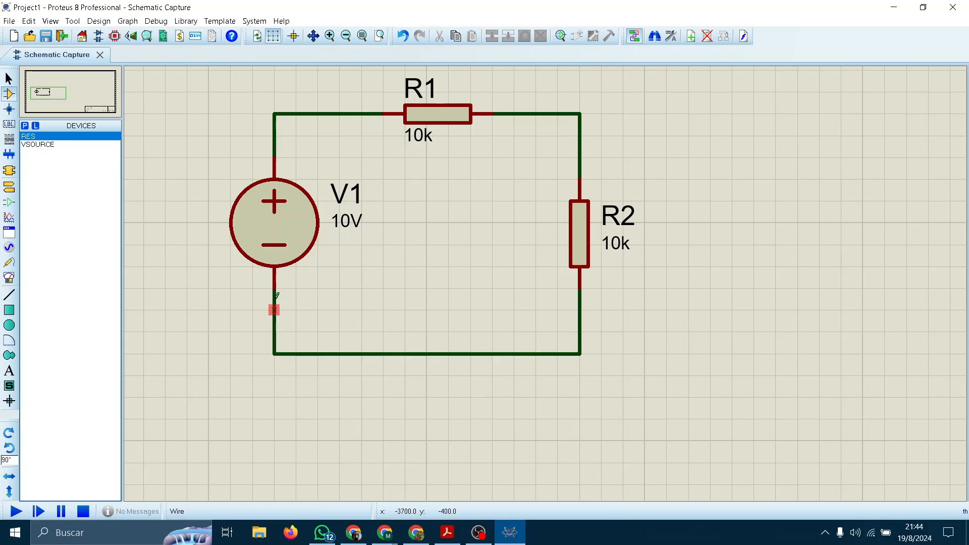
scroll(496, 255, "down", 1)
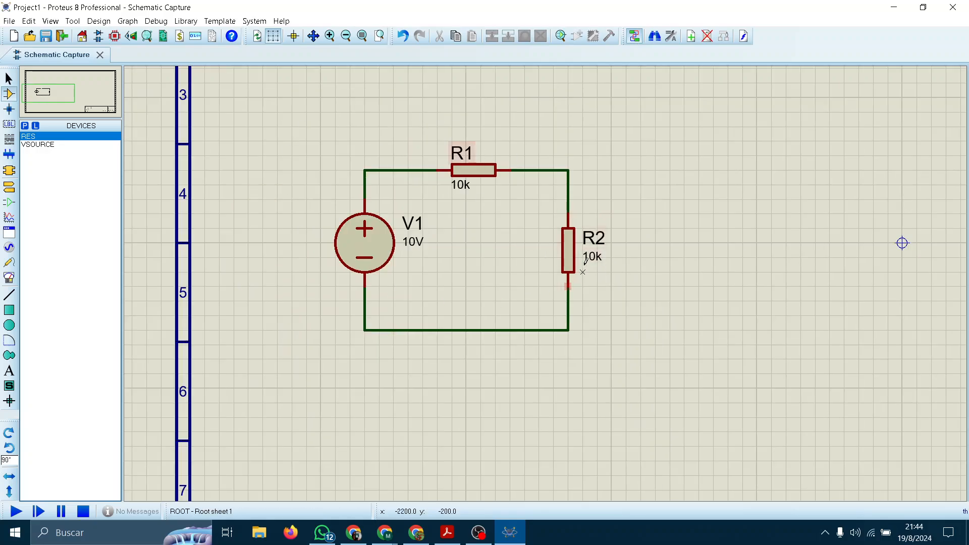
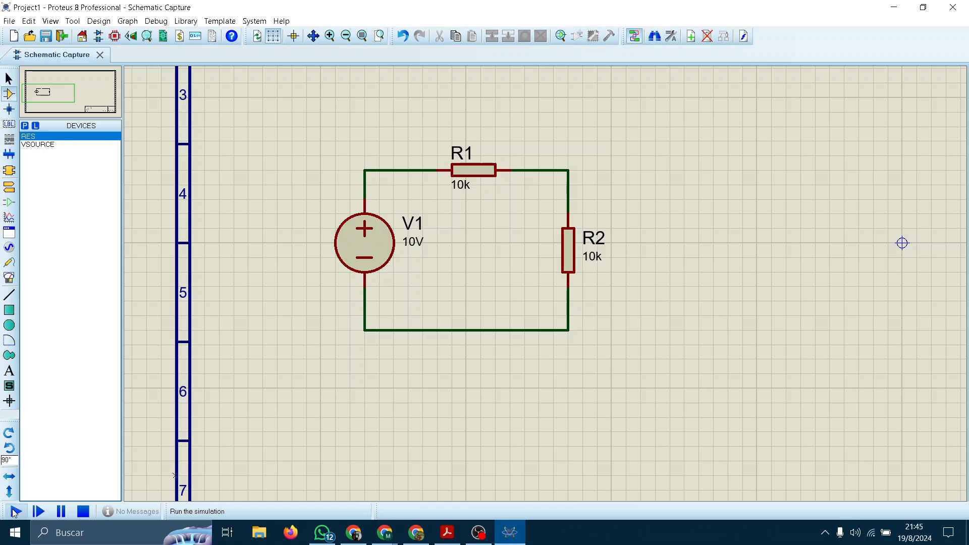
Run and stop the circuit simulation, and display the list of virtual instruments
left_click(15, 511)
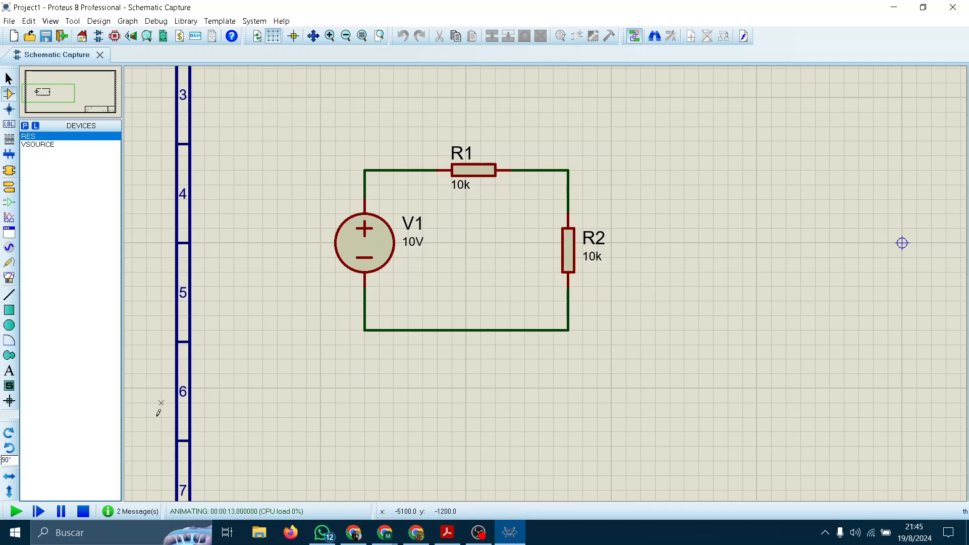
left_click(83, 512)
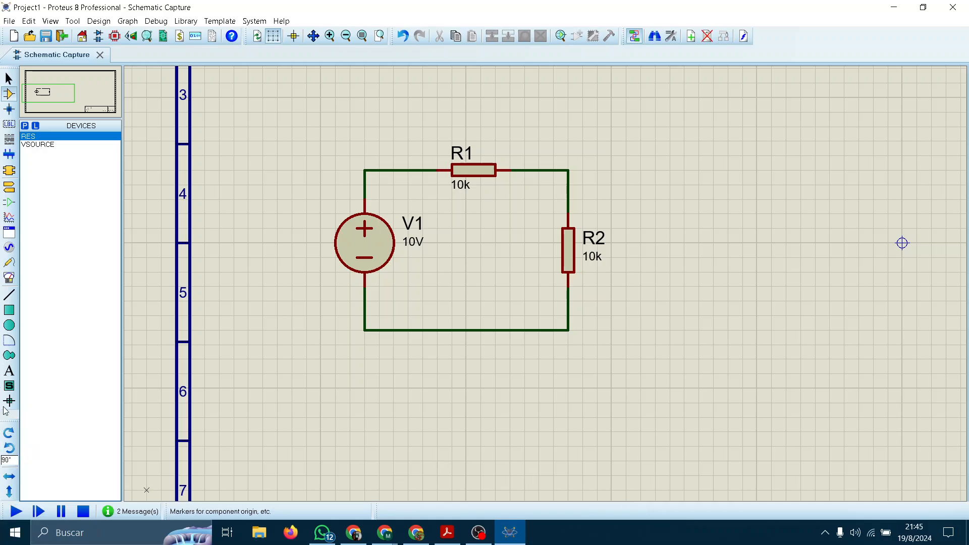
left_click(10, 278)
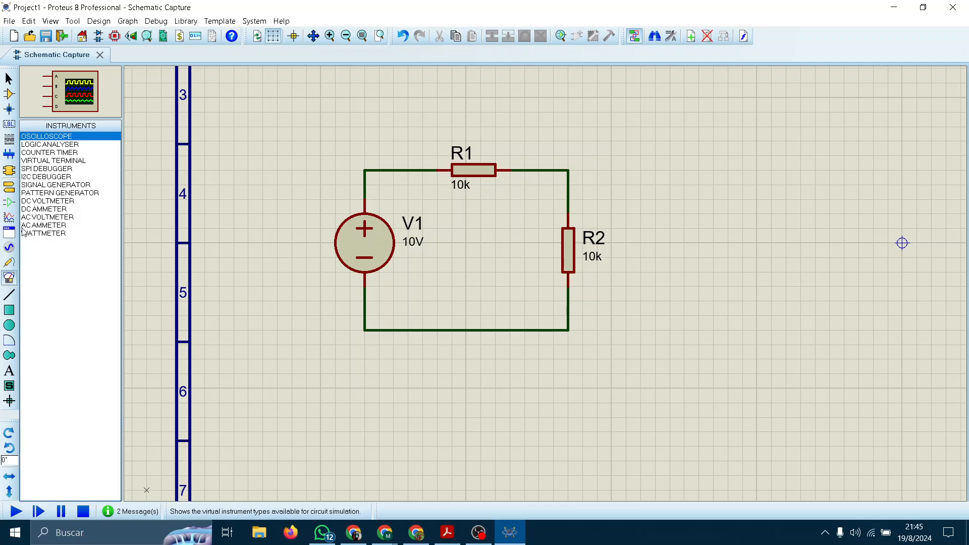
left_click(411, 538)
Place another RES resistor, rotated 90° to stand vertically, to the right of R2
left_click(8, 96)
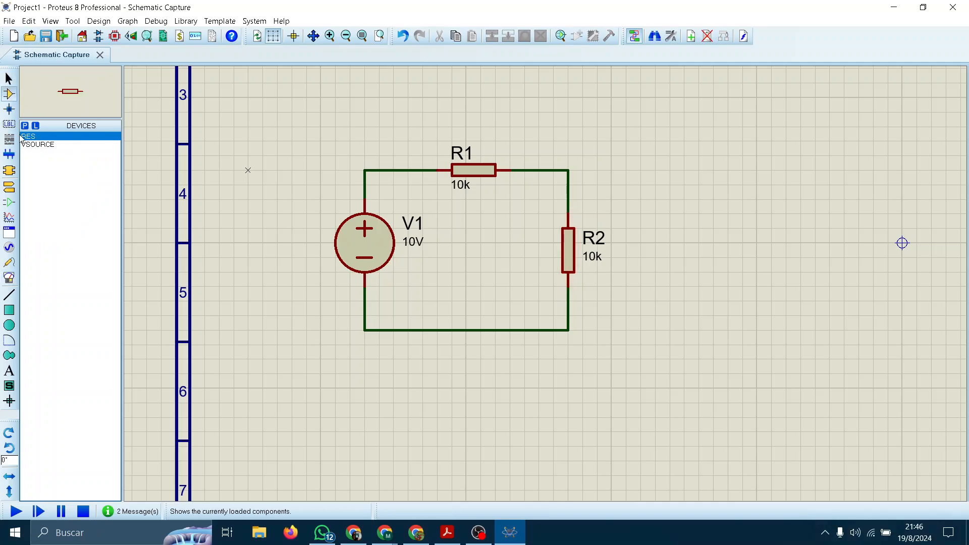
left_click(656, 259)
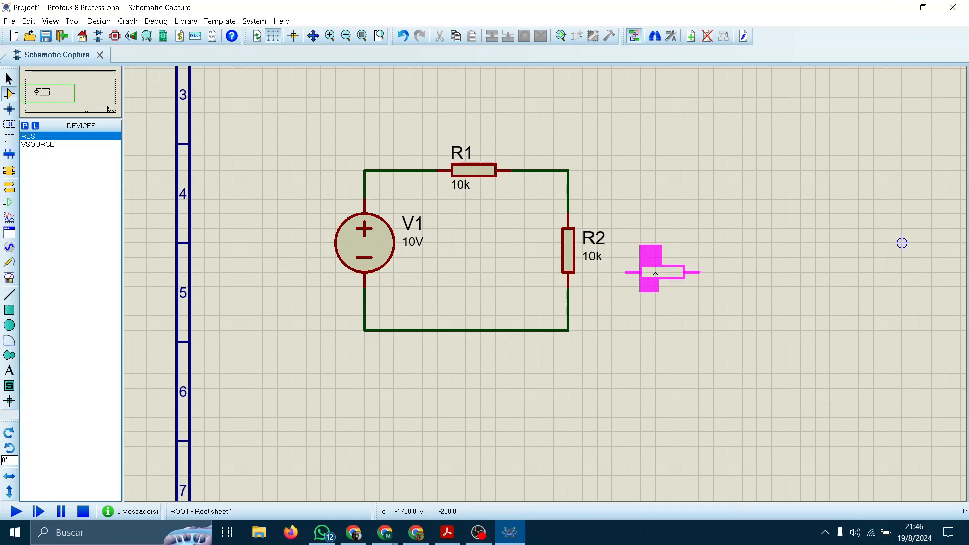
key("KP_Add")
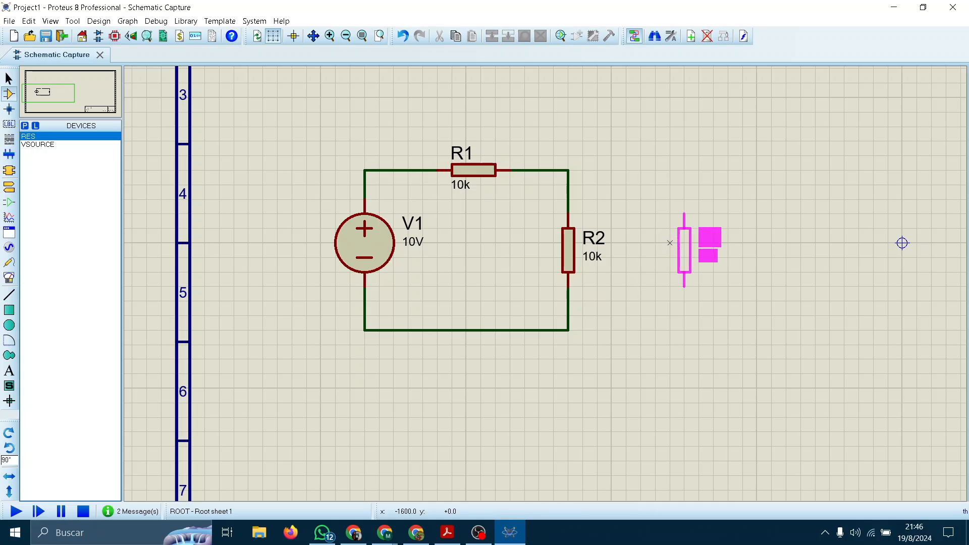
left_click(670, 243)
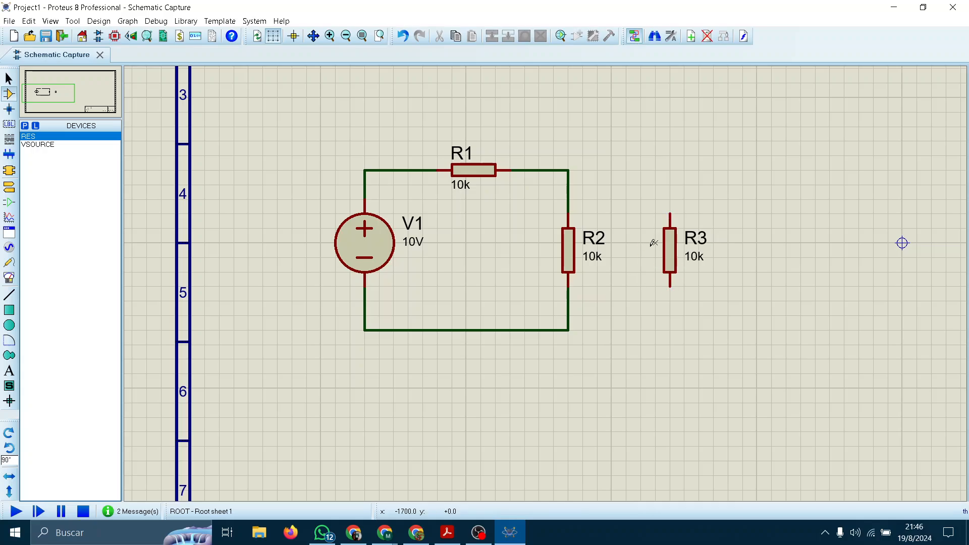
Wire R3's upper end to the R1–R2 corner and its lower end to the wire under V1, crossing R2's lower wire
left_click(670, 214)
left_click(568, 170)
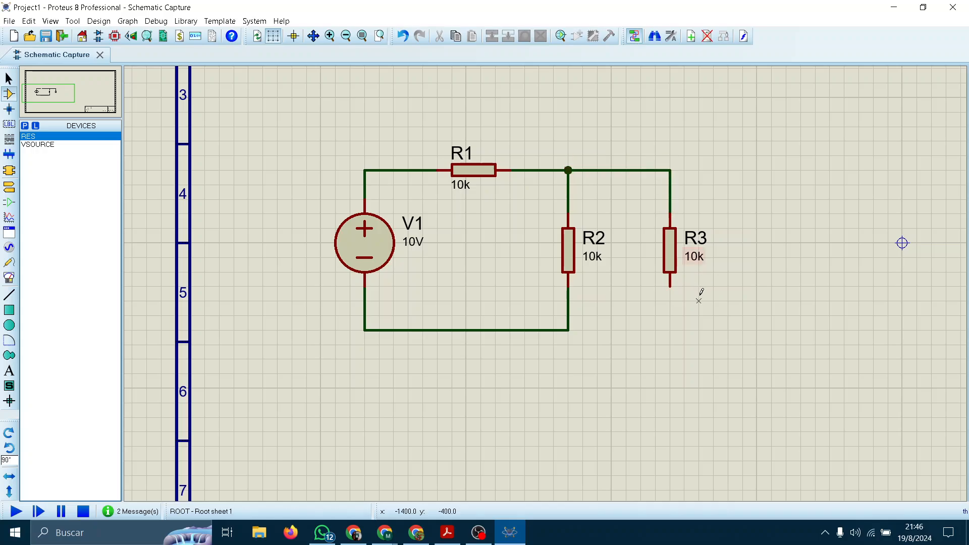
left_click(670, 286)
scroll(611, 313, "up", 2)
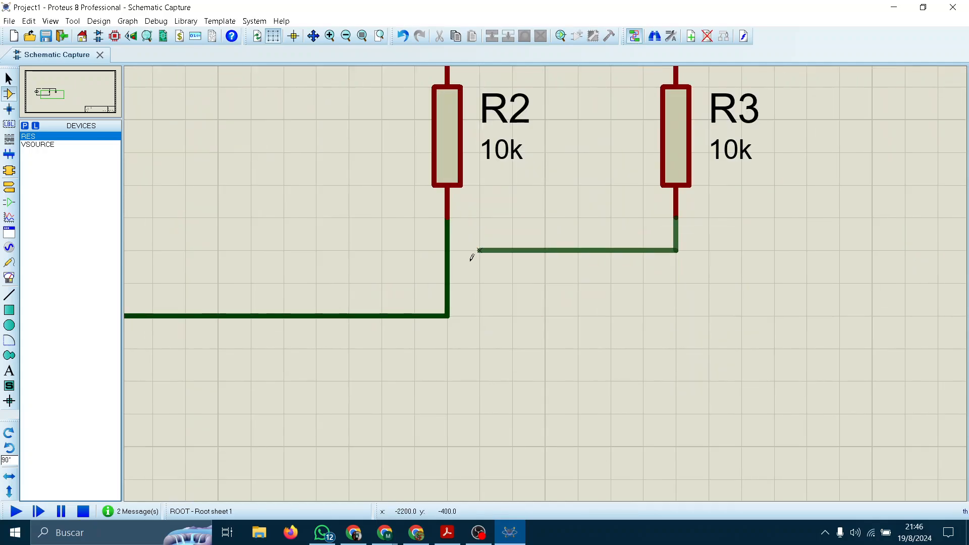
scroll(505, 263, "down", 2)
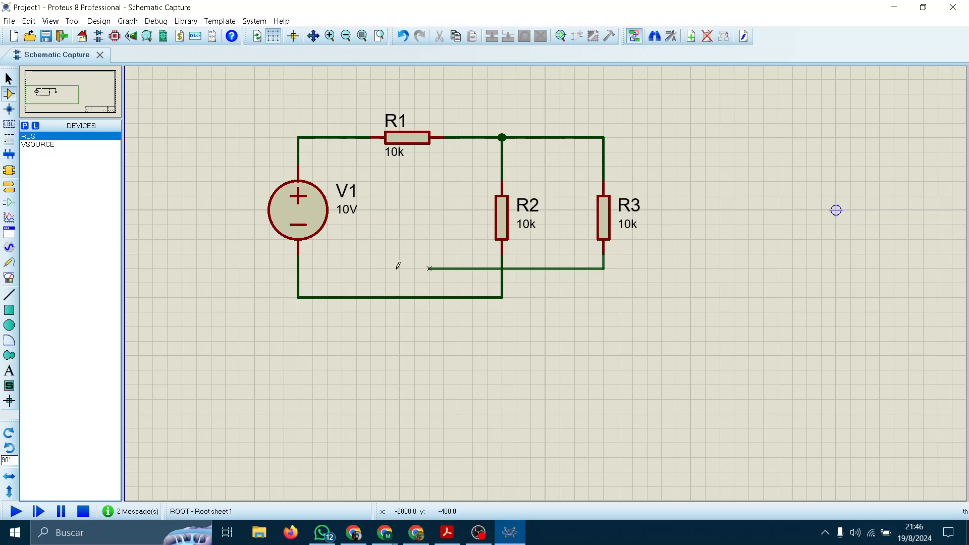
left_click(298, 269)
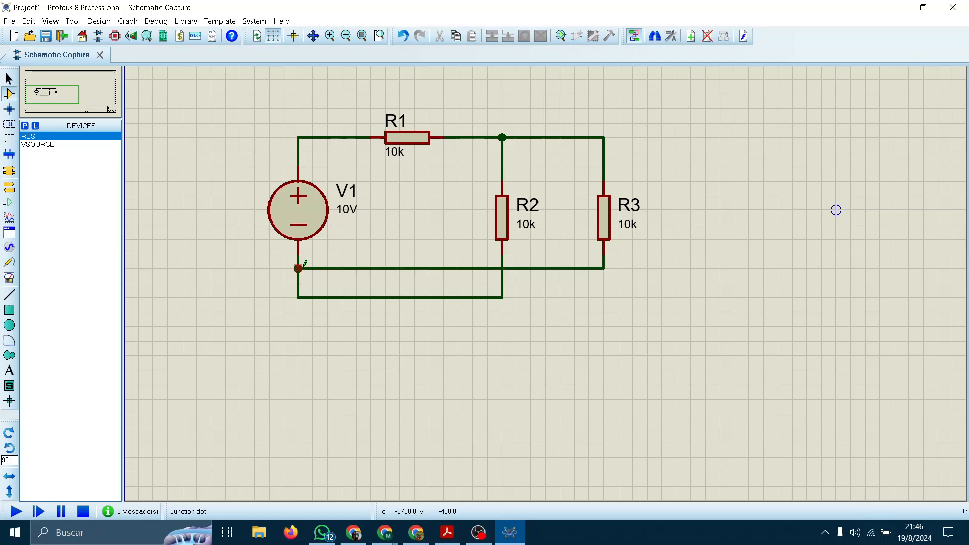
Examine the wire crossing below R2 and compare it with the junction dot above R2
scroll(504, 277, "up", 1)
scroll(546, 281, "up", 3)
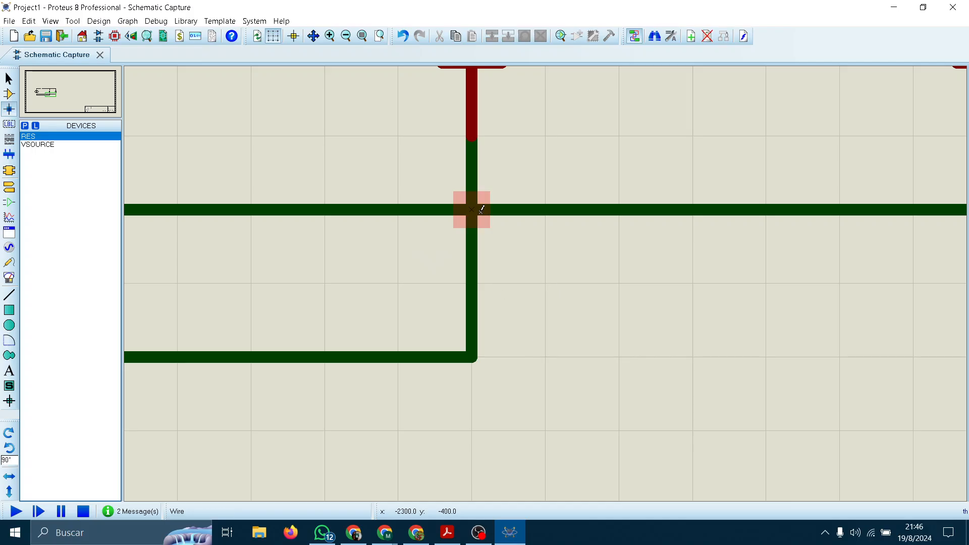
key("F7")
scroll(543, 472, "down", 2)
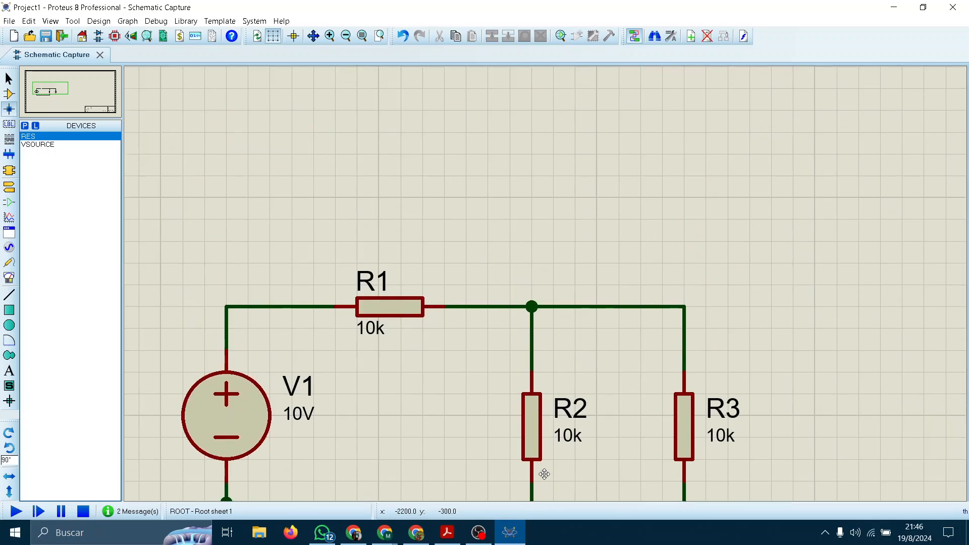
scroll(515, 234, "up", 4)
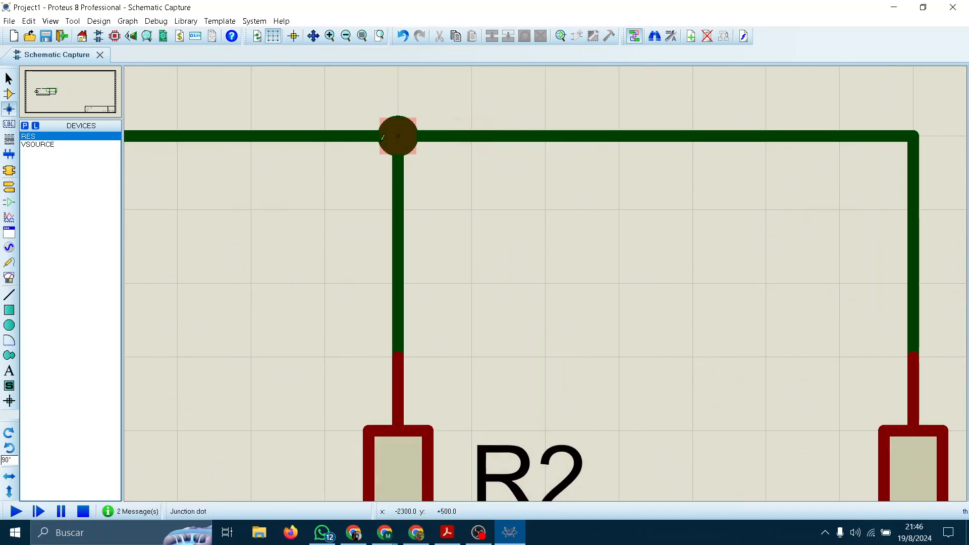
left_click_drag(515, 349, 549, 131)
scroll(549, 284, "down", 1)
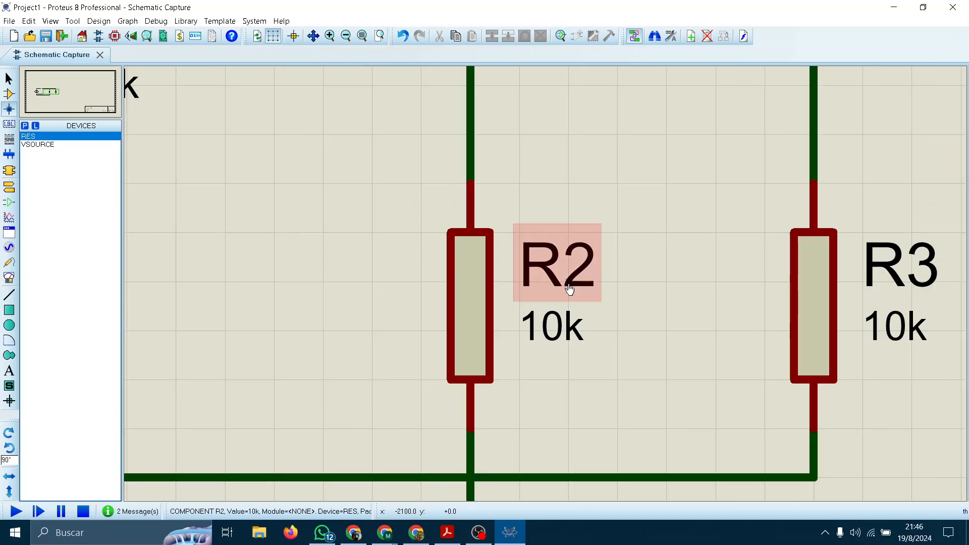
left_click_drag(569, 329, 613, 119)
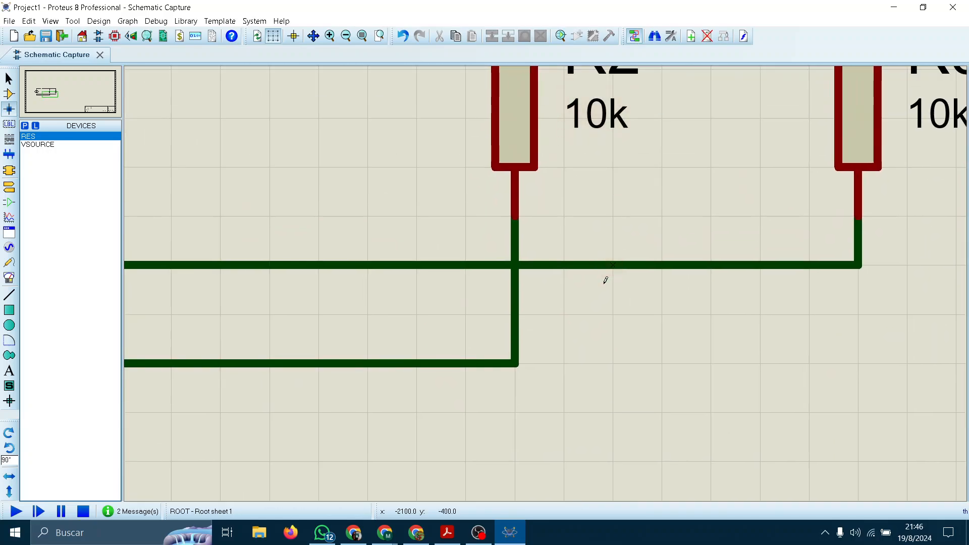
Place a junction dot on the wire crossing below R2, compare the circuit, and undo the dot
left_click(515, 265)
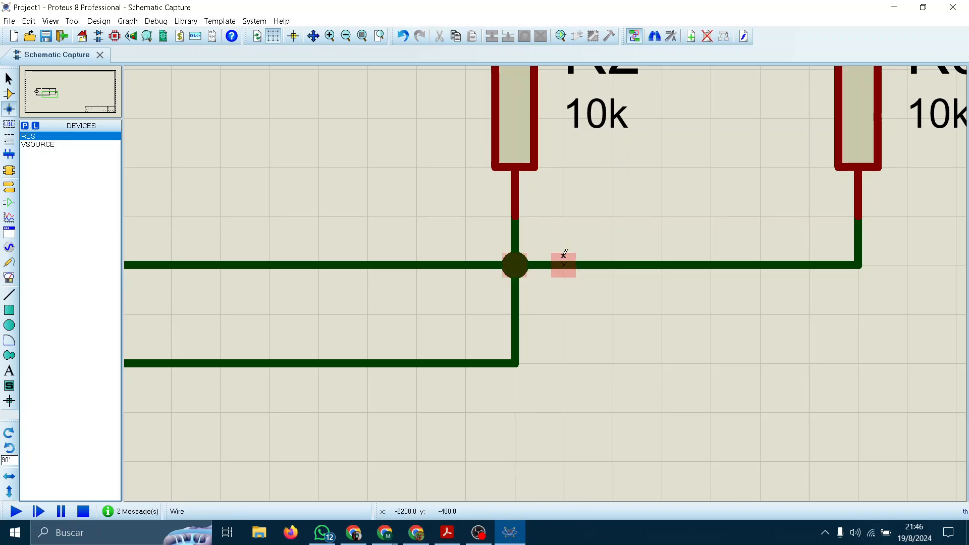
scroll(552, 286, "down", 3)
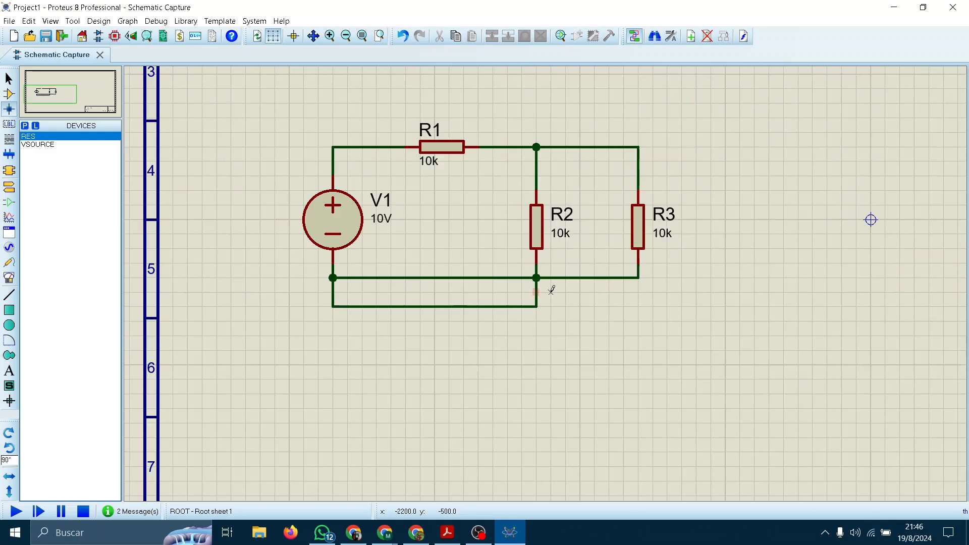
scroll(552, 282, "up", 3)
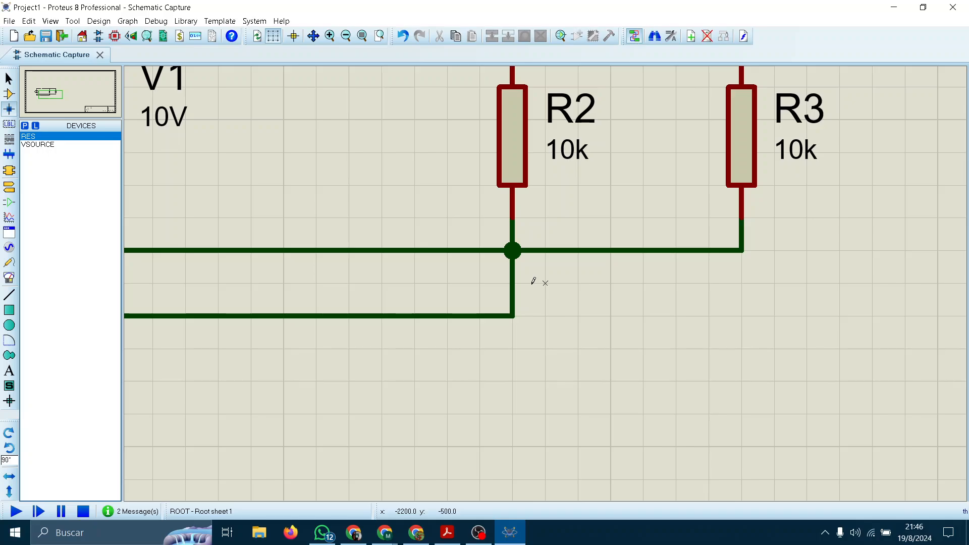
key("ctrl+z")
Add the junction dot at the crossing below R2 again, inspect it up close, and undo it
scroll(546, 277, "up", 1)
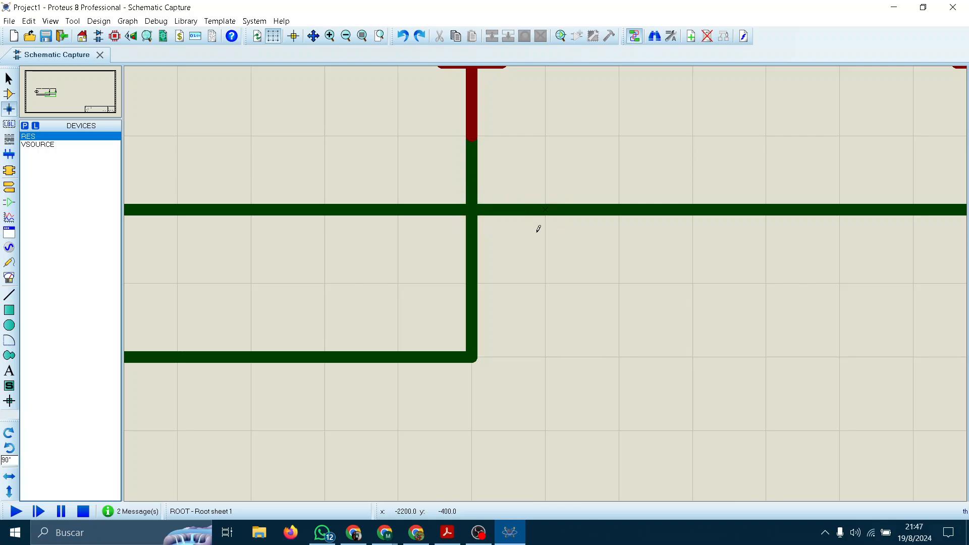
left_click(473, 210)
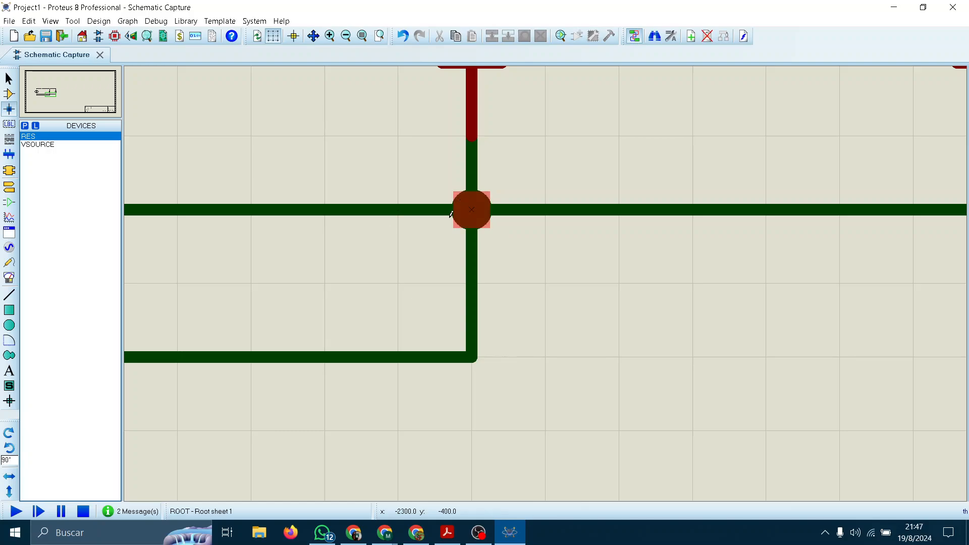
scroll(480, 209, "up", 3)
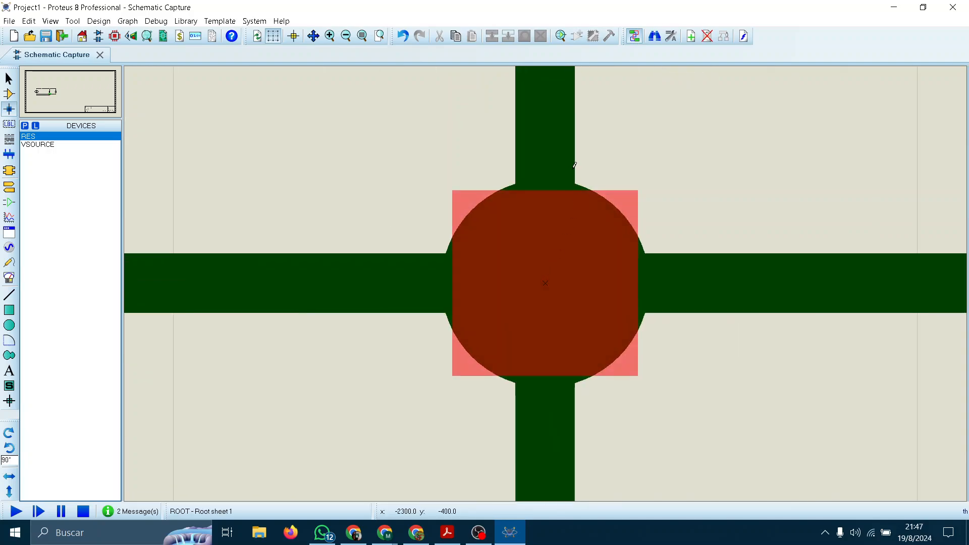
scroll(545, 281, "down", 3)
scroll(545, 281, "up", 1)
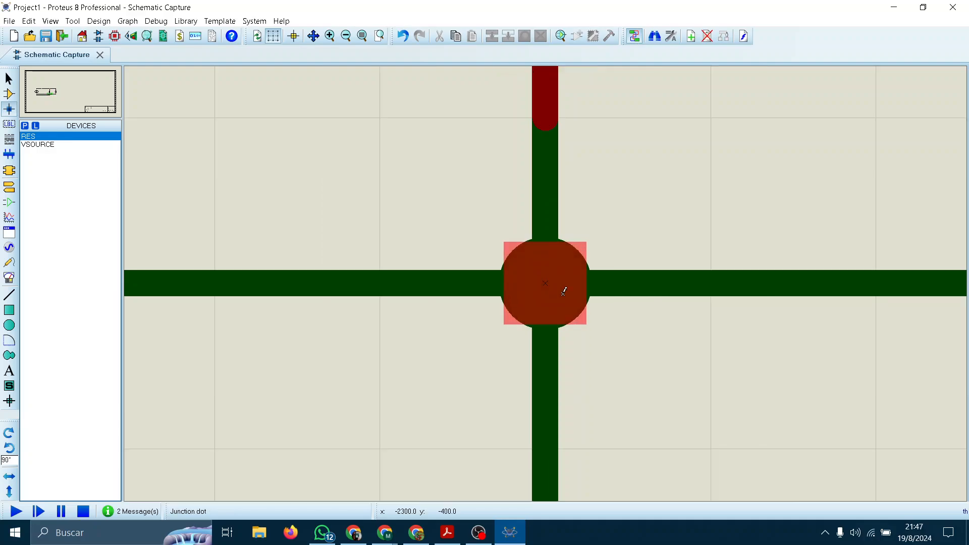
scroll(548, 279, "down", 1)
scroll(547, 280, "down", 2)
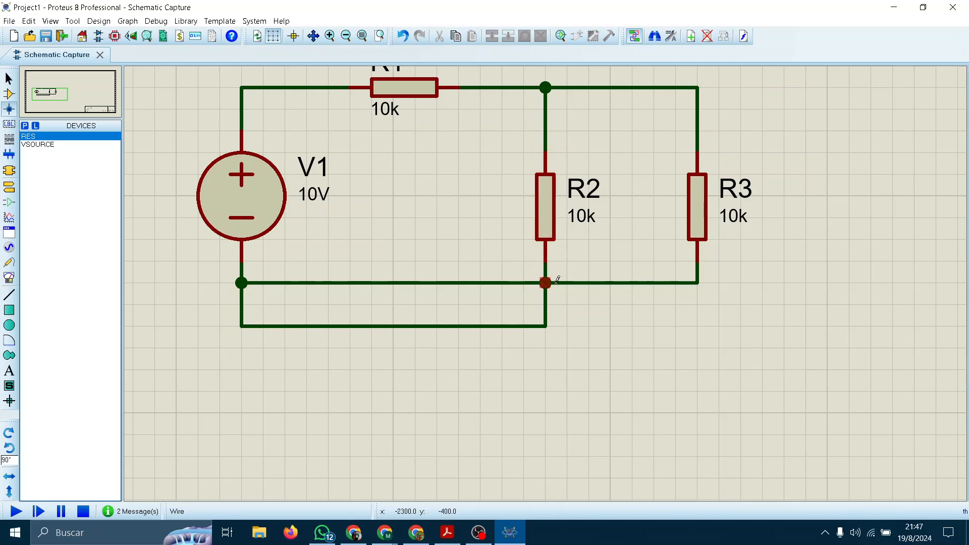
scroll(545, 281, "up", 2)
scroll(540, 287, "down", 2)
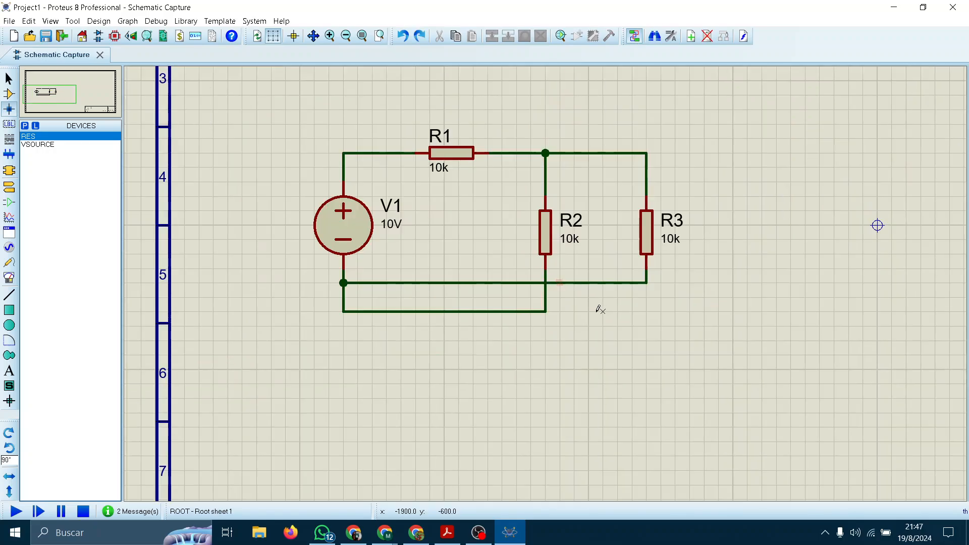
Place junction dots on R3's lower wire, one at the crossing below R2 and one just before R3's corner
scroll(546, 281, "up", 2)
scroll(546, 280, "down", 1)
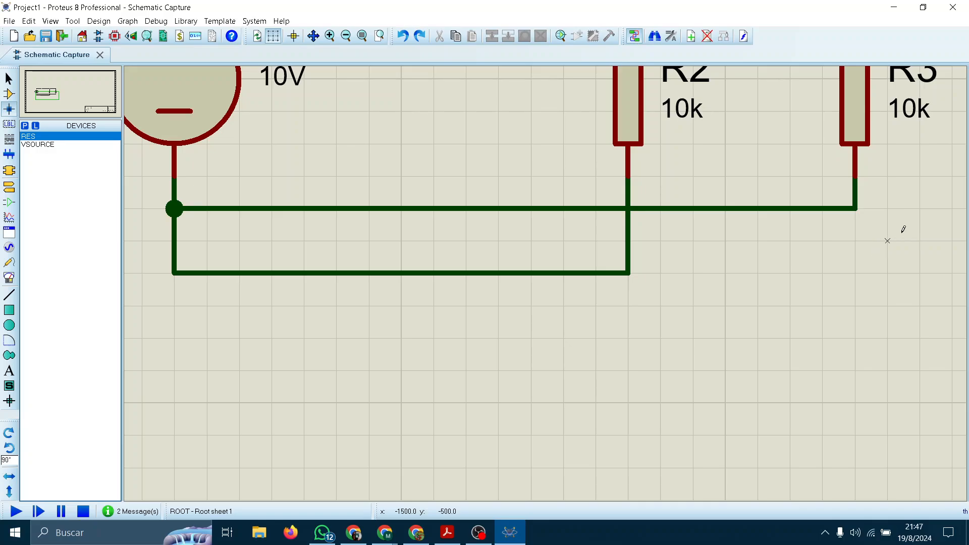
scroll(531, 259, "down", 2)
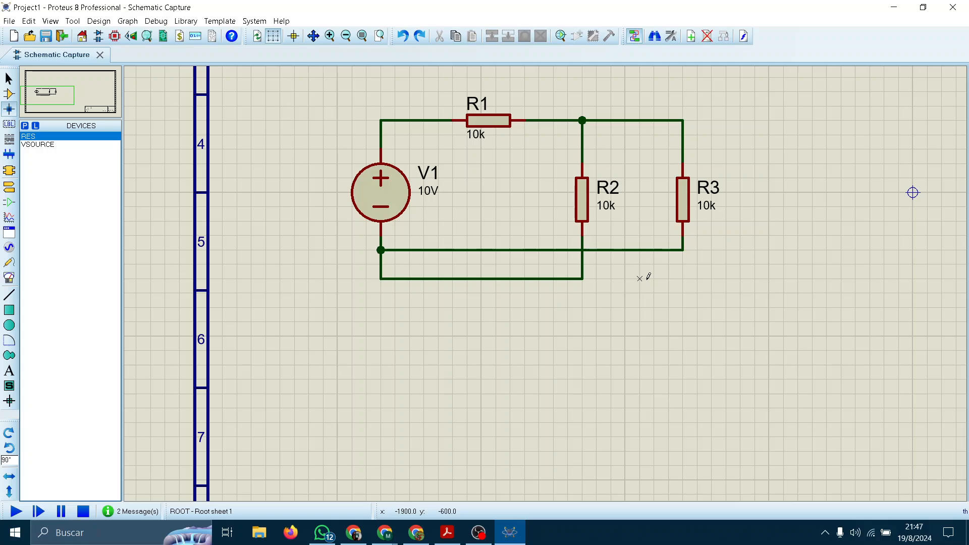
left_click(669, 250)
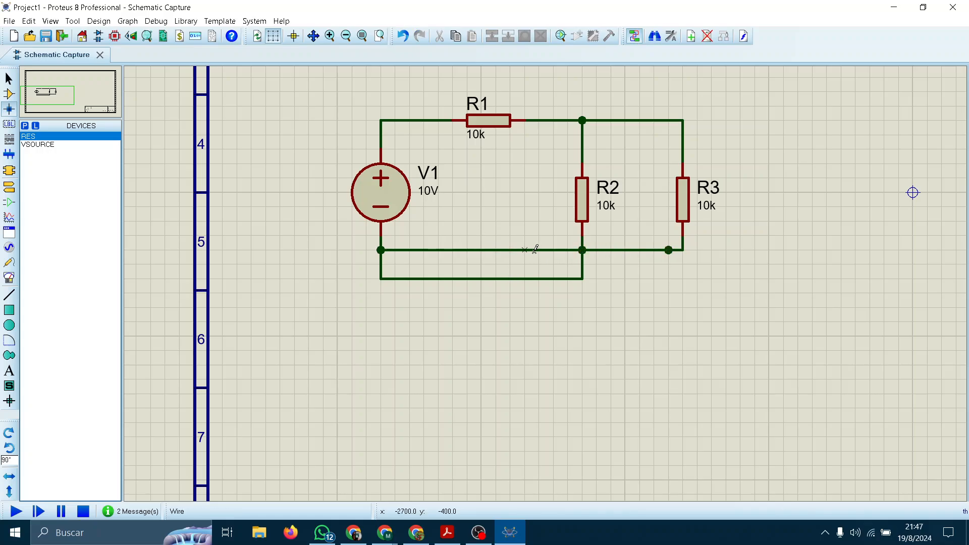
Undo the junction dots, both of R3's wires and R3 itself, leaving only V1, R1 and R2
key("ctrl+z")
key("ctrl+z")
key("ctrl+z")
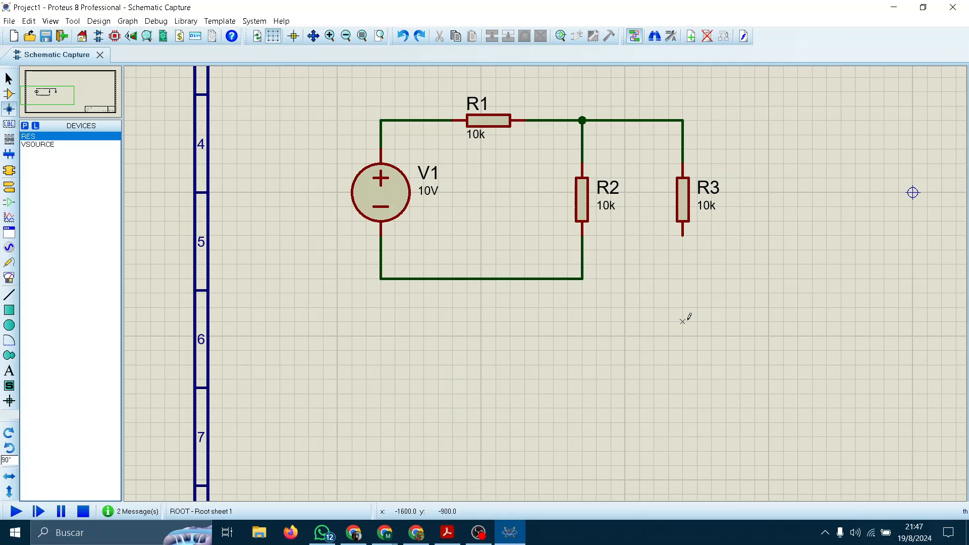
key("ctrl+z")
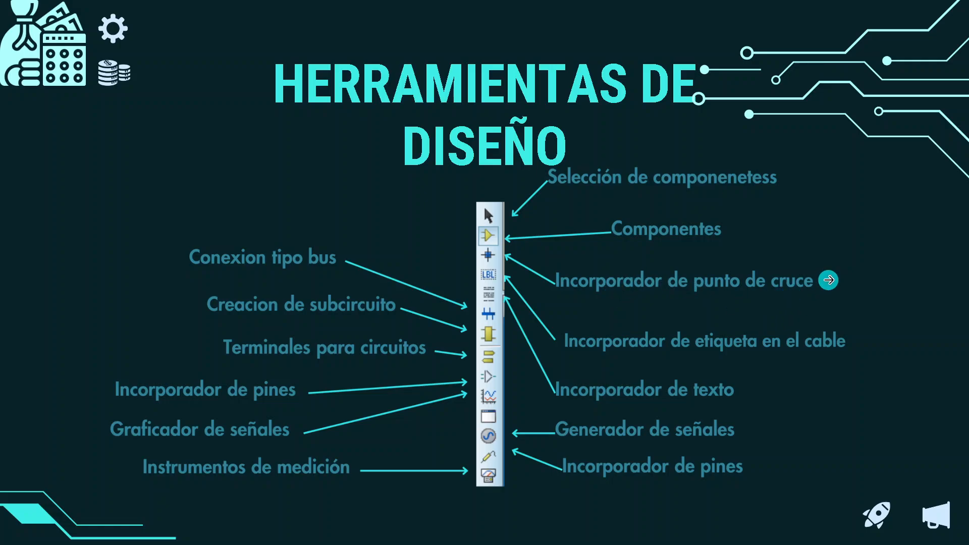
Switch back to Proteus and add the wire label A1 at the corner between R1 and R2
key("alt+Tab")
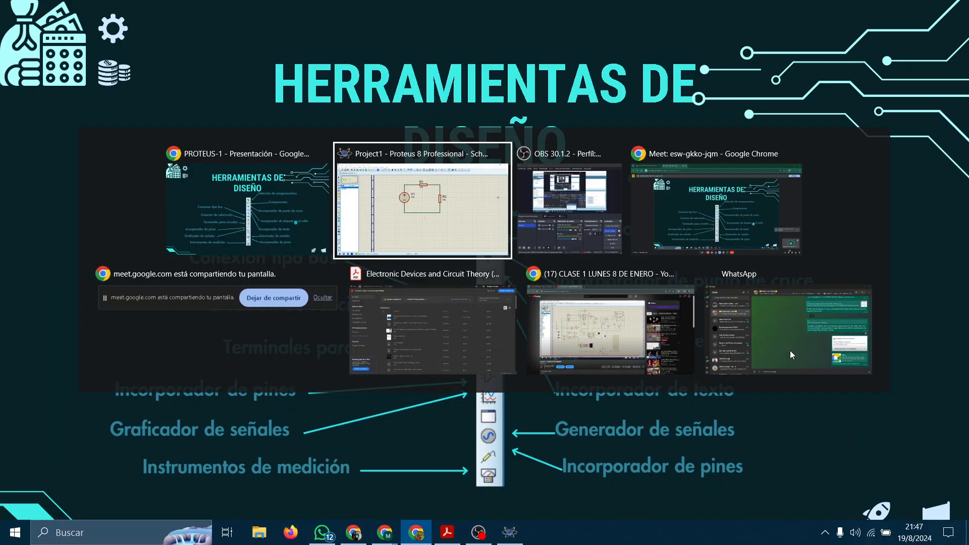
scroll(547, 279, "up", 2)
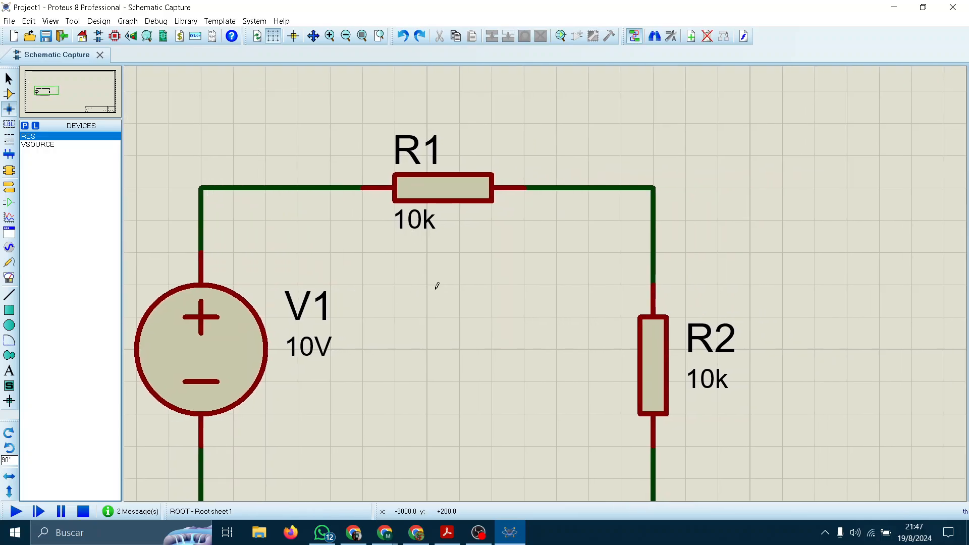
left_click(6, 124)
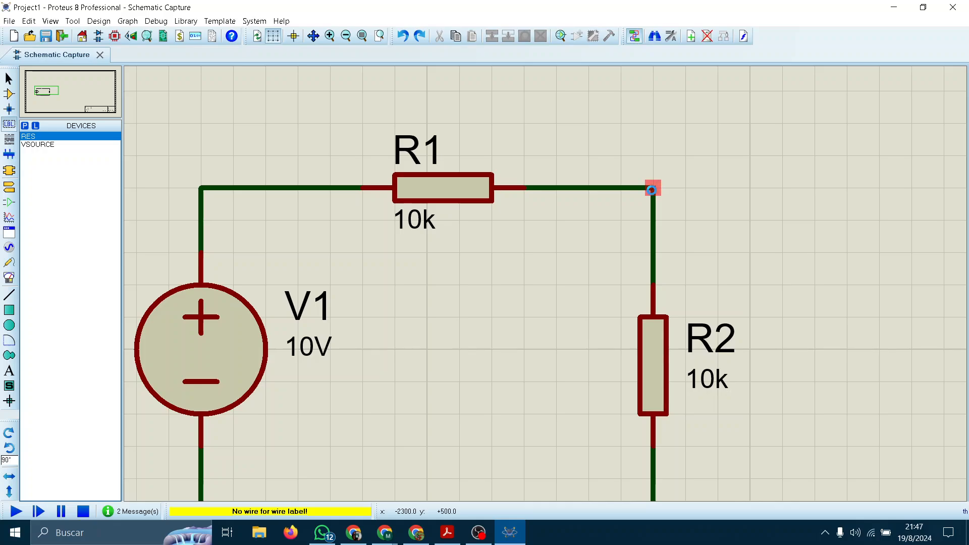
left_click(653, 190)
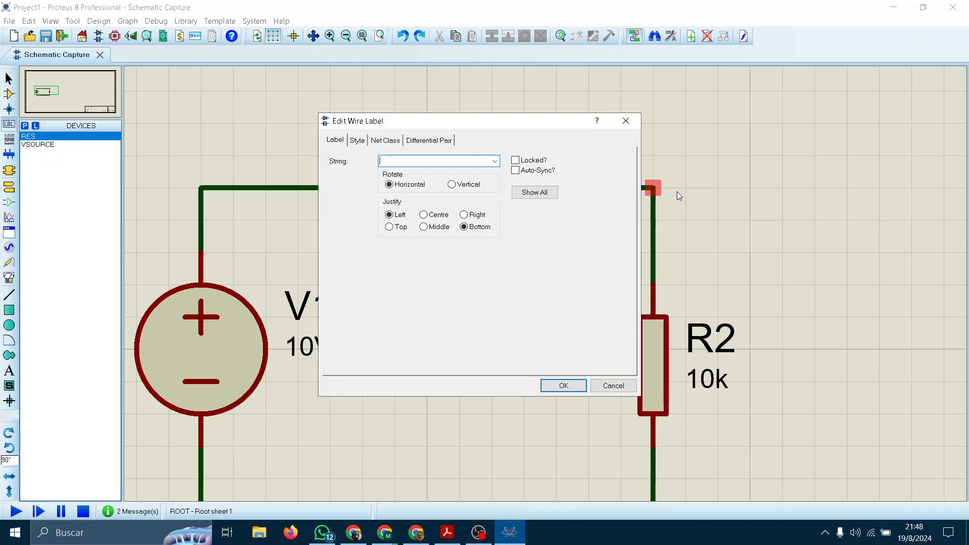
type("A1")
key("Return")
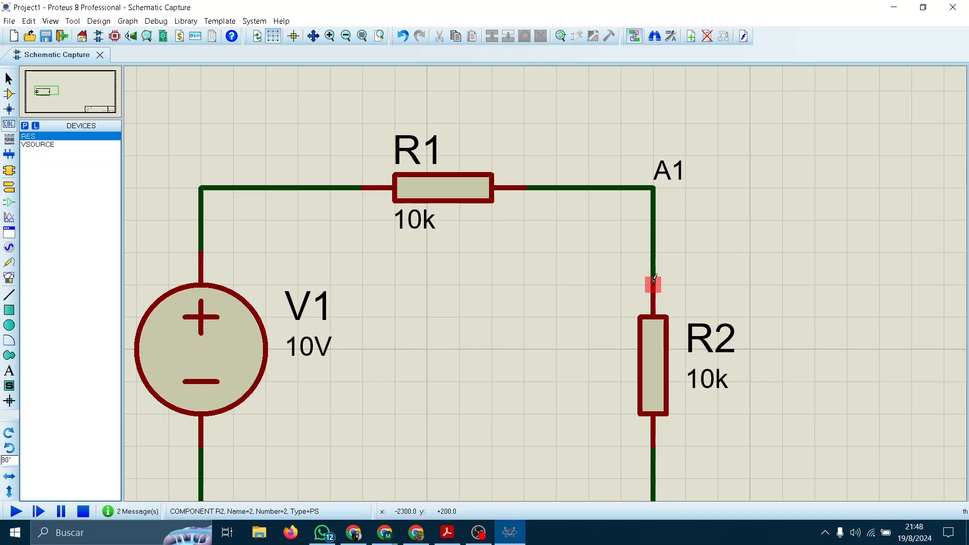
scroll(651, 278, "down", 2)
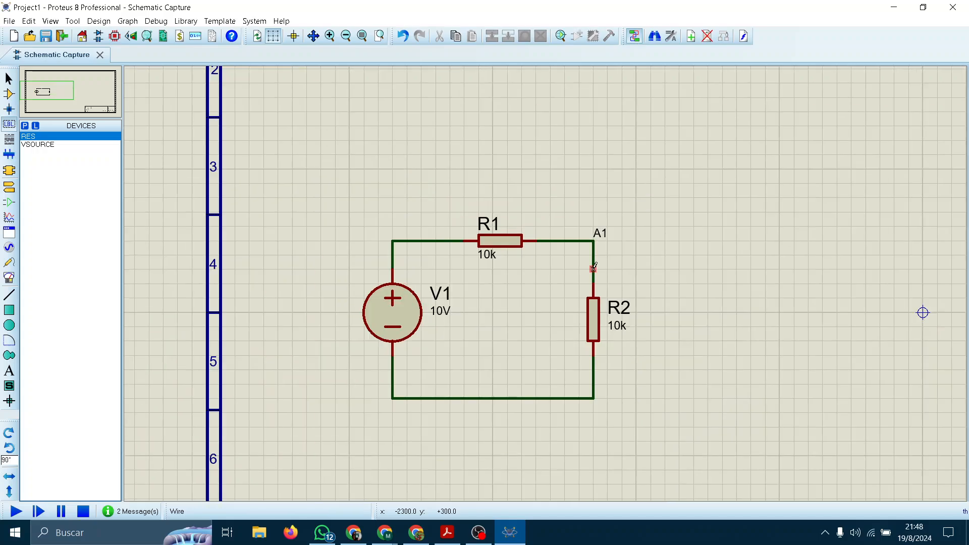
Draw a horizontal bus above the circuit with a short upward bend at its right end
left_click(9, 155)
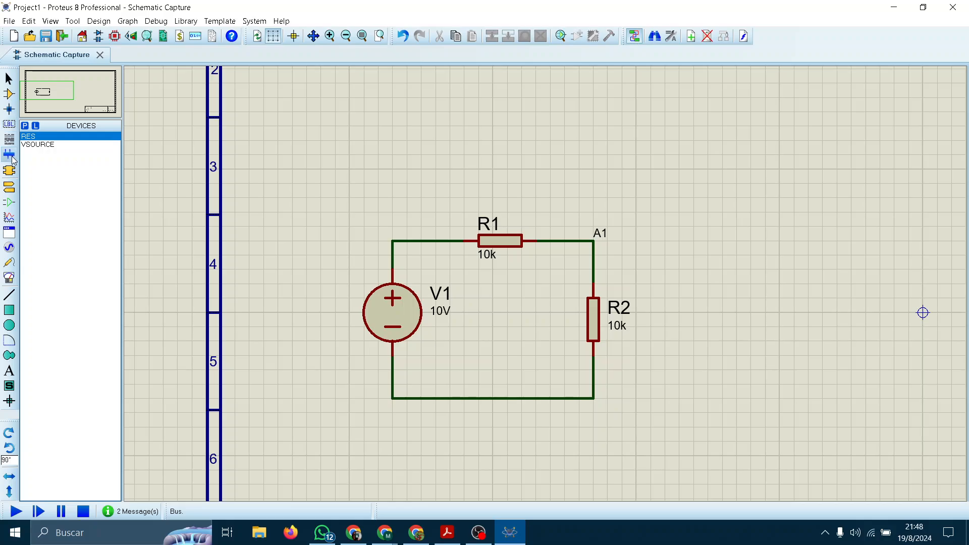
left_click_drag(708, 142, 722, 337)
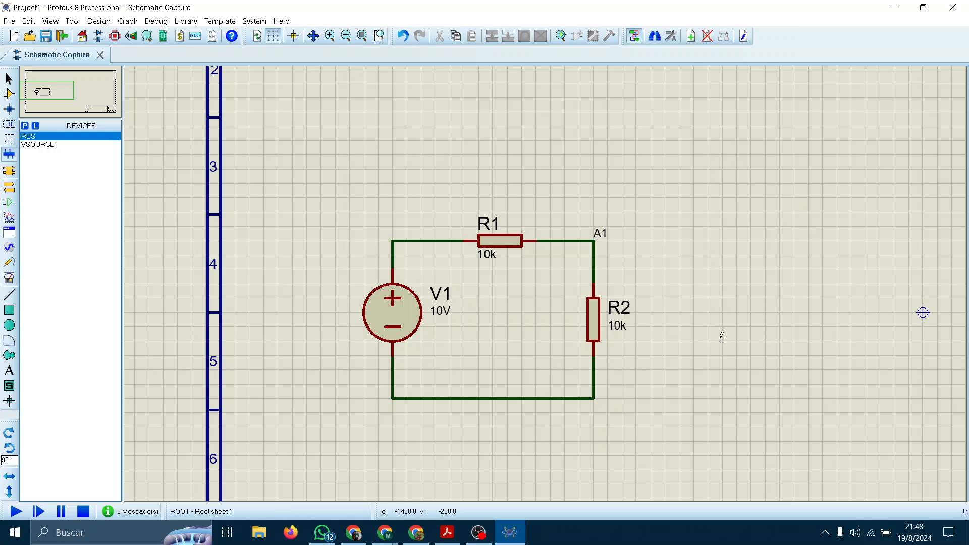
double_click(699, 127)
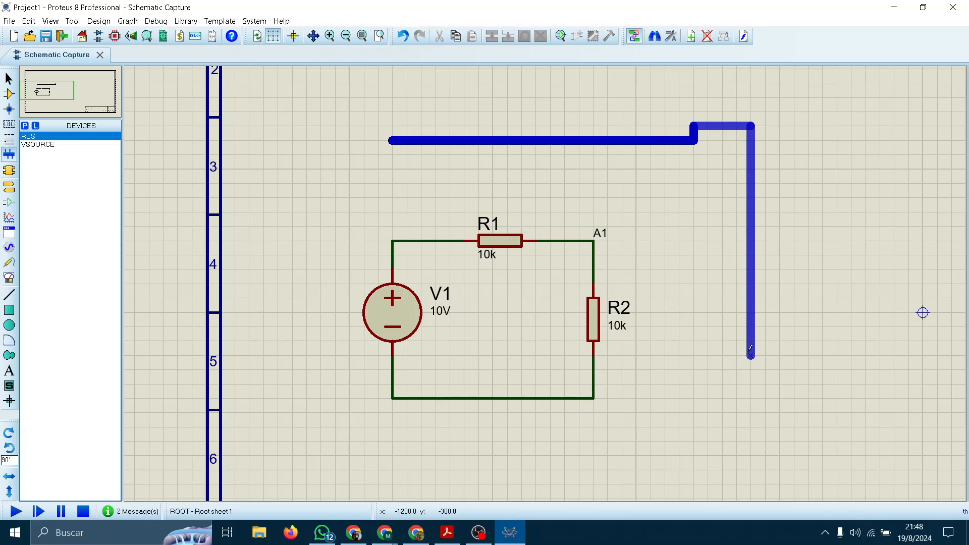
right_click(737, 267)
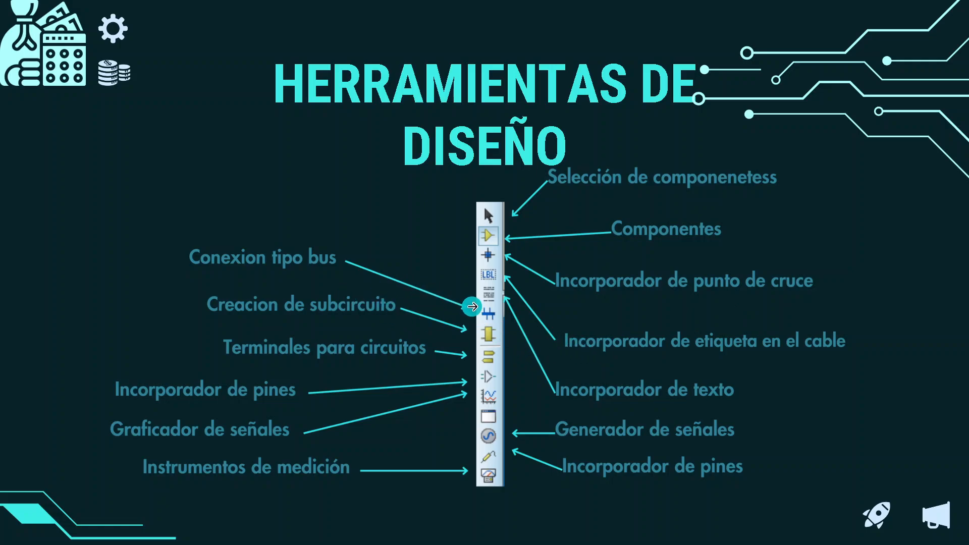
Return to Proteus and examine the A1 wire label and the bus above the circuit
key("alt+Tab")
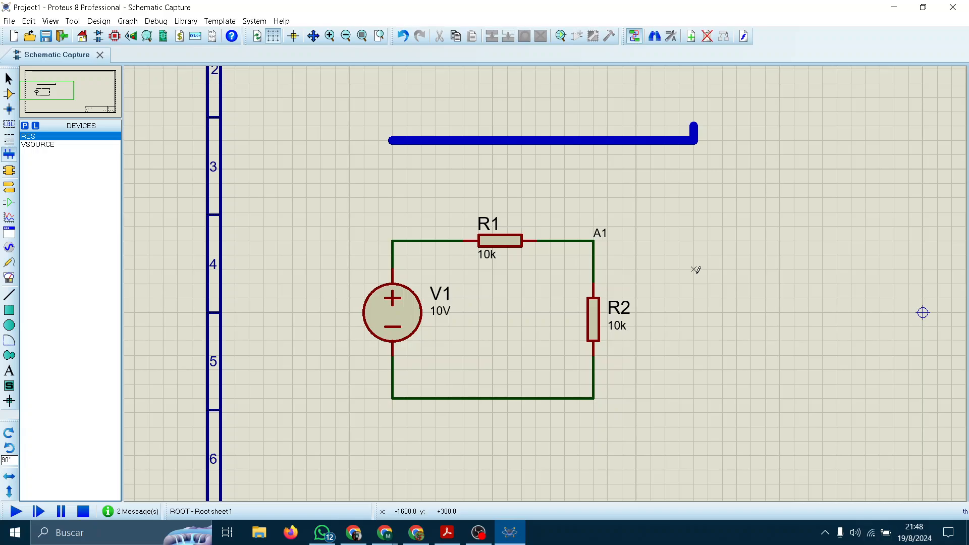
scroll(598, 230, "up", 2)
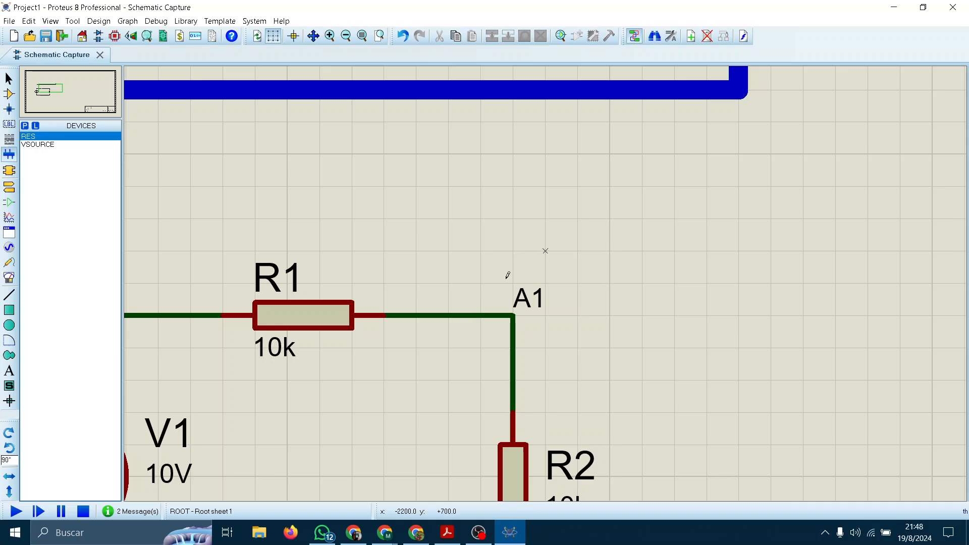
scroll(534, 323, "down", 1)
scroll(545, 283, "up", 1)
scroll(561, 257, "down", 3)
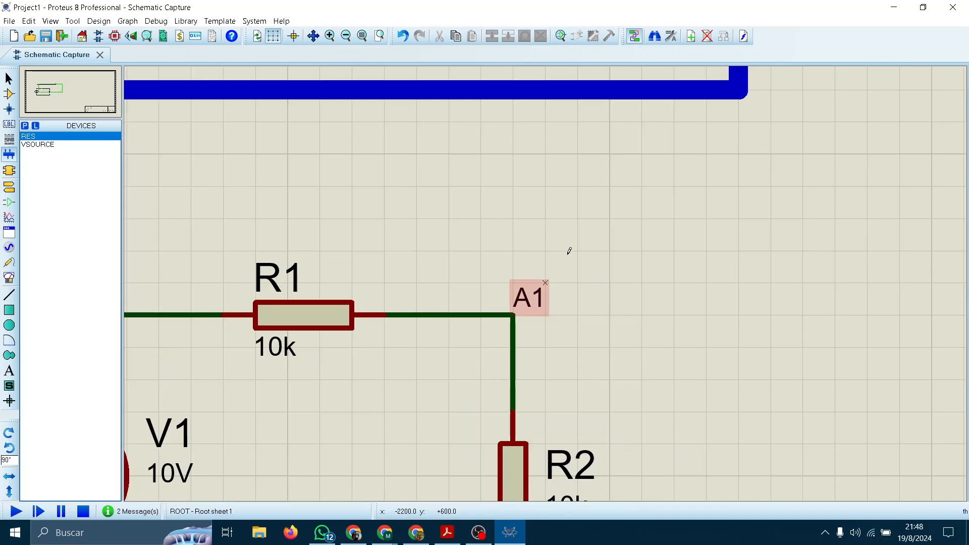
scroll(580, 247, "up", 4)
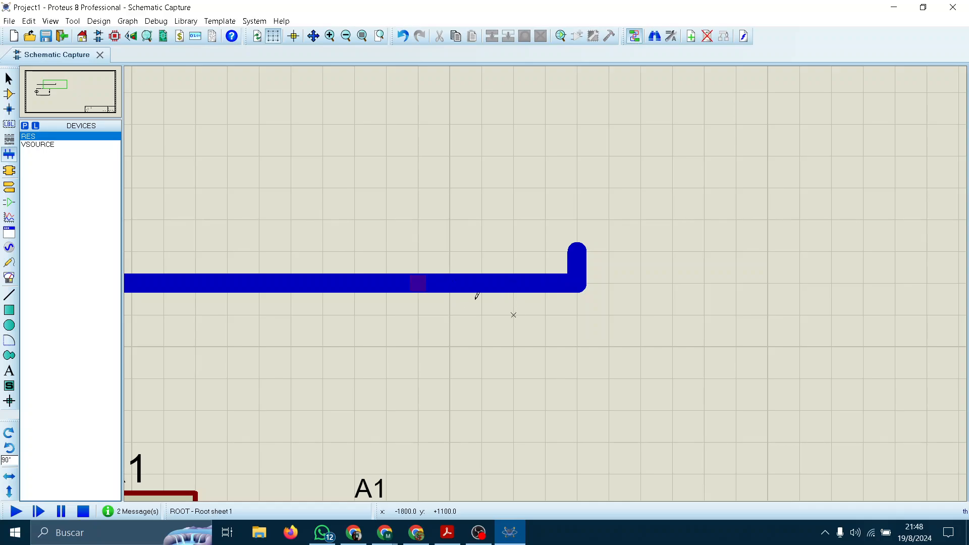
scroll(527, 291, "down", 3)
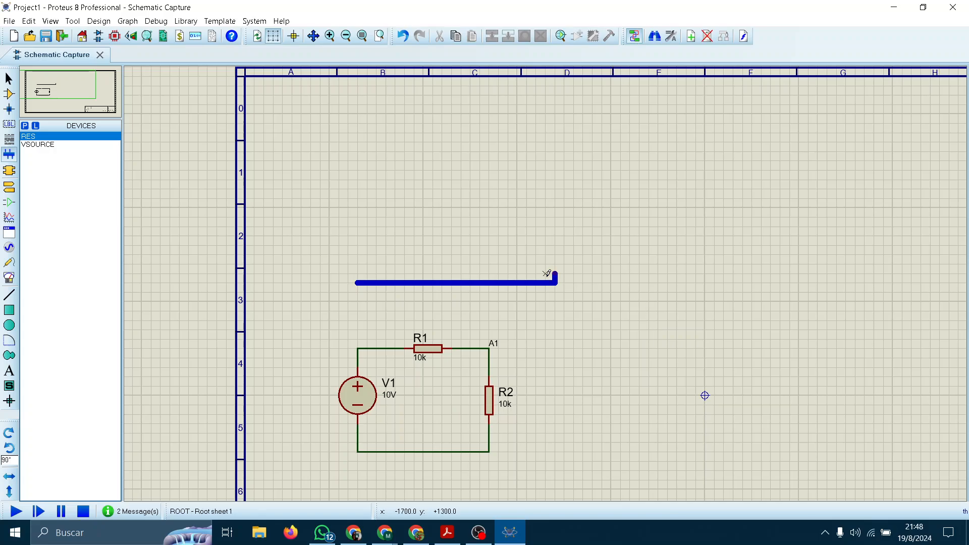
scroll(552, 275, "up", 2)
mouse_move(270, 253)
left_mouse_down()
mouse_move(543, 200)
mouse_move(556, 211)
left_mouse_up()
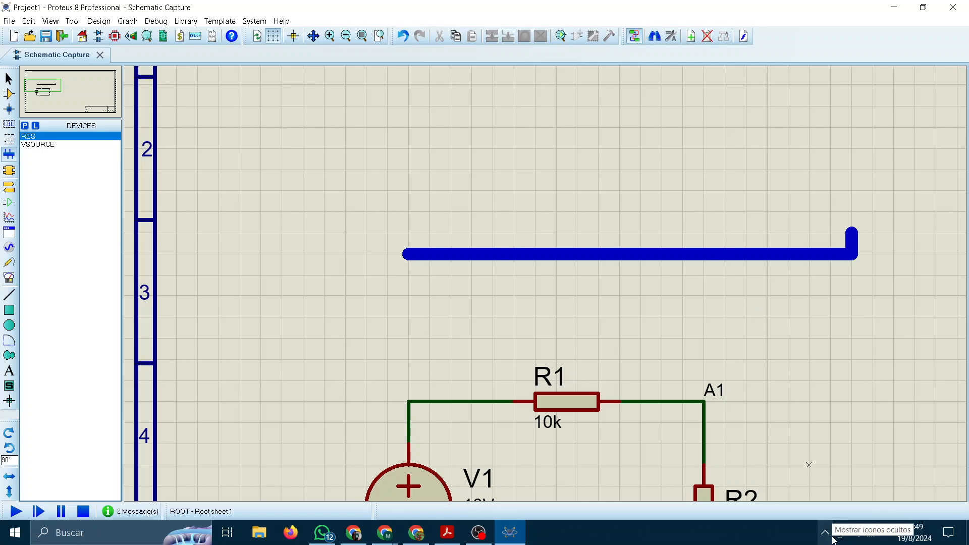
Undo the bus and the A1 wire label
scroll(541, 275, "down", 3)
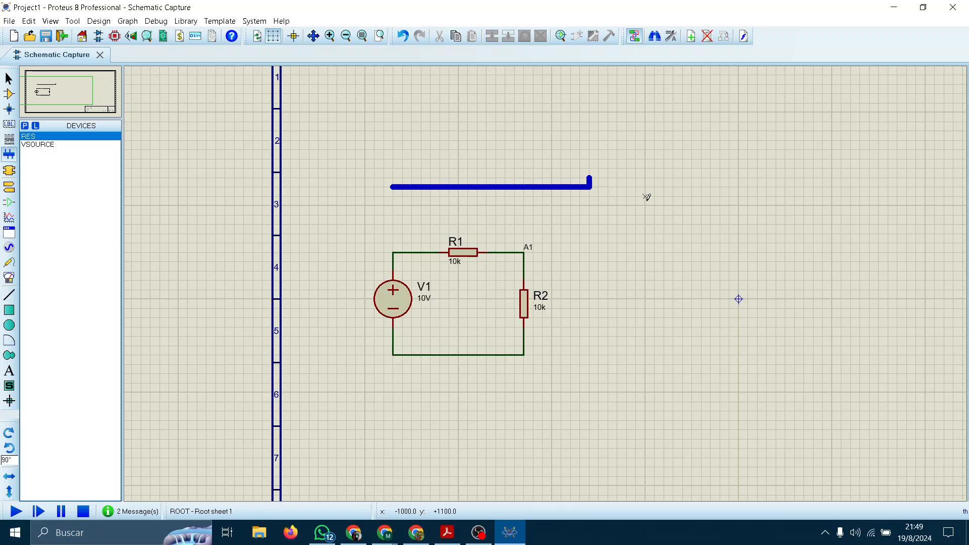
key("ctrl+z")
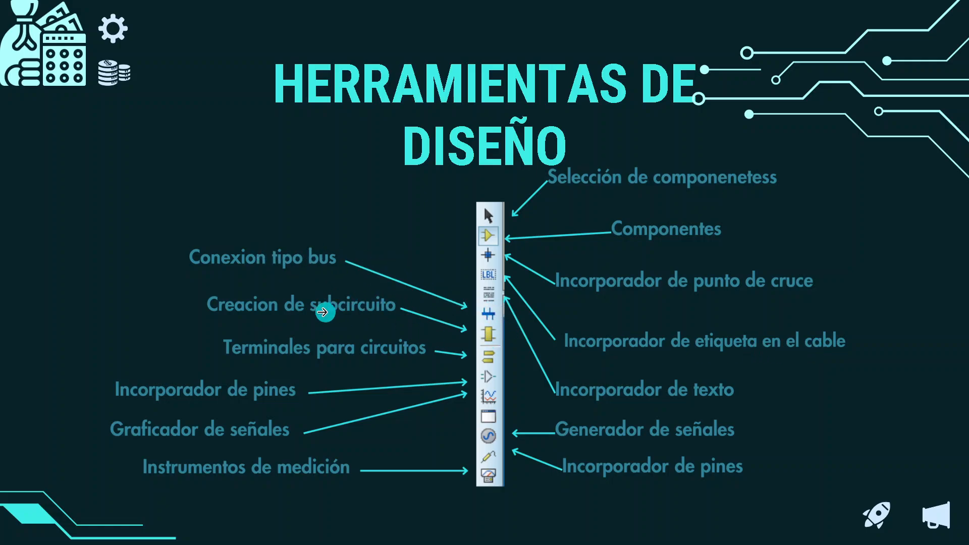
Switch back to Proteus and draw a large rectangular subcircuit block to the right of the V1–R1–R2 circuit
key("alt+Tab")
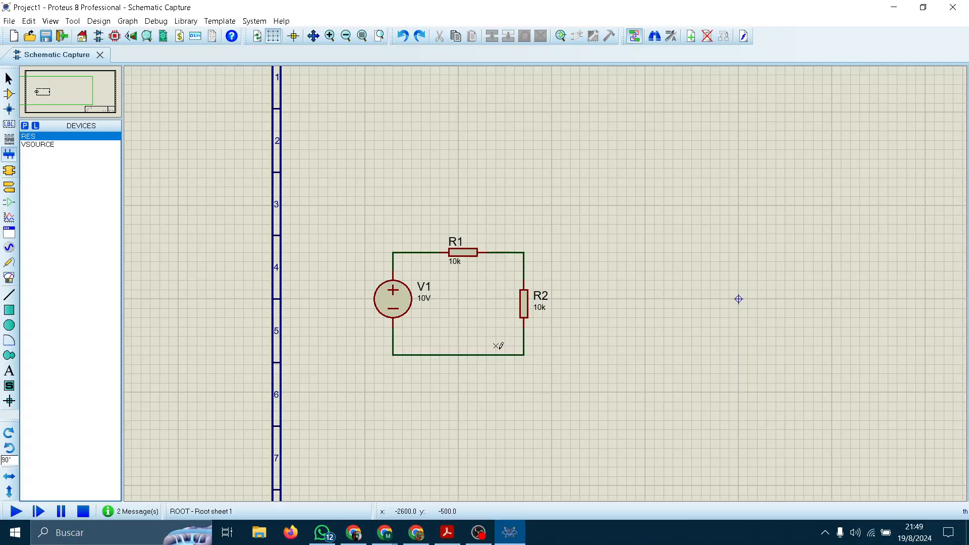
left_click(10, 170)
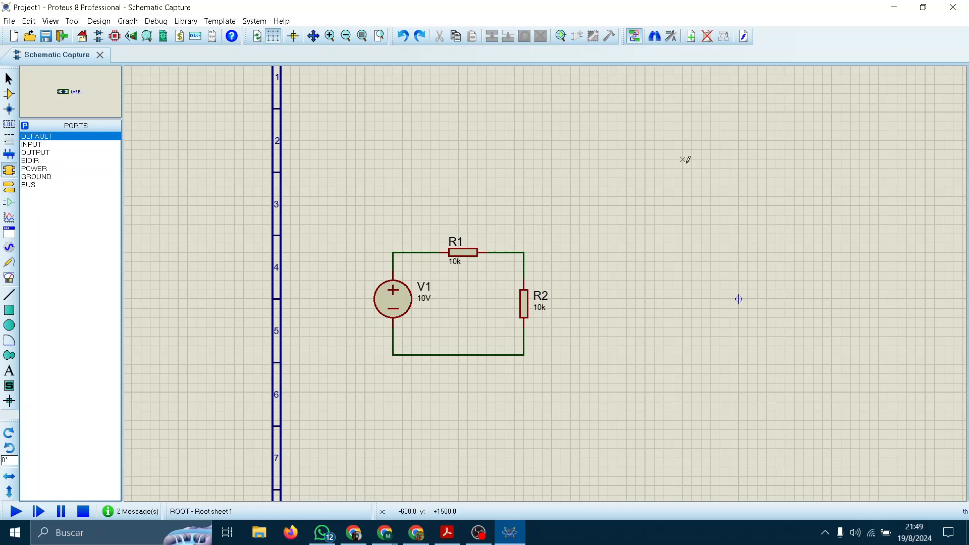
left_click_drag(683, 158, 909, 418)
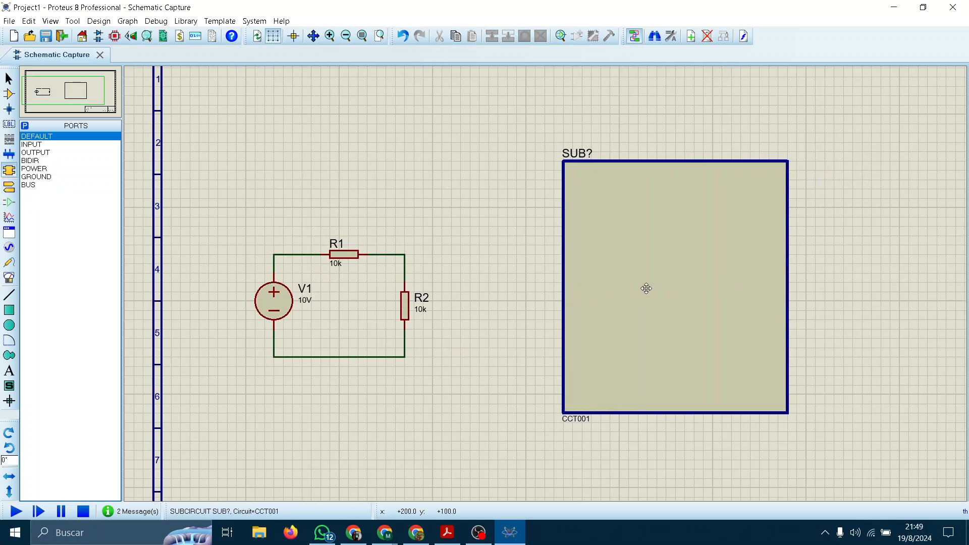
Delete the large subcircuit block beside the V1–R1–R2 circuit
left_click(651, 292)
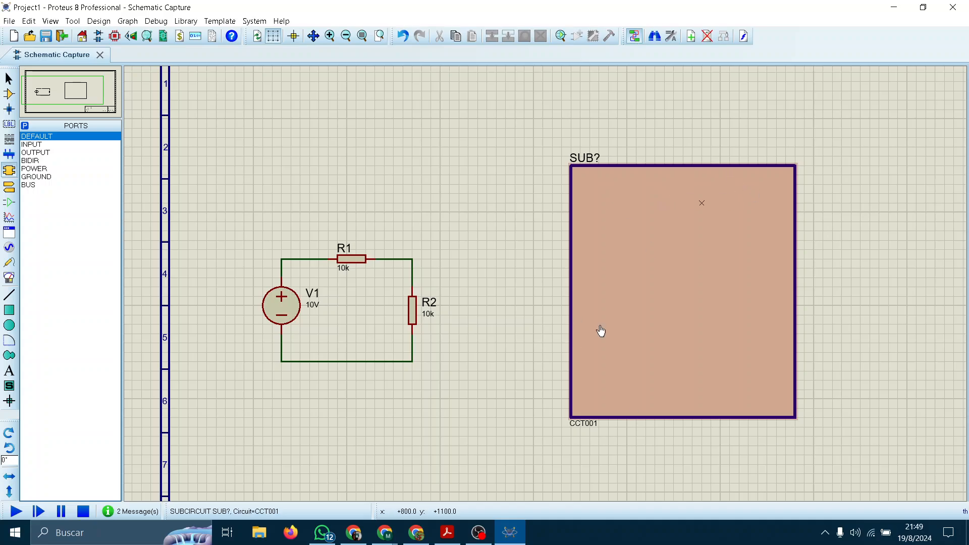
left_click(652, 460)
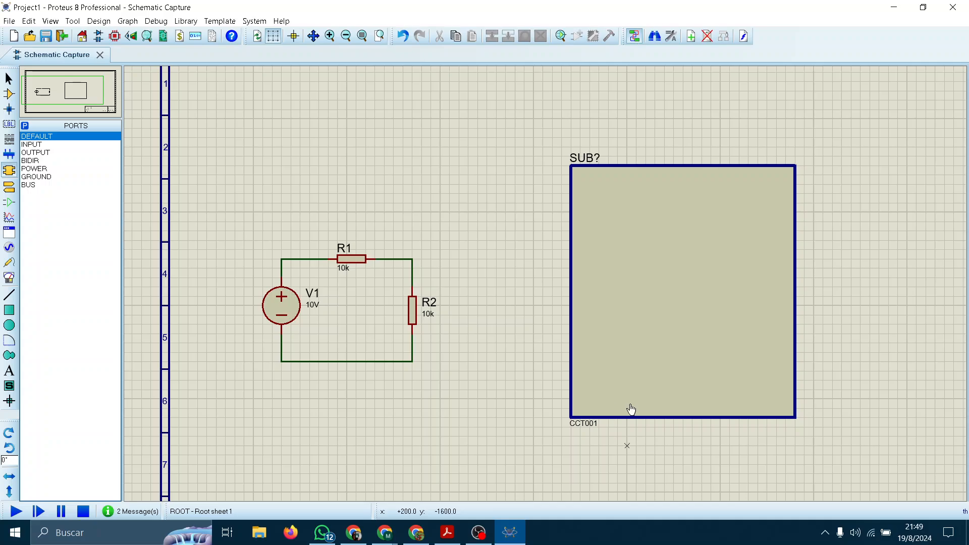
middle_click(671, 231)
scroll(621, 267, "down", 1)
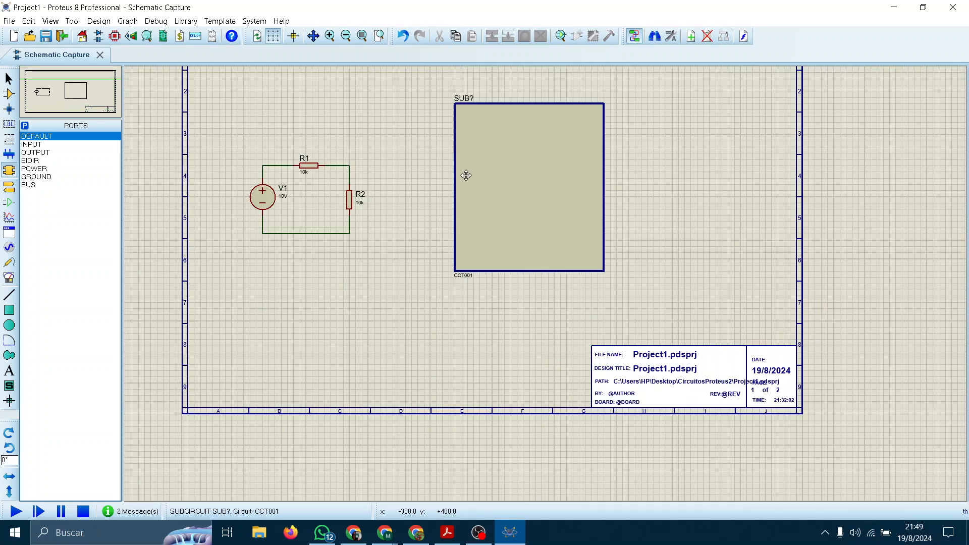
left_click(458, 178)
scroll(355, 210, "down", 1)
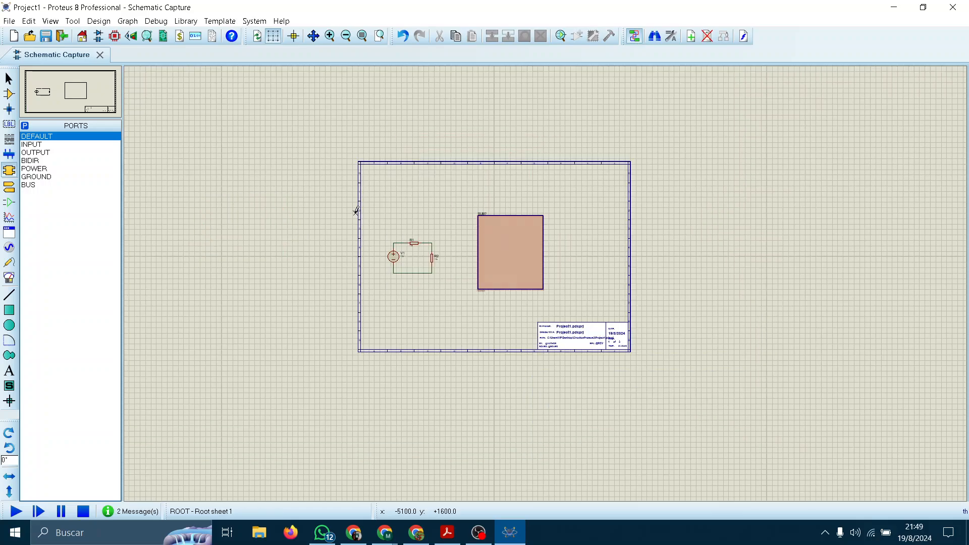
scroll(548, 288, "up", 2)
middle_click(547, 361)
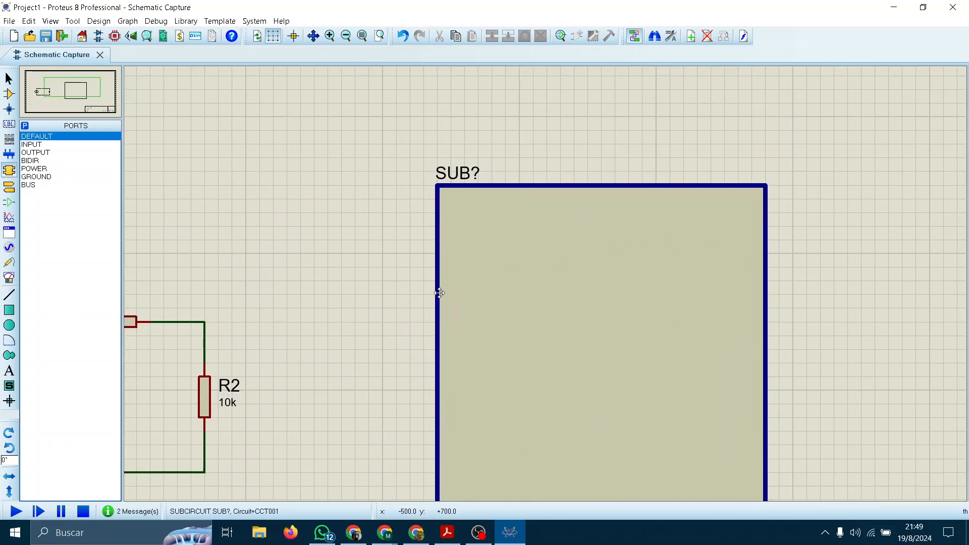
left_click(395, 173)
scroll(457, 249, "down", 1)
key("Delete")
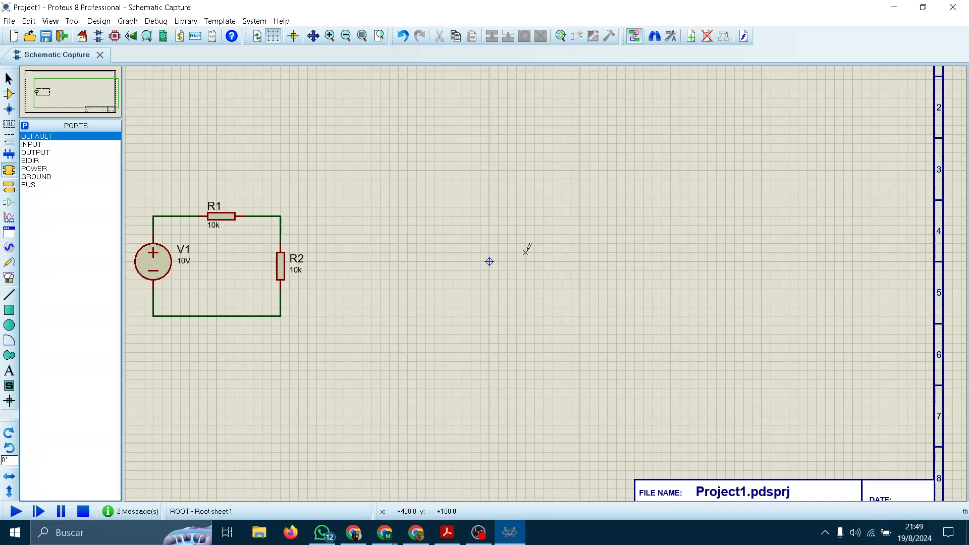
Place a DEFAULT terminal in the empty area to the right of the V1–R1–R2 circuit
left_click(15, 187)
left_click(42, 145)
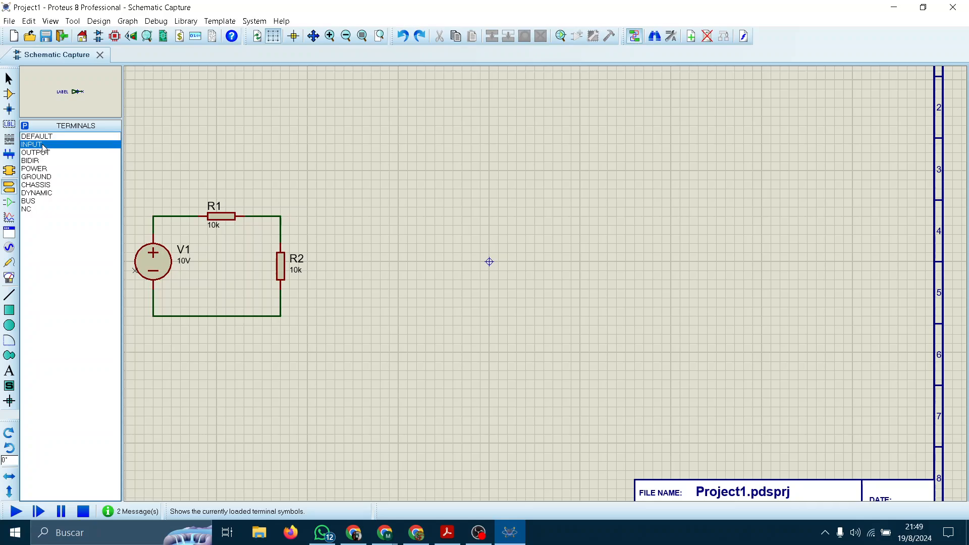
left_click(48, 155)
left_click(49, 140)
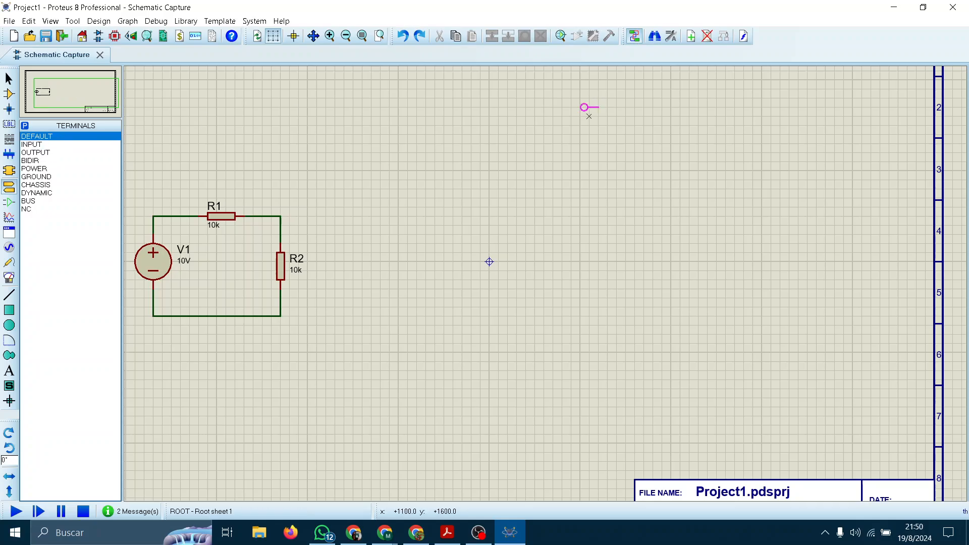
left_click(539, 162)
Place an INPUT terminal below the DEFAULT terminal and an OUTPUT terminal to its right
left_click(46, 151)
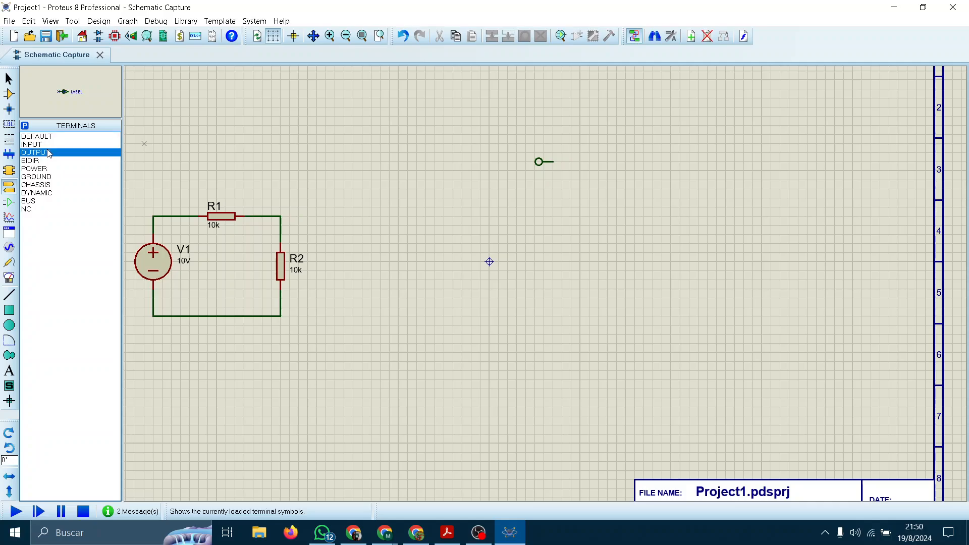
left_click(46, 138)
left_click(52, 143)
left_click(536, 196)
left_click(526, 225)
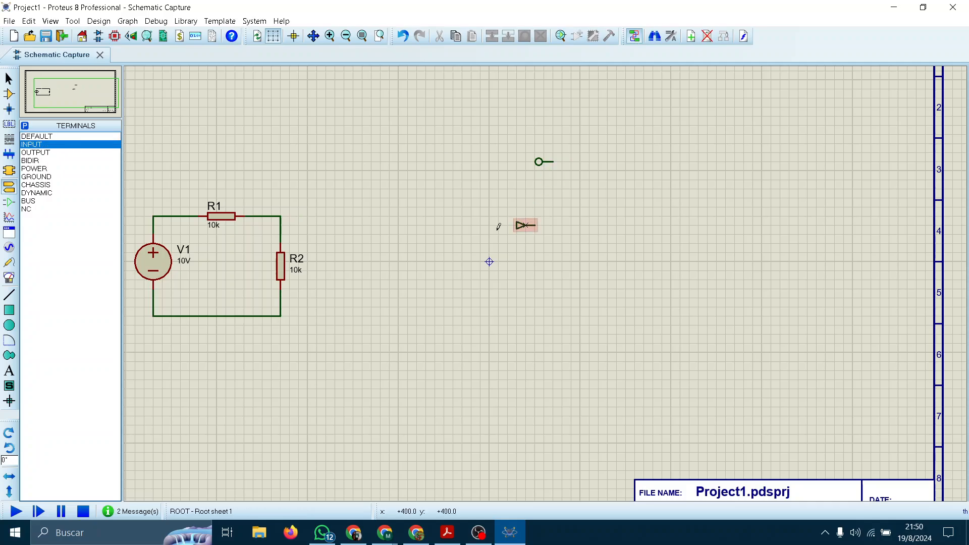
left_click(35, 152)
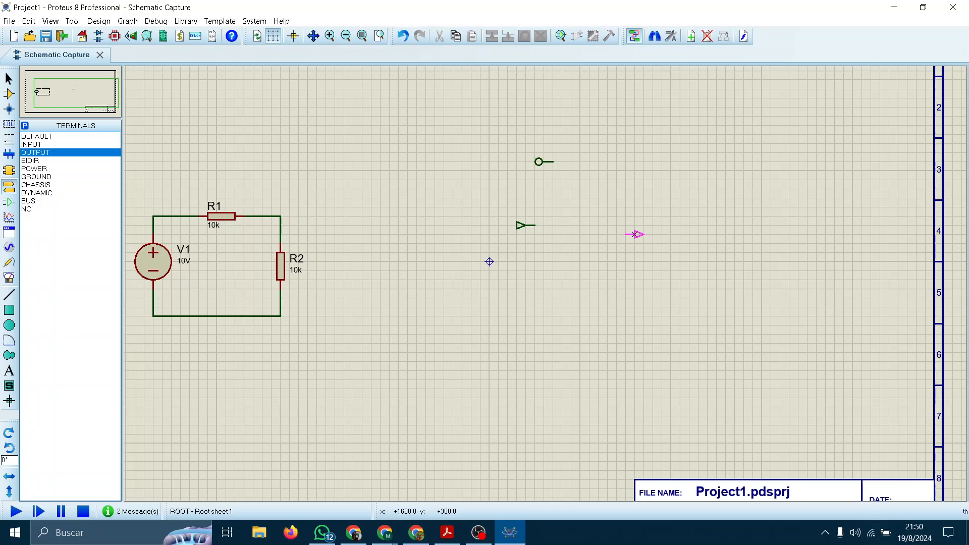
left_click(635, 234)
Place a GROUND terminal below the OUTPUT terminal and a POWER terminal below the INPUT terminal
left_click(52, 169)
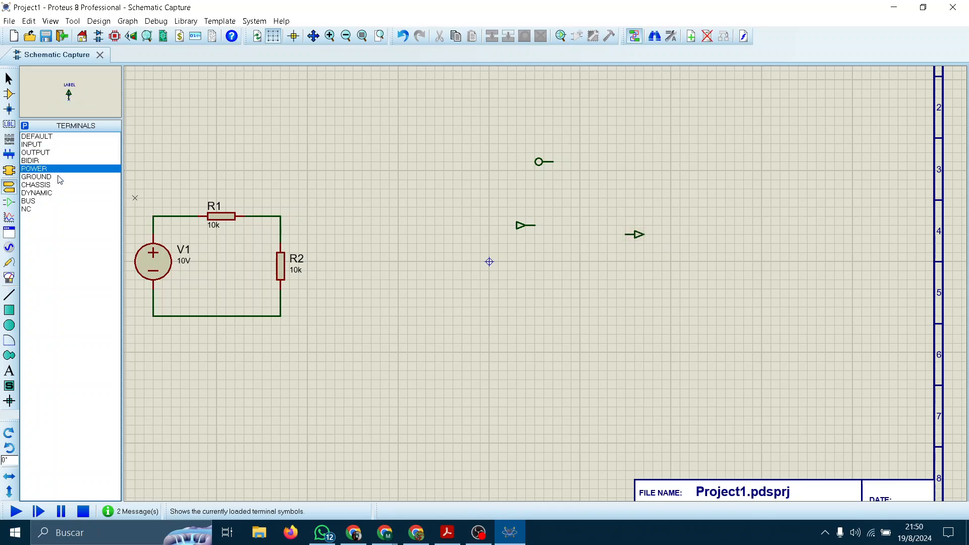
left_click(54, 178)
left_click(627, 333)
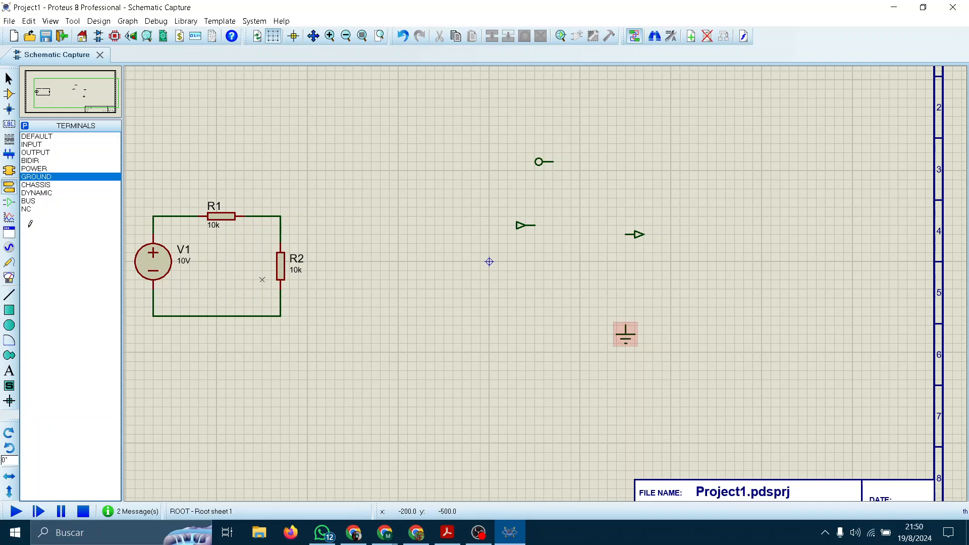
left_click(50, 193)
left_click(57, 170)
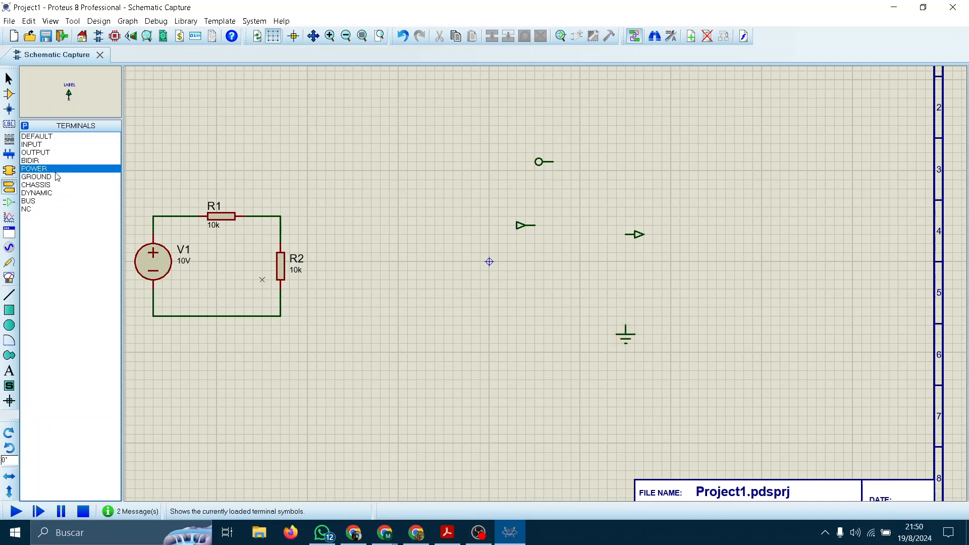
left_click(526, 306)
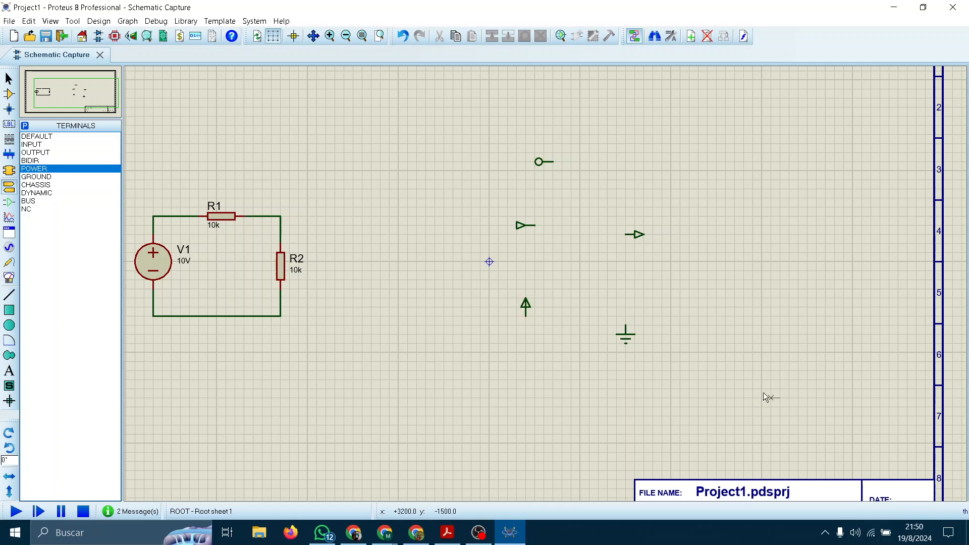
Delete all the terminals placed to the right of the circuit
left_click_drag(778, 398, 444, 142)
key("Delete")
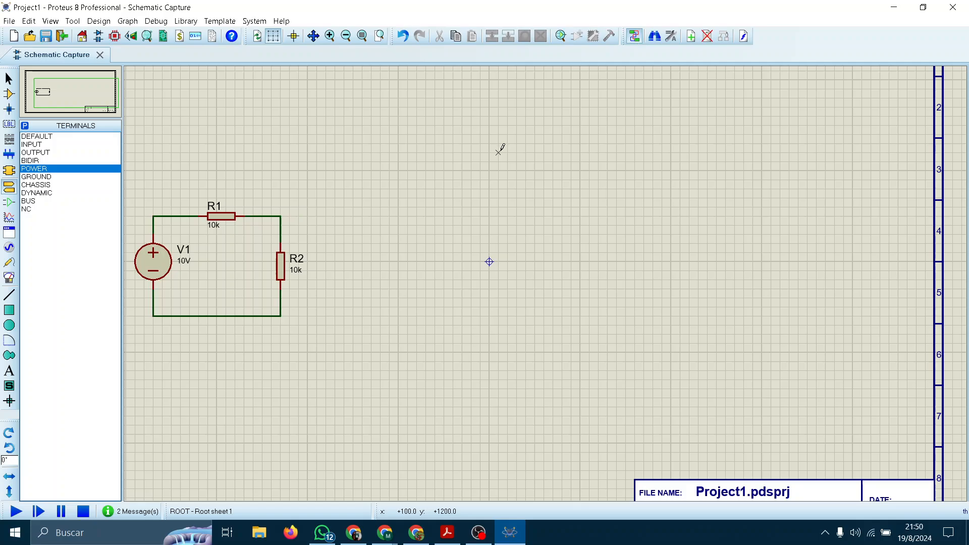
middle_click(633, 262)
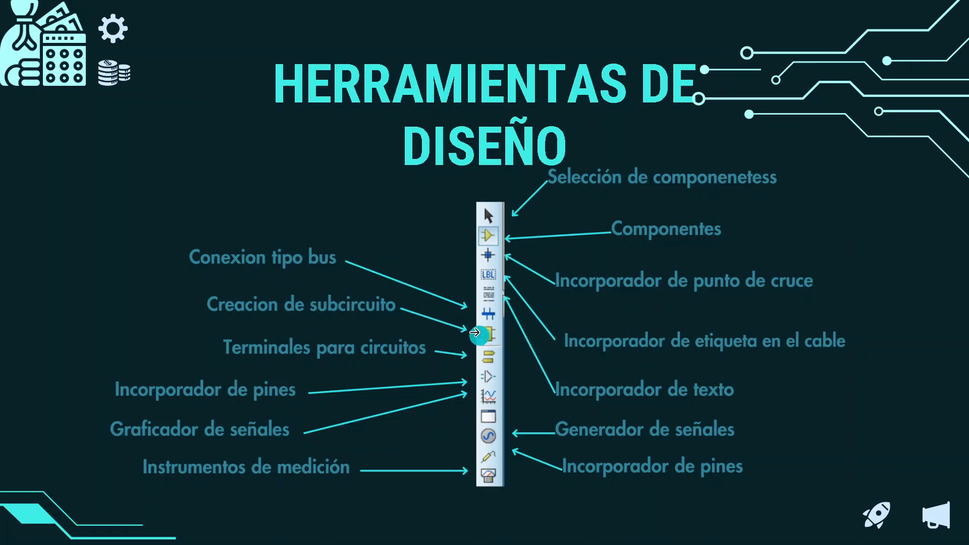
Return to Proteus from the slides and open a new text script block to the right of R2
key("Escape")
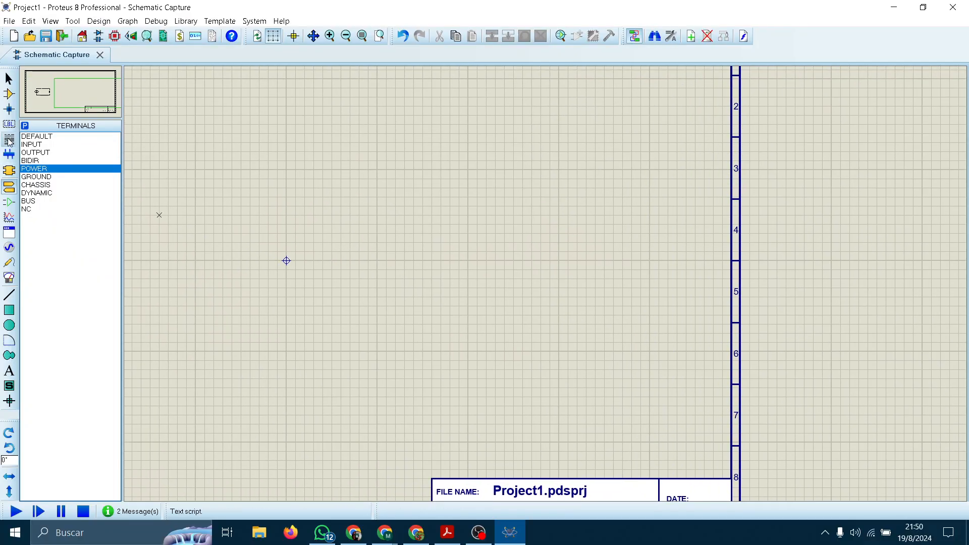
left_click(9, 141)
left_click(347, 249)
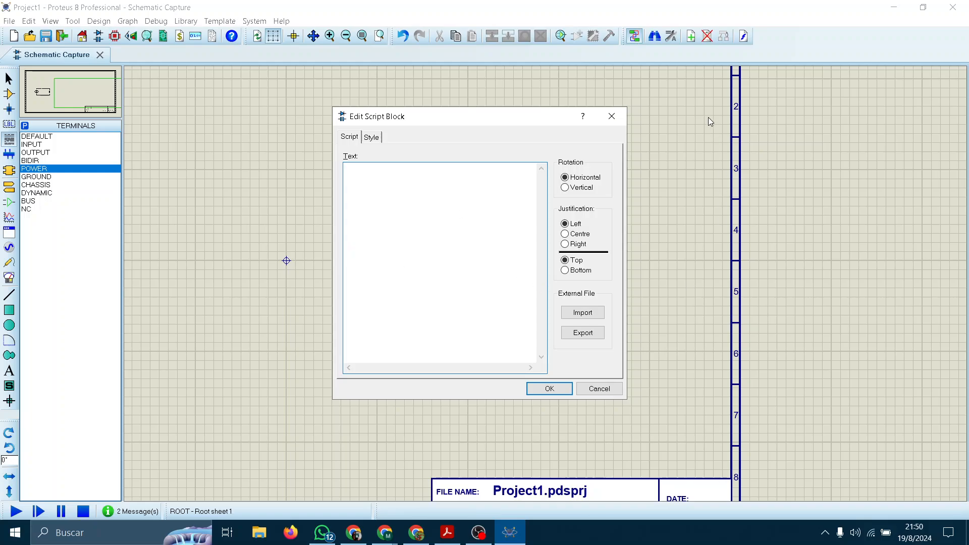
left_click(616, 120)
middle_click(494, 166)
scroll(548, 284, "up", 2)
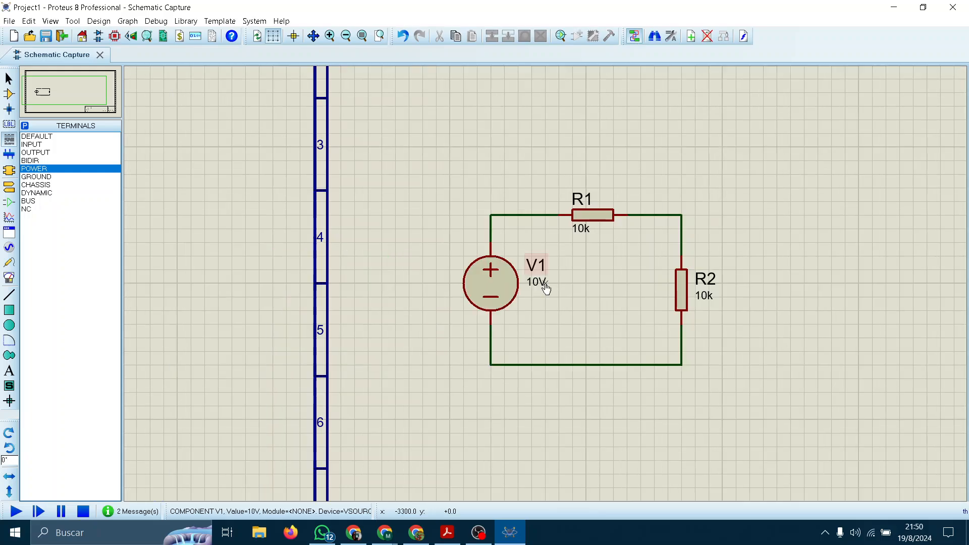
left_click(853, 263)
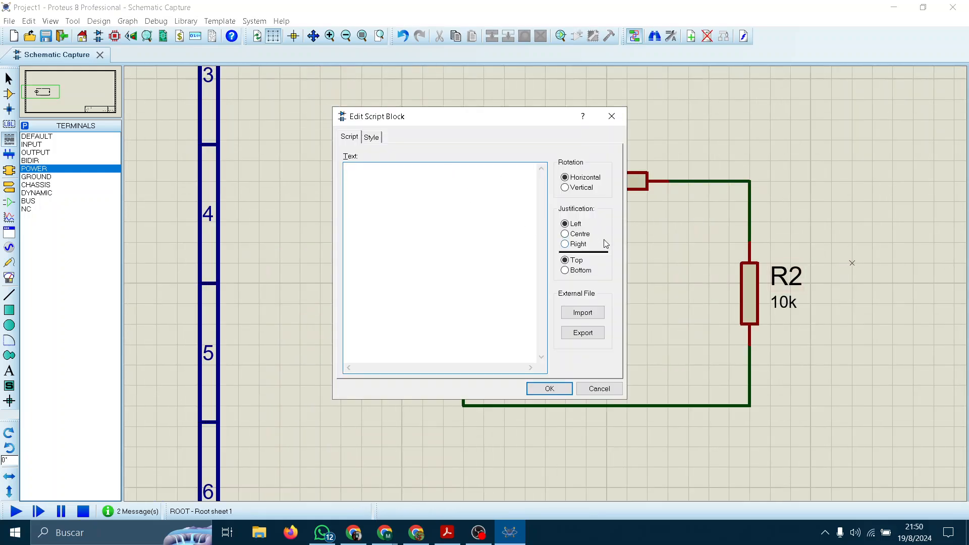
Enter the voltage divider calculation VR2=R2/(R1+R2)*V1=10/(10+10)*10=10*1/2=5V in the script block and place it beside R2
type("VR2=R2/(R1+R2)*")
type("V1=10")
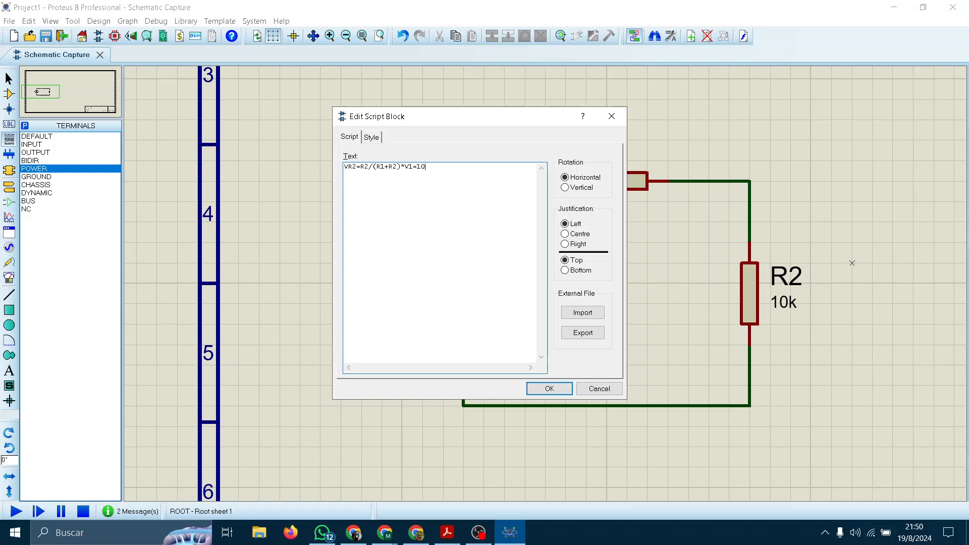
type("/(10+10)*10=1/2")
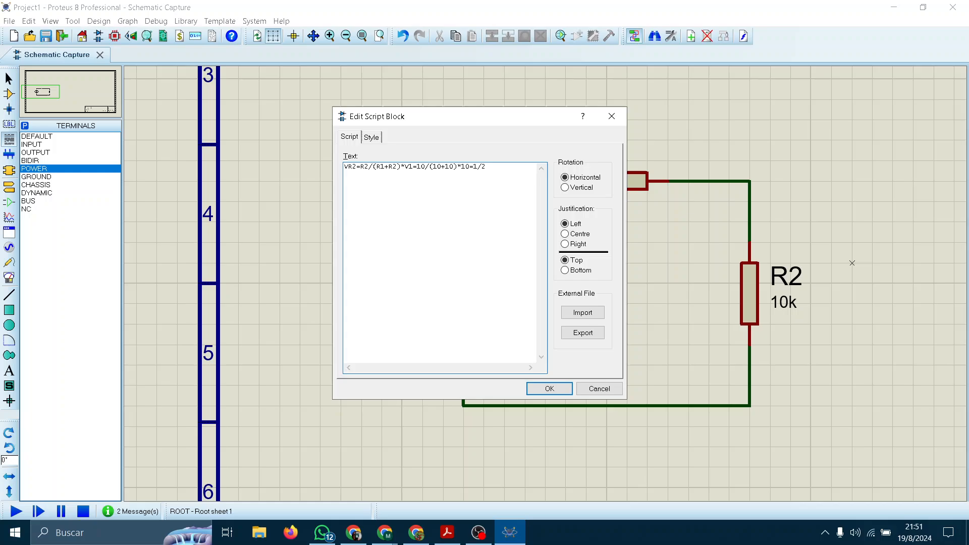
left_click(478, 166)
type("*")
key("Left")
type("10")
left_click(548, 388)
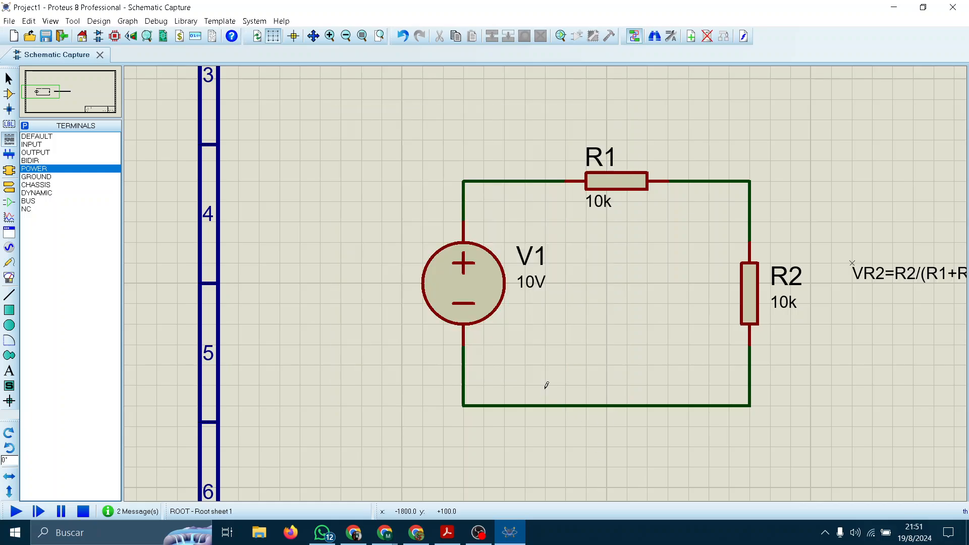
left_click(807, 365)
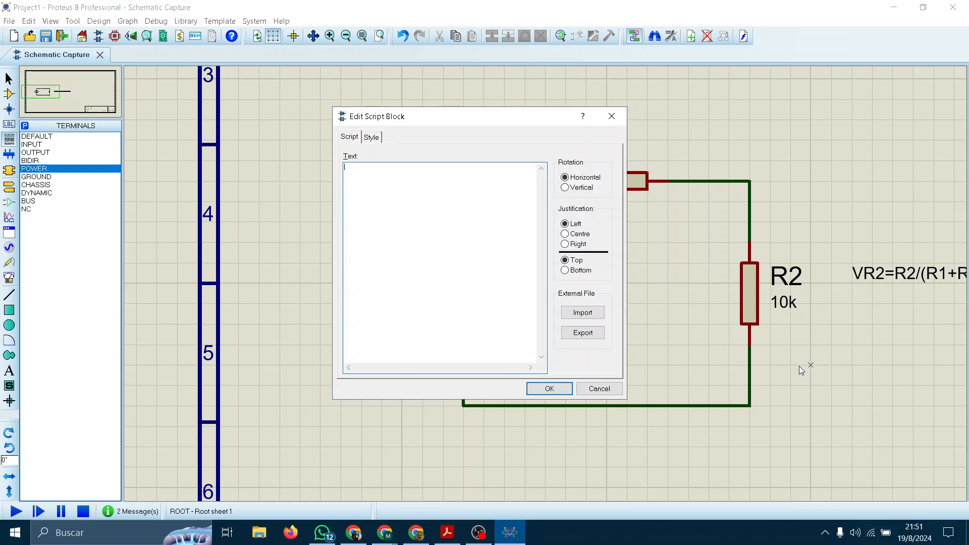
left_click(616, 116)
Move the VR2 calculation text closer to the circuit, just above and to the right of R2's label
left_click(9, 78)
middle_click(539, 246)
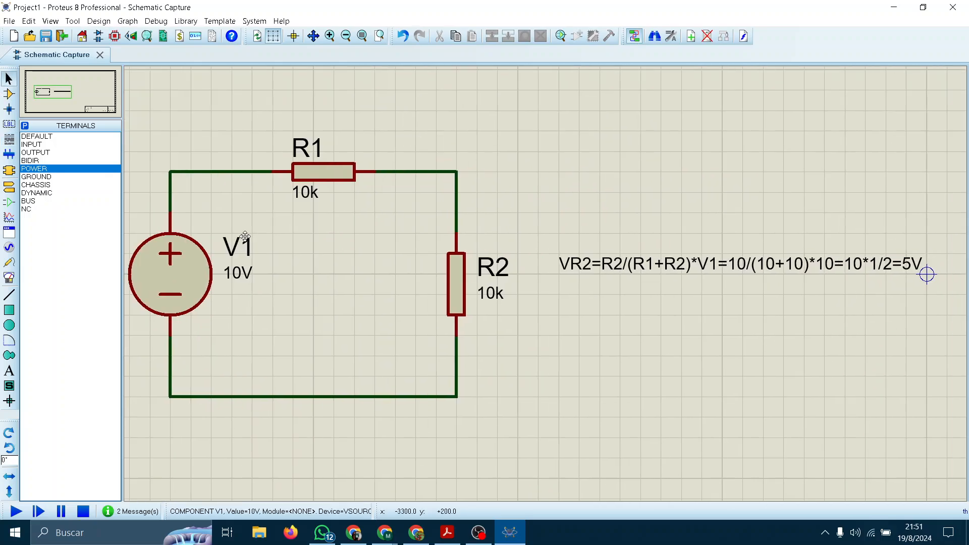
left_click(775, 257)
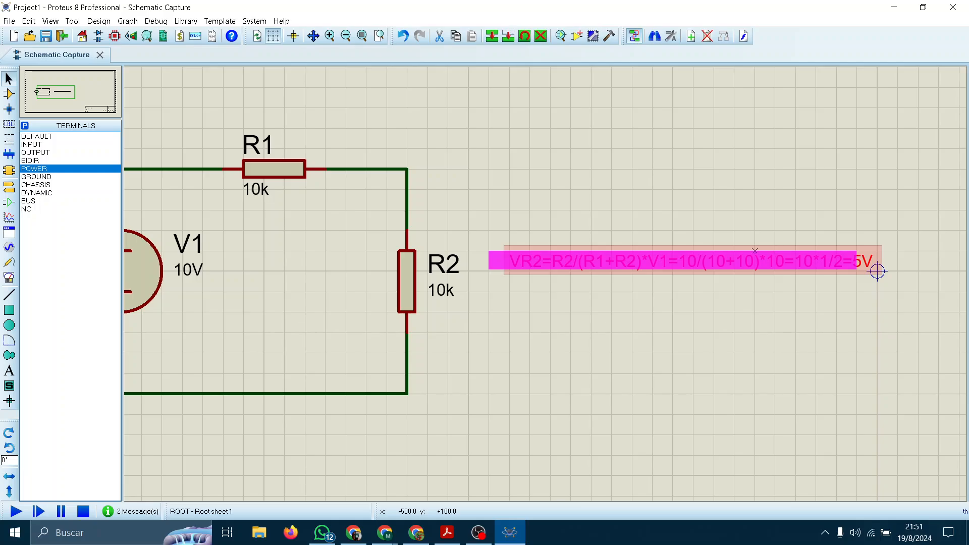
left_click_drag(754, 258, 735, 258)
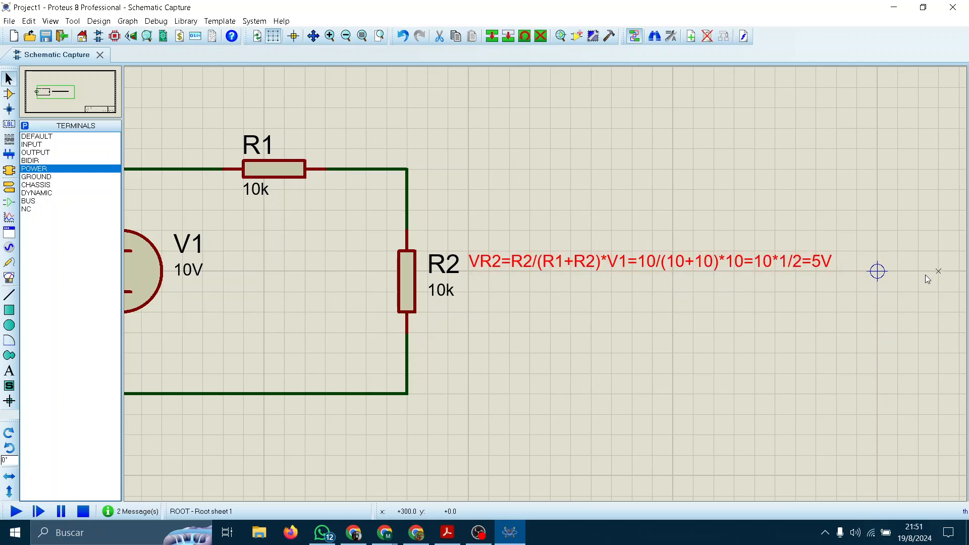
middle_click(499, 269)
scroll(580, 276, "up", 1)
scroll(631, 284, "down", 2)
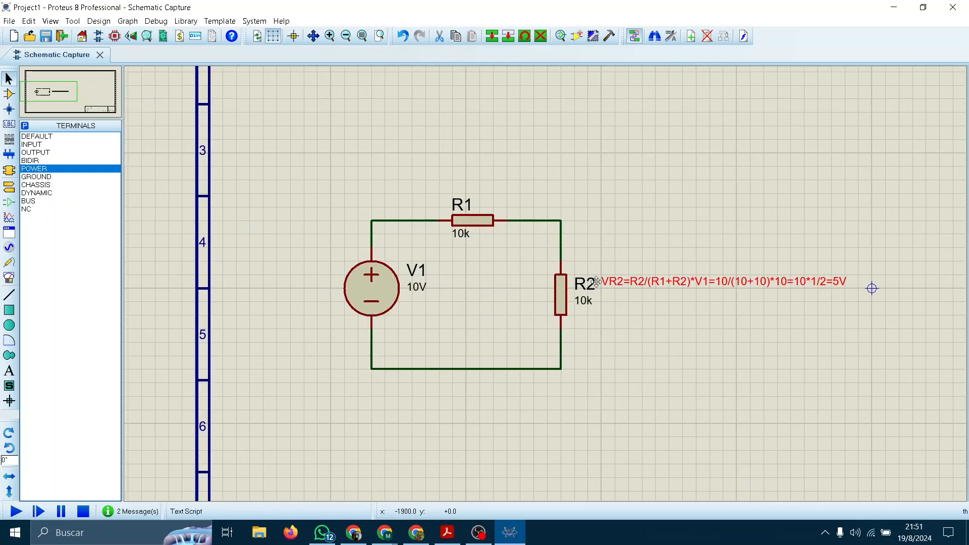
left_click_drag(568, 281, 580, 221)
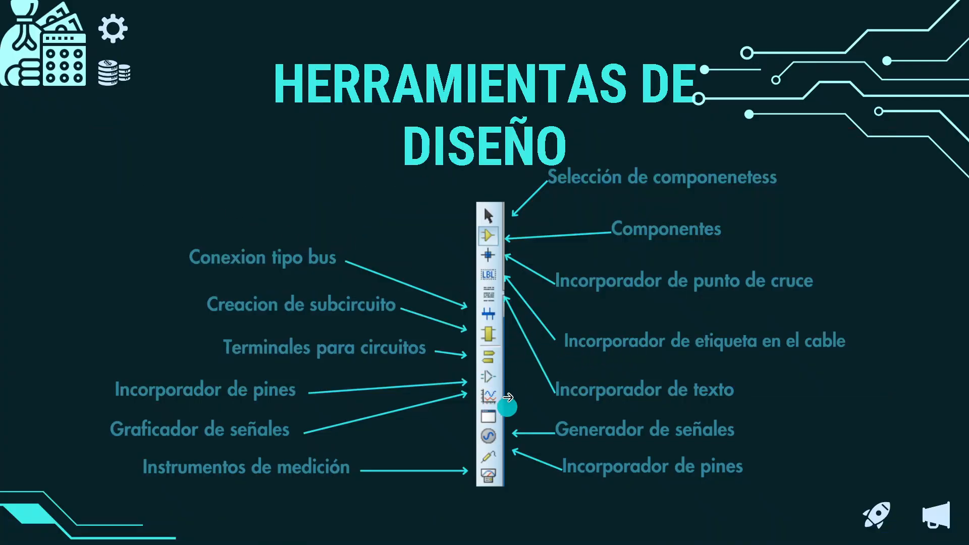
Return to Proteus from the slides and examine the available pin, port, terminal and graph types
key("alt+Tab")
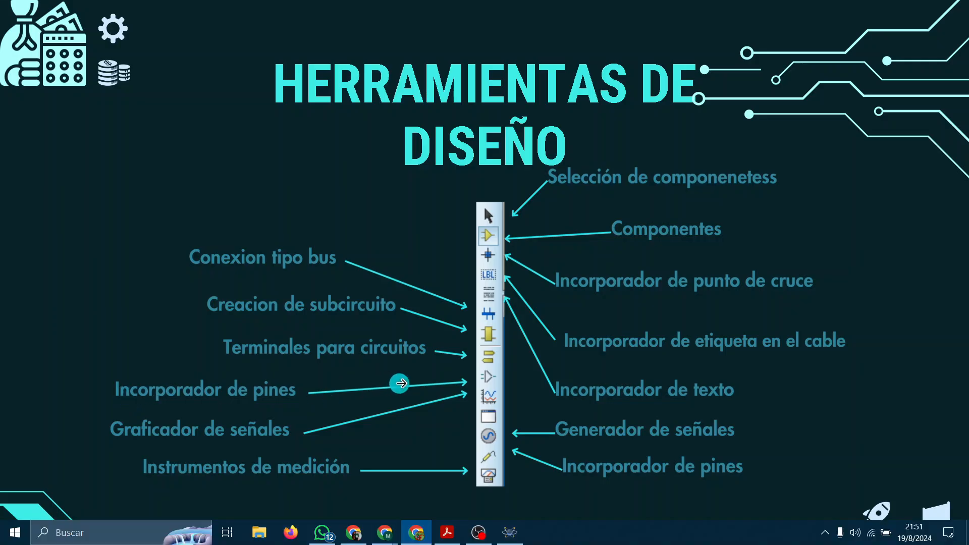
left_click(6, 202)
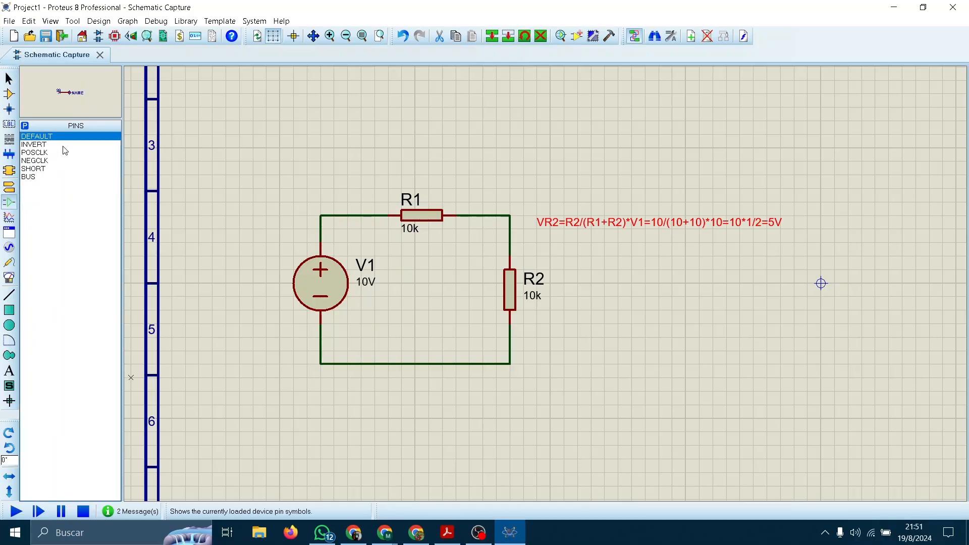
left_click(79, 170)
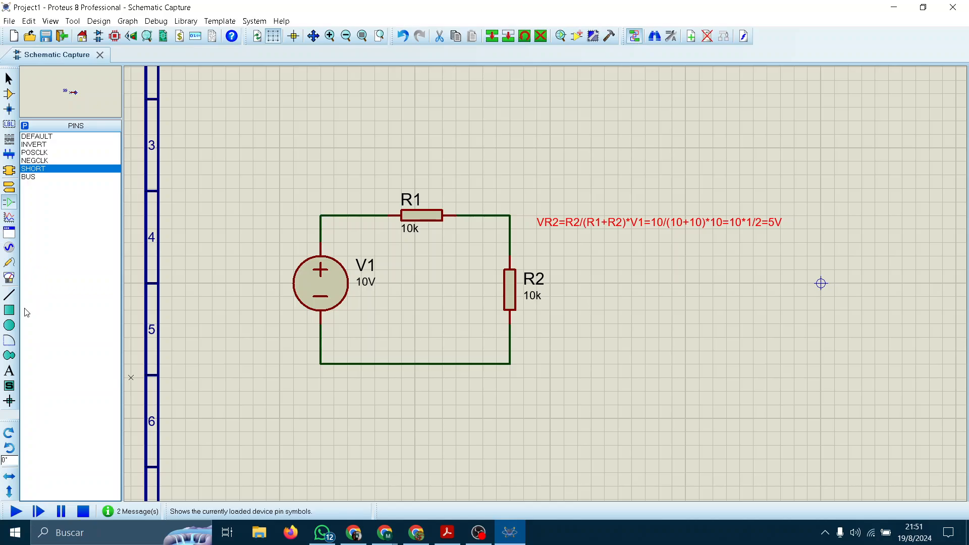
left_click(9, 187)
left_click(10, 172)
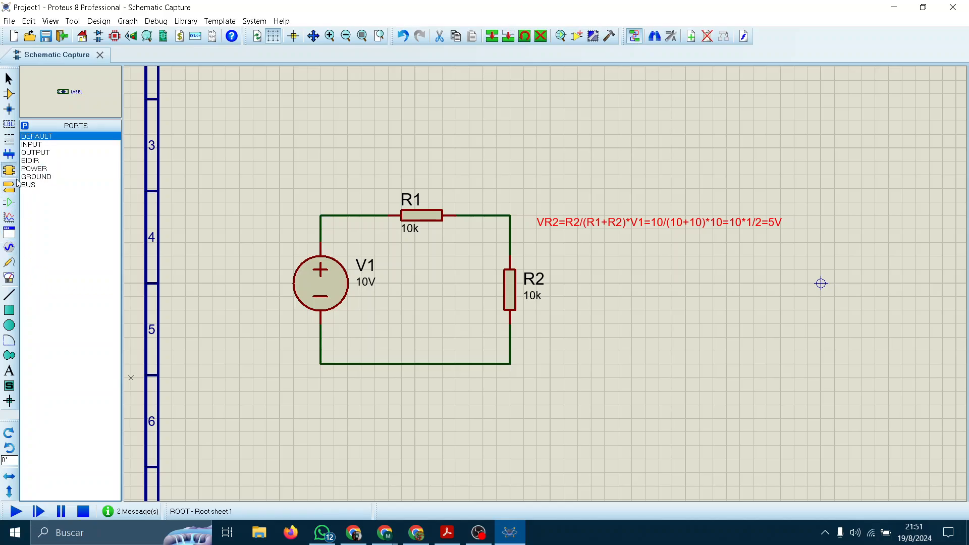
left_click(10, 186)
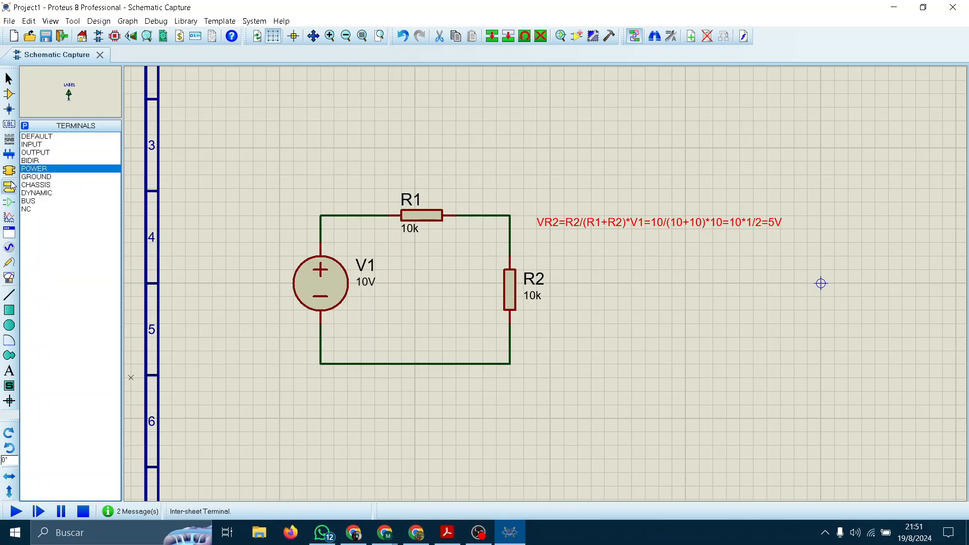
left_click(11, 217)
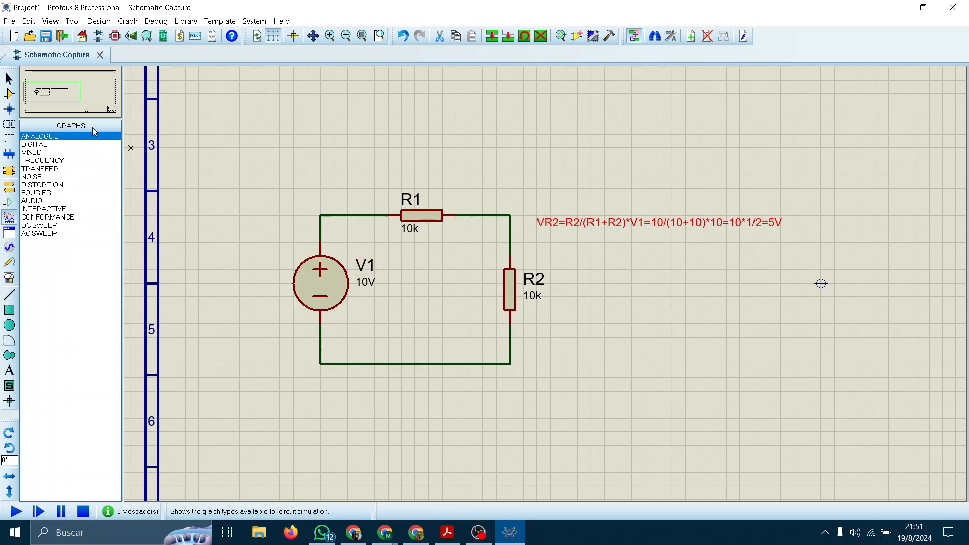
Place an analogue analysis graph in the blank area beside the voltage divider circuit and delete it
left_click_drag(573, 254, 532, 232)
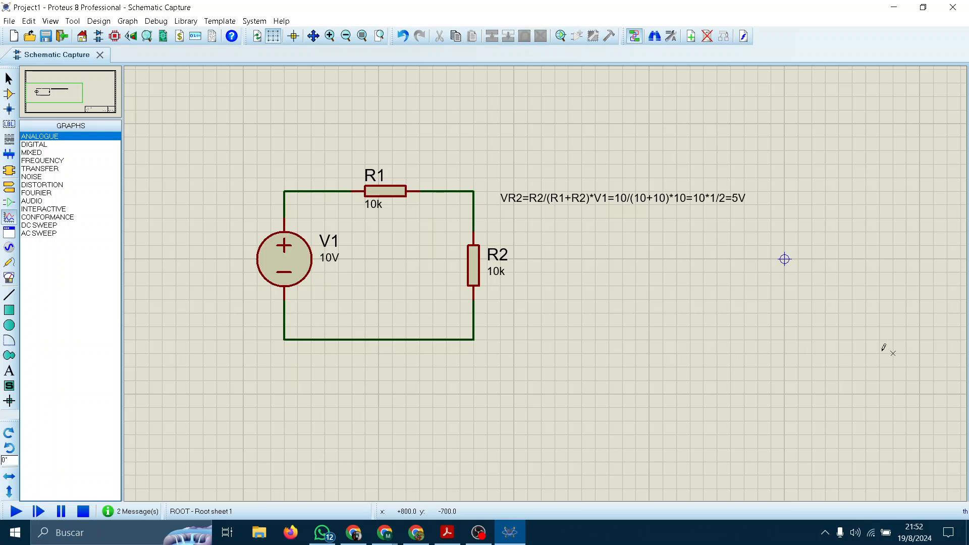
left_click_drag(580, 275, 883, 449)
middle_click(783, 398)
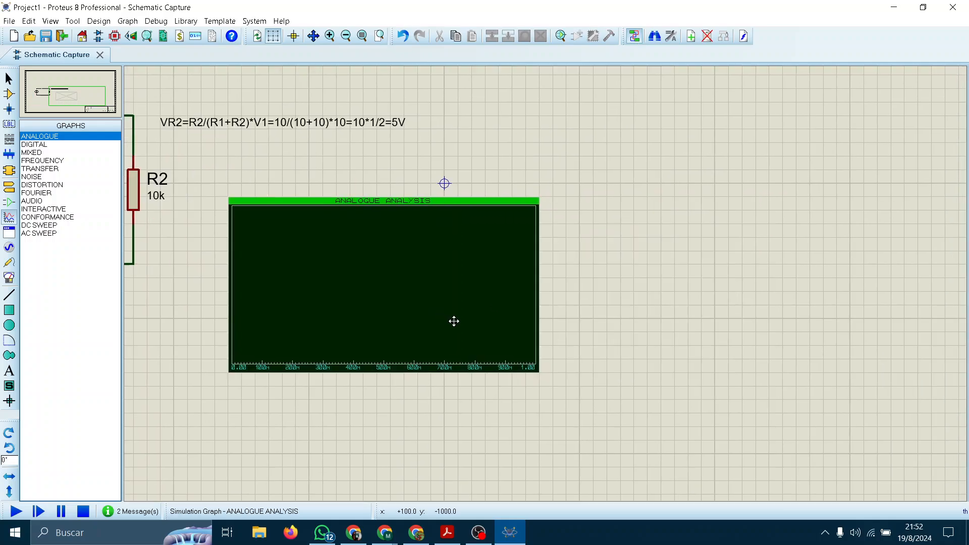
left_click(475, 334)
middle_click(348, 296)
left_click(550, 284)
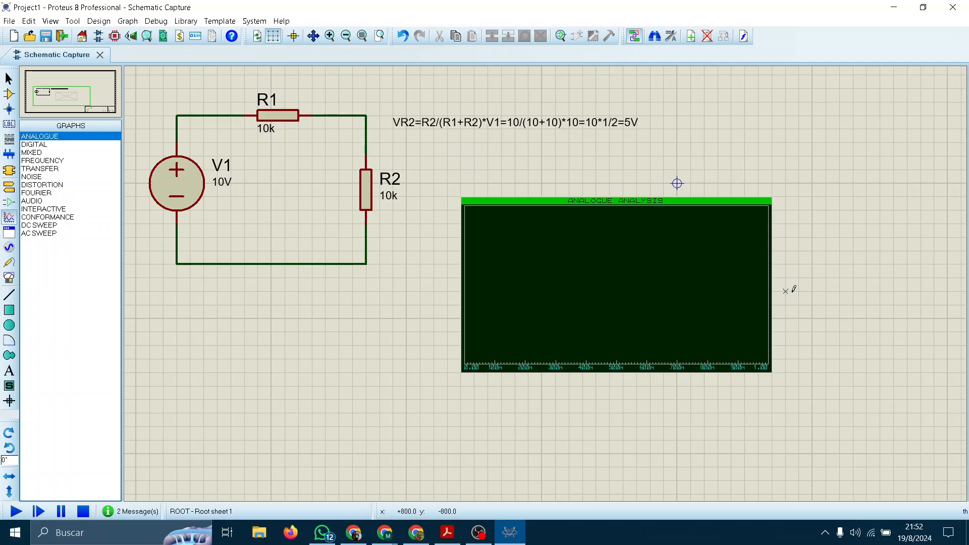
scroll(737, 314, "up", 1)
middle_click(664, 363)
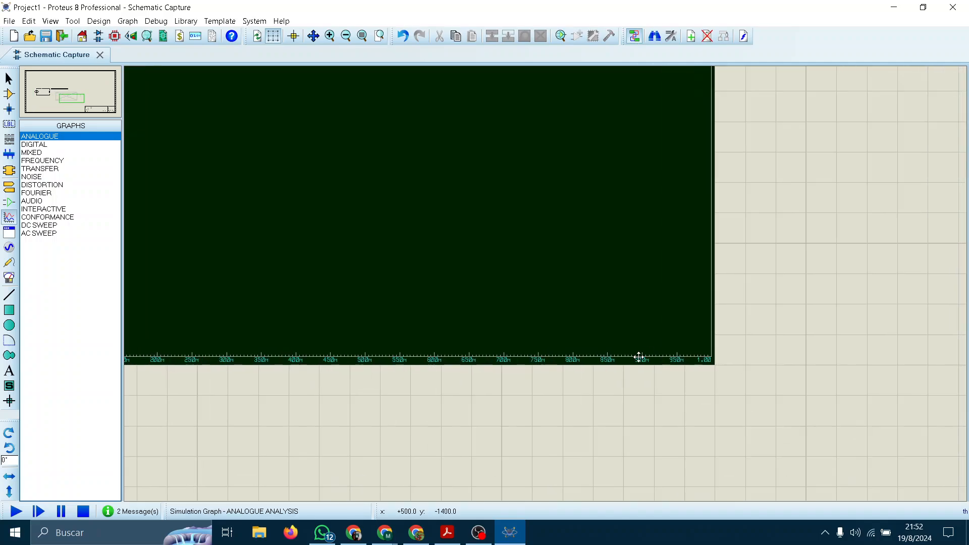
left_click(822, 391)
scroll(822, 392, "down", 2)
left_click(610, 308)
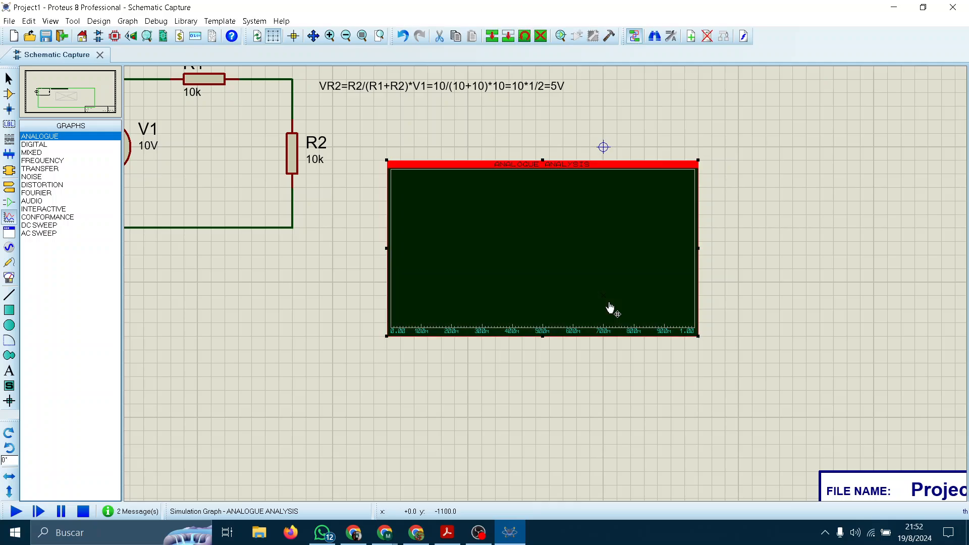
key("Delete")
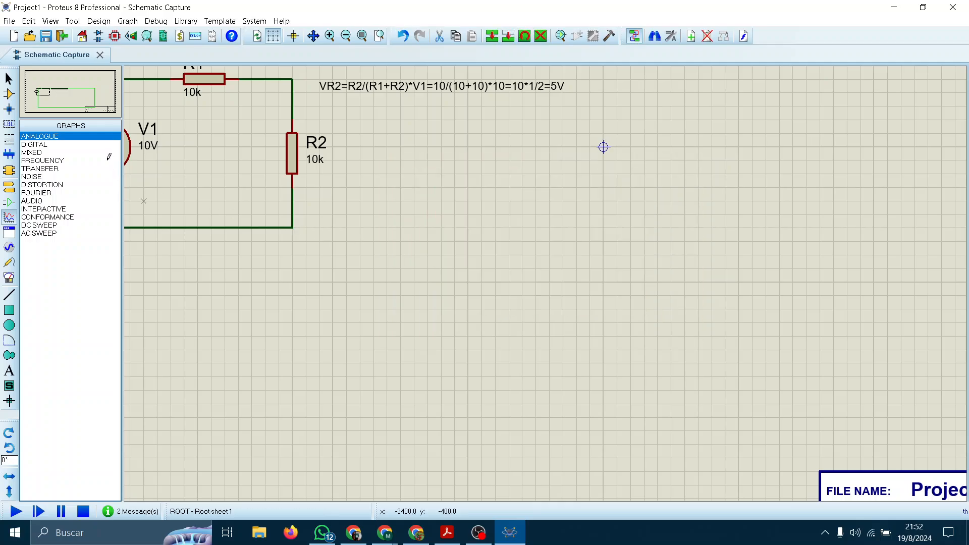
Place a digital analysis graph in the blank area beside resistor R2 and delete it
left_click(73, 145)
left_click_drag(414, 174, 780, 349)
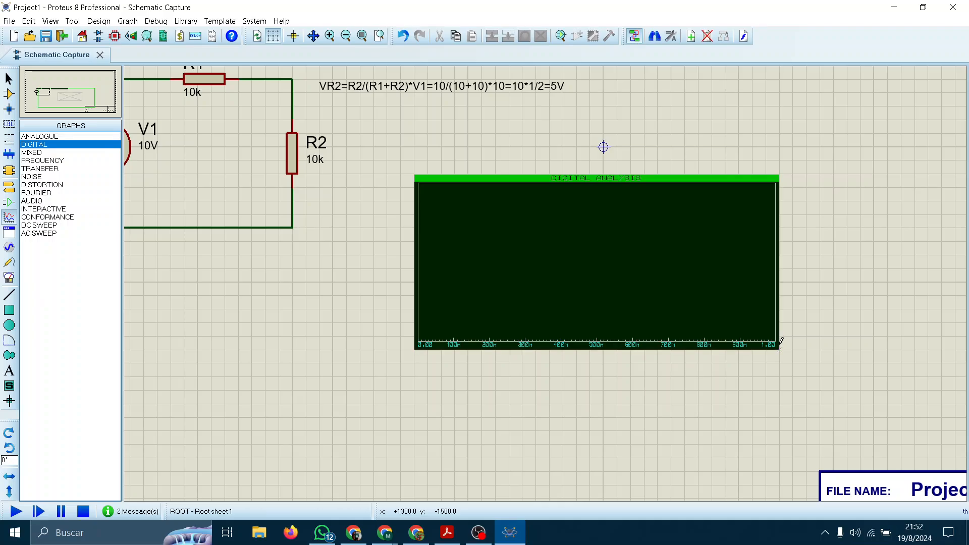
left_click(578, 232)
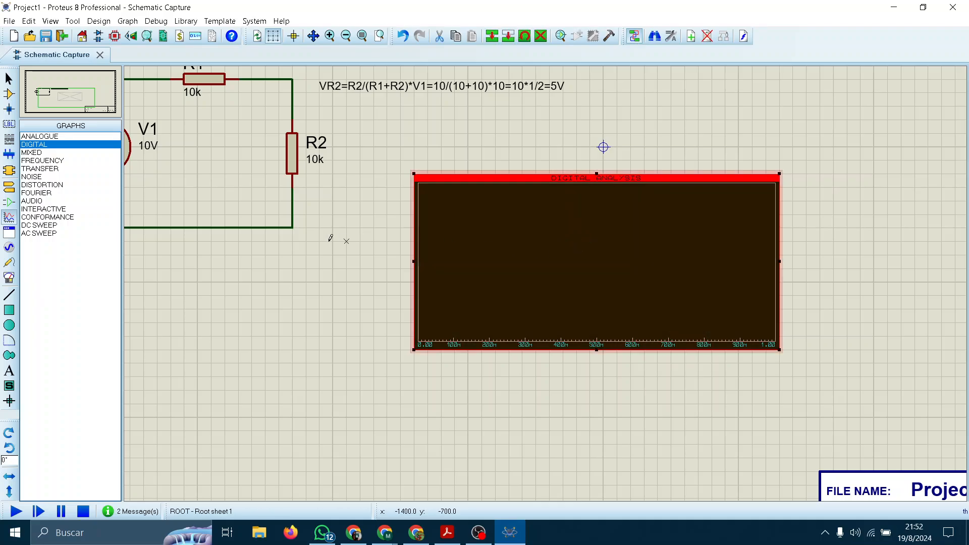
left_click(73, 153)
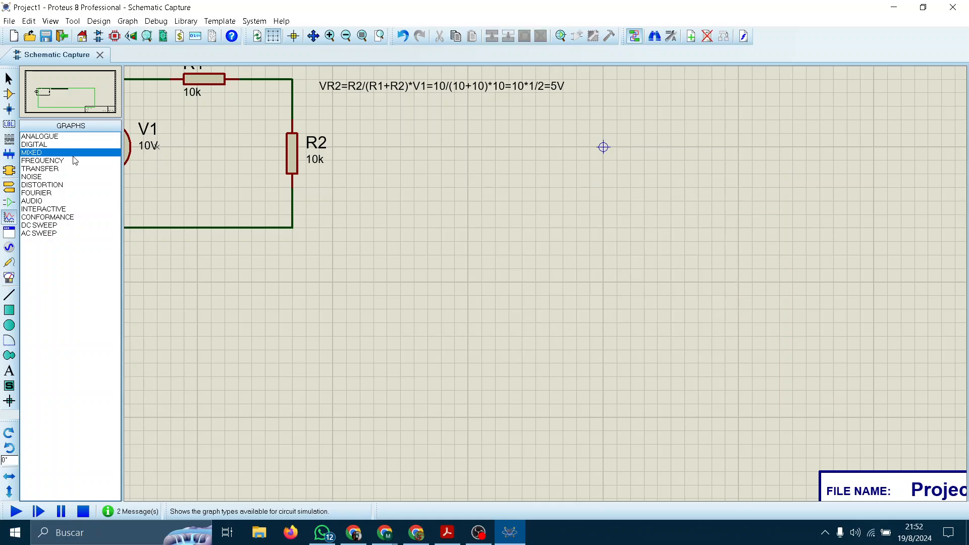
key("Delete")
Place a small mixed-type transient analysis graph in the blank area beside the circuit and delete it
left_click_drag(441, 239, 632, 366)
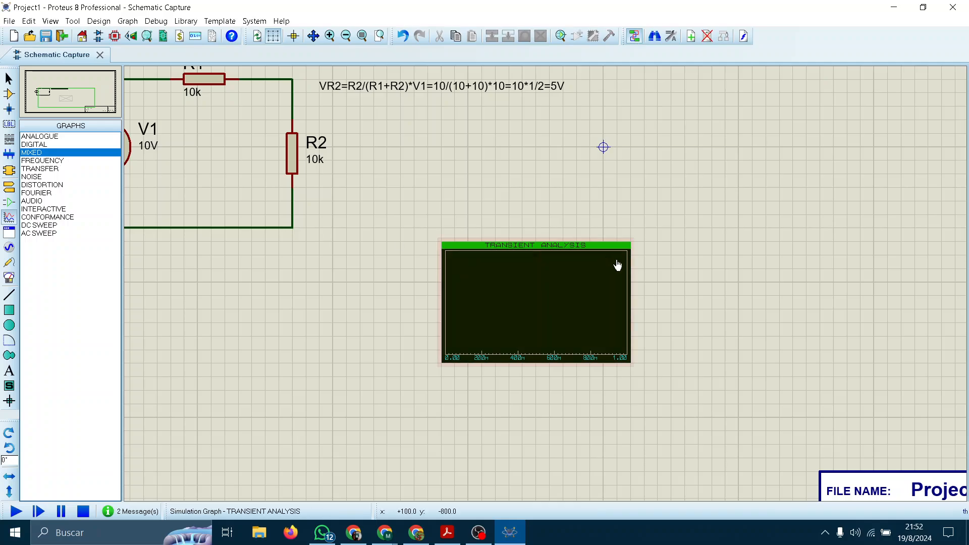
left_click(470, 248)
key("Delete")
Place a frequency response graph in the blank area beside the circuit and delete it
left_click(42, 161)
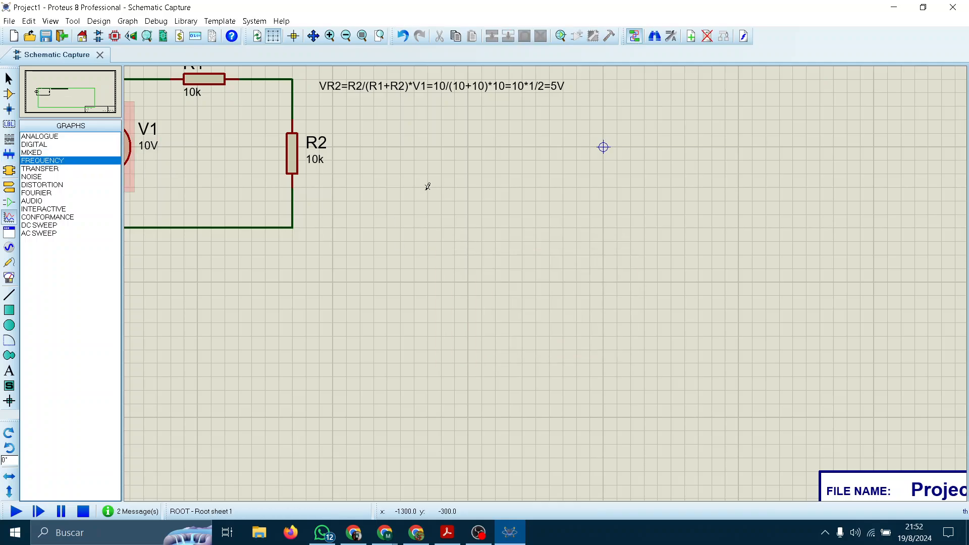
left_click_drag(373, 215, 698, 430)
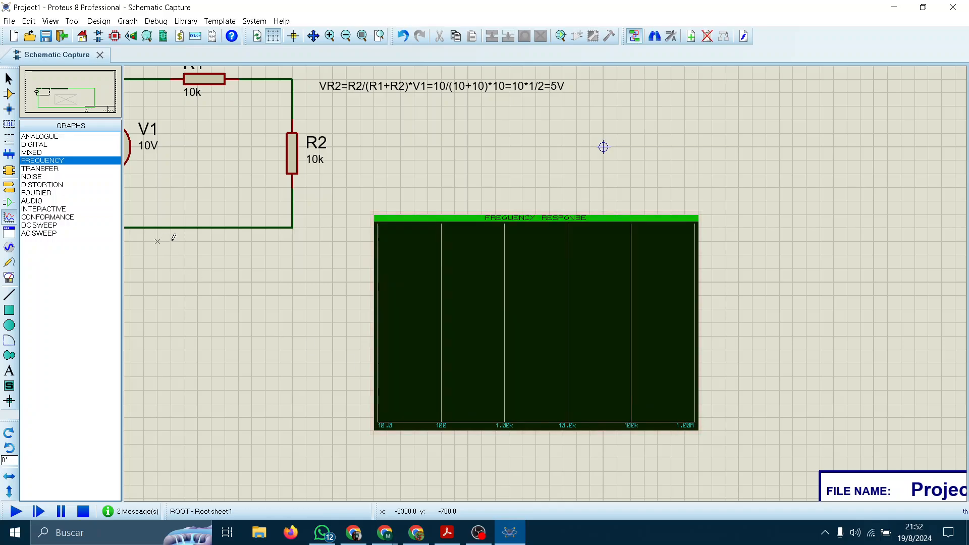
left_click(365, 294)
key("Delete")
Place a Fourier analysis graph in the blank area beside the circuit and delete it
left_click(34, 169)
left_click(57, 185)
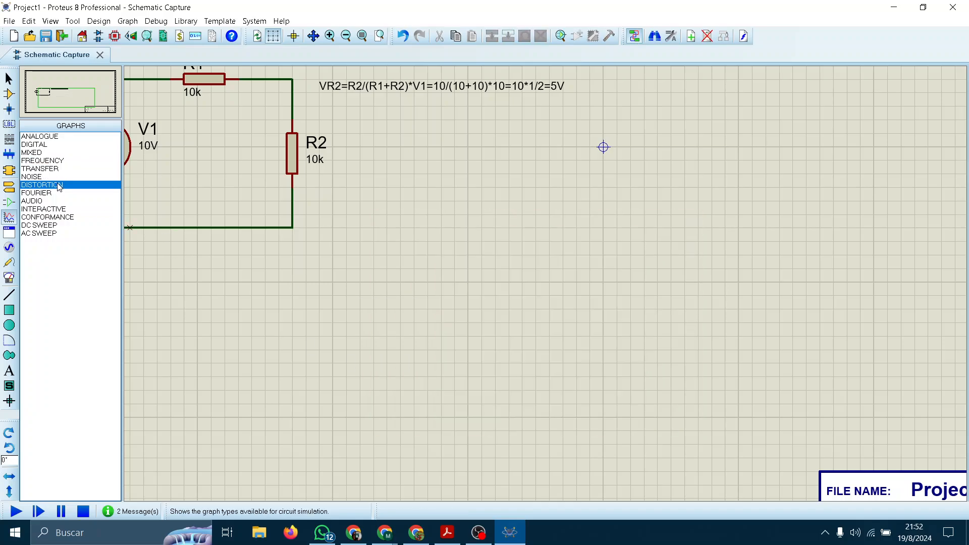
left_click(58, 171)
left_click(57, 193)
left_click_drag(441, 228, 767, 427)
left_click(656, 331)
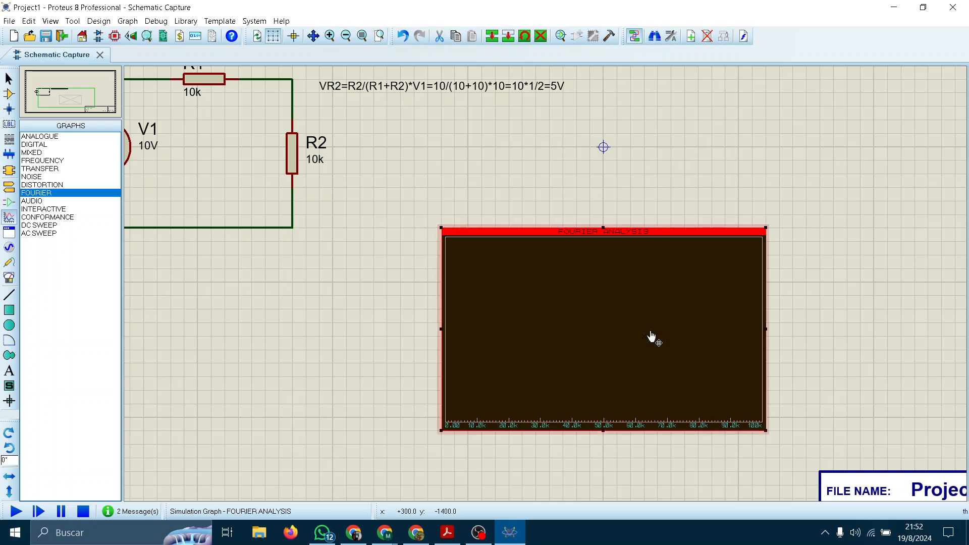
key("Delete")
Place a DC sweep analysis graph in the blank area beside the circuit and delete it
left_click(61, 202)
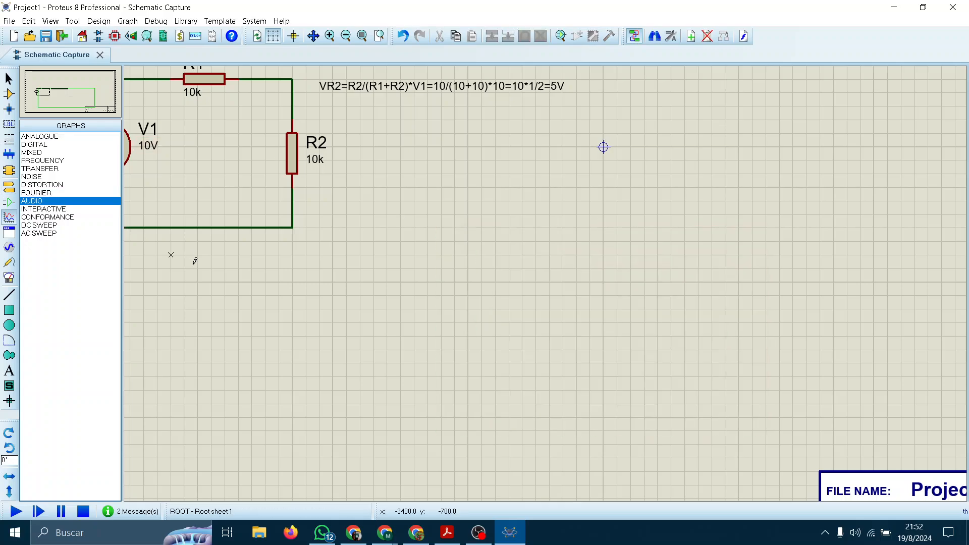
left_click(39, 233)
left_click(39, 226)
left_click_drag(535, 309, 835, 405)
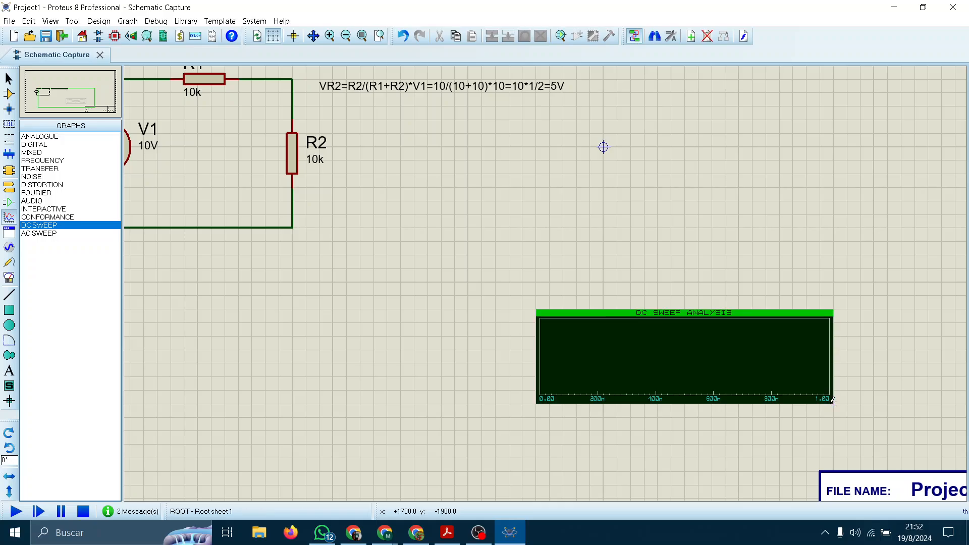
left_click(694, 335)
key("Delete")
left_click(44, 178)
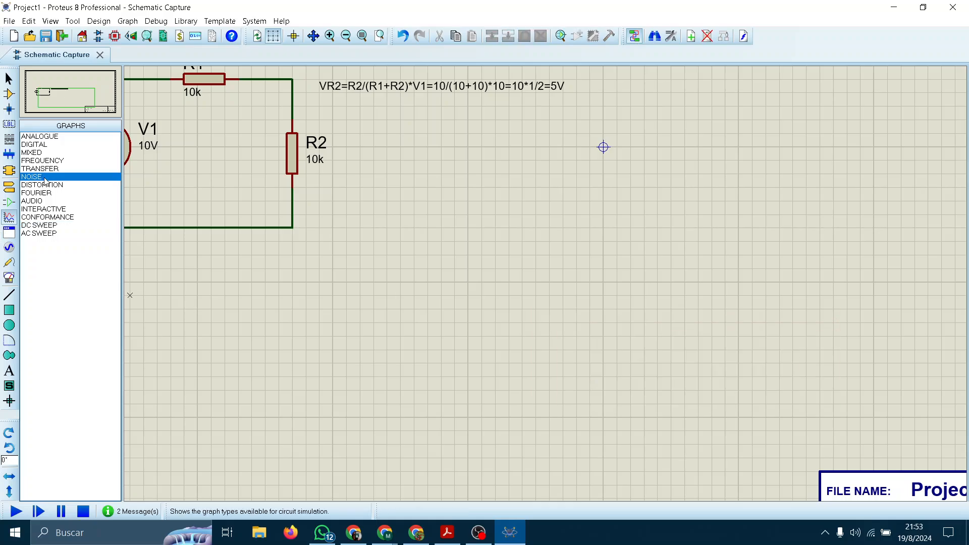
left_click(59, 186)
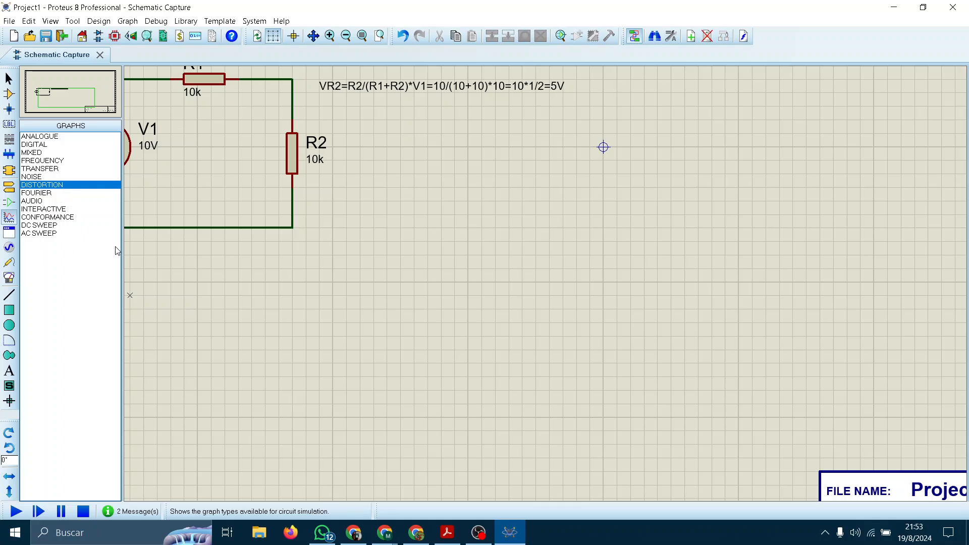
left_click(48, 136)
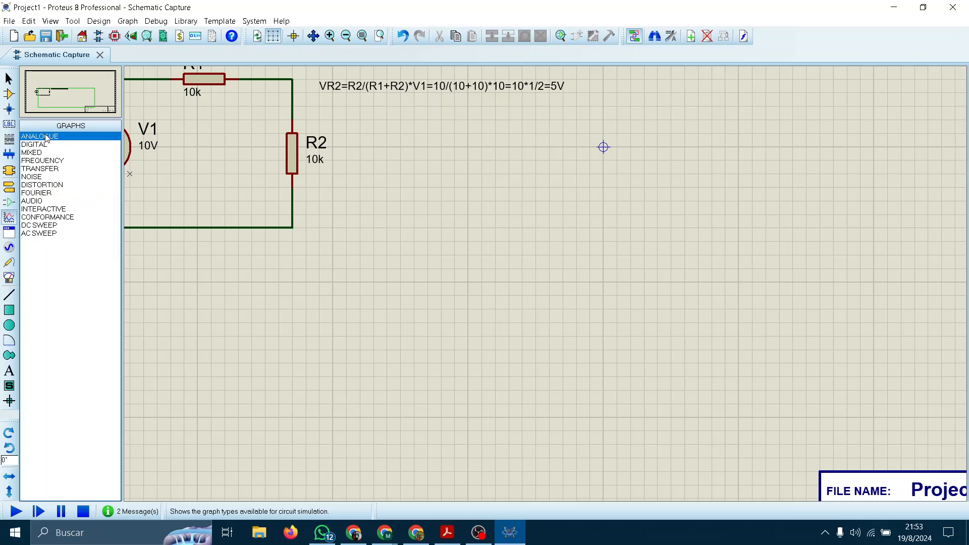
left_click(98, 160)
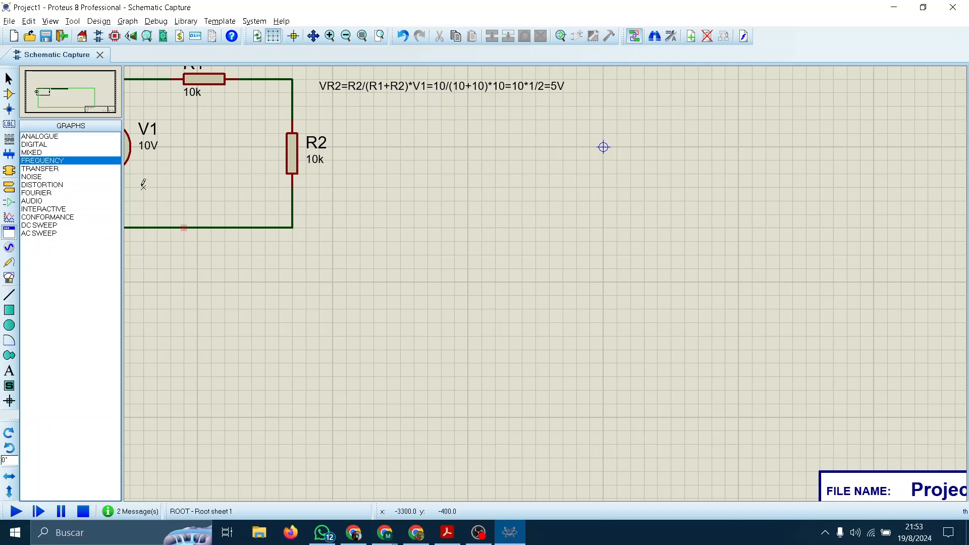
Draw three overlapping Schematic Animation frames in the blank area beside the circuit
left_click(11, 232)
left_click_drag(428, 309, 577, 362)
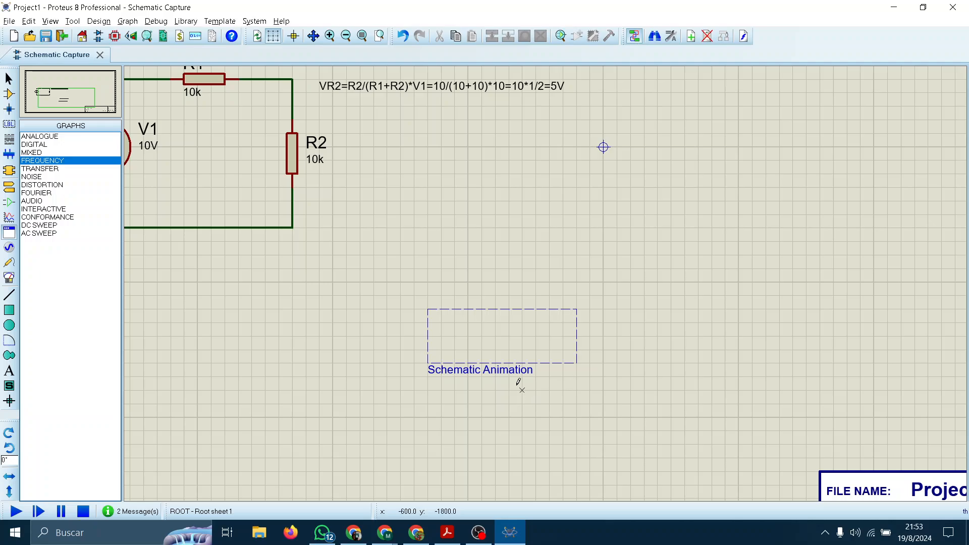
left_click_drag(563, 134, 902, 309)
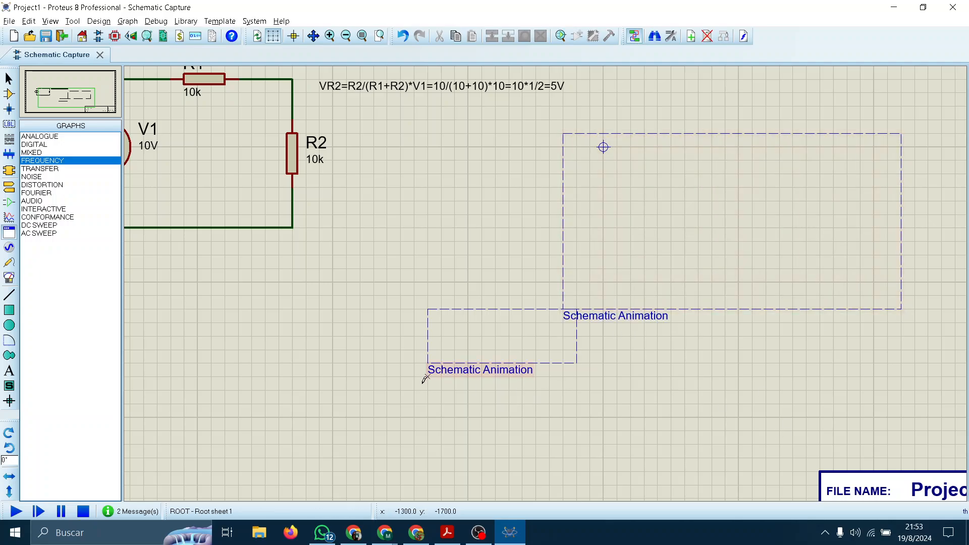
left_click_drag(928, 376, 400, 160)
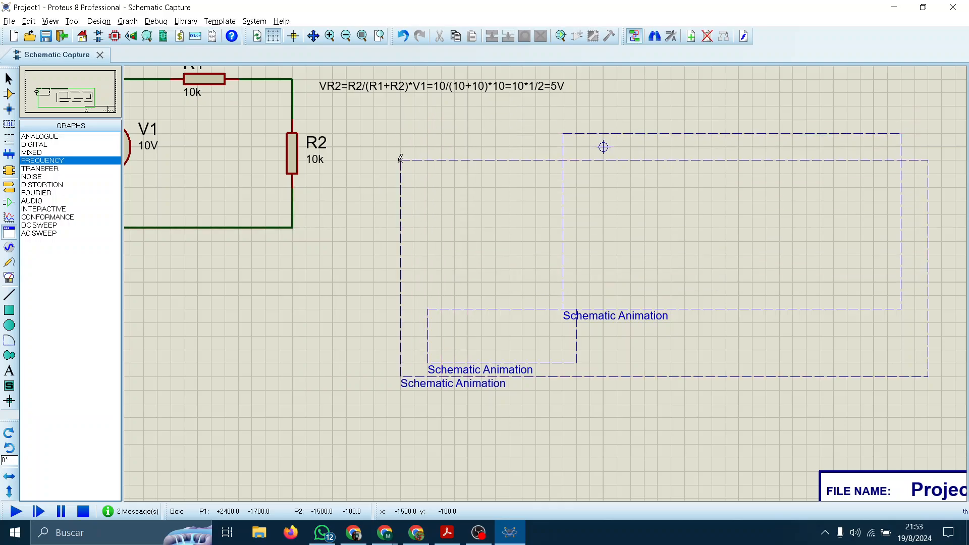
Undo all three Schematic Animation frames
key("ctrl+z")
key("ctrl+z")
key("ctrl+z")
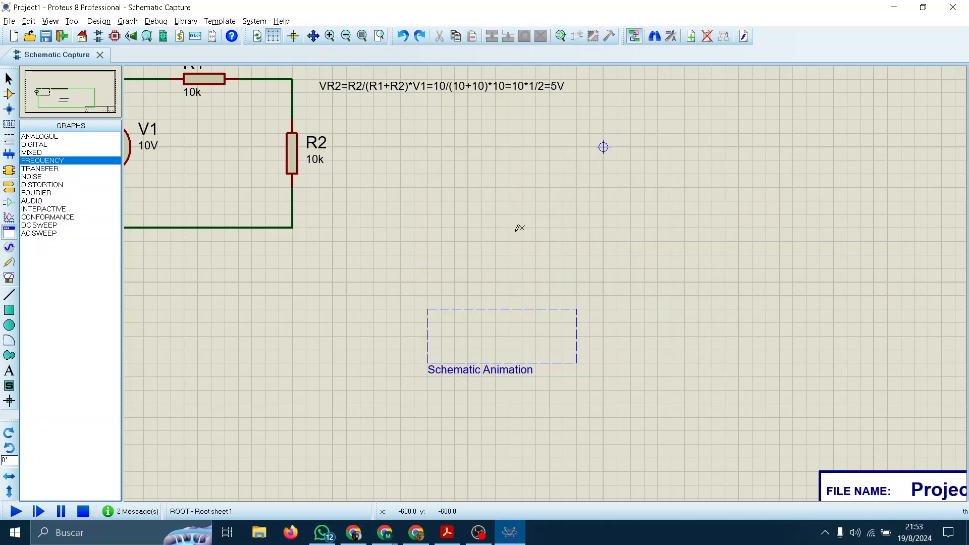
Display the available signal generator types for circuit simulation
left_click(9, 247)
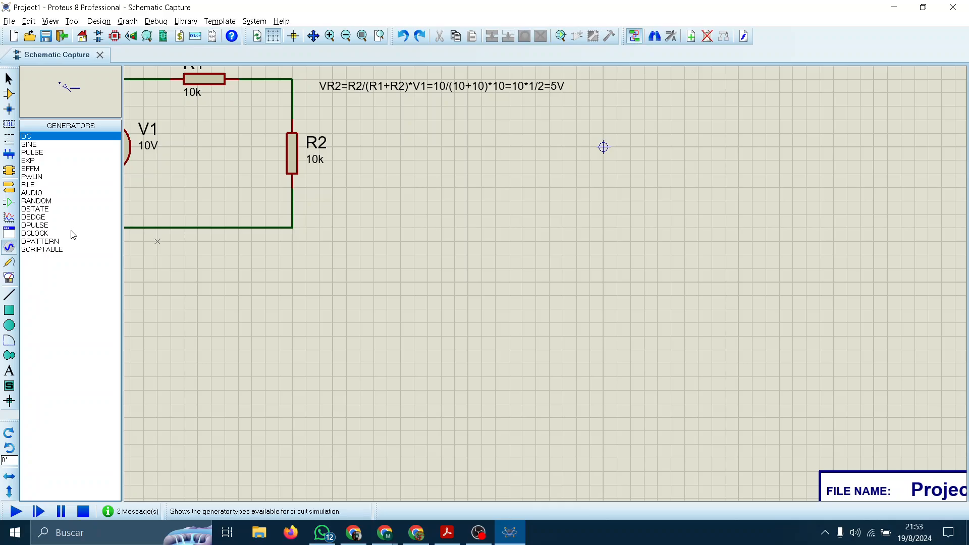
middle_click(303, 304)
left_click(541, 326)
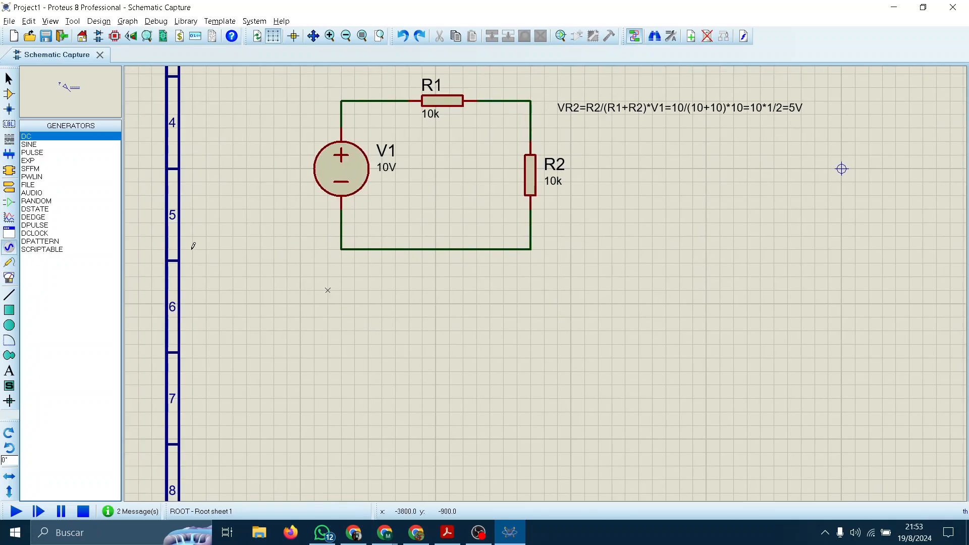
Add the generic non-electrolytic capacitor CAP from the device library and place one below the circuit
left_click(8, 94)
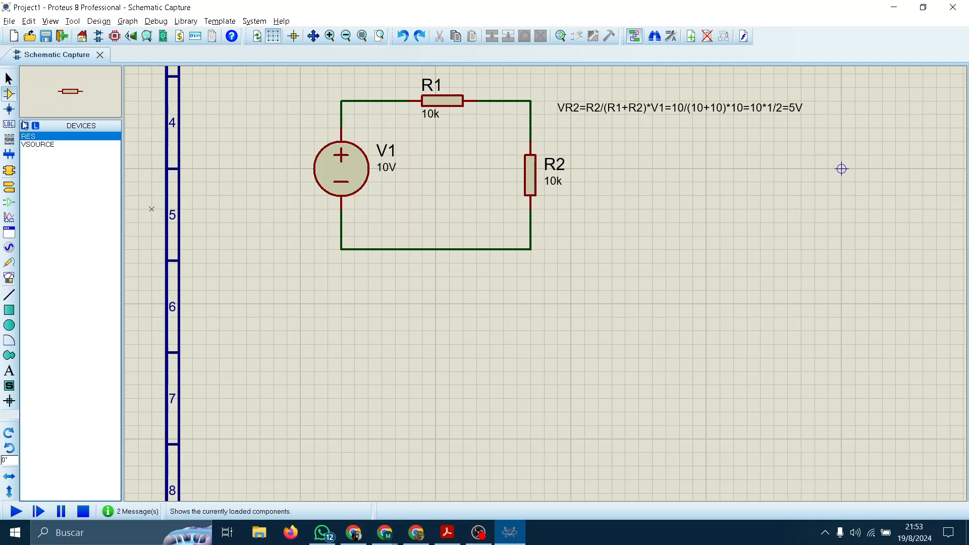
left_click(26, 125)
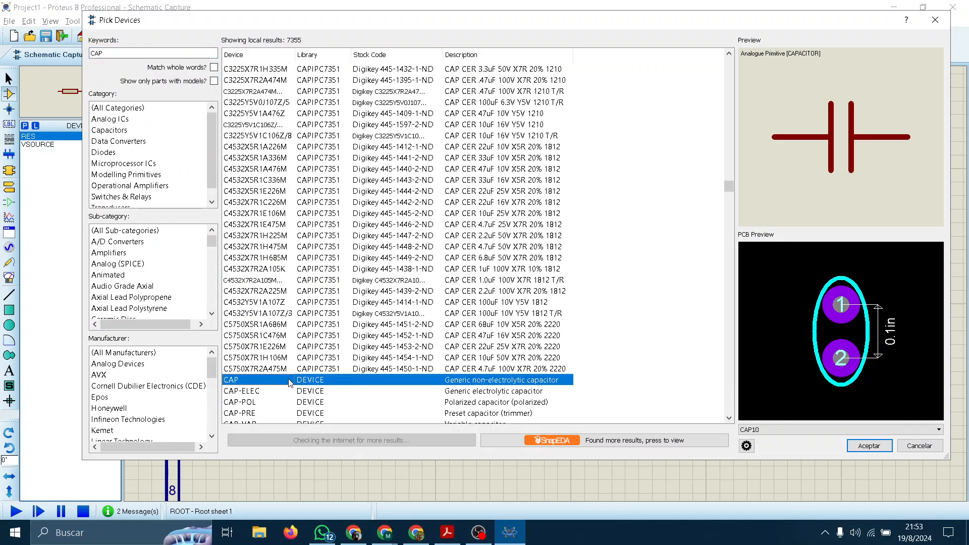
double_click(290, 380)
left_click(856, 447)
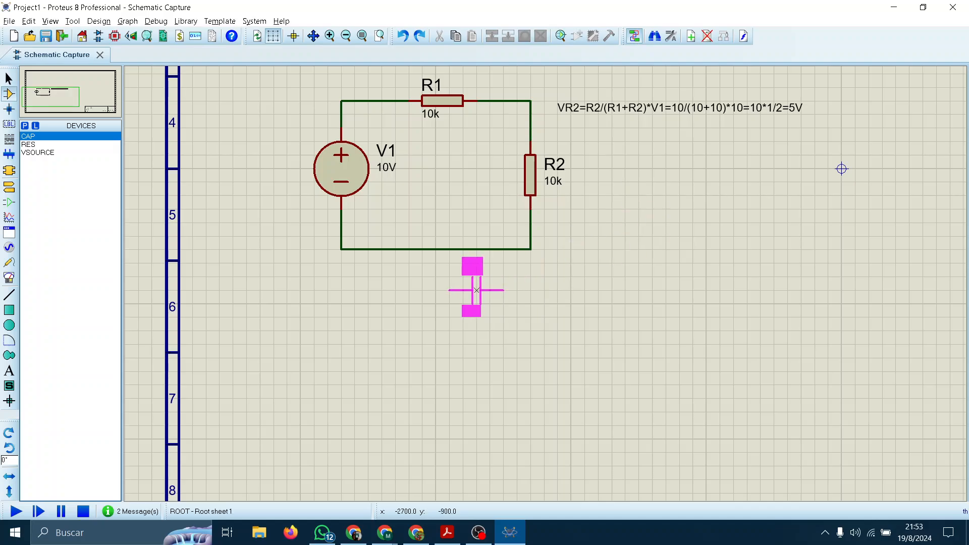
left_click(436, 330)
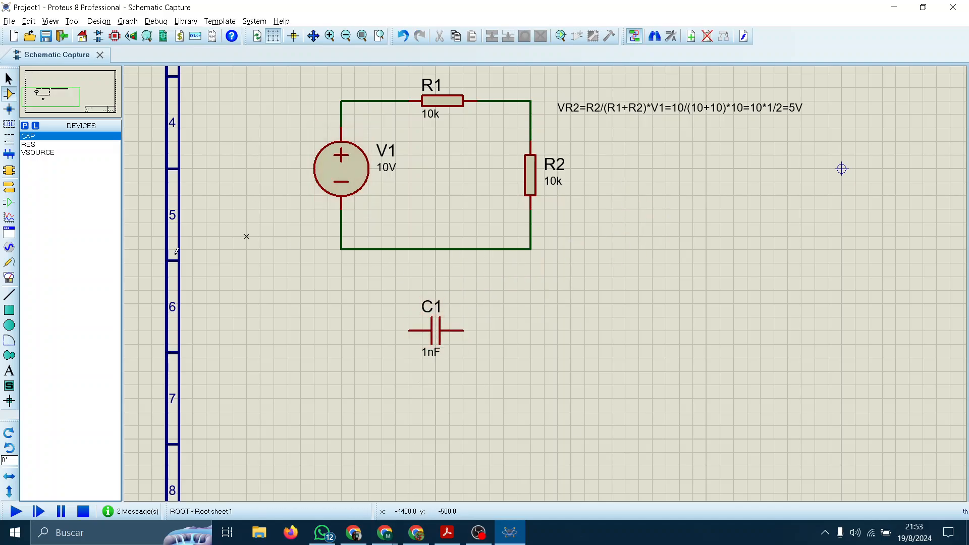
Search the device library for CELL, add the single-cell battery, and place it to the left of capacitor C1
left_click(25, 126)
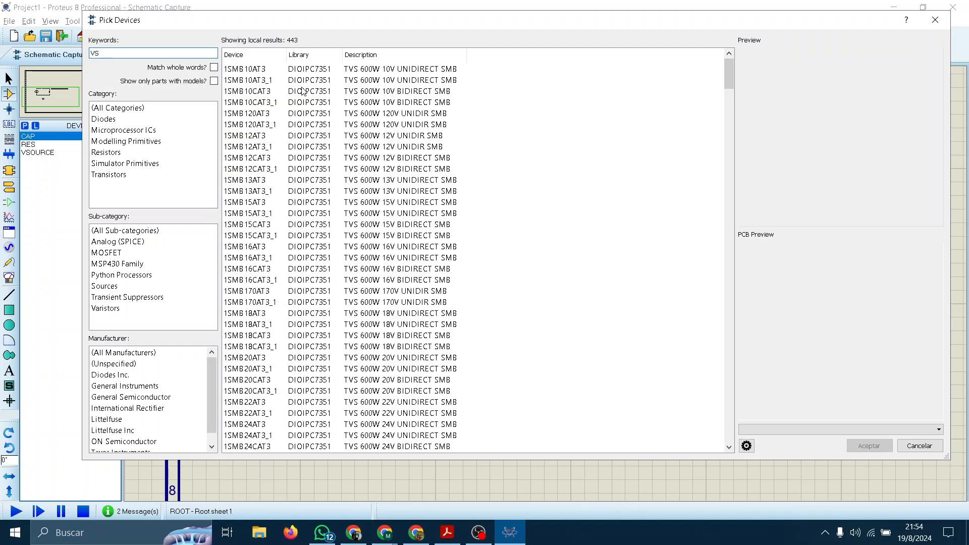
key("BackSpace")
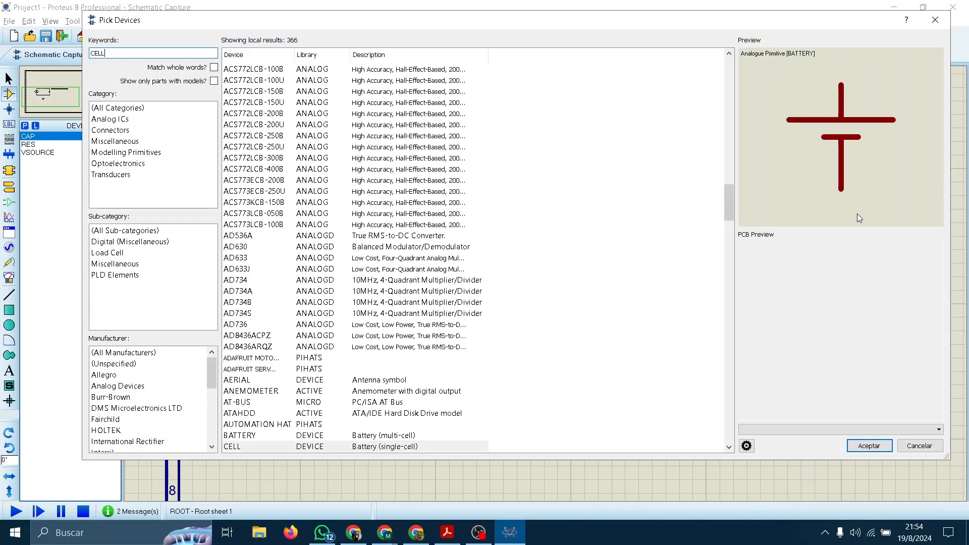
left_click(868, 445)
left_click(249, 384)
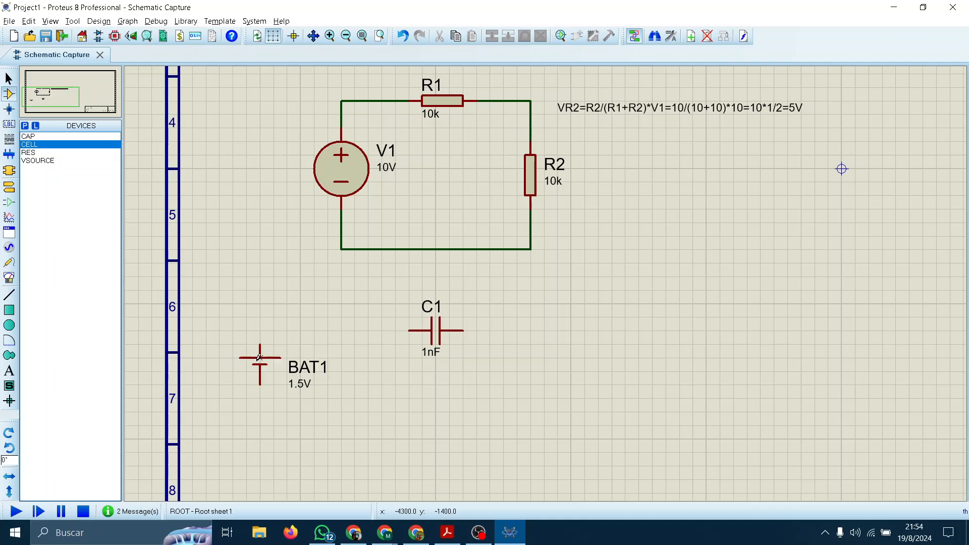
scroll(248, 381, "up", 4)
scroll(608, 191, "down", 3)
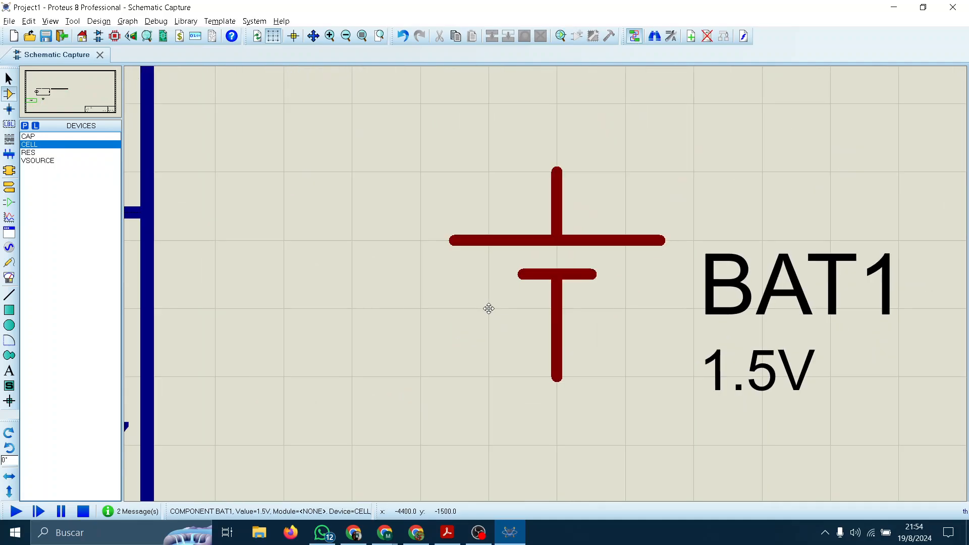
left_click(324, 430)
scroll(574, 167, "up", 1)
middle_click(574, 166)
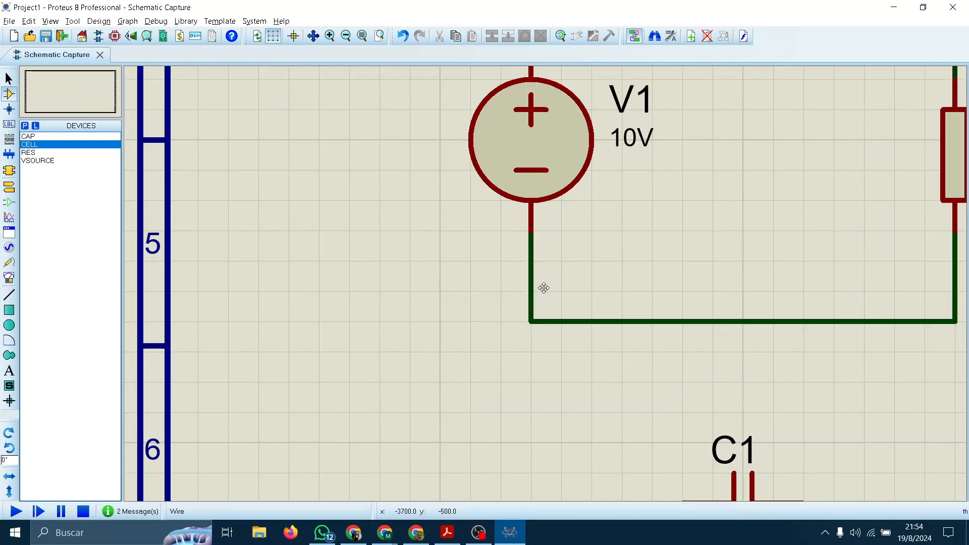
left_click(509, 453)
scroll(489, 370, "down", 2)
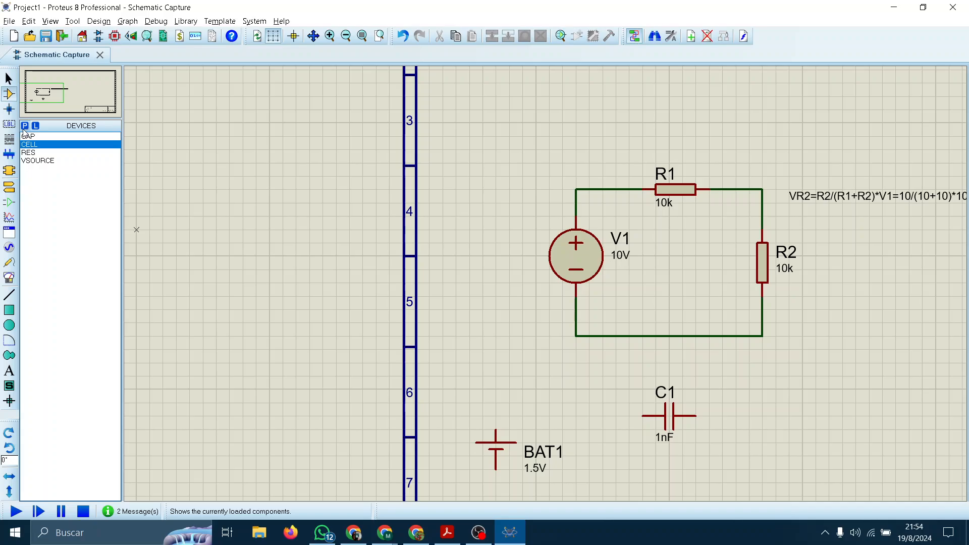
Place a DC generator below and to the right of BAT1, and a SINE generator below capacitor C1
left_click(9, 247)
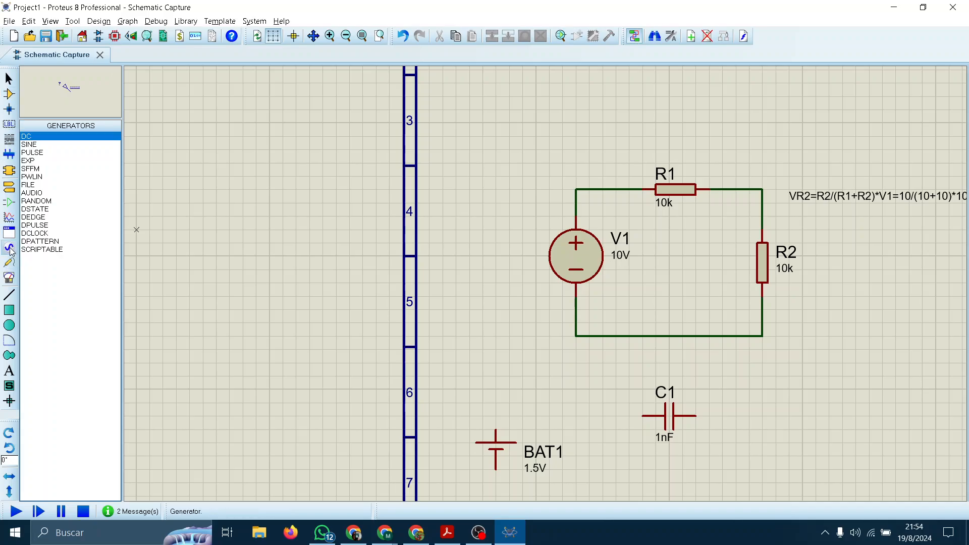
scroll(430, 348, "up", 1)
middle_click(429, 348)
left_click(253, 126)
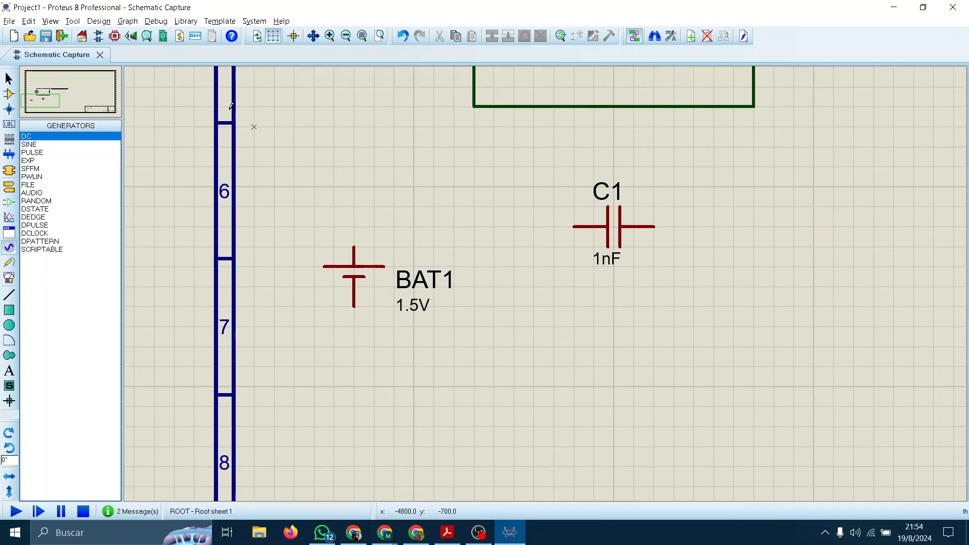
left_click(9, 261)
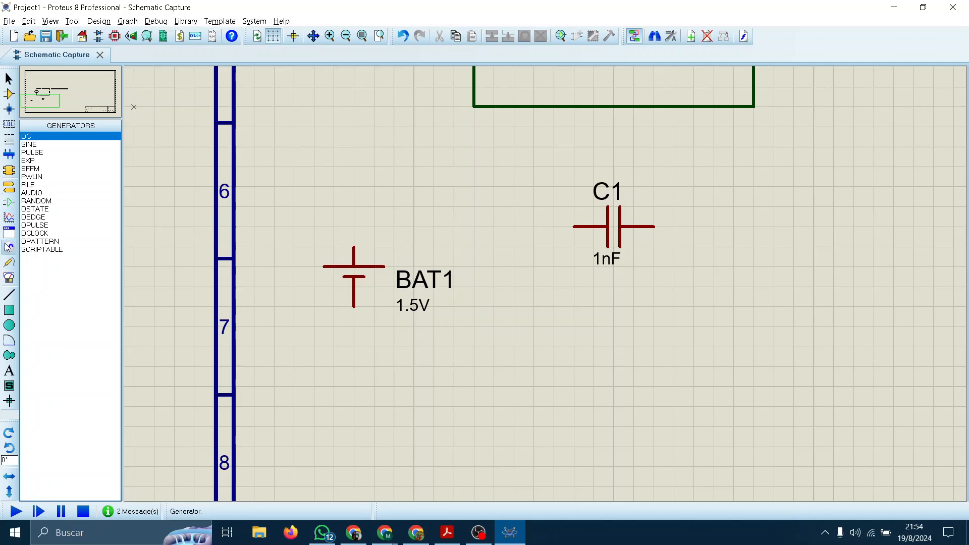
left_click(514, 347)
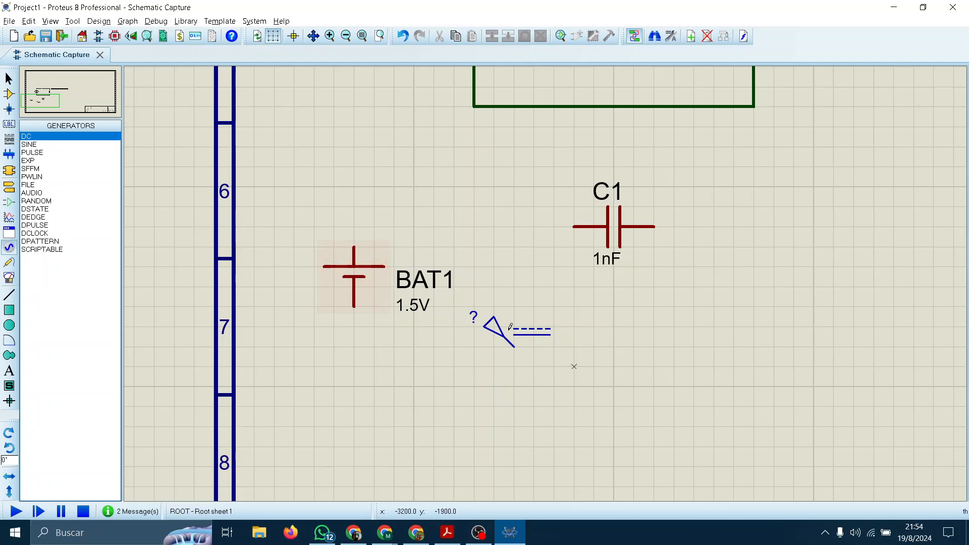
left_click(33, 151)
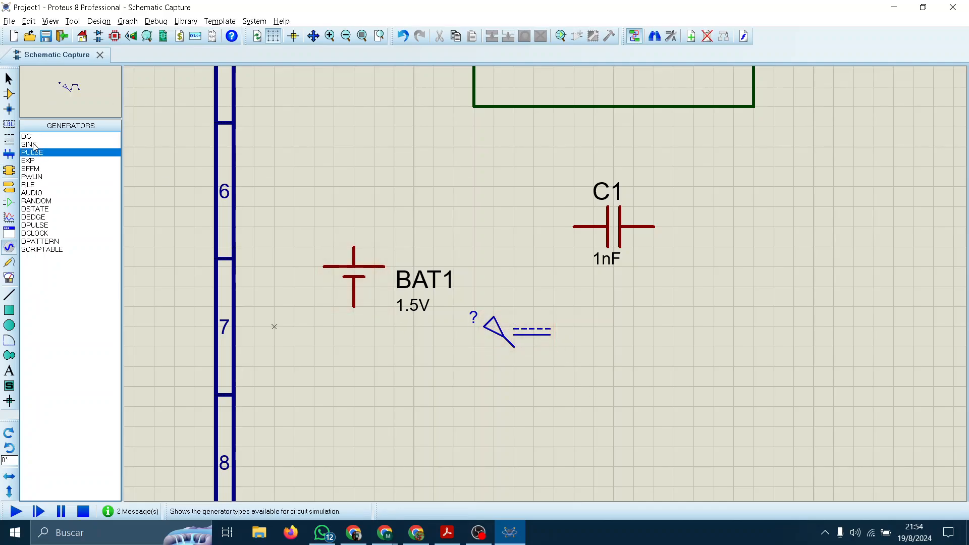
left_click(34, 146)
left_click(634, 347)
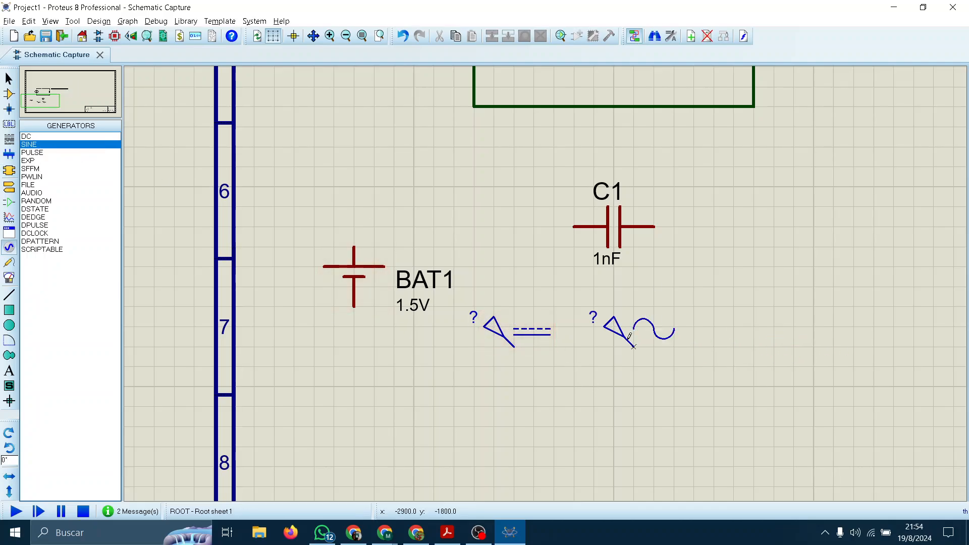
Preview the symbols of the other generator types, from PULSE and EXP through to DPATTERN
left_click(61, 154)
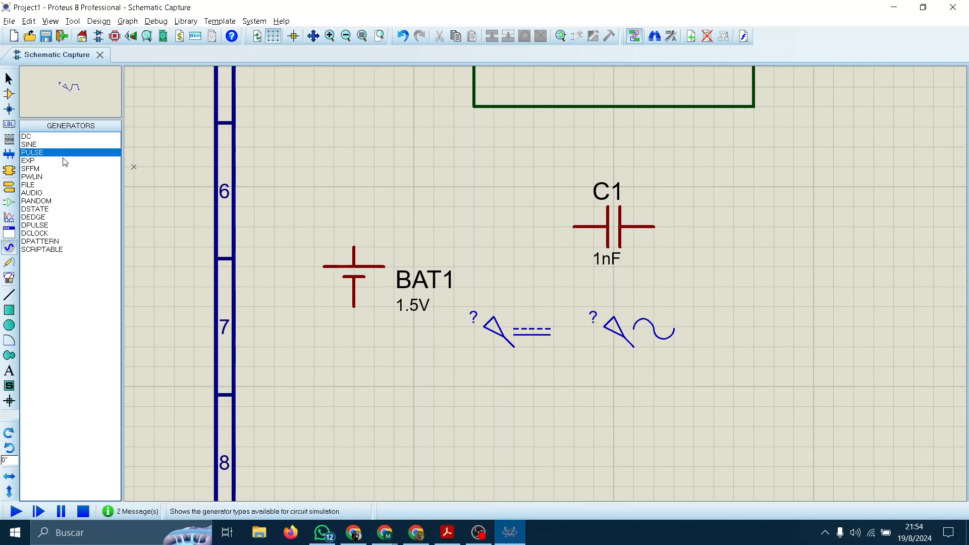
left_click(64, 161)
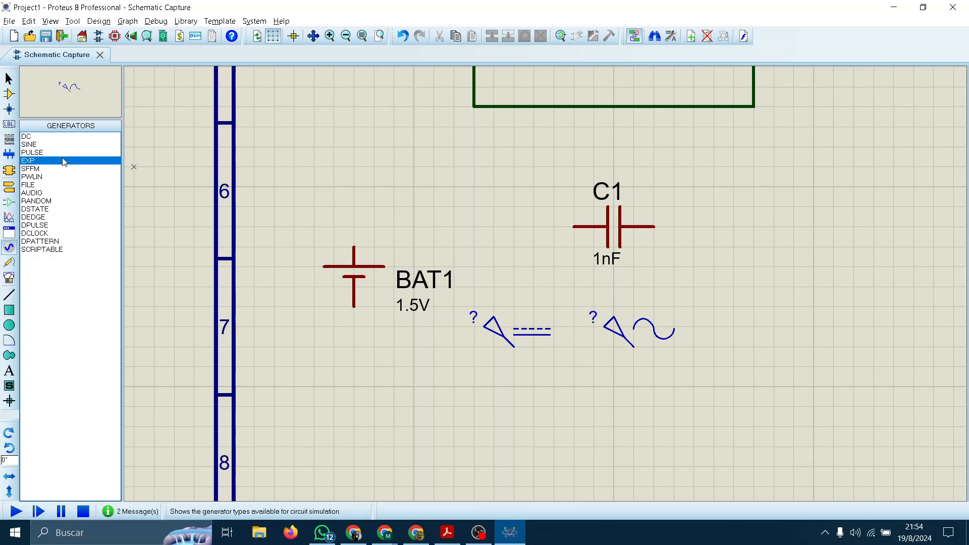
left_click(43, 169)
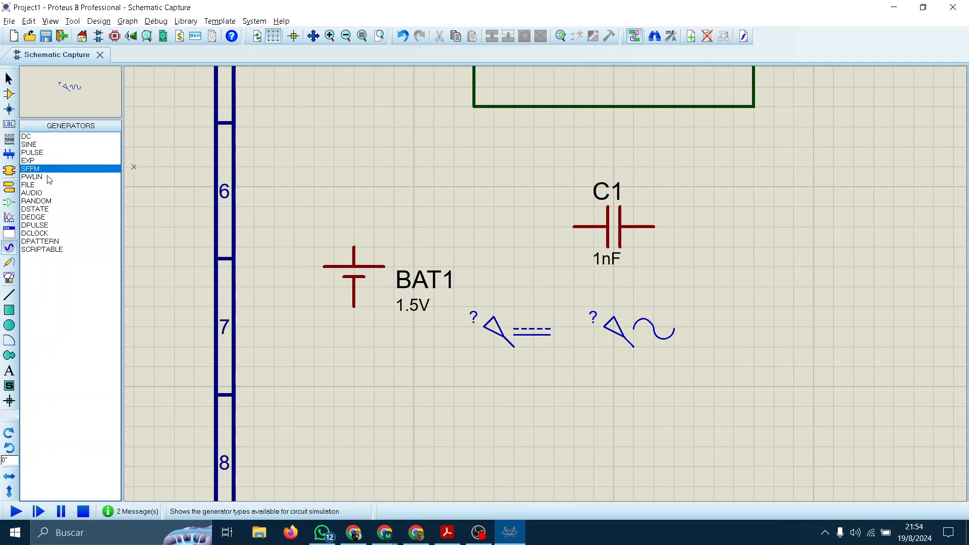
left_click(48, 177)
left_click(65, 185)
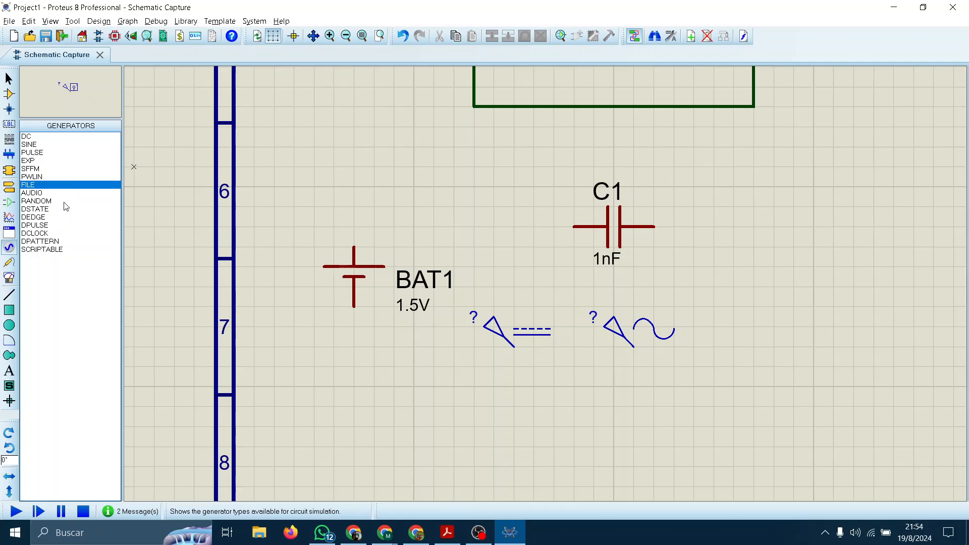
left_click(66, 201)
left_click(68, 218)
left_click(69, 242)
Place a DCLOCK generator below BAT1 and a DPULSE generator beside it
left_click(66, 234)
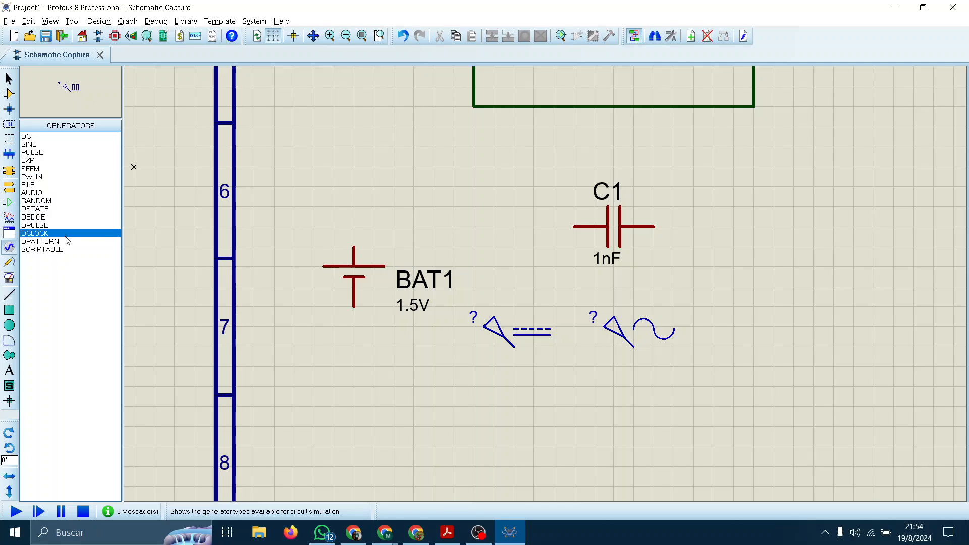
left_click(354, 425)
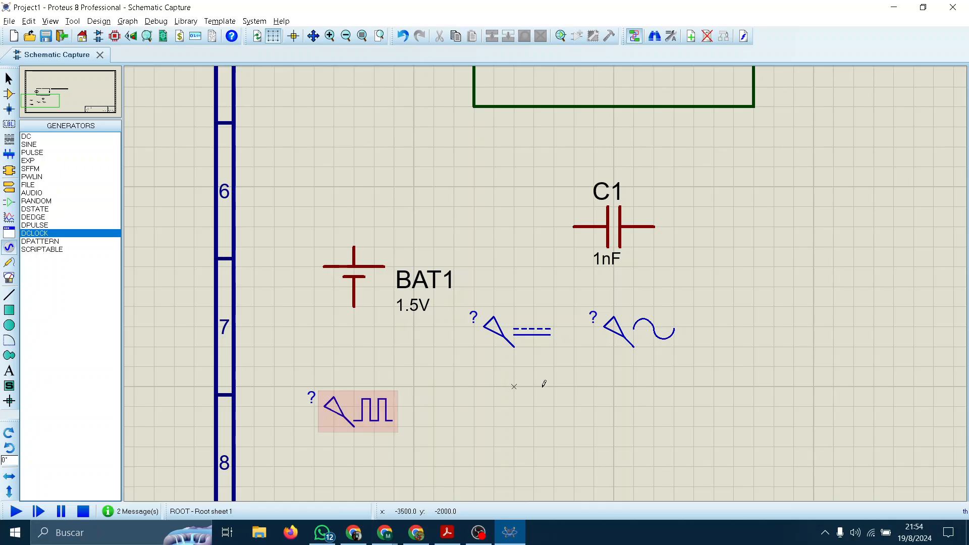
left_click(36, 226)
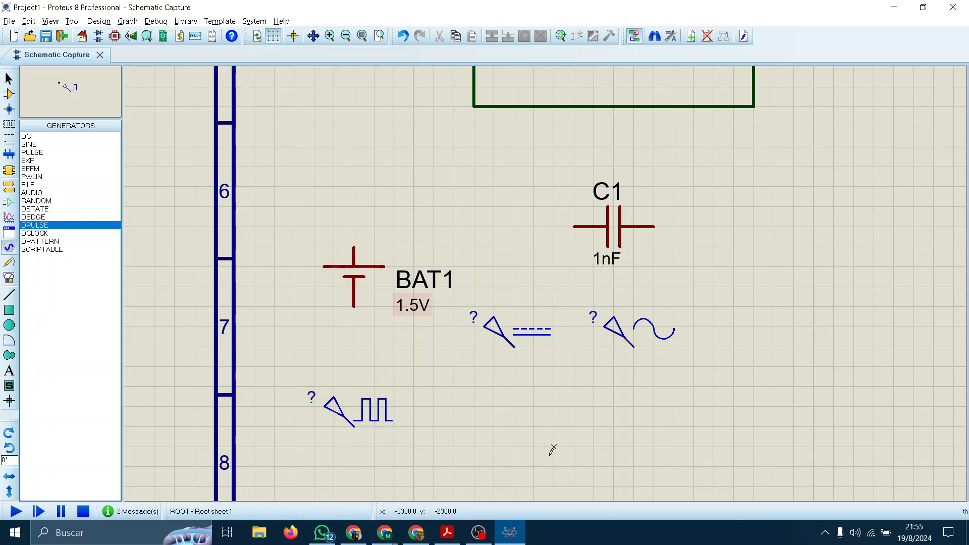
left_click(474, 426)
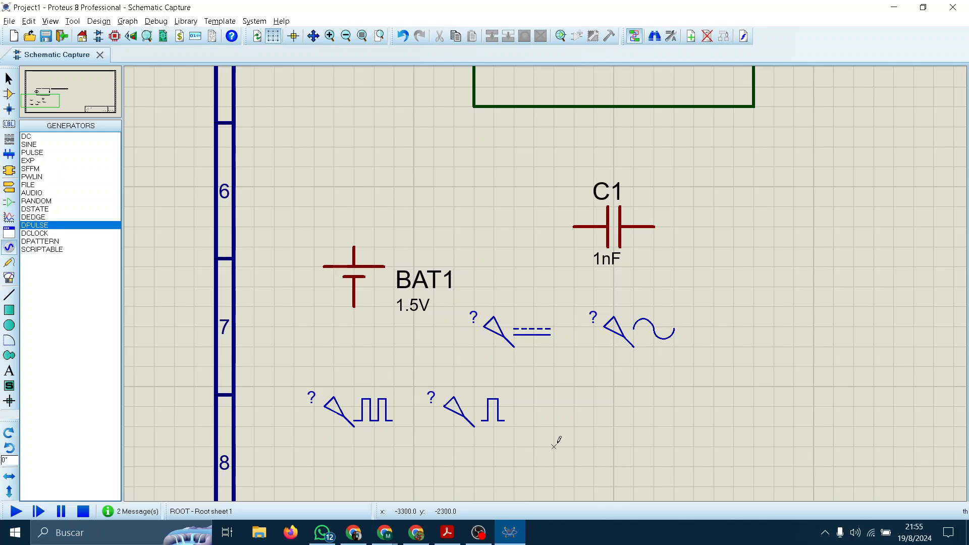
Delete the battery, capacitor and four generators below the circuit, and remove source V1 together with its wires
left_click_drag(857, 495, 275, 162)
key("Delete")
middle_click(312, 165)
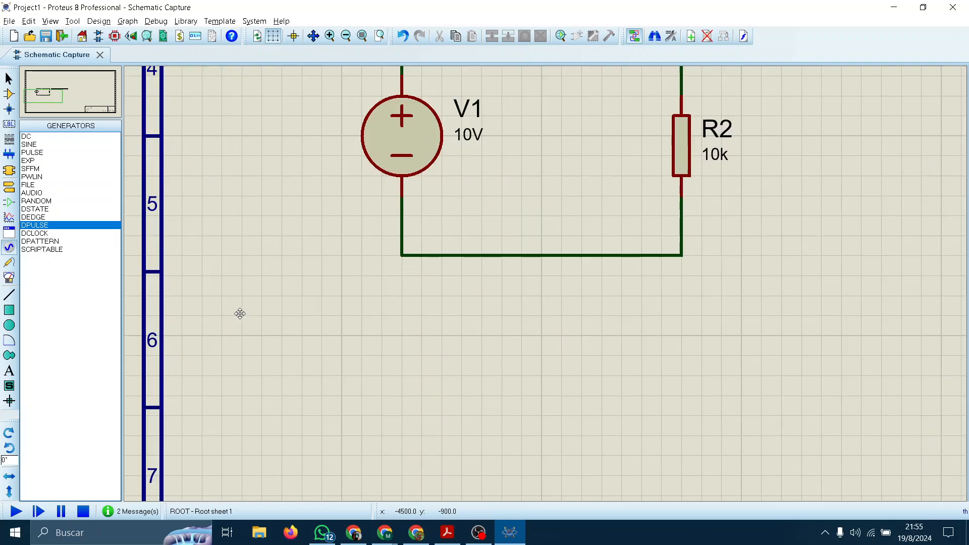
left_click(243, 434)
key("Delete")
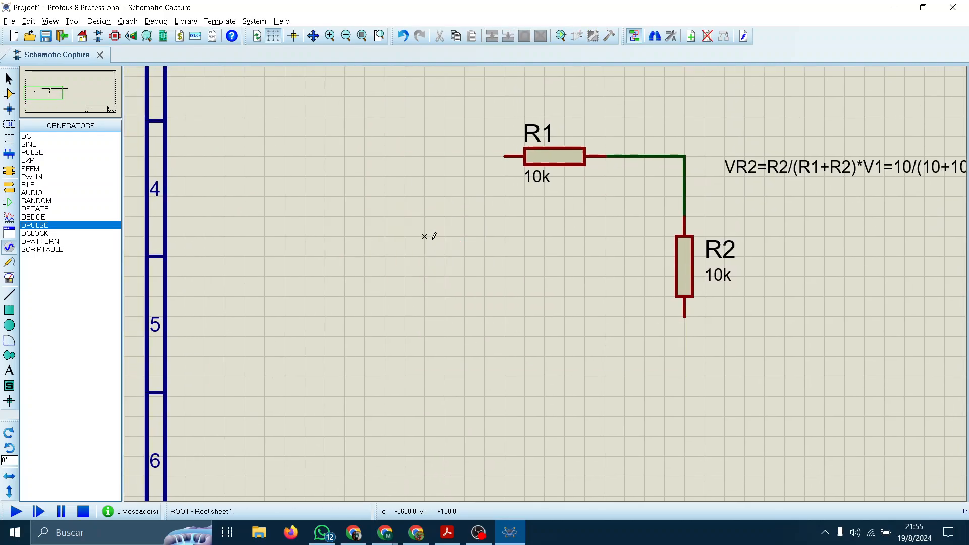
Place a DC generator to the left of R1 and wire it to the resistor's free end
left_click(458, 116)
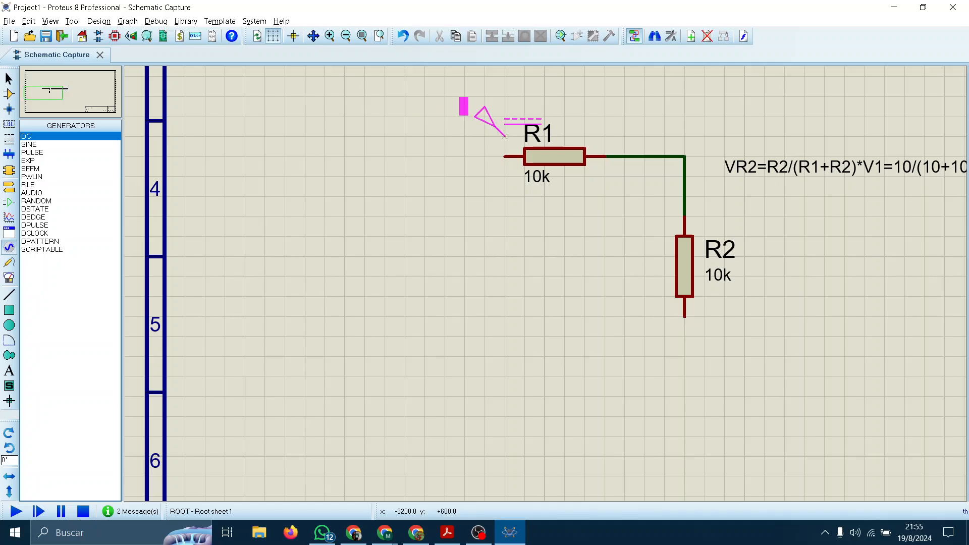
left_click(426, 146)
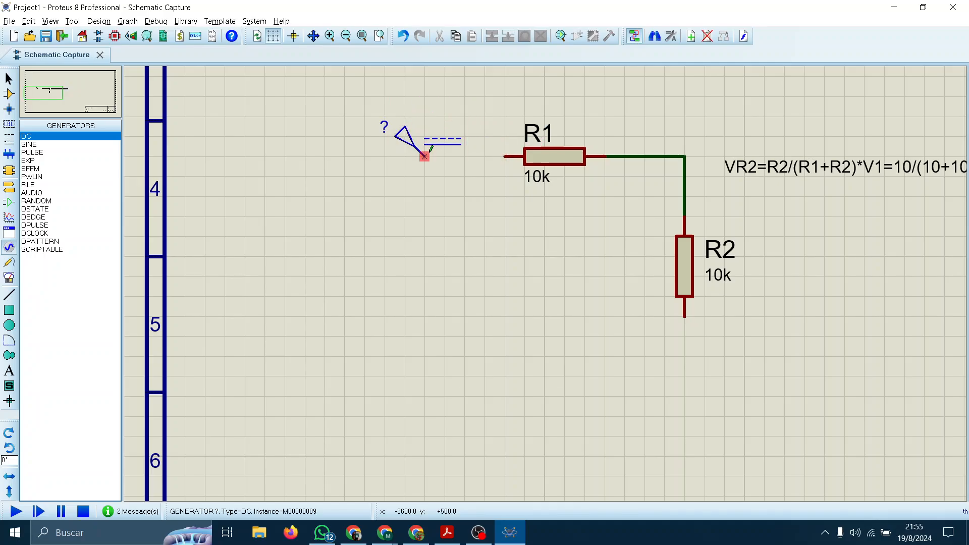
left_click(424, 156)
left_click(505, 157)
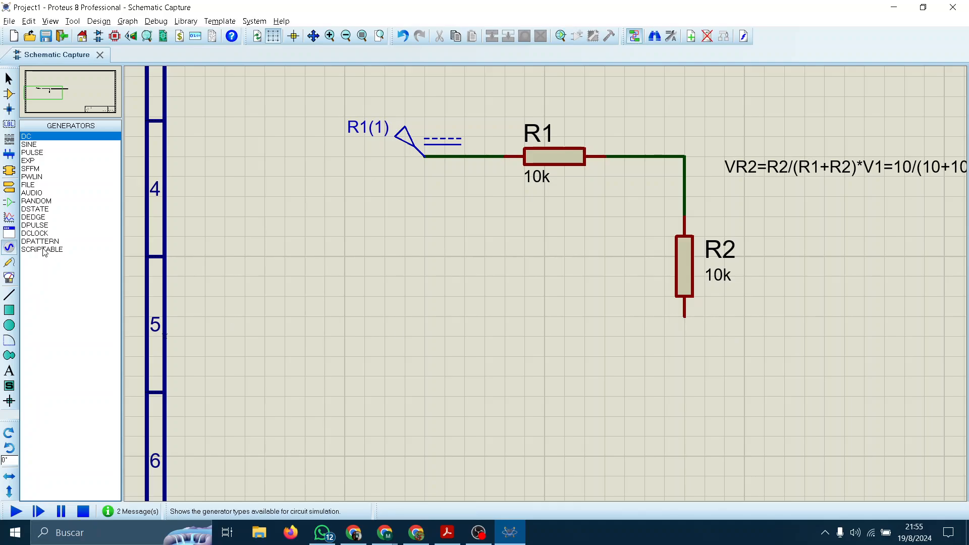
Place a GROUND terminal below R2 and wire it to the resistor's lower end
left_click(9, 188)
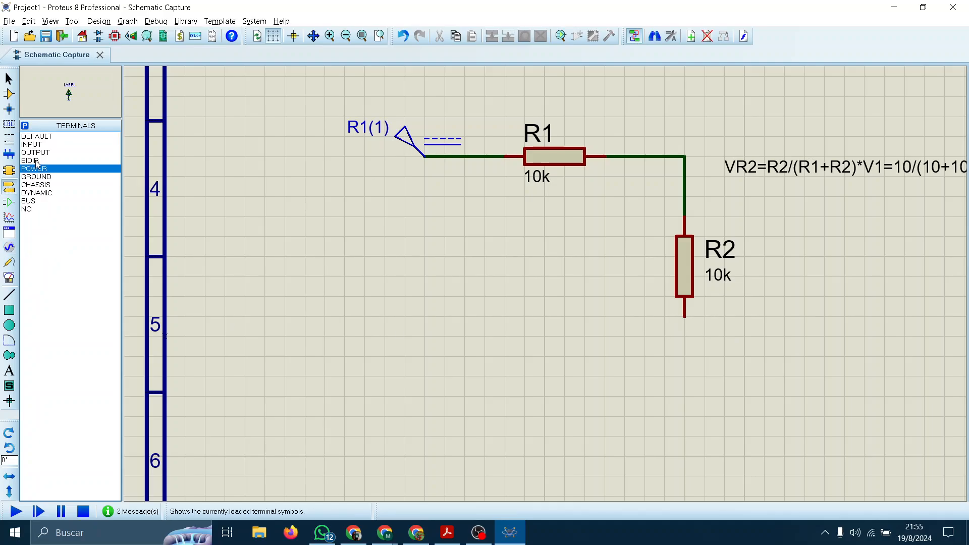
left_click(42, 186)
left_click(40, 177)
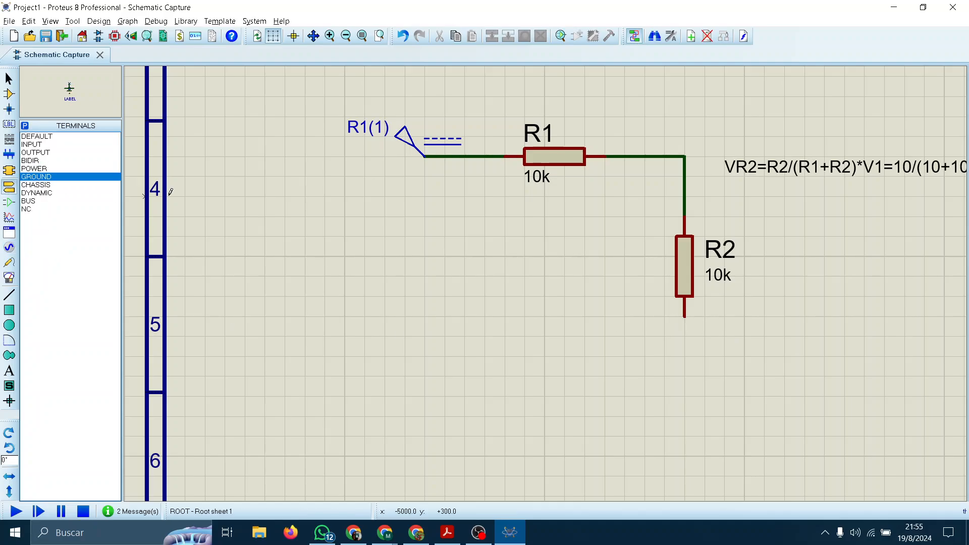
left_click(664, 373)
left_click(664, 356)
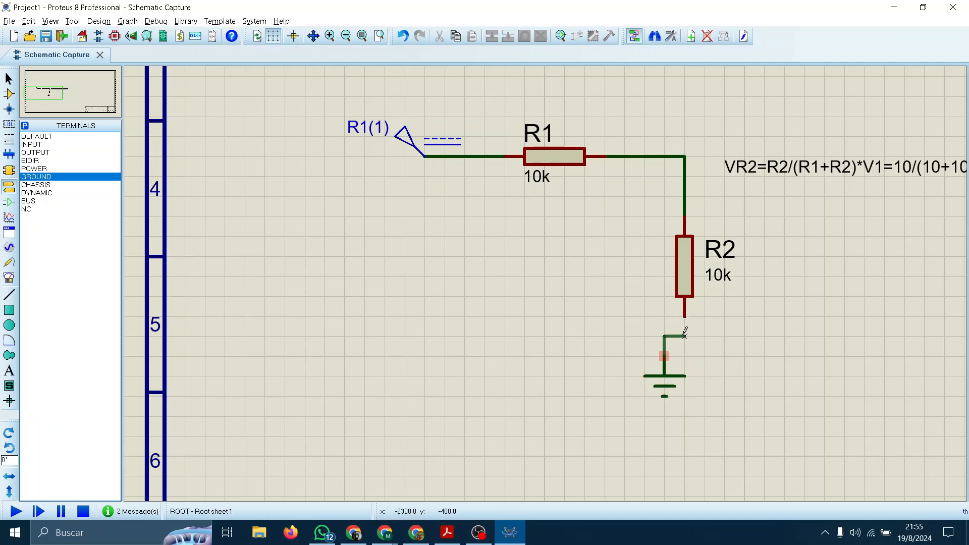
left_click(685, 317)
Edit the voltage of the DC generator connected to R1
double_click(400, 139)
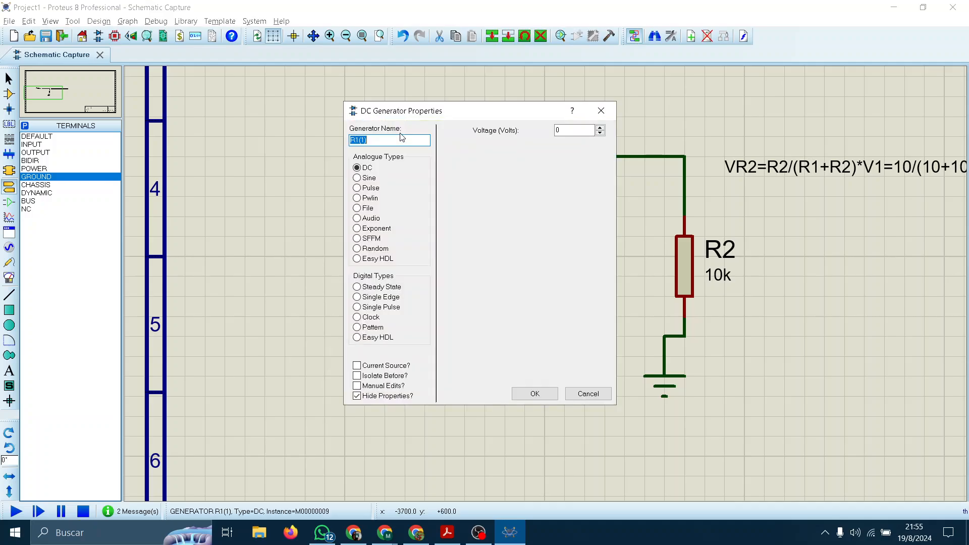
left_click(556, 132)
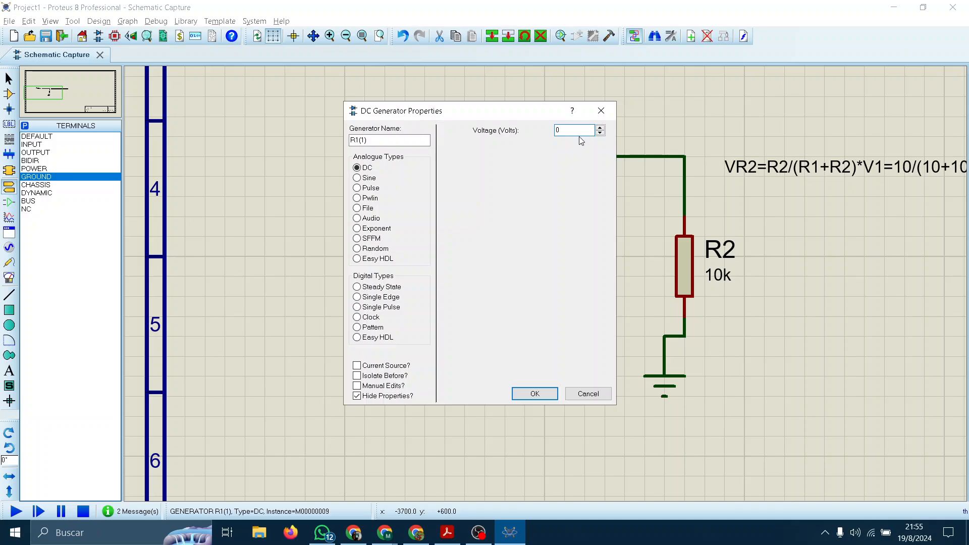
key("Return")
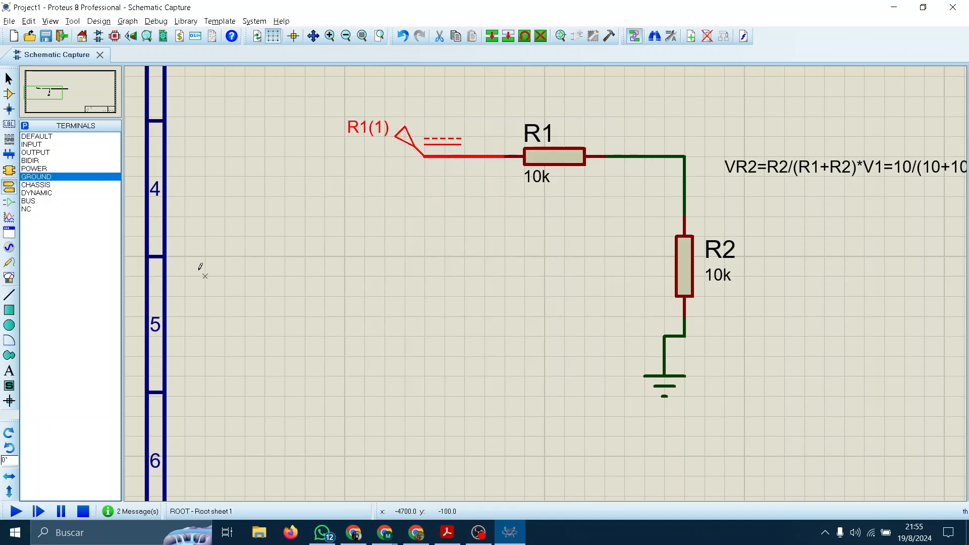
Display the probe types available for circuit simulation and preview the tape, current and voltage probes
left_click(66, 189)
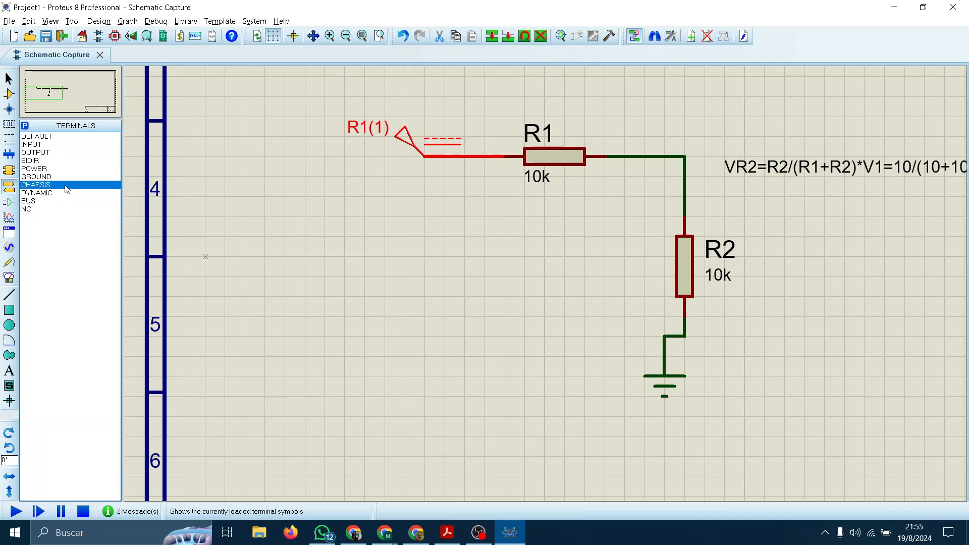
left_click(9, 262)
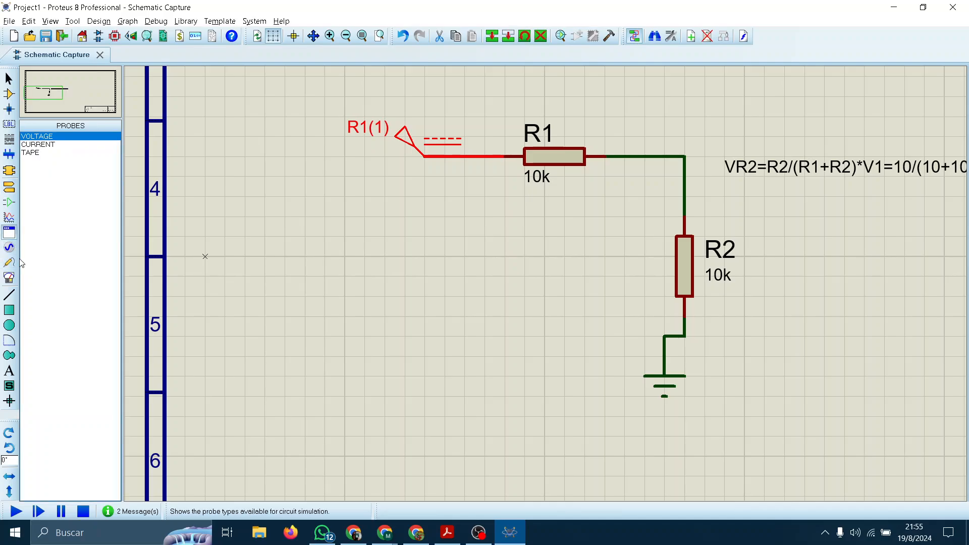
left_click(9, 248)
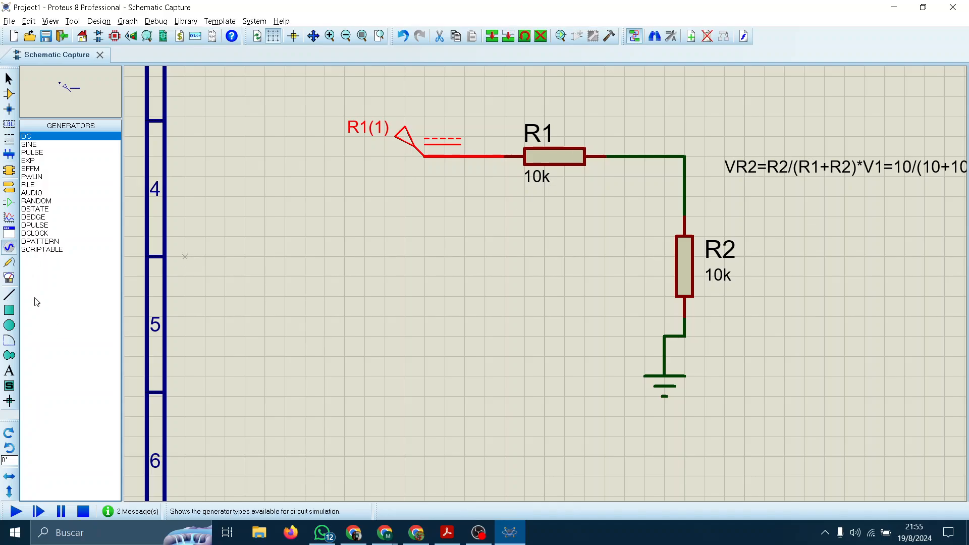
left_click(10, 263)
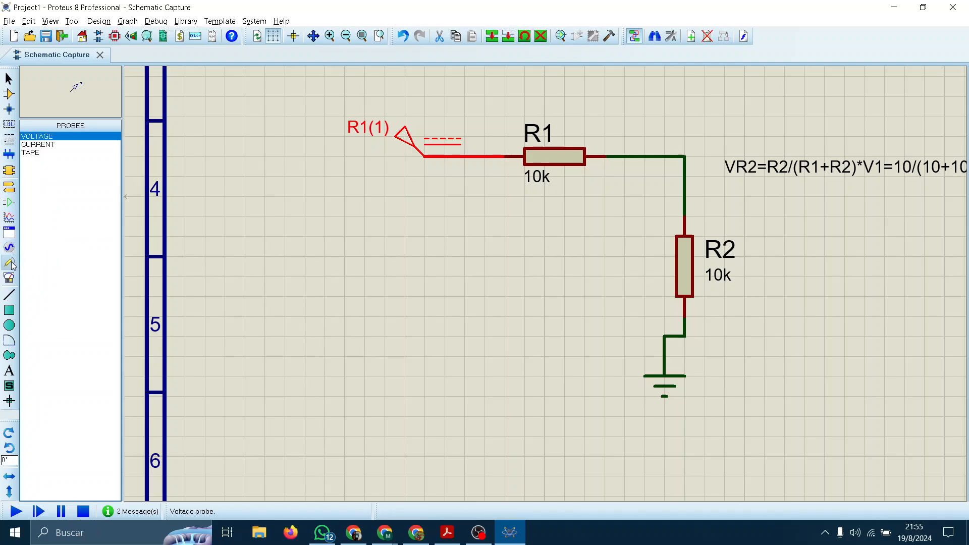
left_click(60, 153)
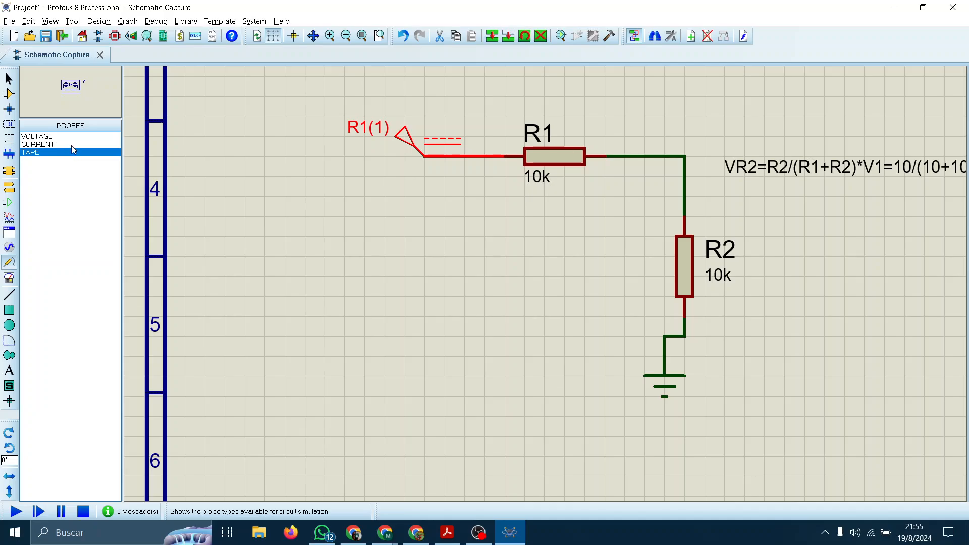
key("Up")
key("Up")
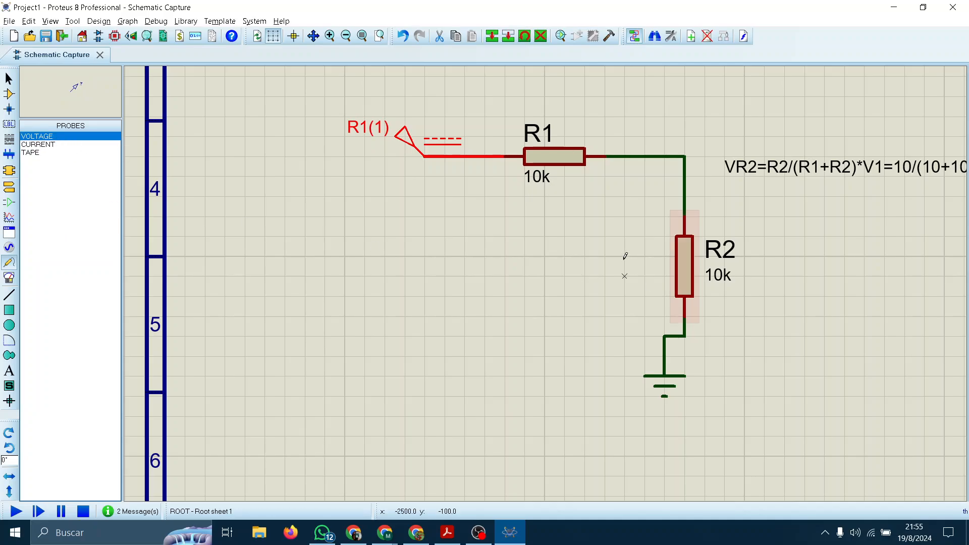
scroll(664, 212, "up", 1)
scroll(447, 253, "down", 1)
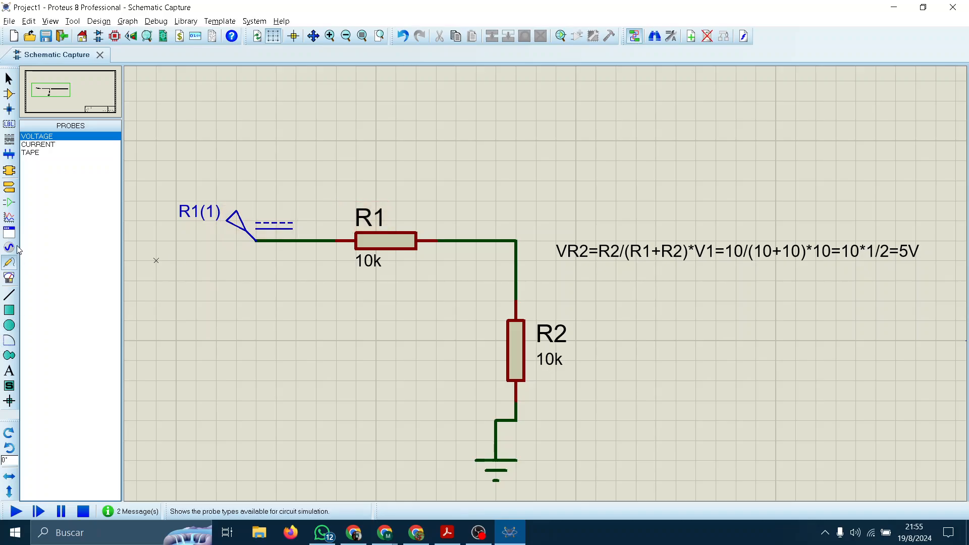
Place an ANALOGUE simulation graph to the right of R2, below the voltage divider formula
left_click(11, 216)
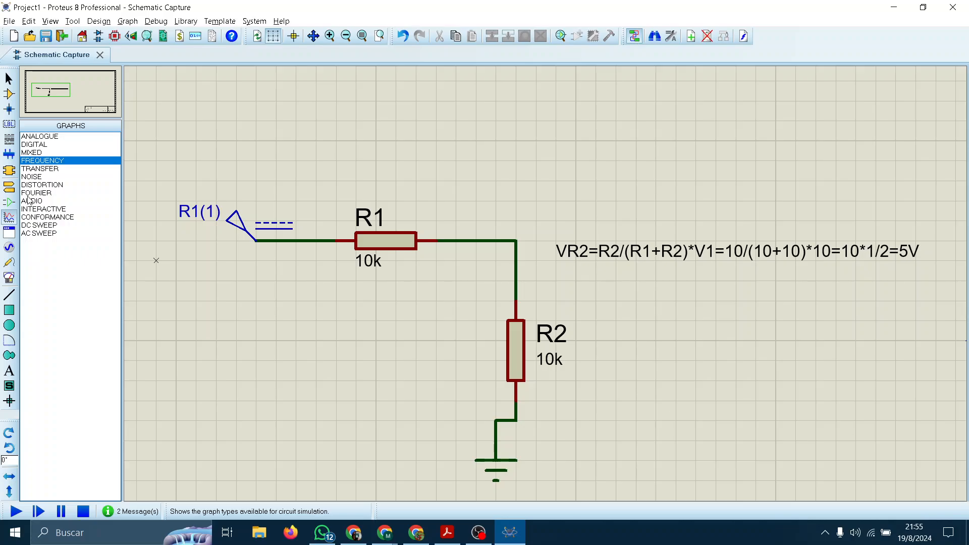
left_click(50, 137)
middle_click(591, 284)
middle_click(420, 185)
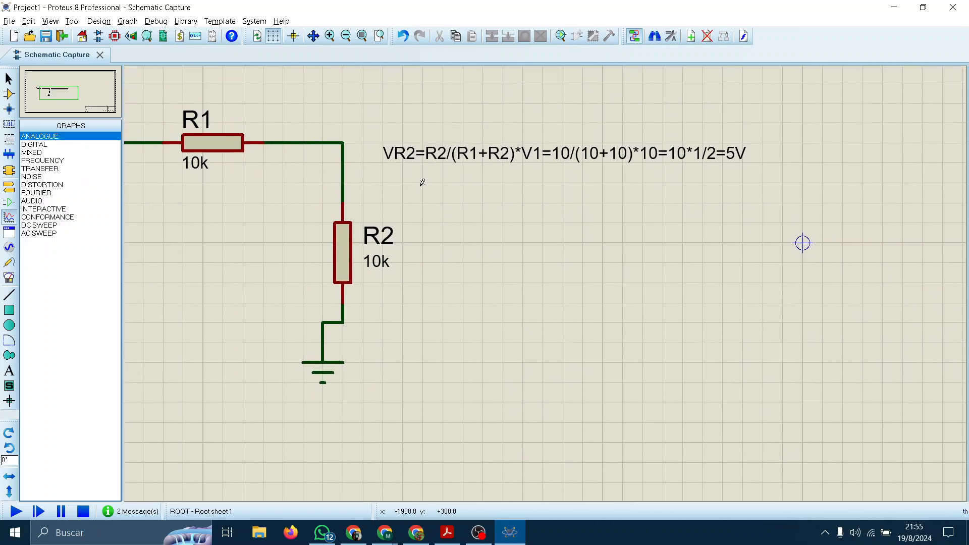
mouse_move(482, 223)
left_mouse_down()
mouse_move(605, 368)
mouse_move(803, 456)
mouse_move(873, 398)
left_mouse_up()
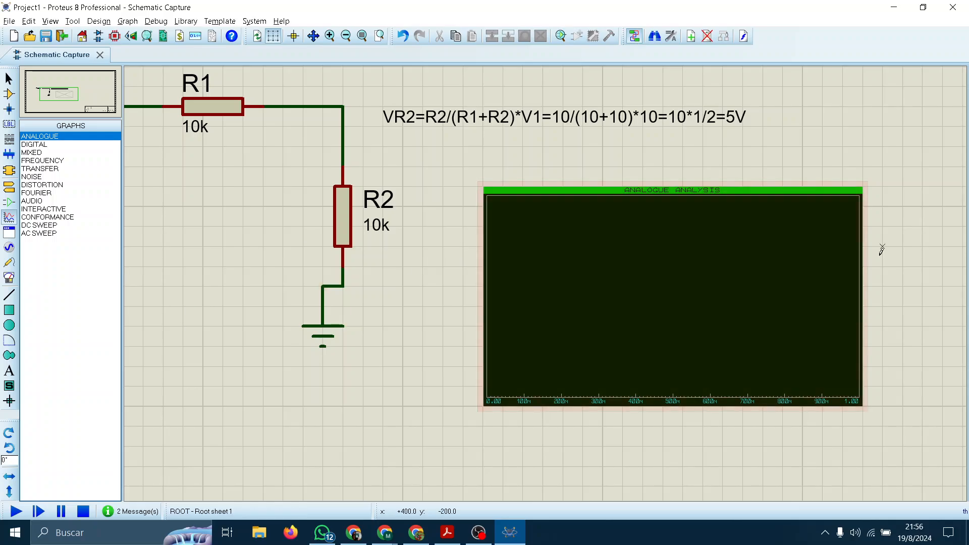
Place a VOLTAGE probe on the wire corner between R1 and R2
middle_click(378, 175)
left_click(417, 372)
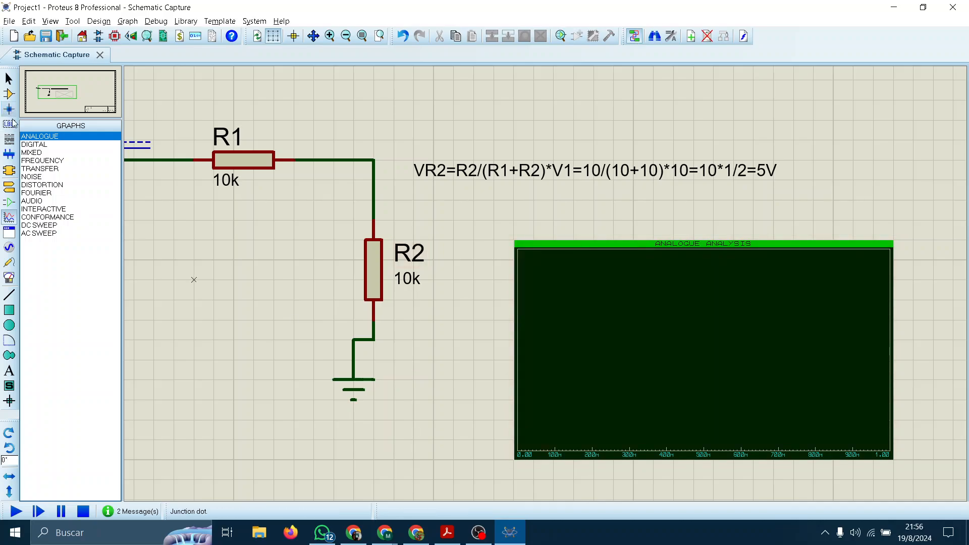
left_click(11, 262)
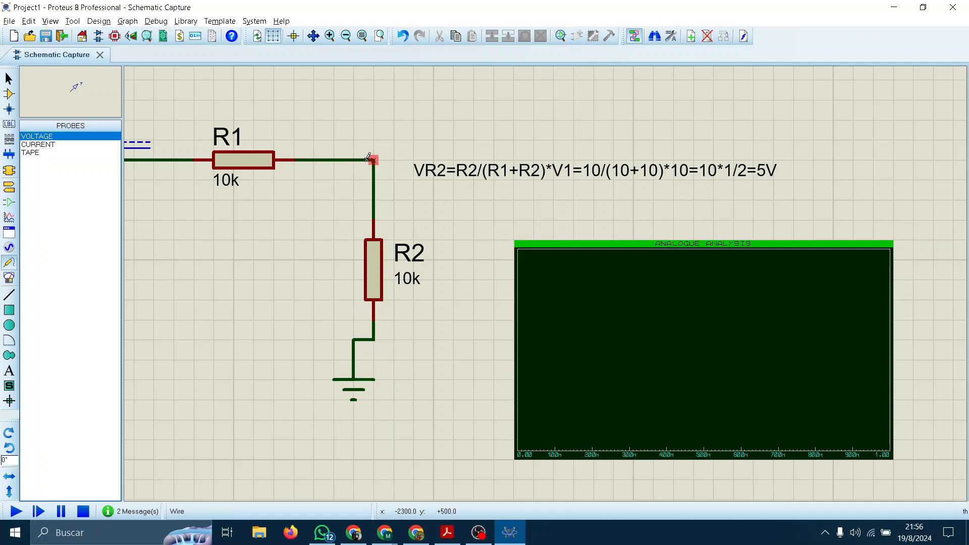
middle_click(361, 212)
left_click(511, 291)
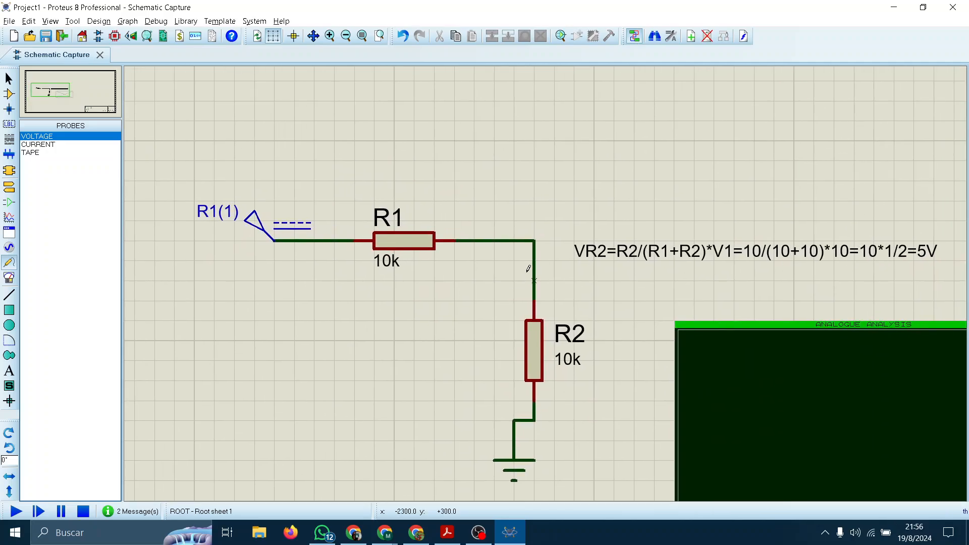
left_click(534, 242)
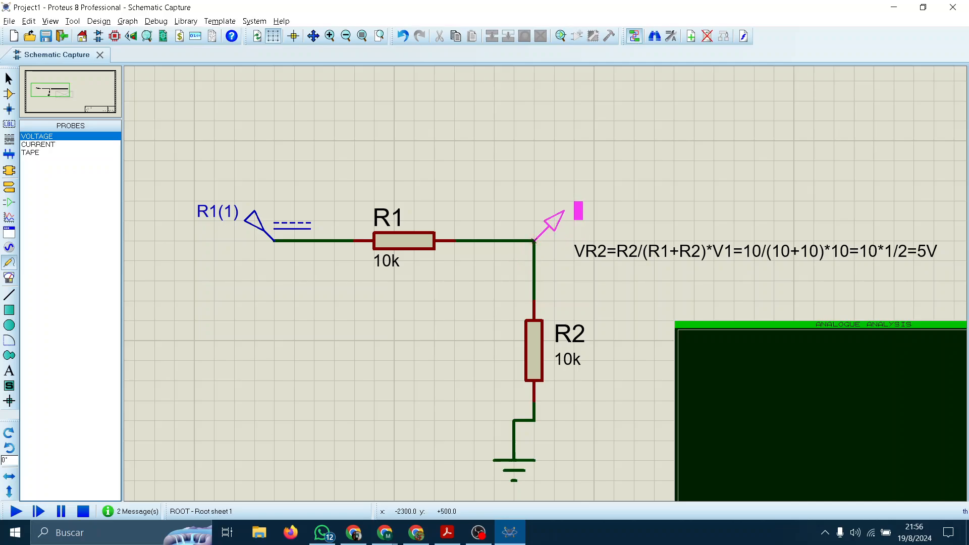
left_click(534, 242)
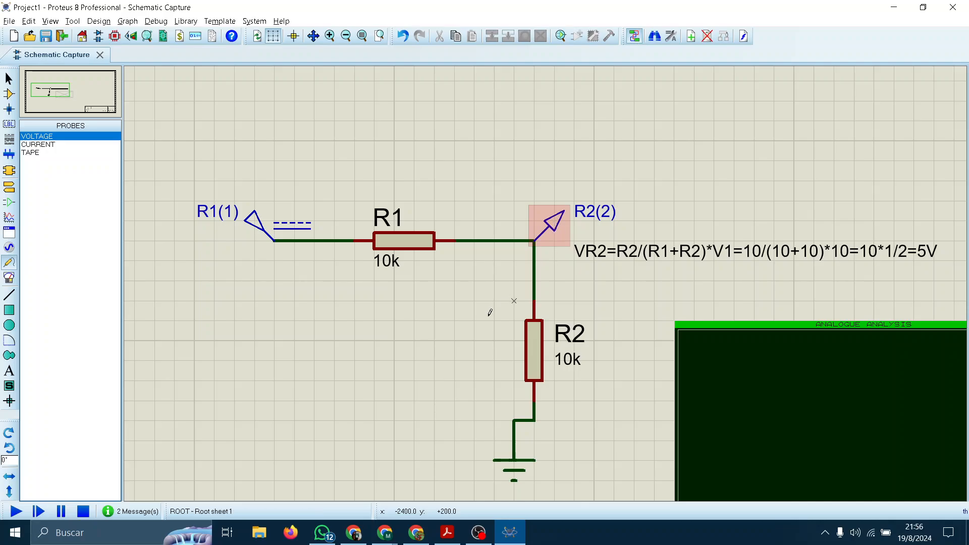
Add the voltage probe between R1 and R2 to the analogue graph as a trace
middle_click(468, 305)
left_click(389, 228)
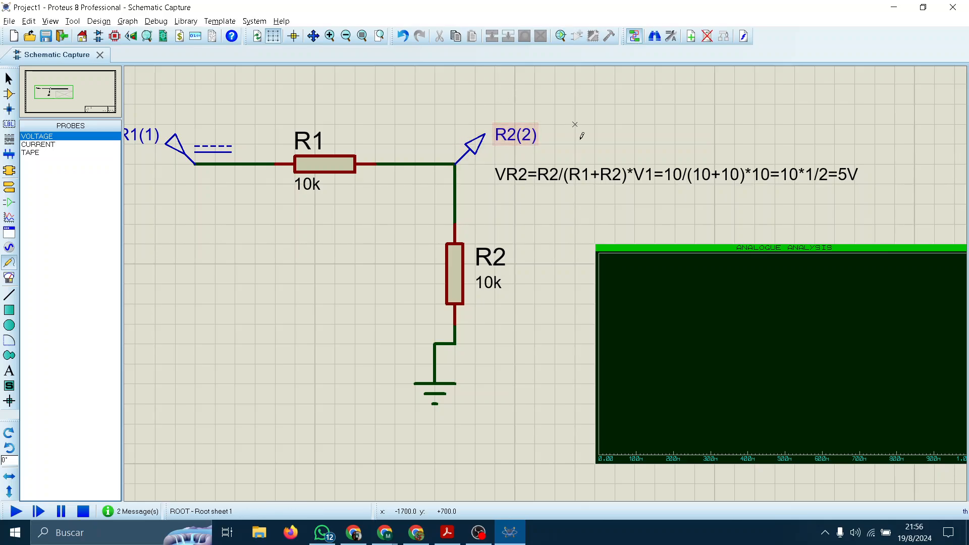
middle_click(539, 333)
left_click(419, 305)
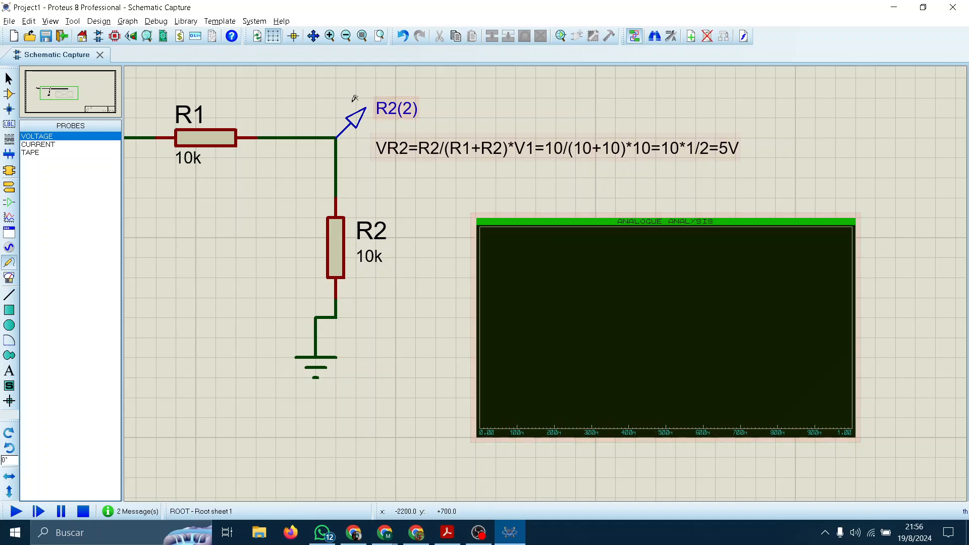
left_click(355, 119)
mouse_move(355, 119)
left_mouse_down()
mouse_move(529, 178)
mouse_move(625, 327)
left_mouse_up()
Add the DC generator connected to R1 to the analogue graph as a second trace
scroll(700, 362, "up", 3)
scroll(411, 191, "down", 1)
middle_click(521, 266)
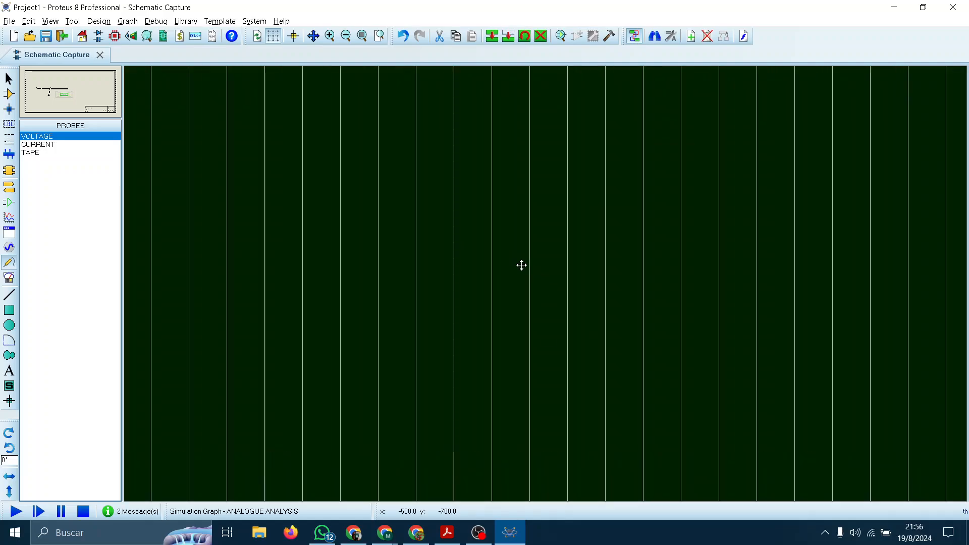
scroll(472, 230, "down", 3)
scroll(428, 253, "up", 4)
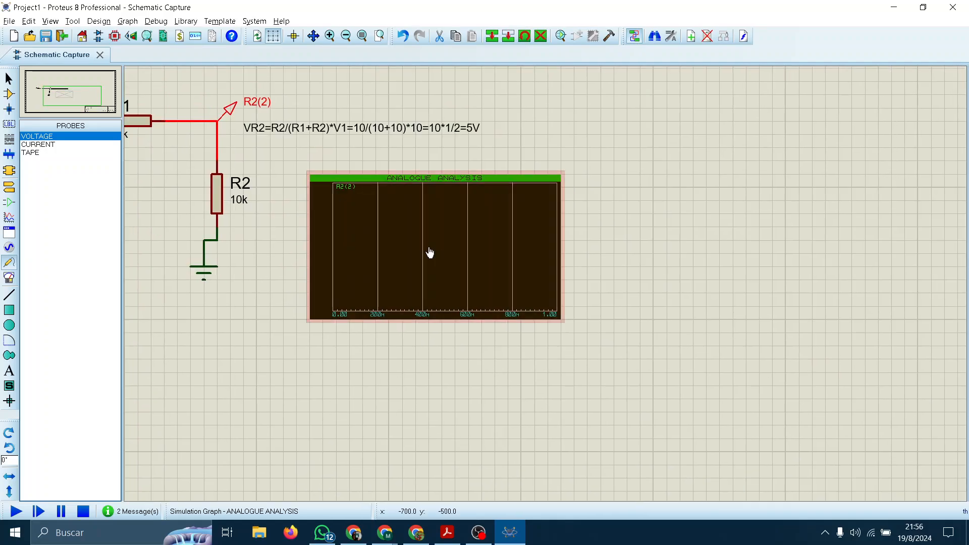
scroll(545, 277, "up", 2)
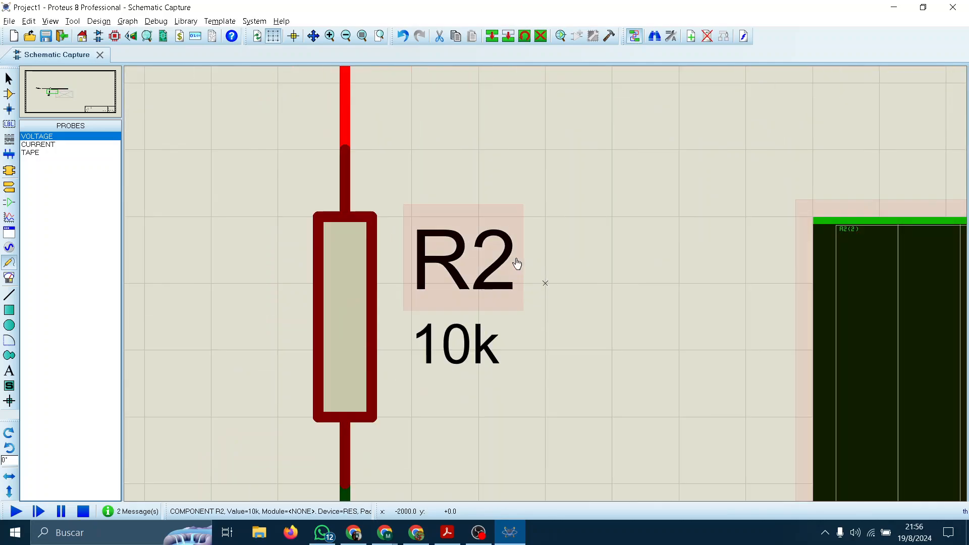
scroll(510, 281, "down", 5)
middle_click(502, 283)
left_click(448, 251)
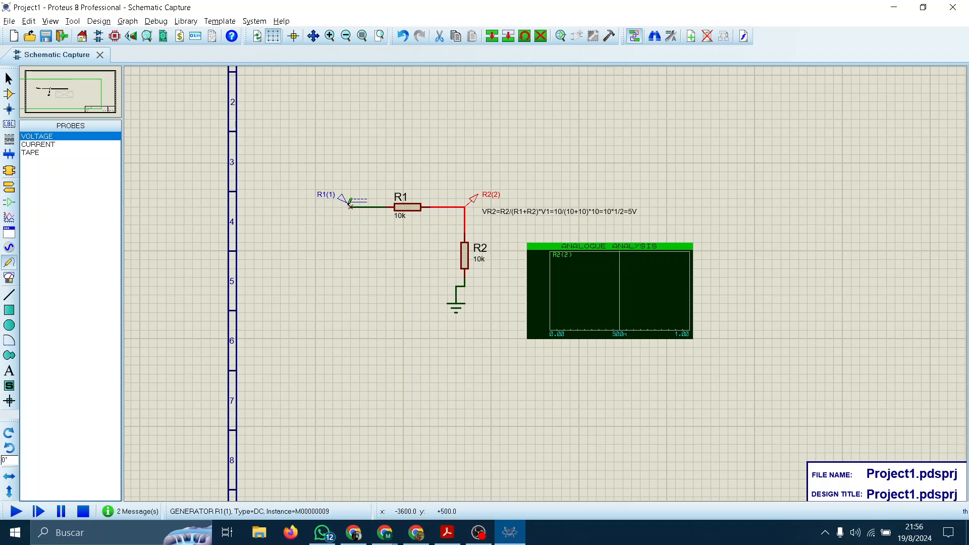
mouse_move(342, 203)
left_mouse_down()
mouse_move(546, 264)
mouse_move(595, 303)
left_mouse_up()
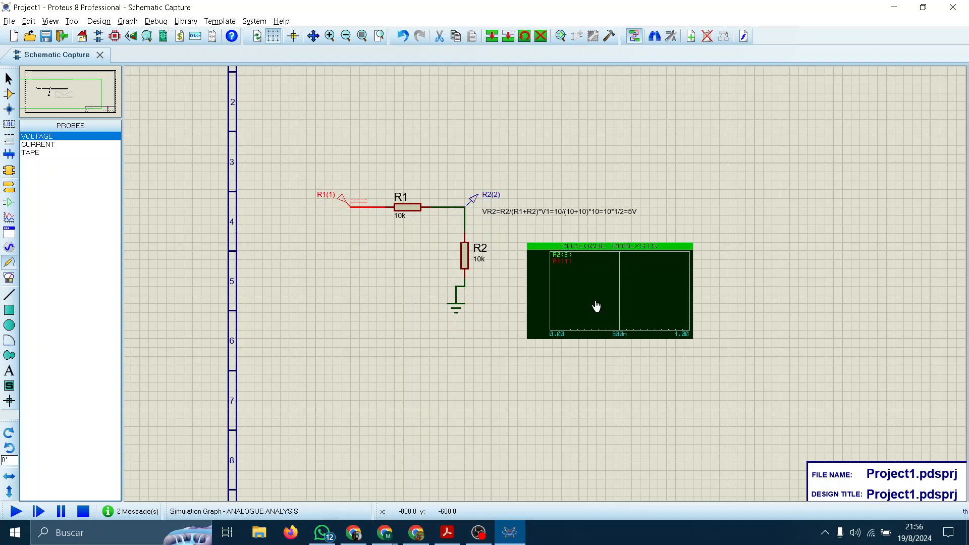
Simulate the analogue graph to plot the generator and probe voltages
scroll(602, 303, "up", 3)
scroll(592, 298, "down", 4)
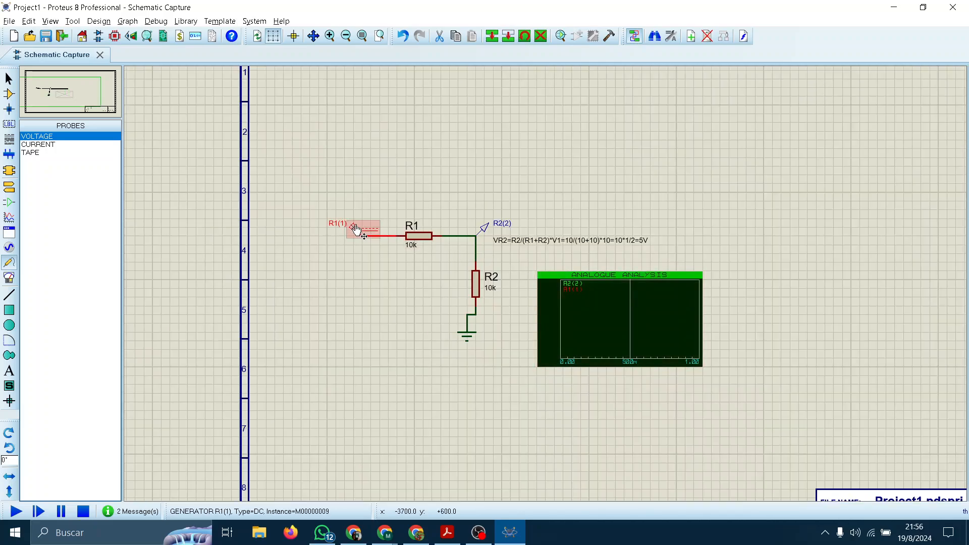
scroll(528, 295, "up", 1)
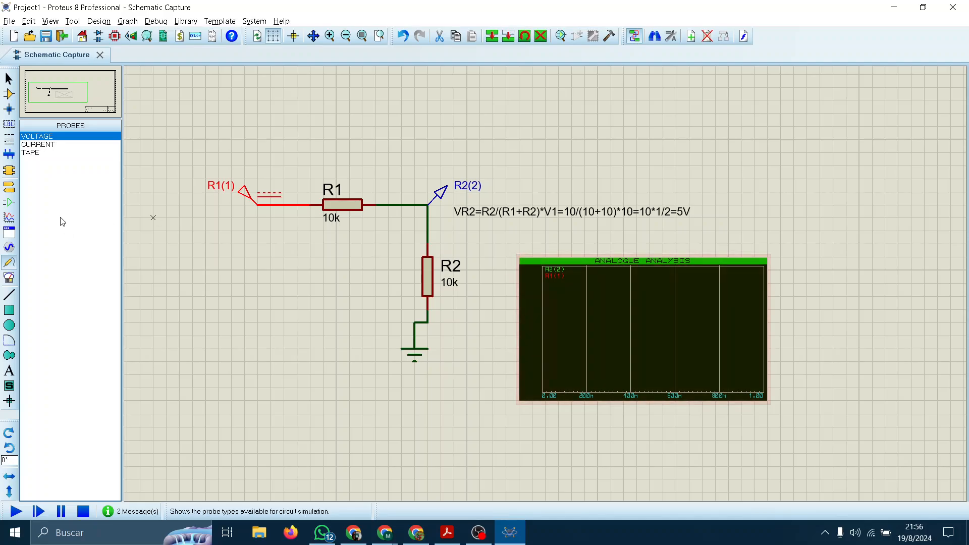
left_click(9, 247)
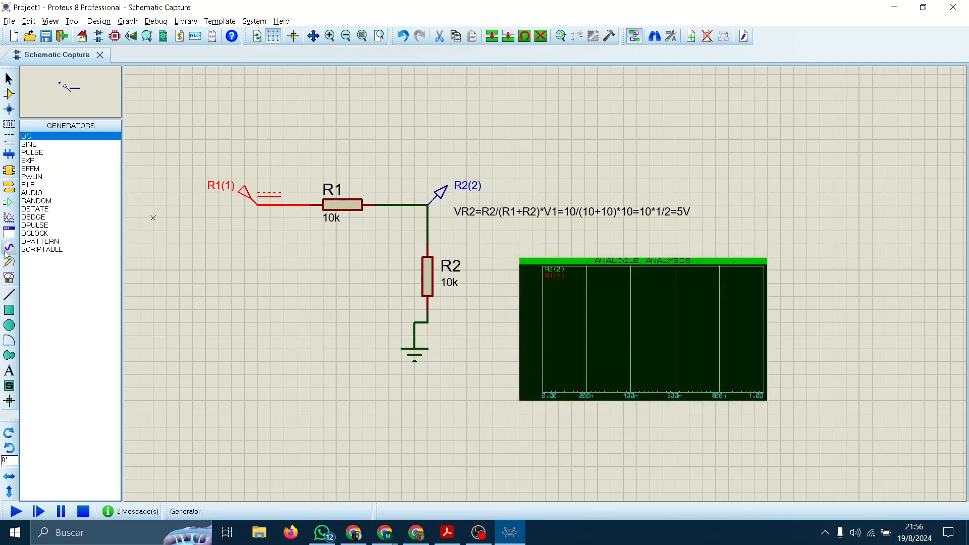
left_click(593, 338)
scroll(545, 282, "up", 2)
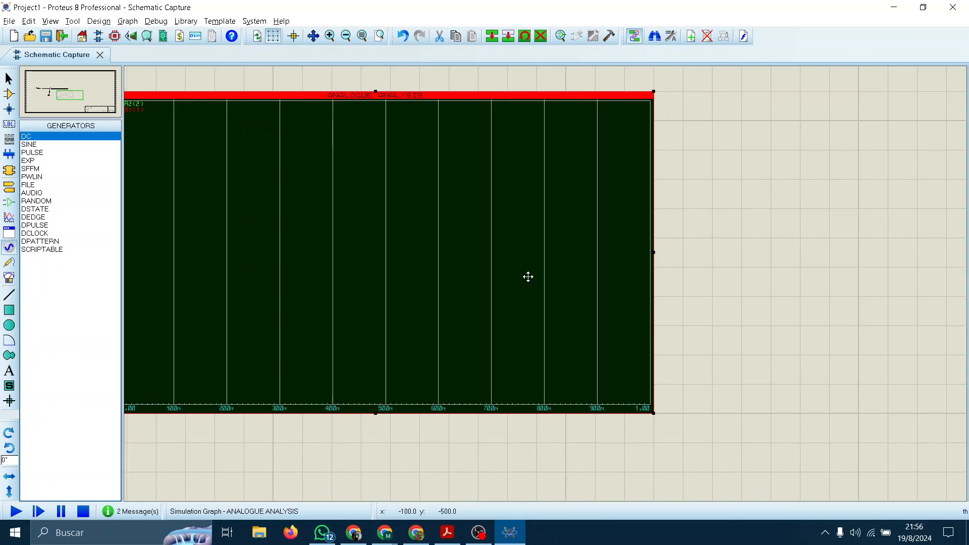
left_click(528, 277)
middle_click(790, 302)
left_click(958, 322)
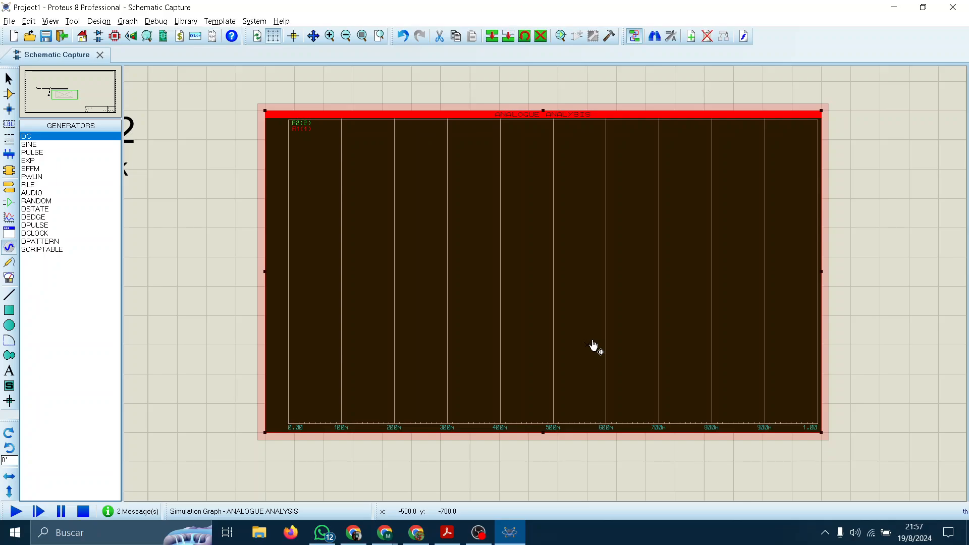
key("space")
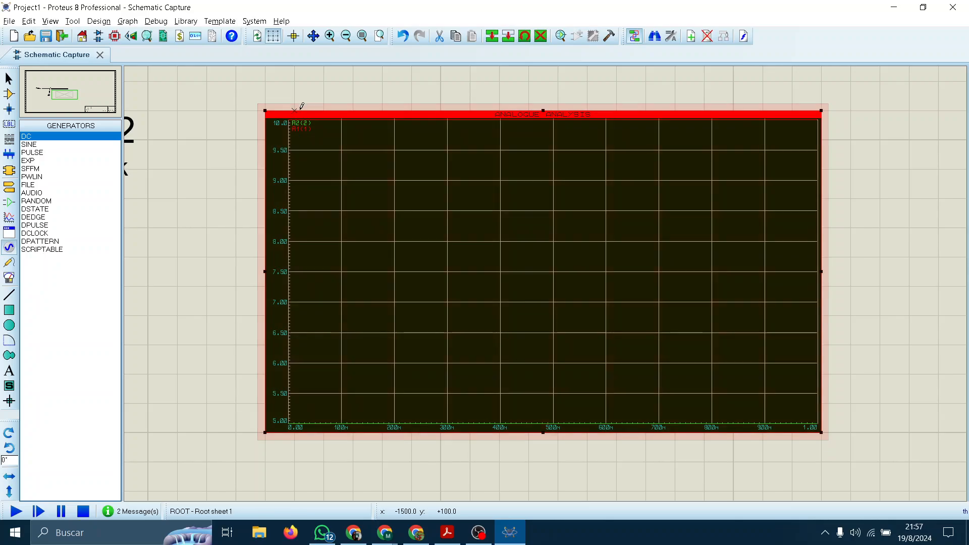
Examine the plotted graph's voltage axis and its lower limit
scroll(348, 292, "up", 4)
middle_click(547, 289)
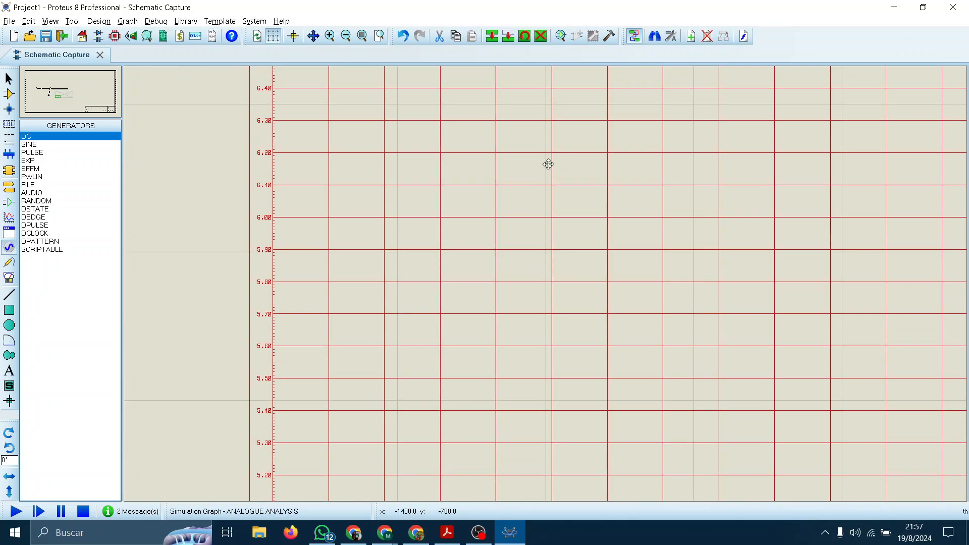
left_click(510, 137)
scroll(405, 344, "down", 2)
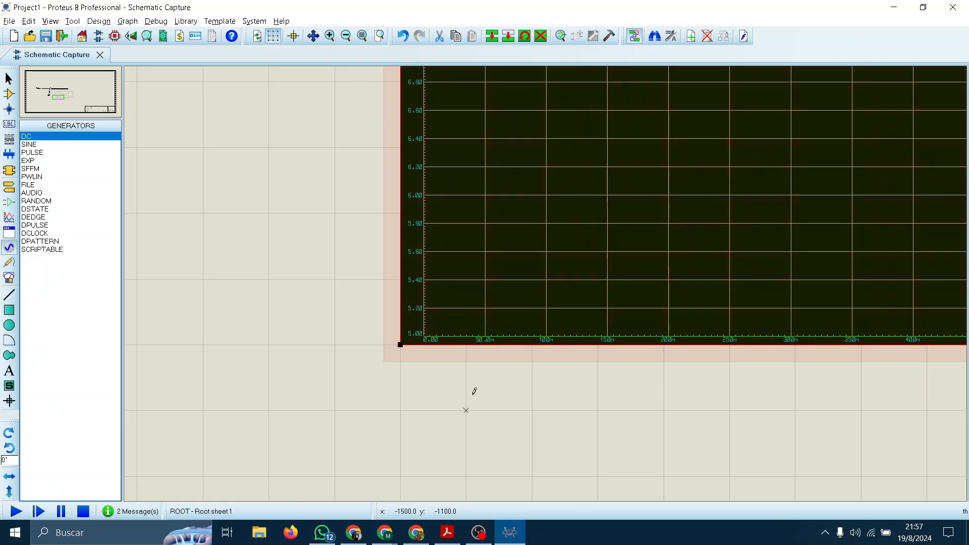
scroll(544, 281, "down", 1)
middle_click(598, 219)
scroll(348, 306, "down", 1)
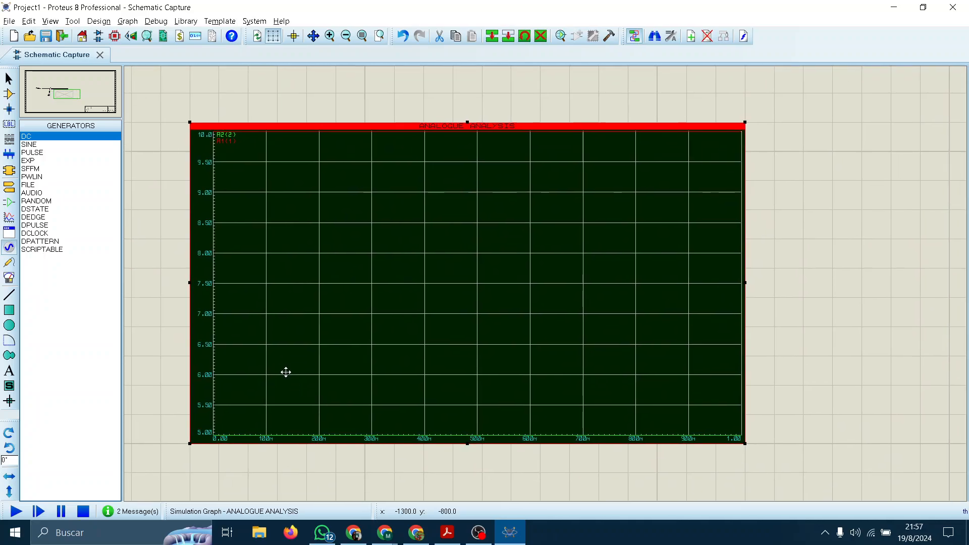
left_click(293, 369)
Lock the graph's left Y-axis scale with a minimum value of 0 and a maximum value of 20
double_click(362, 273)
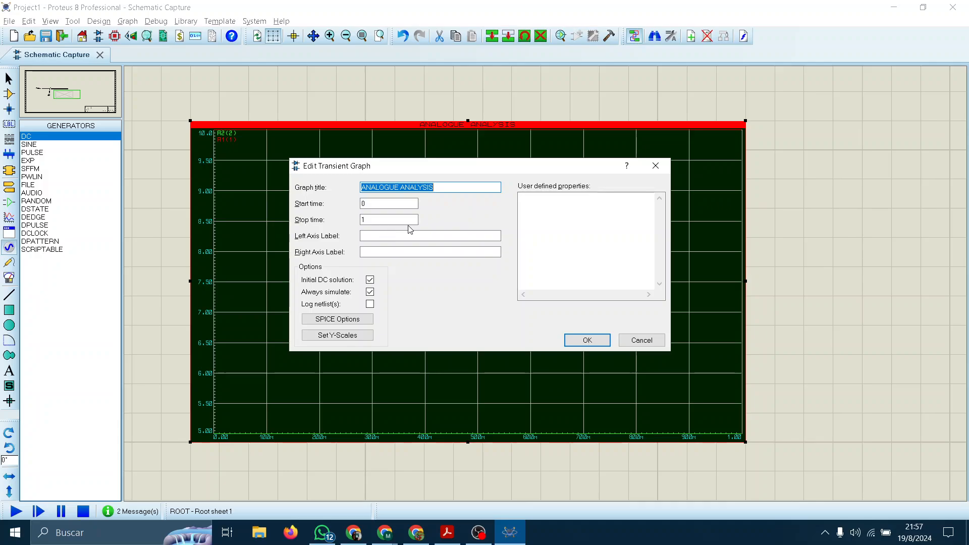
left_click(341, 336)
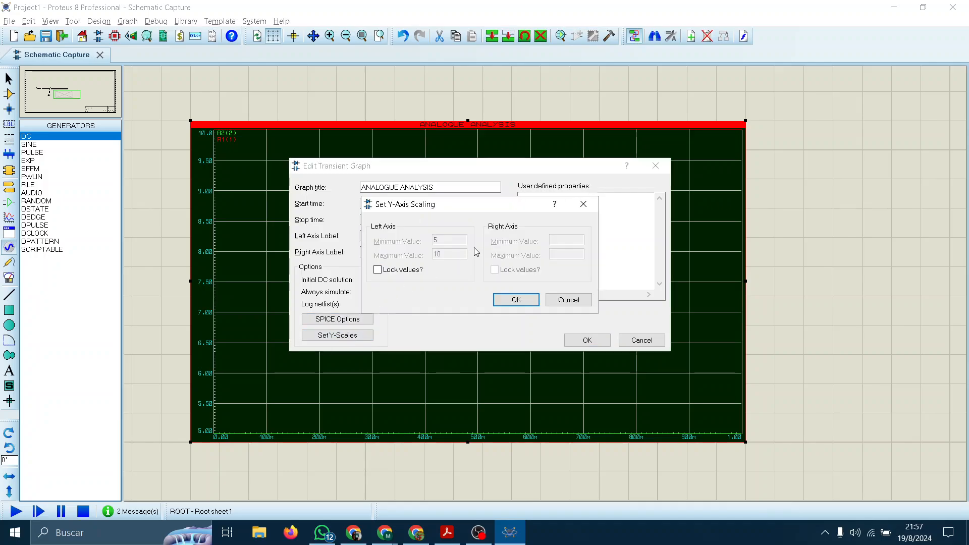
left_click(377, 270)
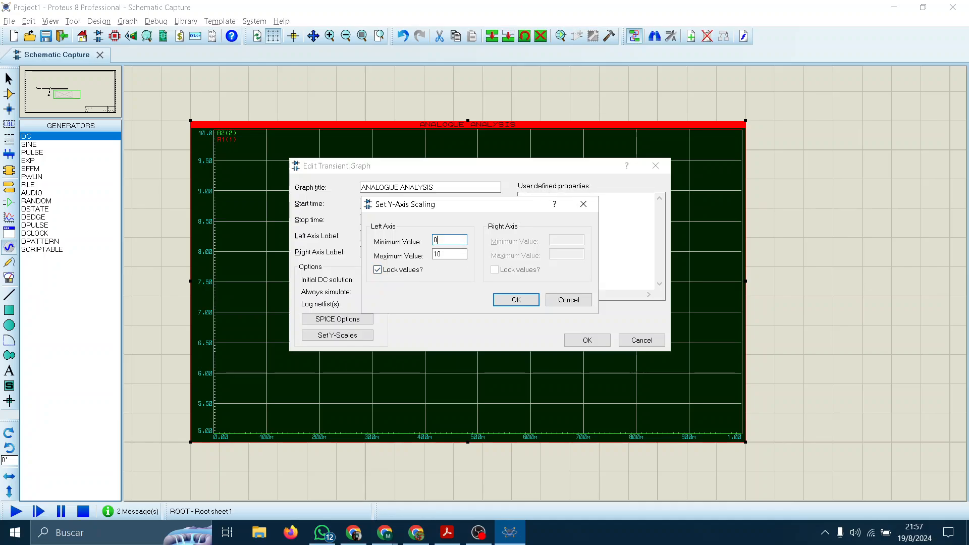
key("BackSpace")
key("BackSpace")
type("20")
key("Return")
left_click(577, 338)
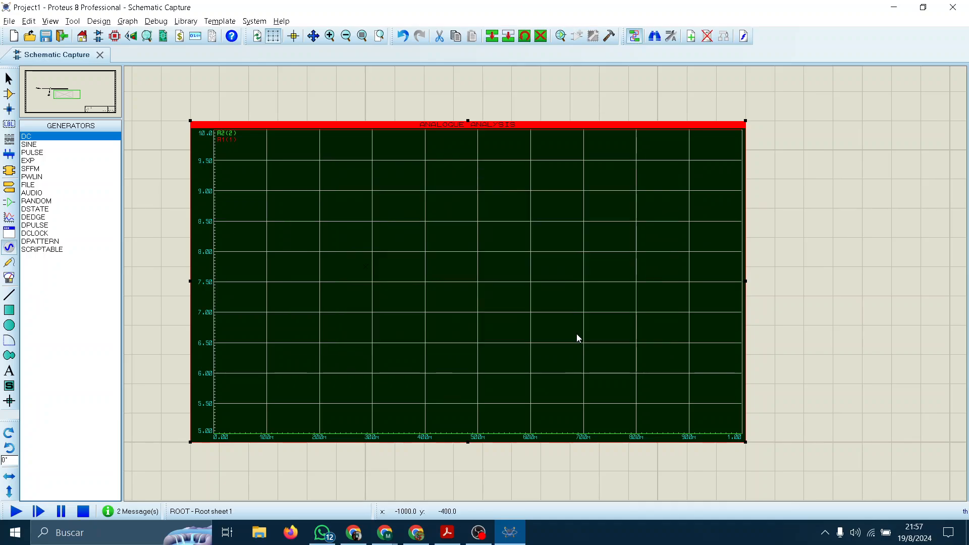
Compare the R1(1) and R2(2) traces on the graph with the voltage divider circuit and its written calculation
scroll(277, 320, "up", 4)
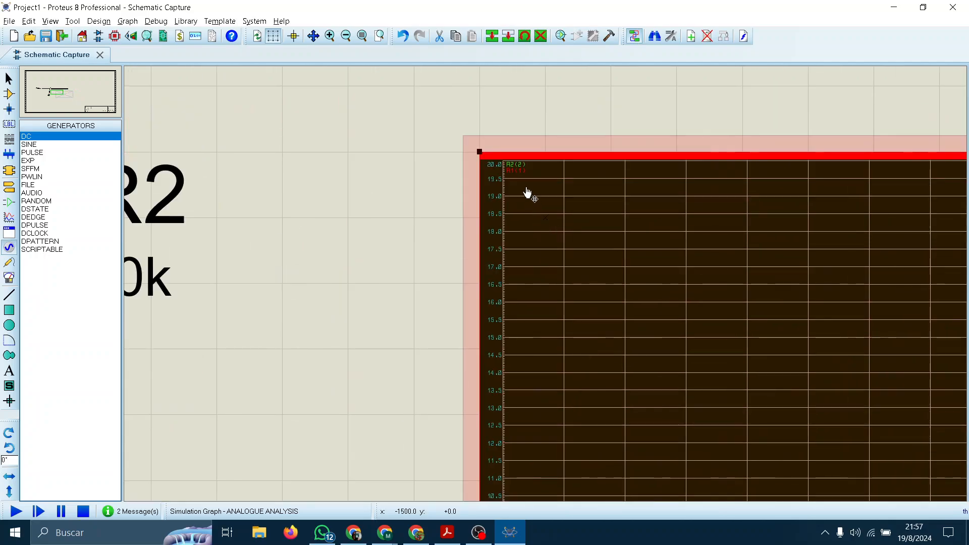
scroll(396, 187, "down", 3)
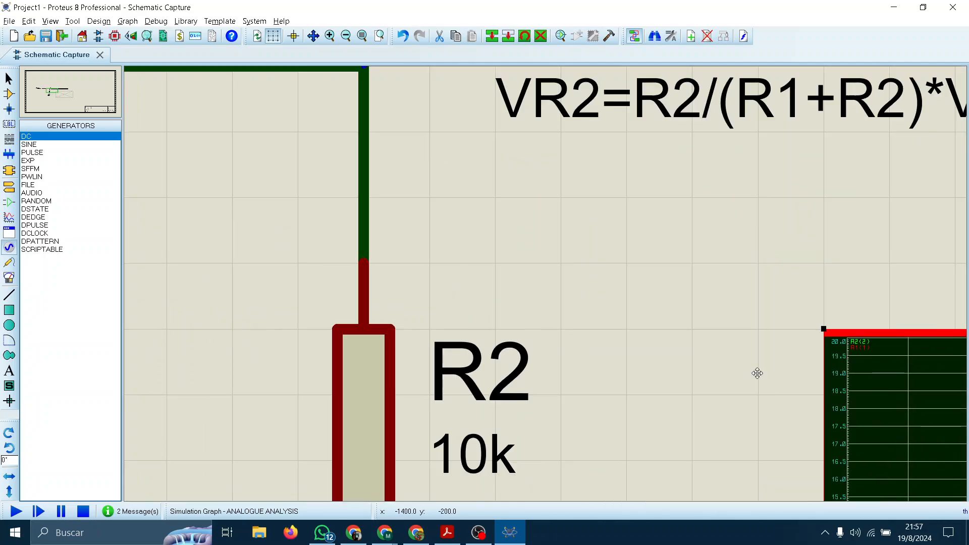
middle_click(519, 209)
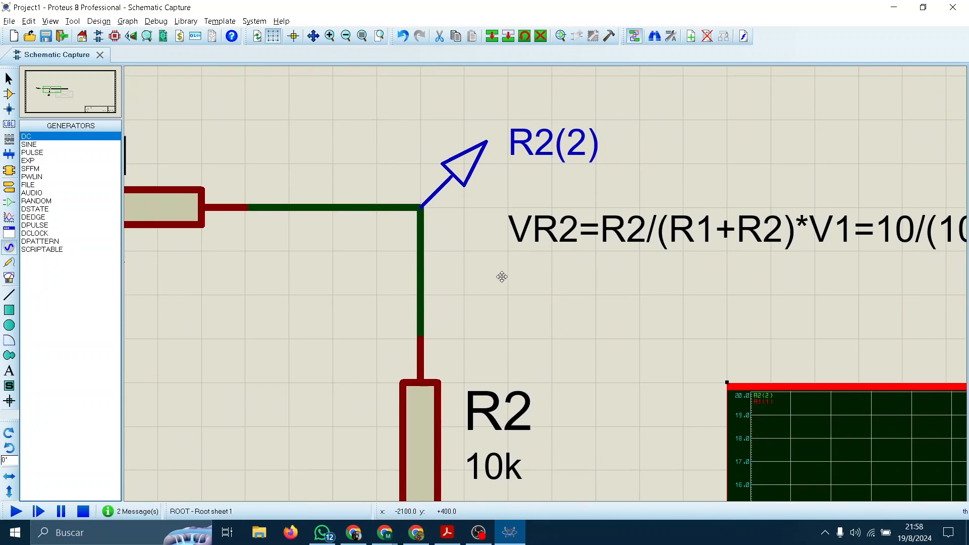
left_click(500, 286)
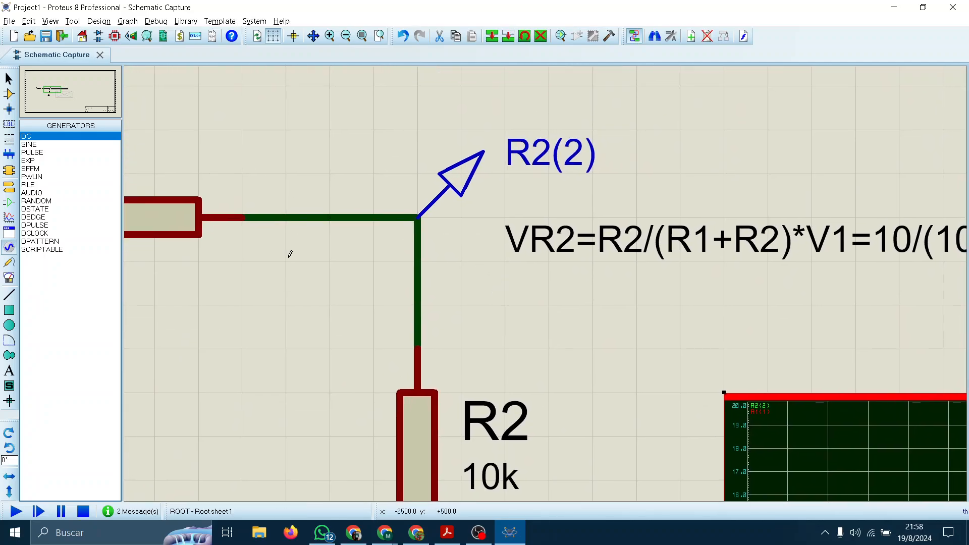
scroll(548, 346, "up", 1)
middle_click(549, 344)
left_click(154, 386)
middle_click(752, 306)
left_click(319, 336)
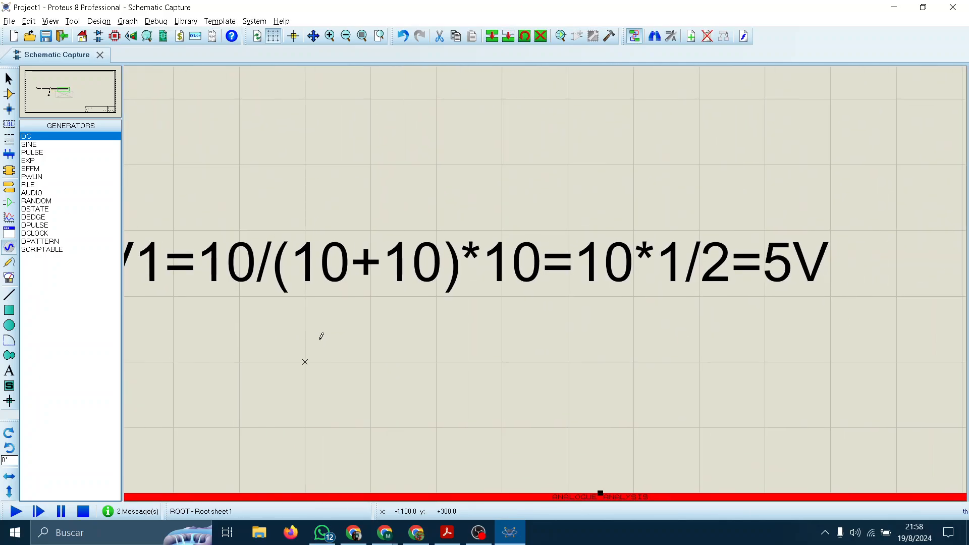
middle_click(666, 405)
left_click(898, 71)
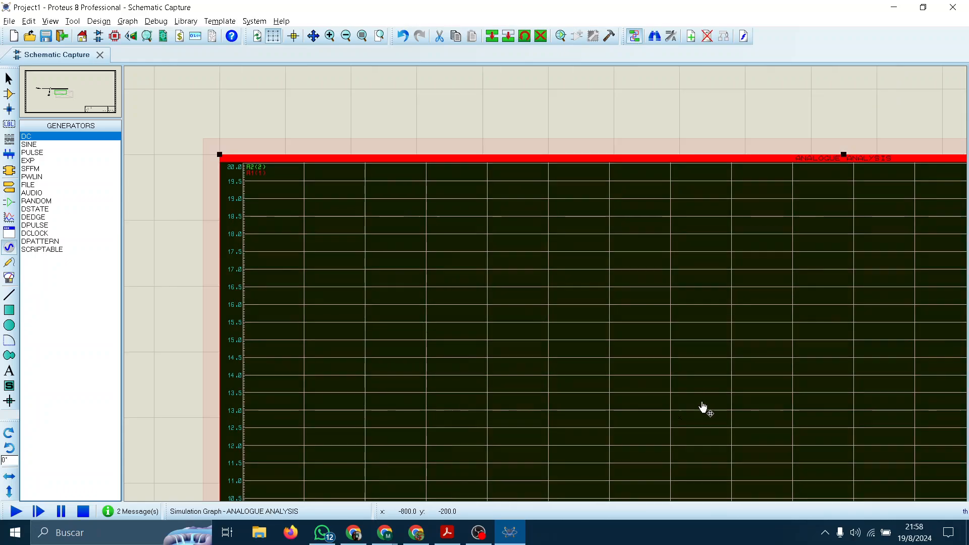
middle_click(702, 406)
left_click(658, 107)
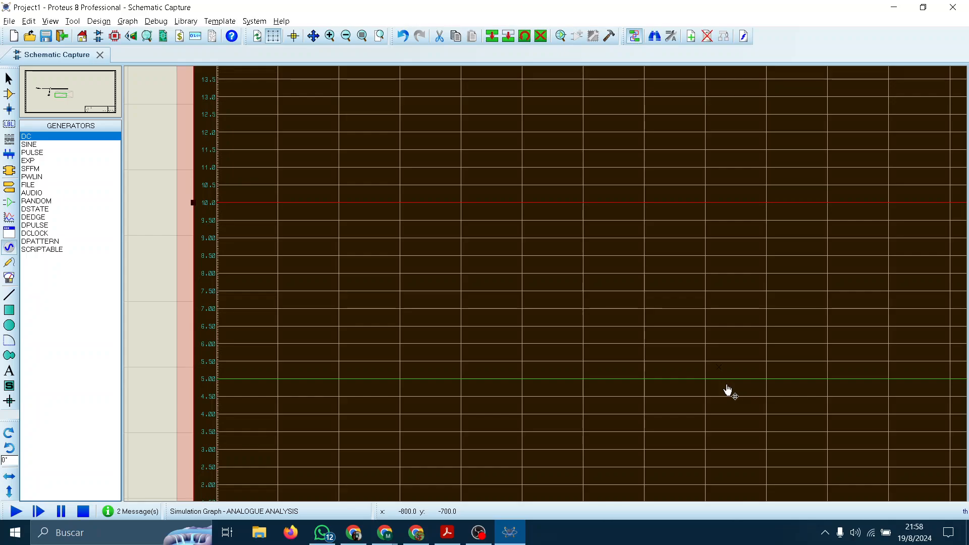
Check the voltage setting of the R1(1) DC generator feeding the voltage divider
scroll(158, 392, "down", 4)
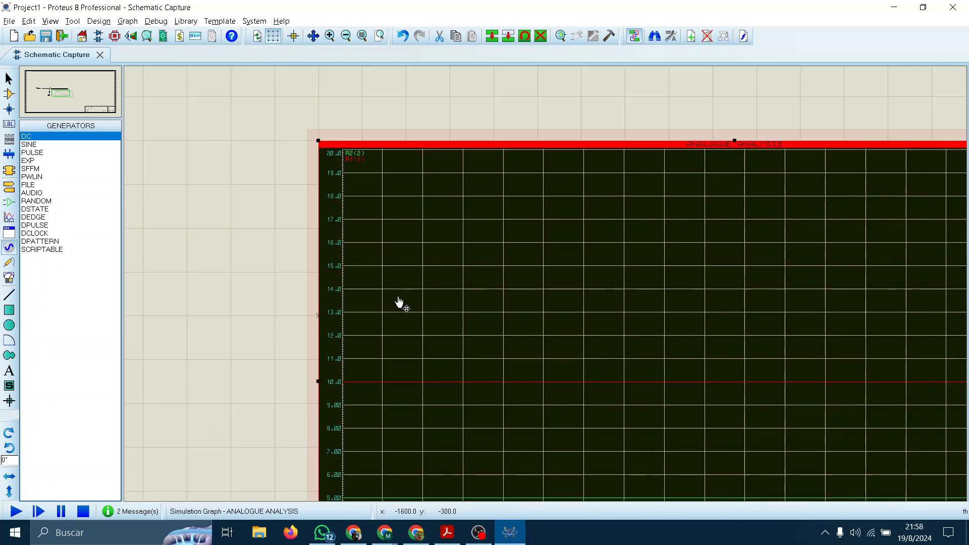
left_click_drag(528, 135, 516, 339)
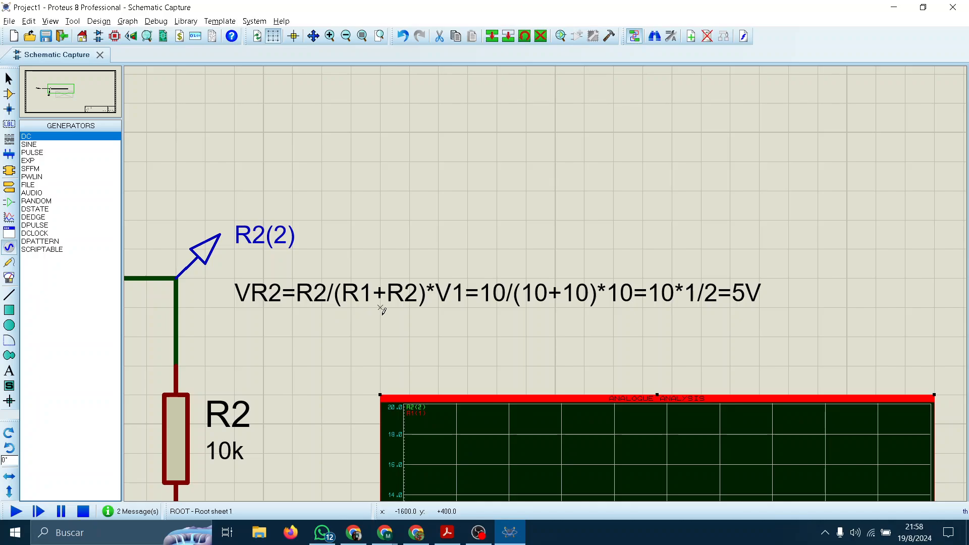
left_click_drag(303, 346, 954, 281)
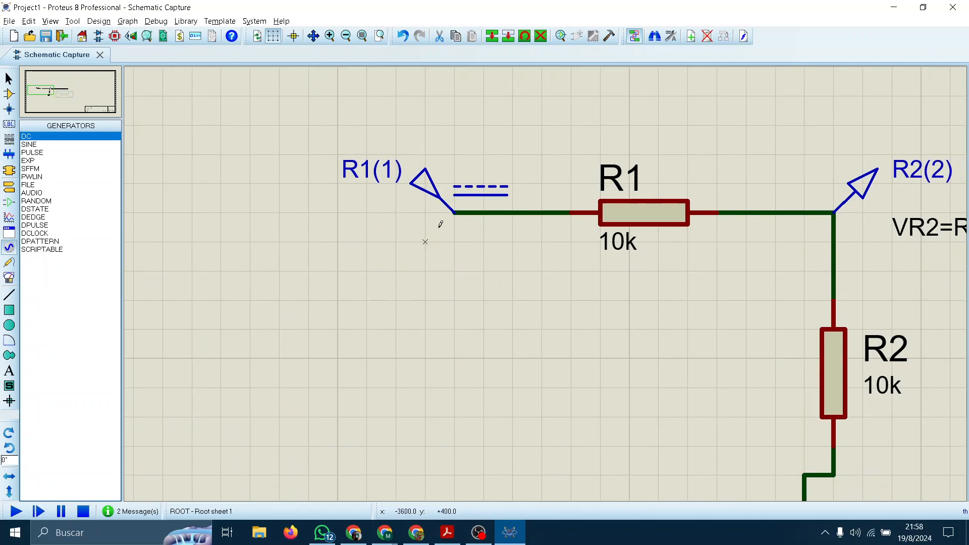
double_click(438, 199)
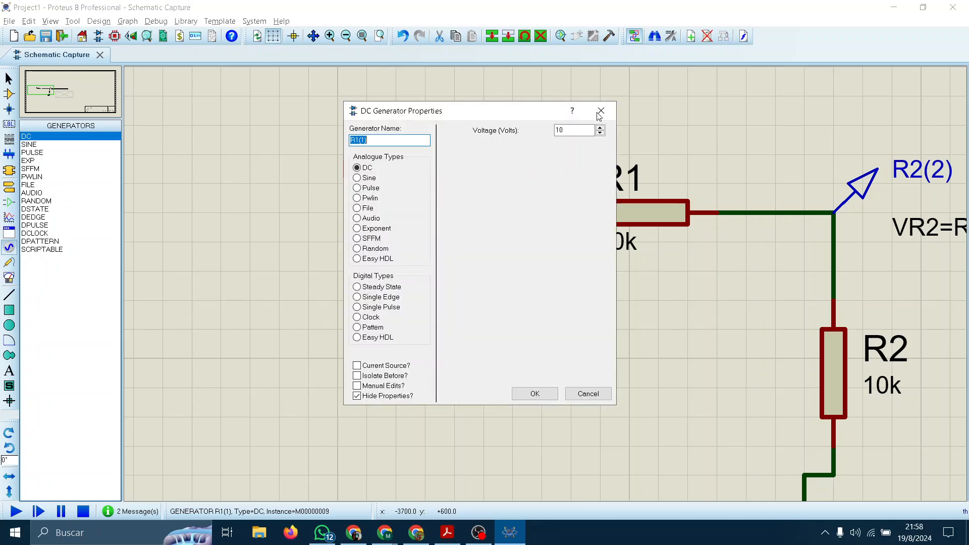
left_click(601, 112)
Examine the generator input, resistors R1 and R2, the R2(2) probe and the matching voltage levels on the analogue graph
left_click_drag(726, 320, 168, 213)
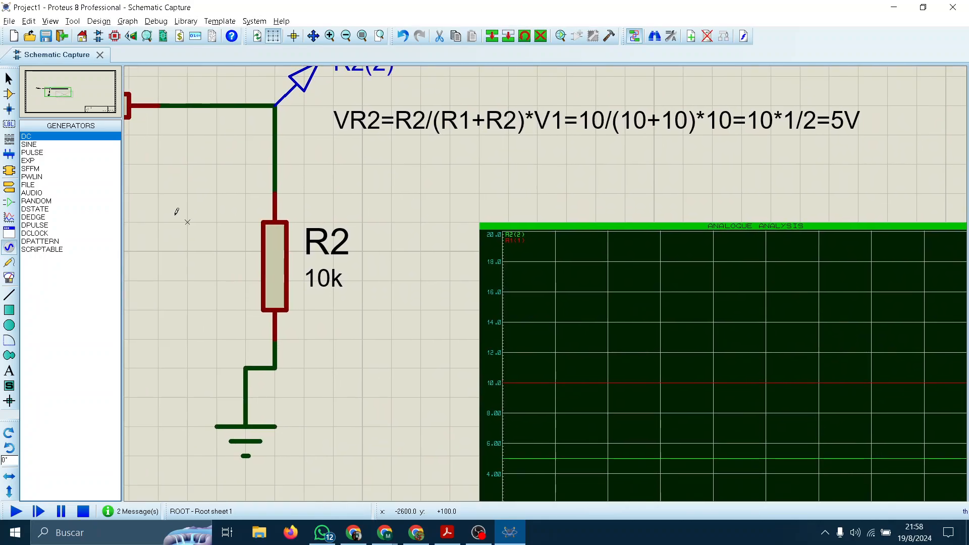
scroll(494, 281, "up", 2)
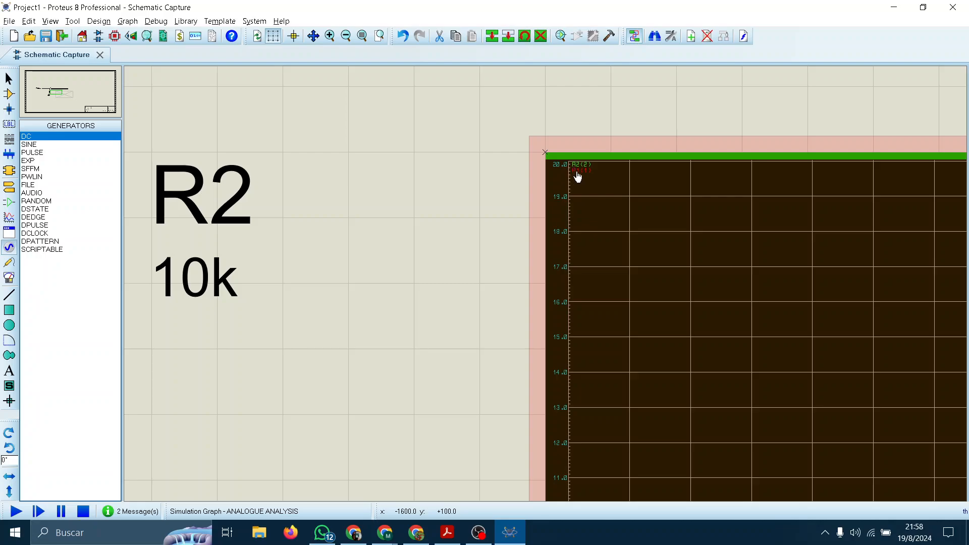
middle_click(498, 182)
left_click(966, 497)
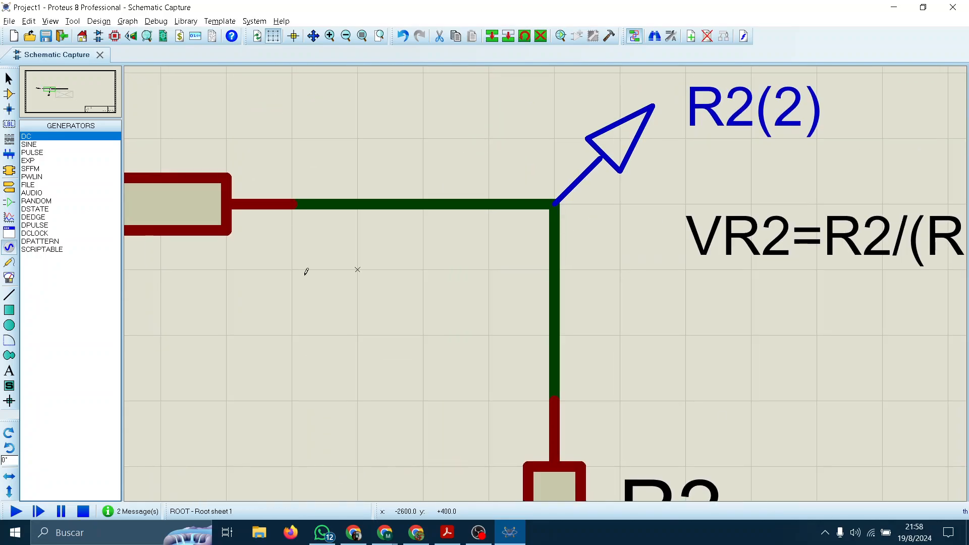
scroll(305, 273, "down", 2)
middle_click(287, 219)
scroll(287, 220, "up", 1)
scroll(731, 297, "down", 1)
left_click(732, 296)
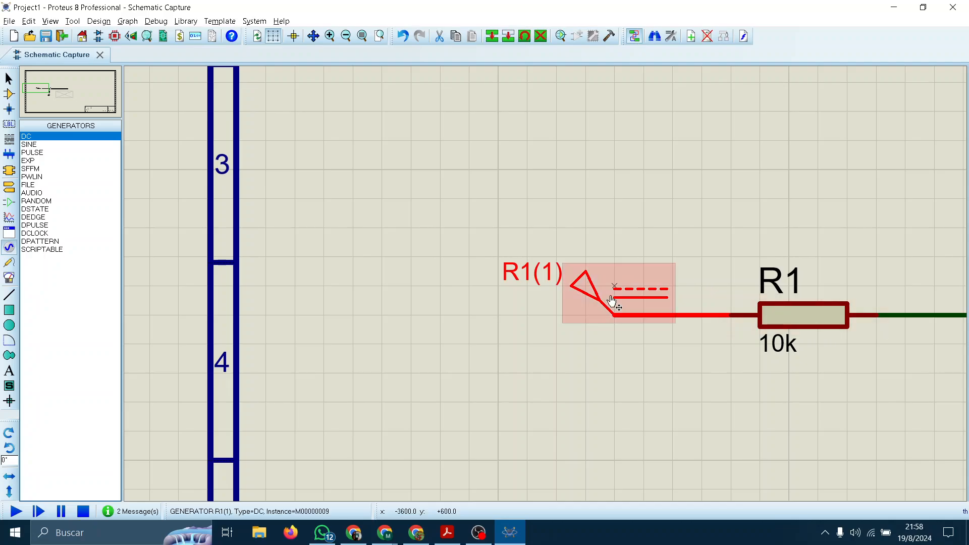
middle_click(732, 403)
scroll(733, 403, "up", 2)
left_click(125, 117)
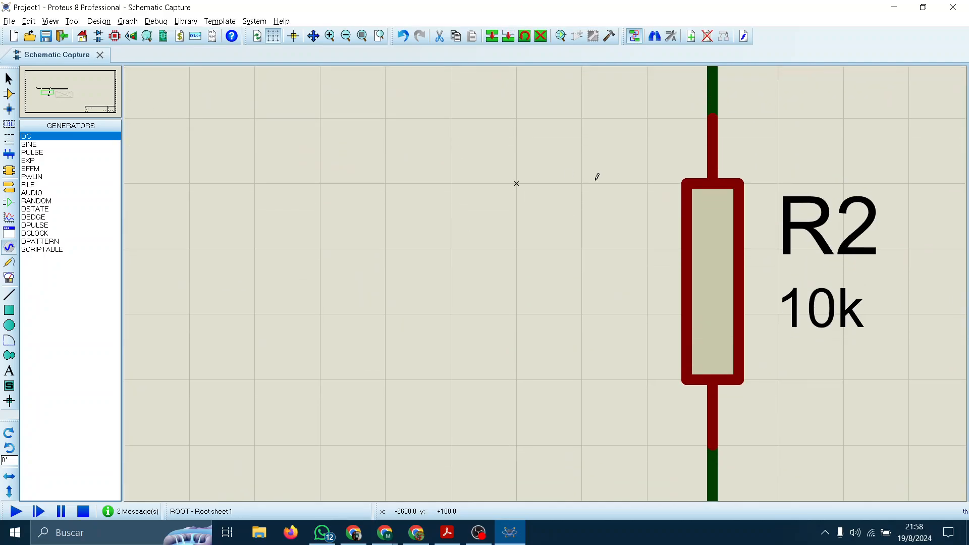
scroll(606, 184, "down", 2)
left_click(717, 337)
middle_click(716, 345)
scroll(273, 170, "up", 1)
left_click(273, 170)
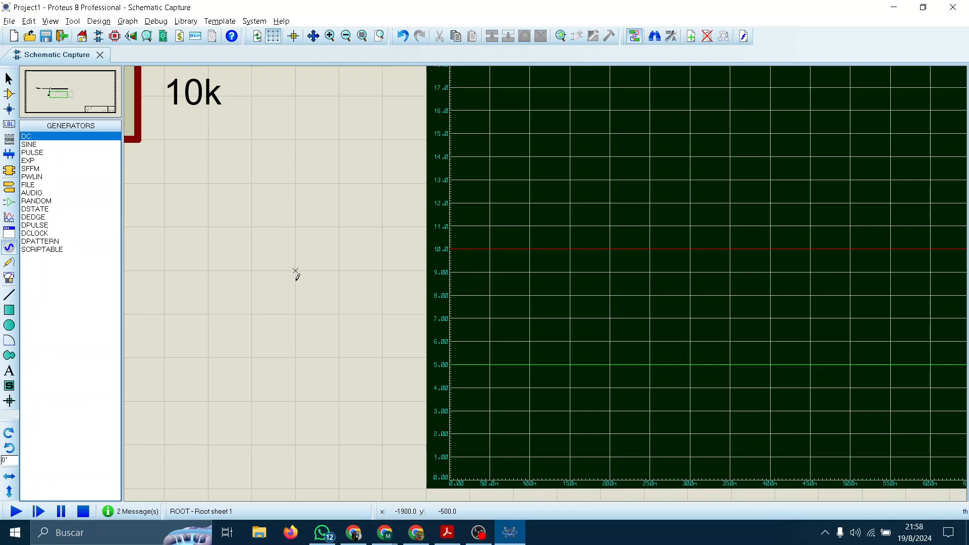
scroll(297, 275, "down", 2)
scroll(548, 333, "up", 1)
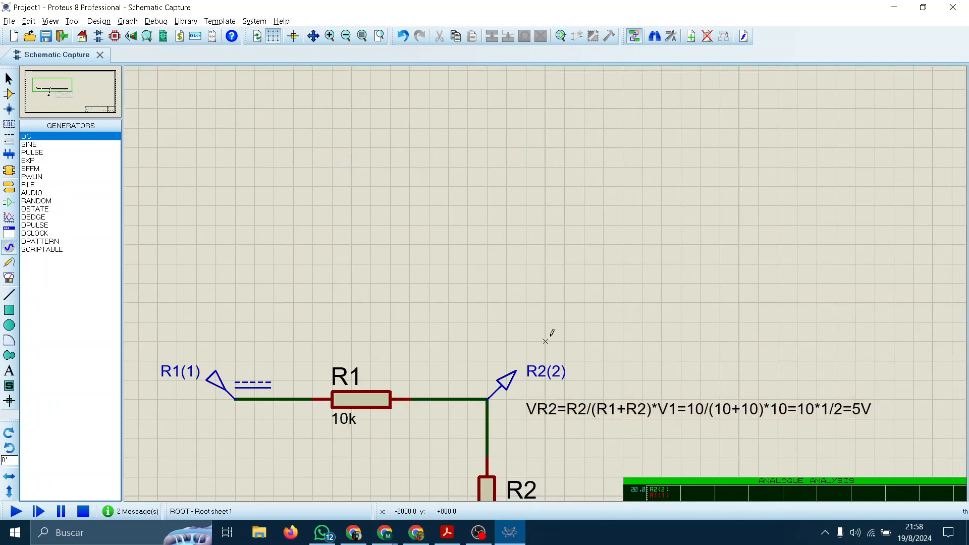
middle_click(406, 373)
left_click(536, 194)
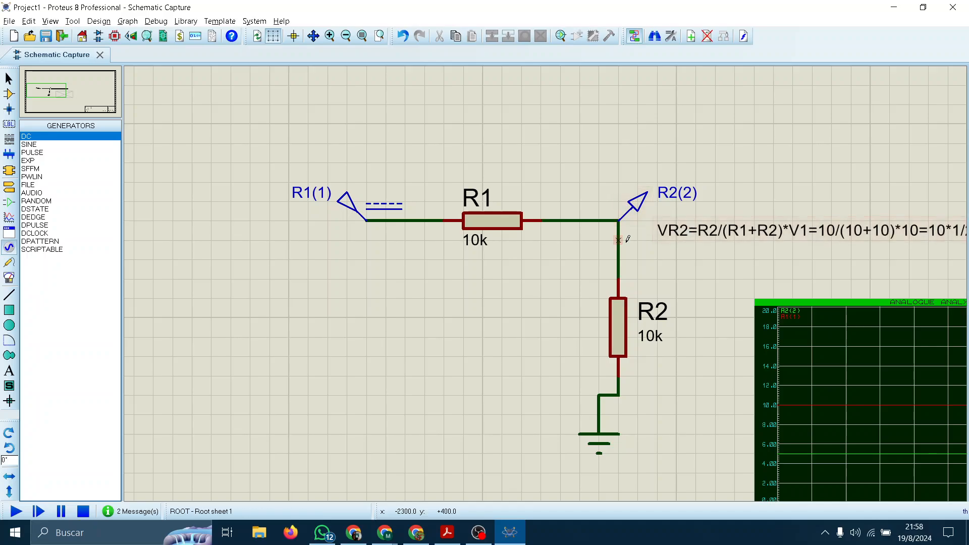
middle_click(697, 312)
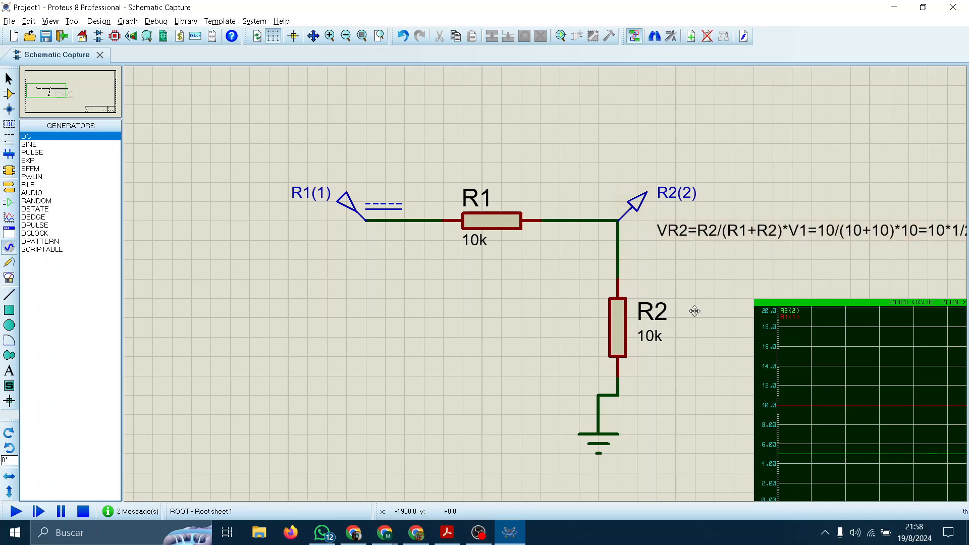
left_click(313, 197)
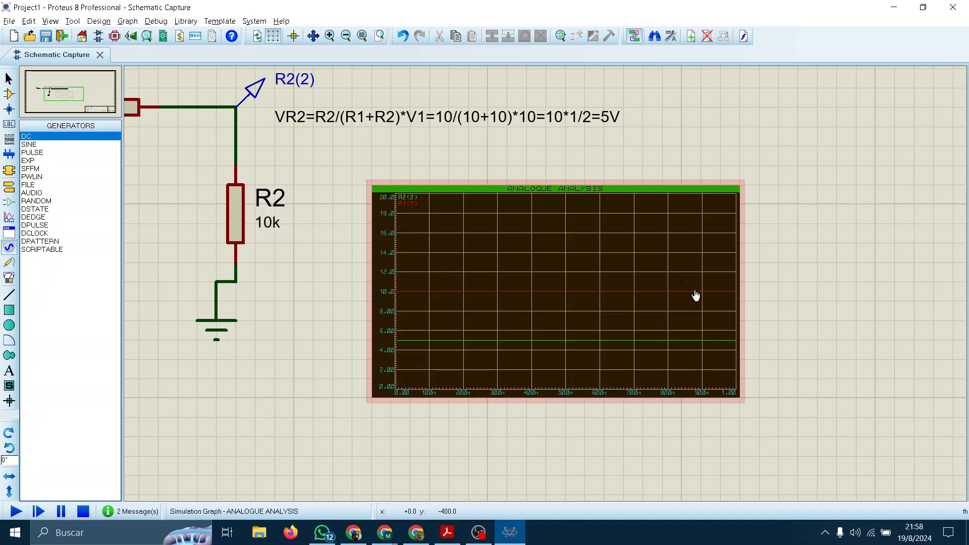
middle_click(248, 297)
left_click(515, 342)
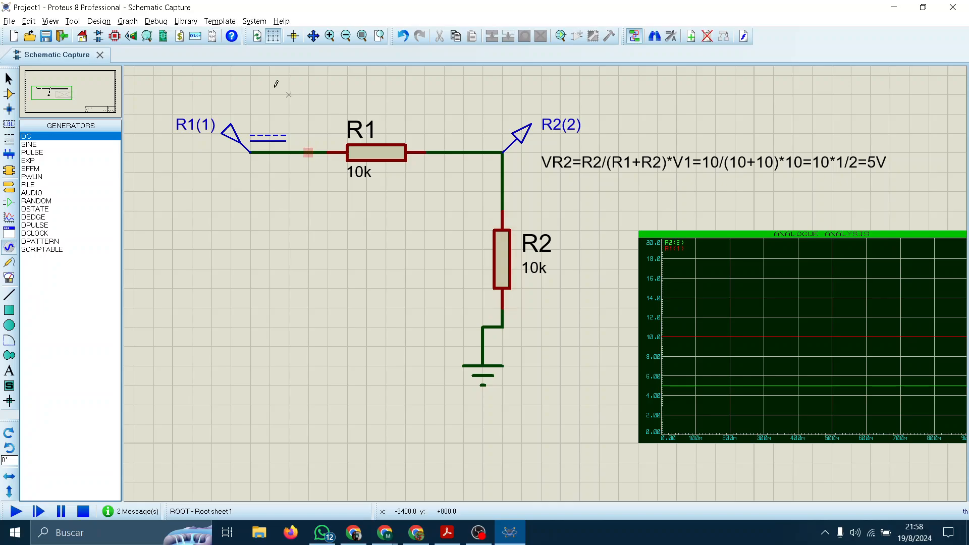
Change the R1(1) generator from DC to a sine source with an amplitude of 5 V and a frequency of 50 Hz
left_click(231, 134)
left_click(231, 134)
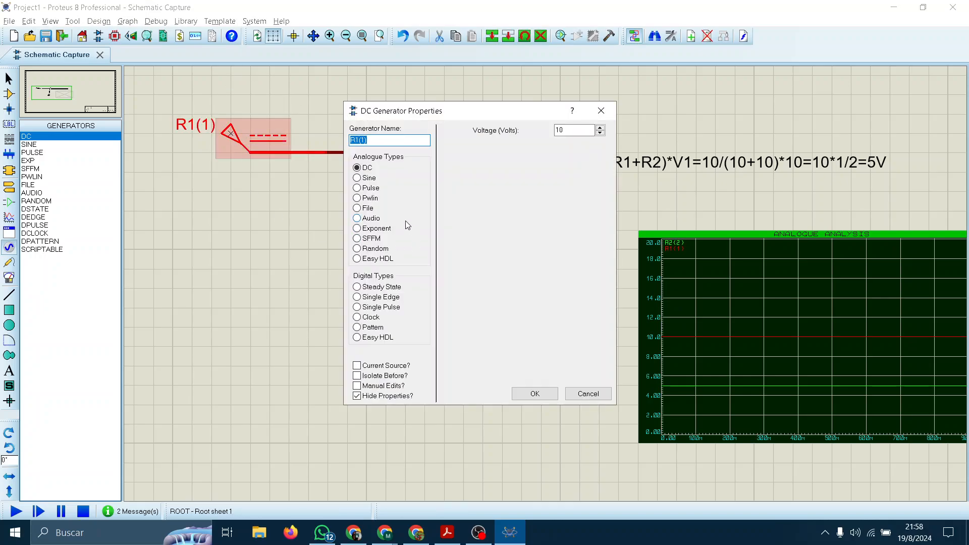
left_click(358, 178)
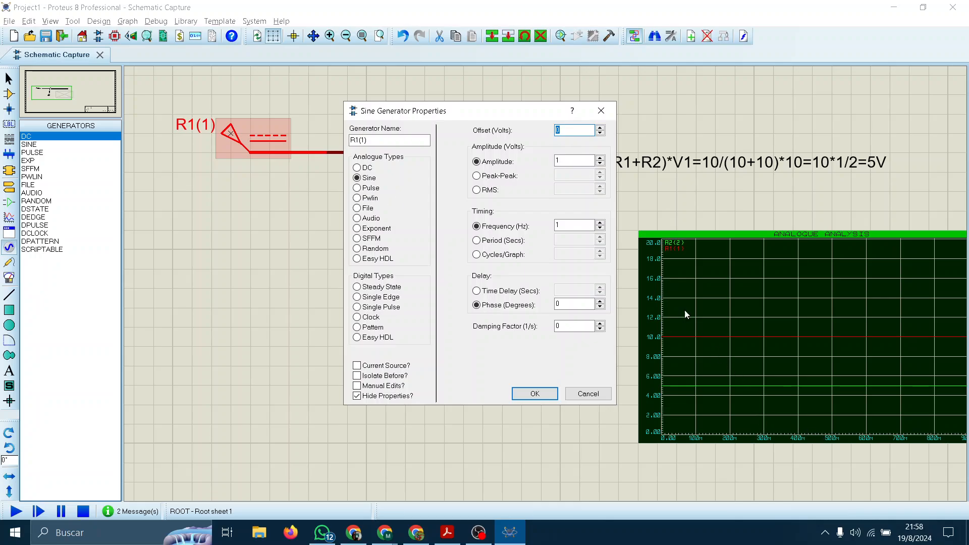
left_click(564, 228)
left_click(576, 159)
key("BackSpace")
type("5")
left_click(551, 395)
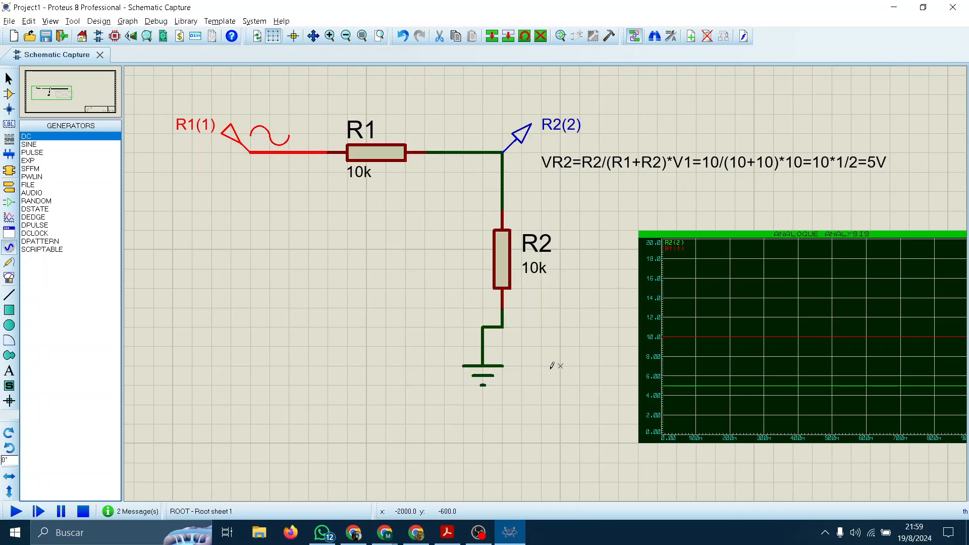
Rerun the analogue graph simulation with the sine source and inspect the R1(1) and R2(2) waveforms against the circuit
left_click(735, 376)
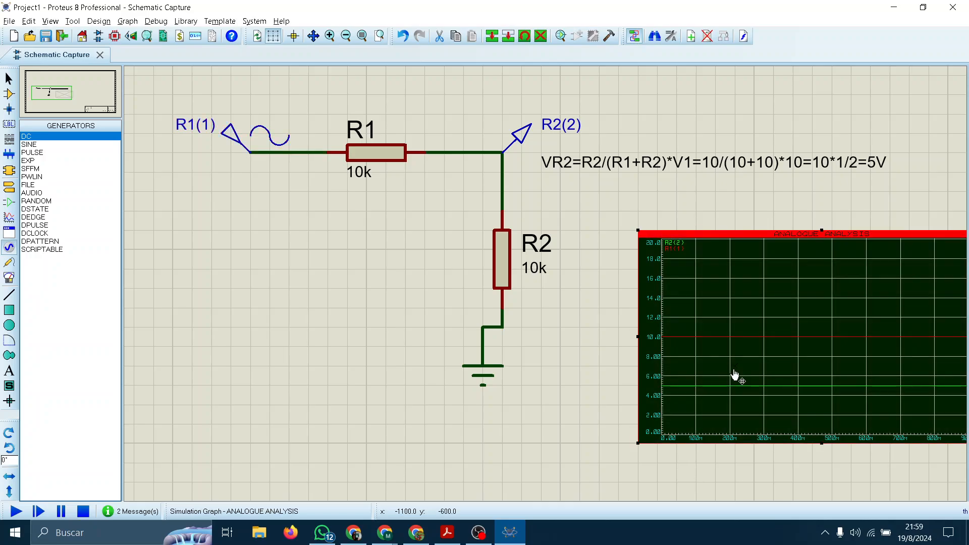
key("space")
scroll(439, 248, "up", 2)
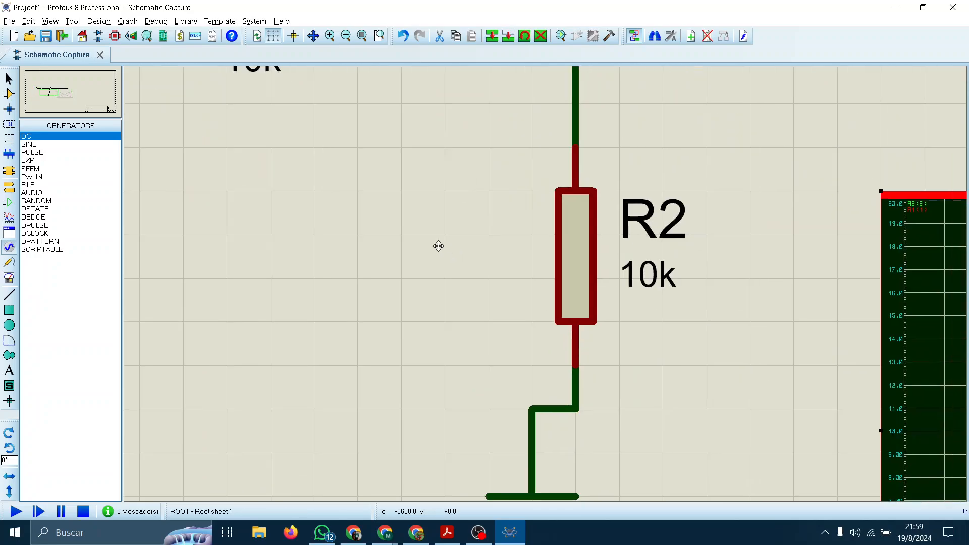
scroll(496, 355, "down", 1)
left_click(477, 266)
middle_click(417, 207)
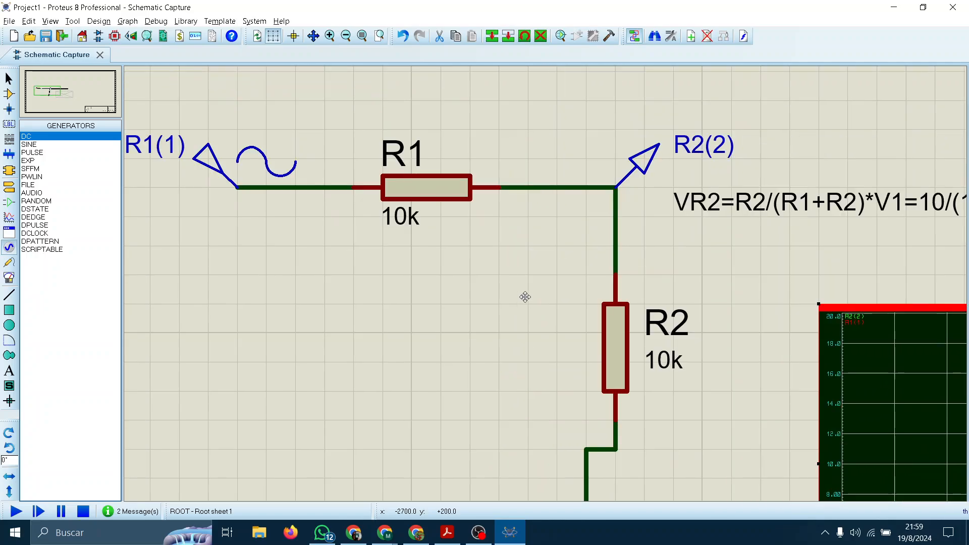
left_click(664, 370)
middle_click(496, 338)
left_click(203, 137)
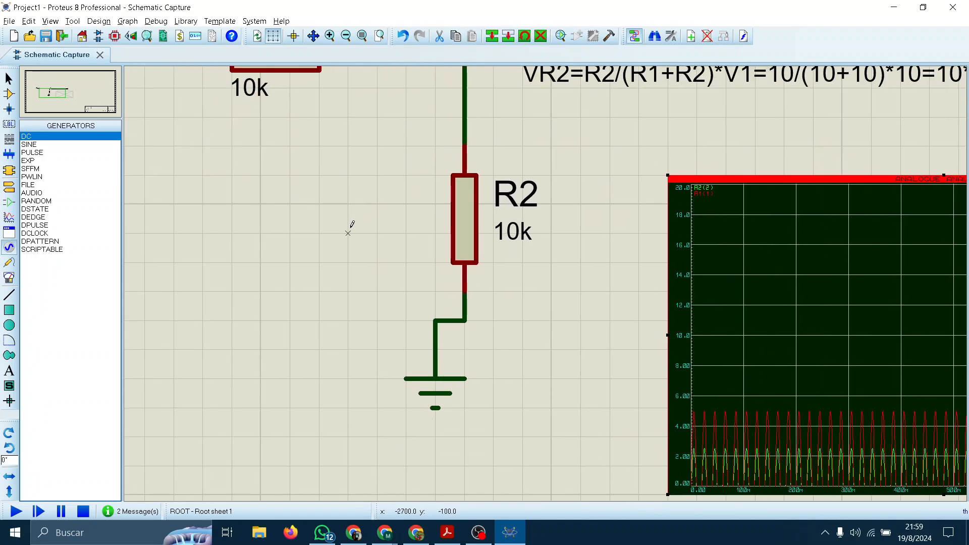
middle_click(442, 283)
left_click(201, 146)
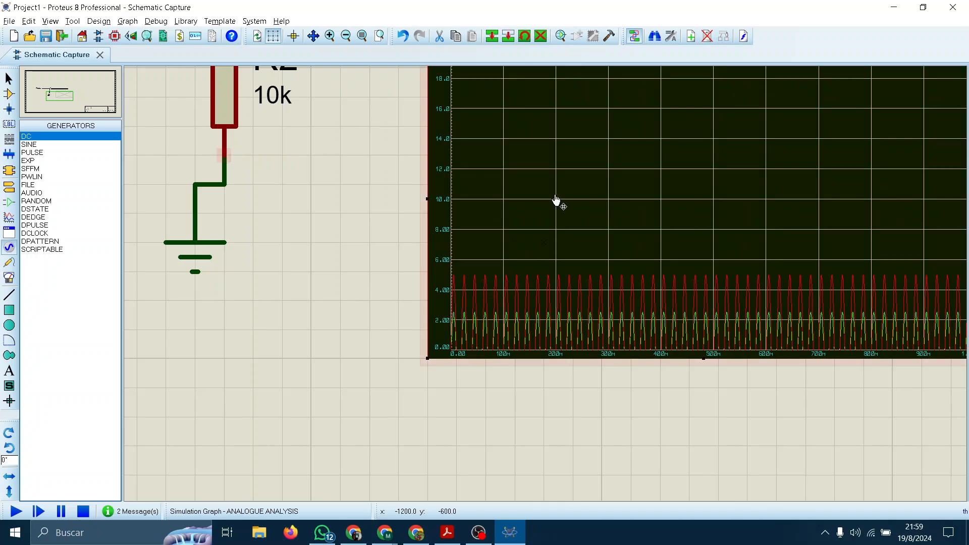
middle_click(361, 179)
left_click(385, 287)
Set the analogue graph's stop time to 0.01 s
double_click(570, 271)
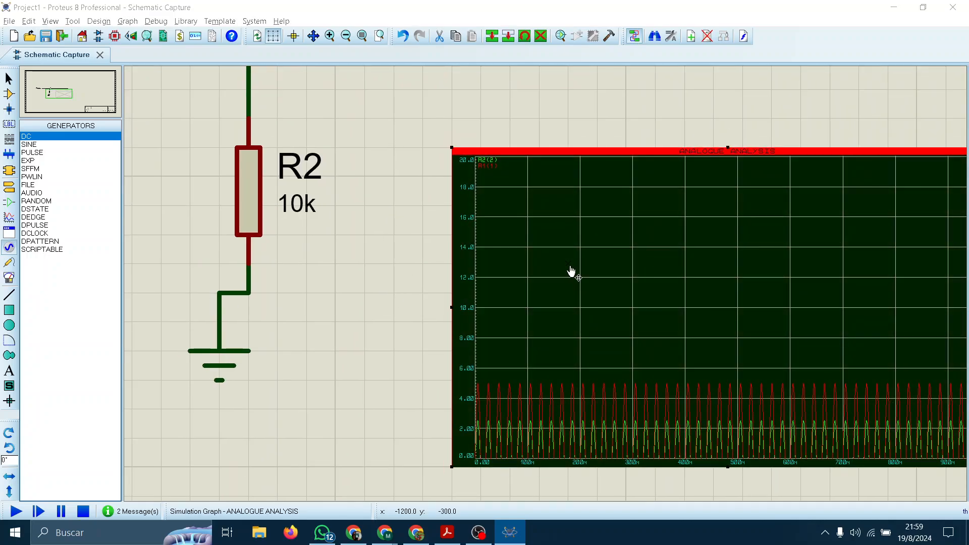
left_click(399, 219)
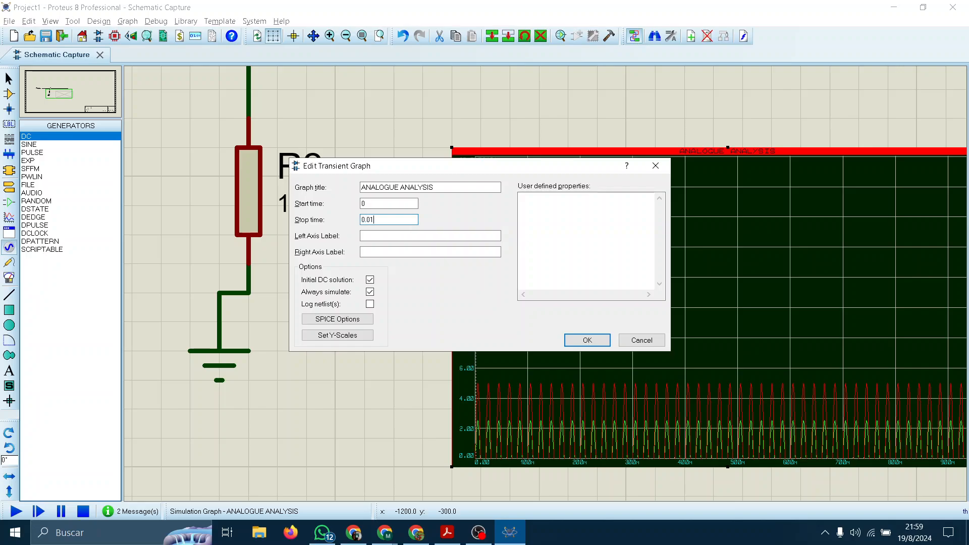
key("Return")
Set the analogue graph's stop time to 50m
double_click(483, 289)
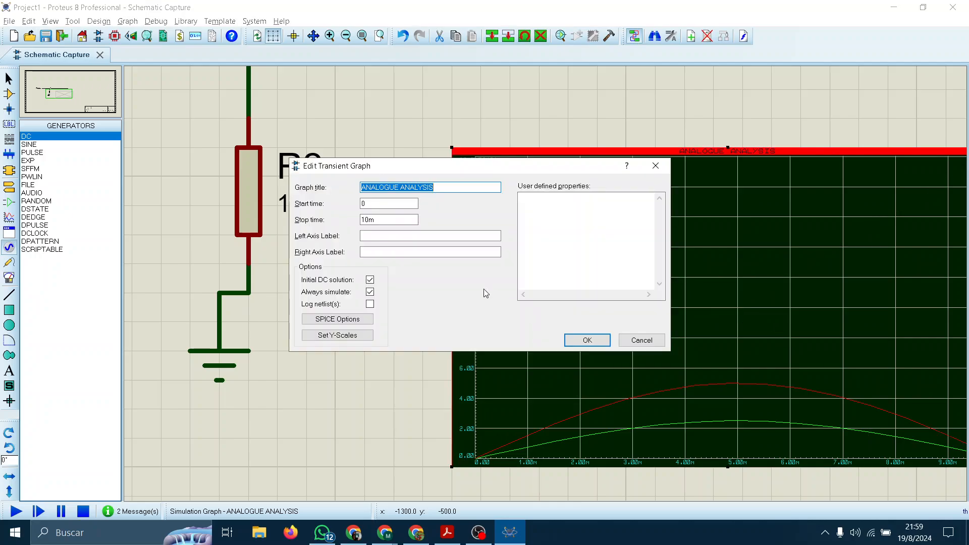
left_click(365, 219)
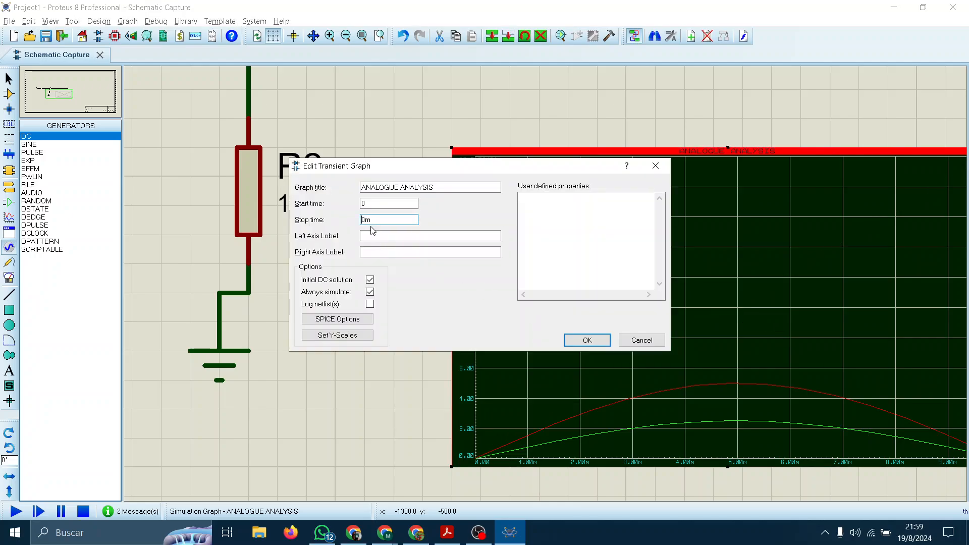
key("Return")
Set the minimum value of the graph's locked left Y-axis scale to -20
double_click(525, 274)
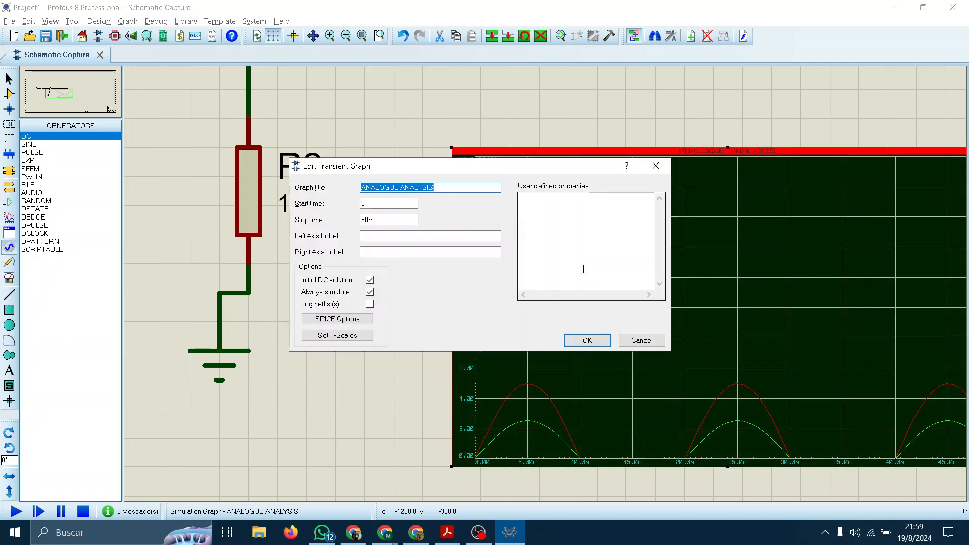
left_click(337, 335)
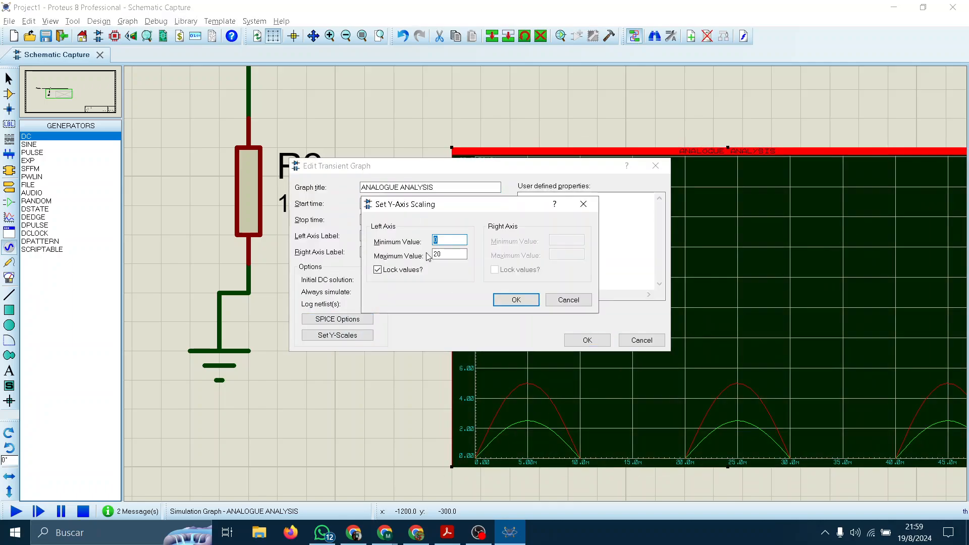
key("BackSpace")
type("-20")
key("Return")
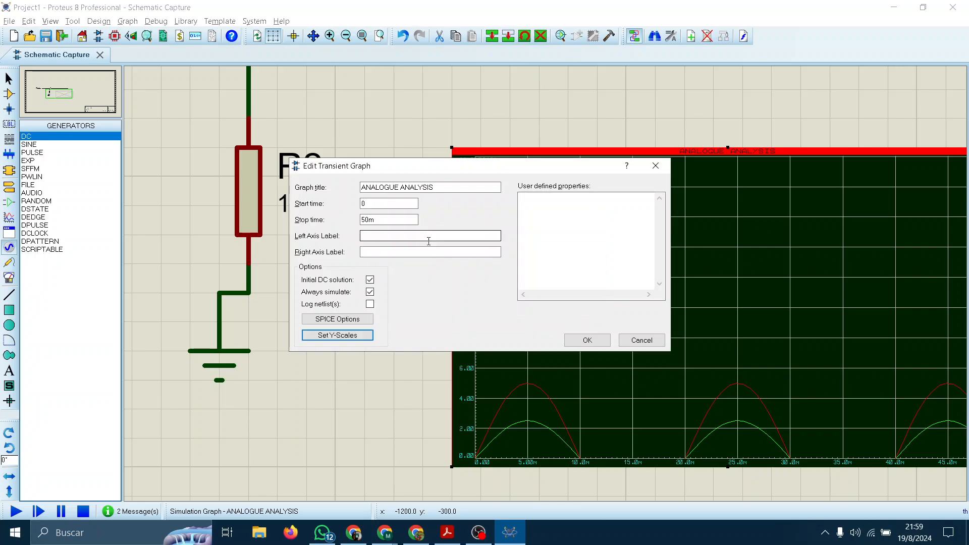
left_click(586, 340)
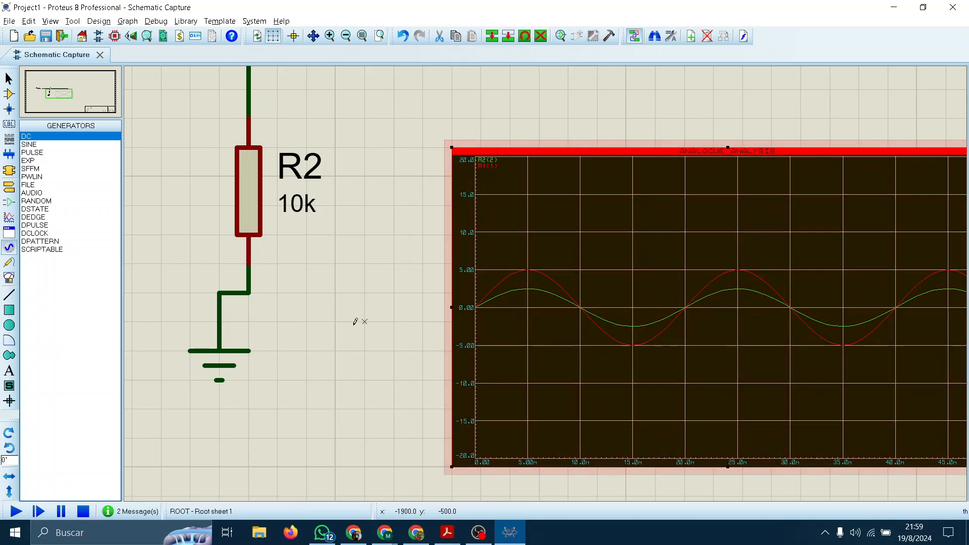
Compare the full sine waveforms of R1(1) and R2(2) on the graph with the voltage divider circuit
left_click_drag(357, 323, 160, 301)
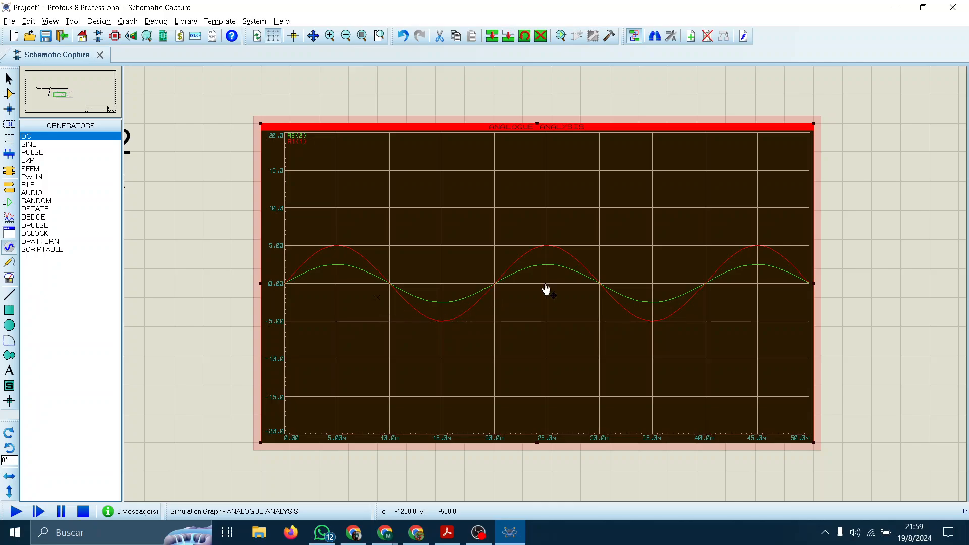
scroll(548, 288, "up", 1)
scroll(457, 260, "down", 3)
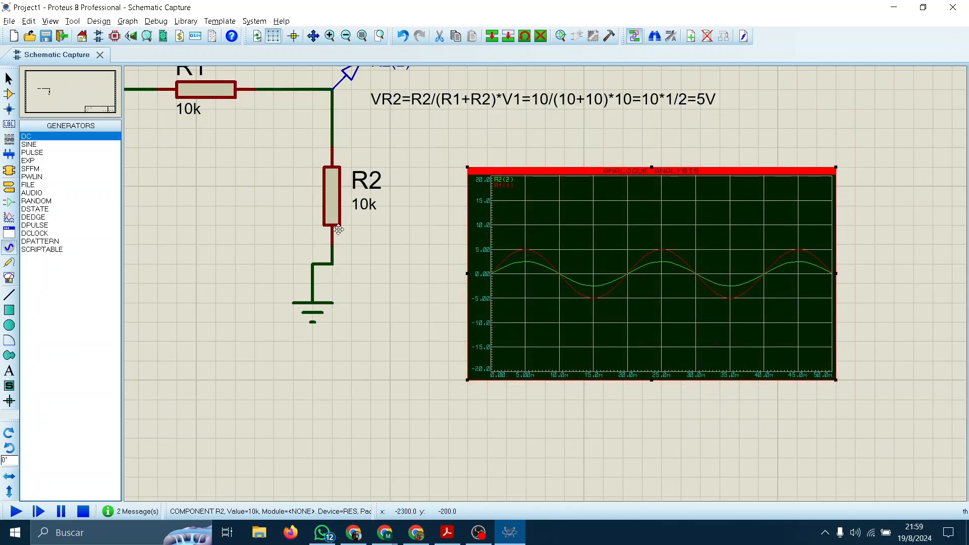
scroll(599, 329, "down", 1)
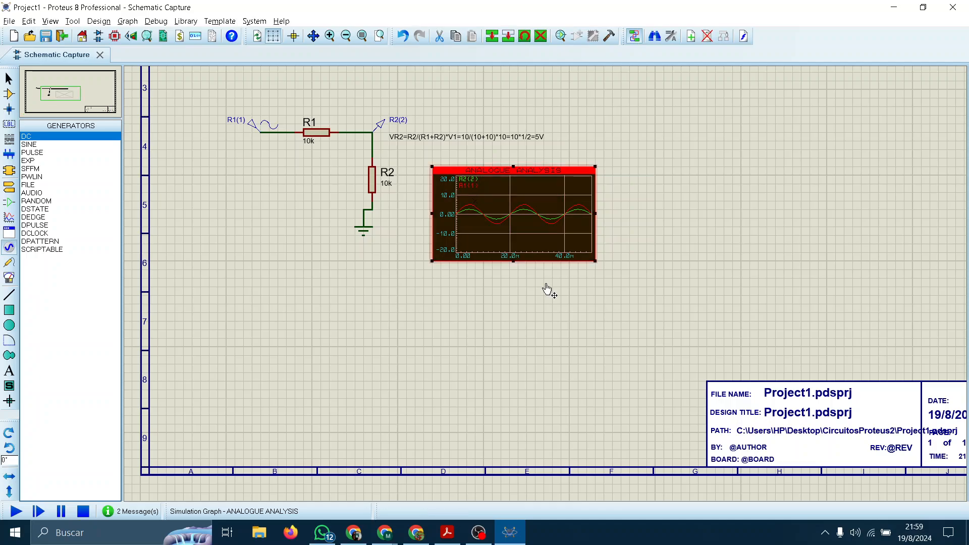
scroll(549, 288, "up", 3)
scroll(480, 293, "down", 1)
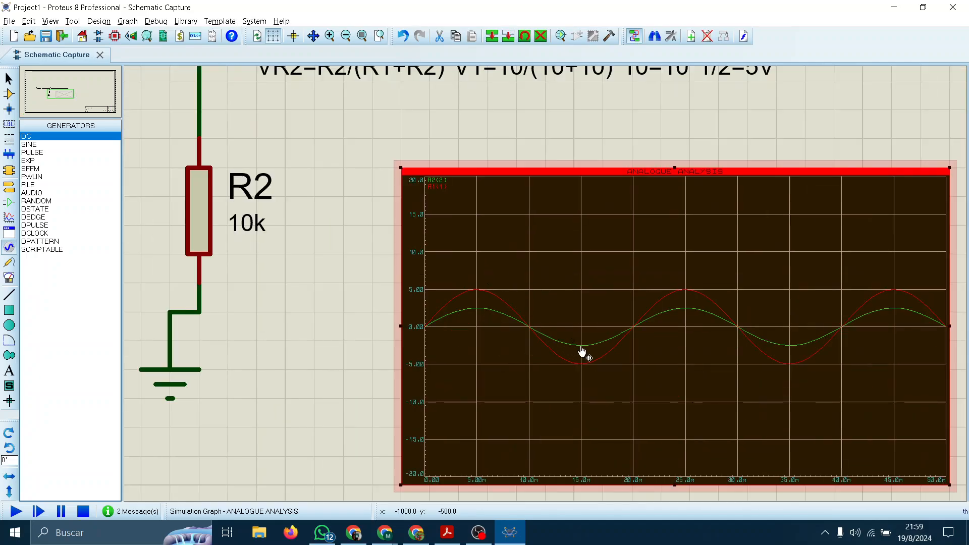
scroll(582, 352, "up", 1)
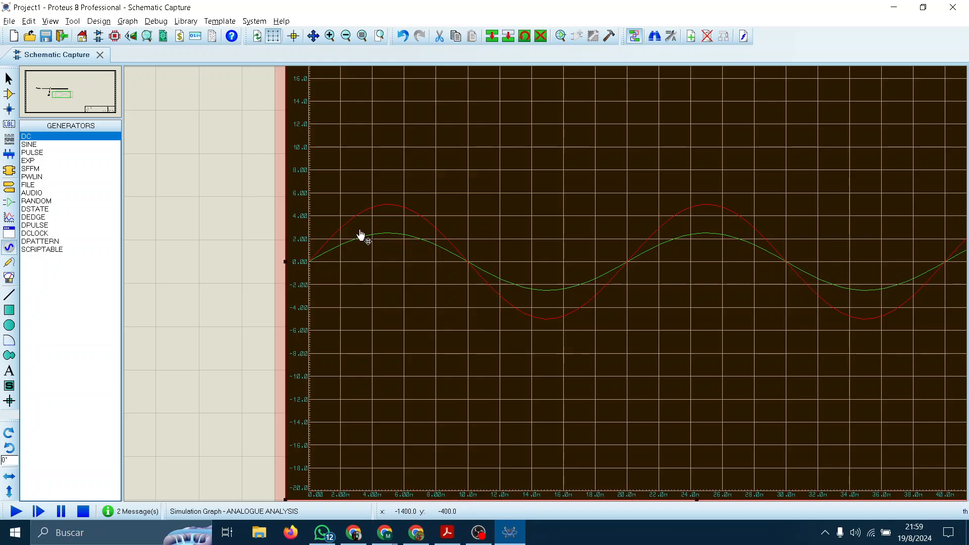
scroll(545, 285, "up", 2)
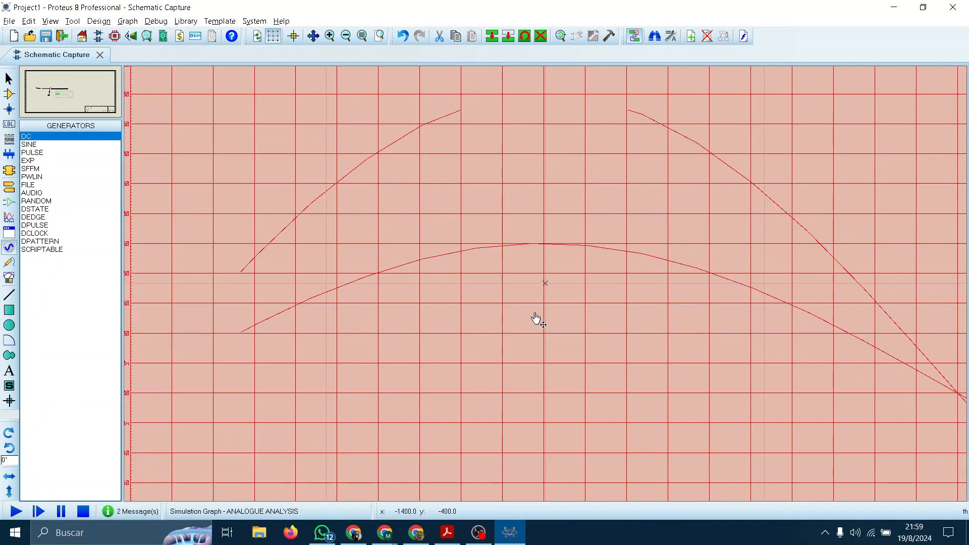
scroll(536, 319, "down", 3)
double_click(683, 367)
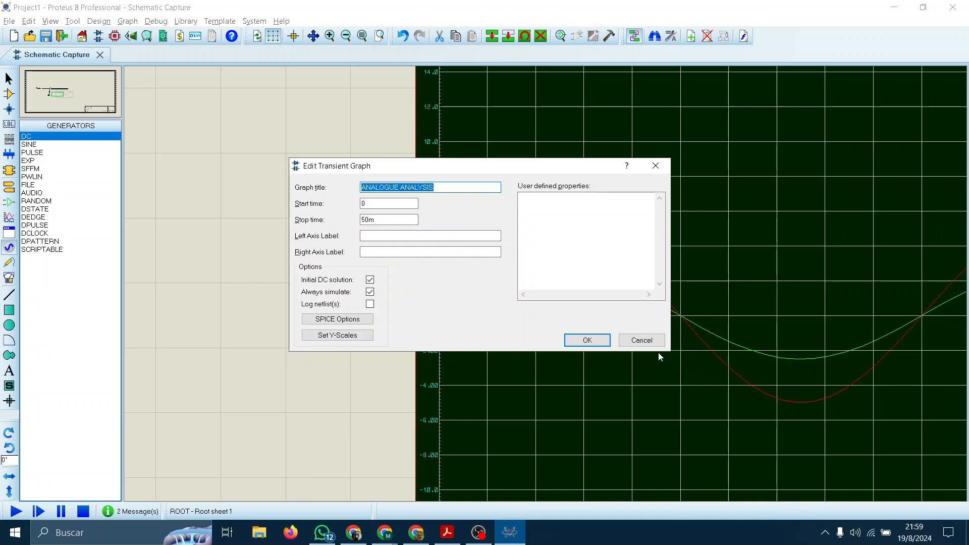
left_click(652, 342)
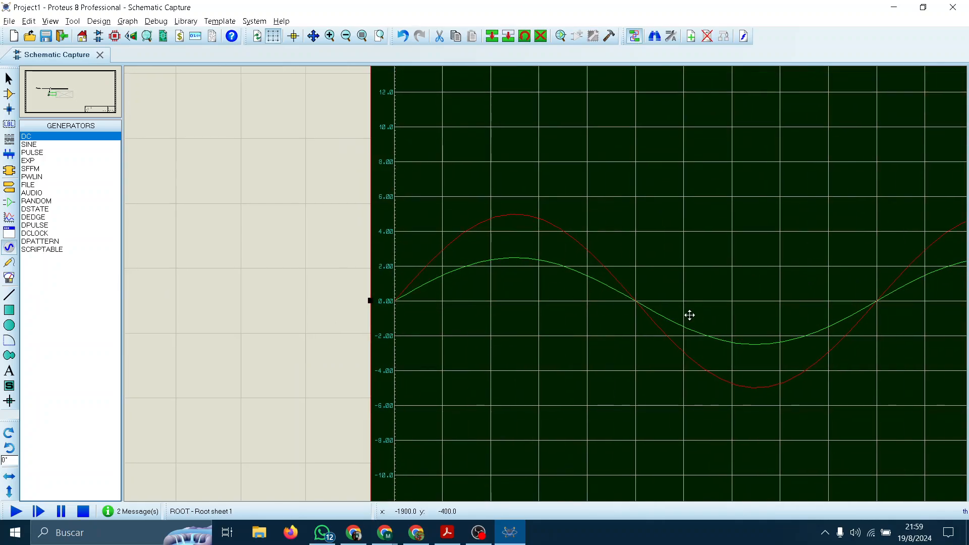
scroll(656, 293, "down", 4)
double_click(764, 250)
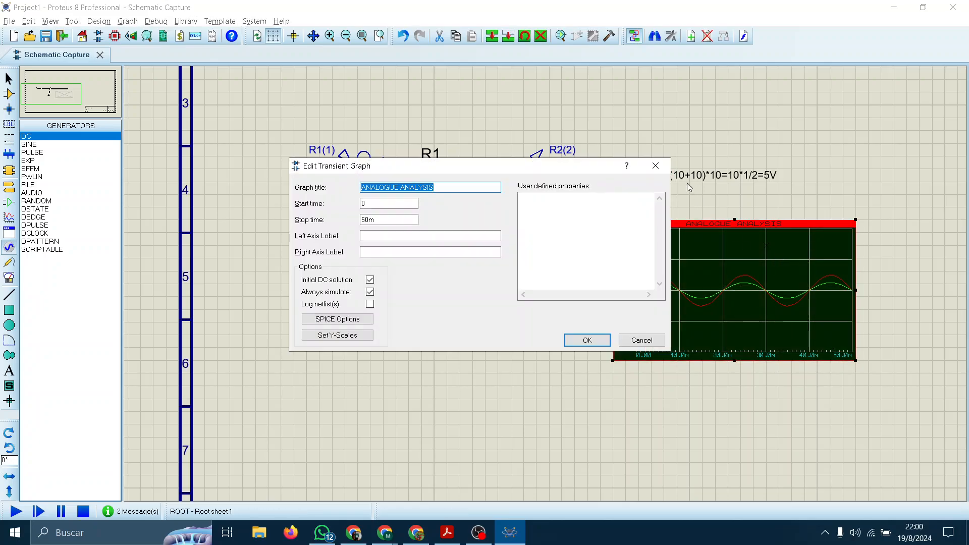
key("Escape")
Maximize the analogue graph in its own window, read the peaks of R2(2) and R1(1) with the cursor, and close it
right_click(792, 312)
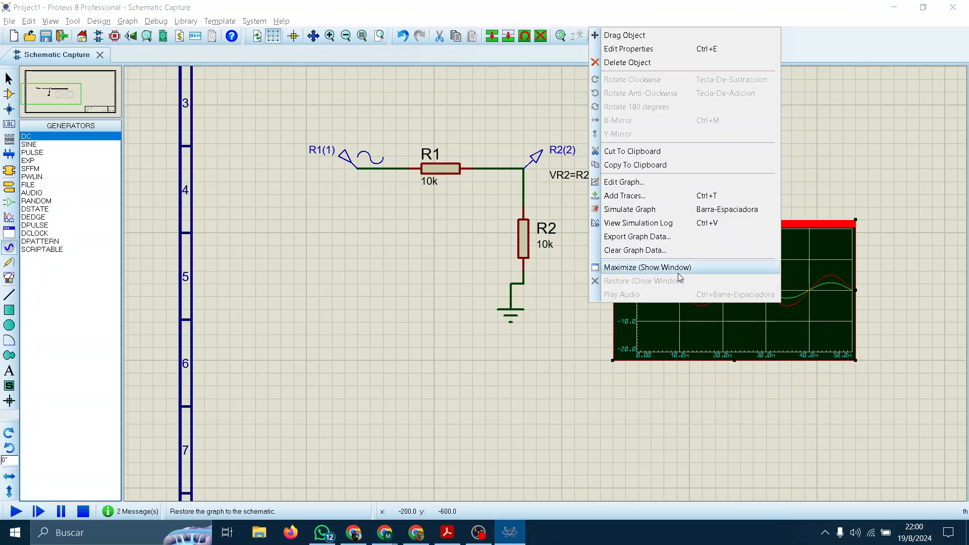
left_click(679, 271)
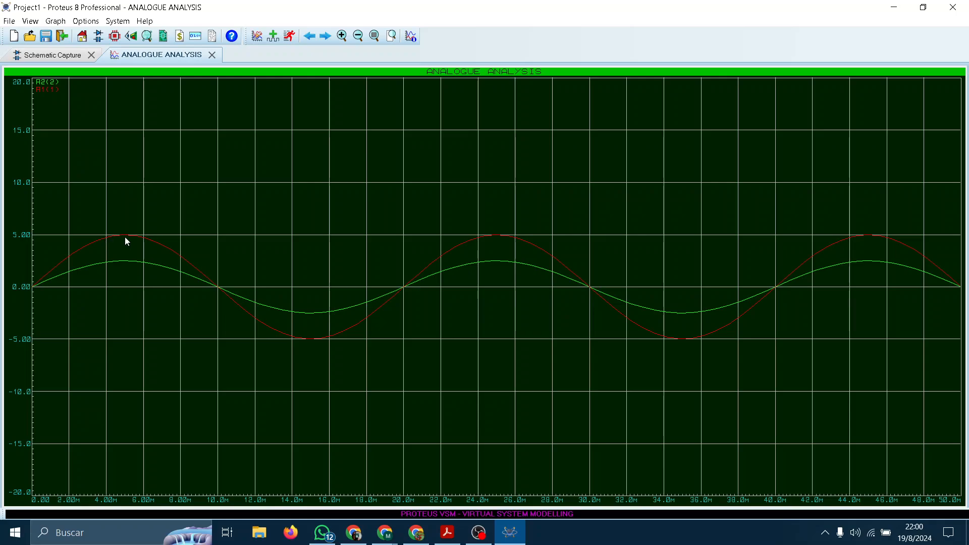
left_click(123, 263)
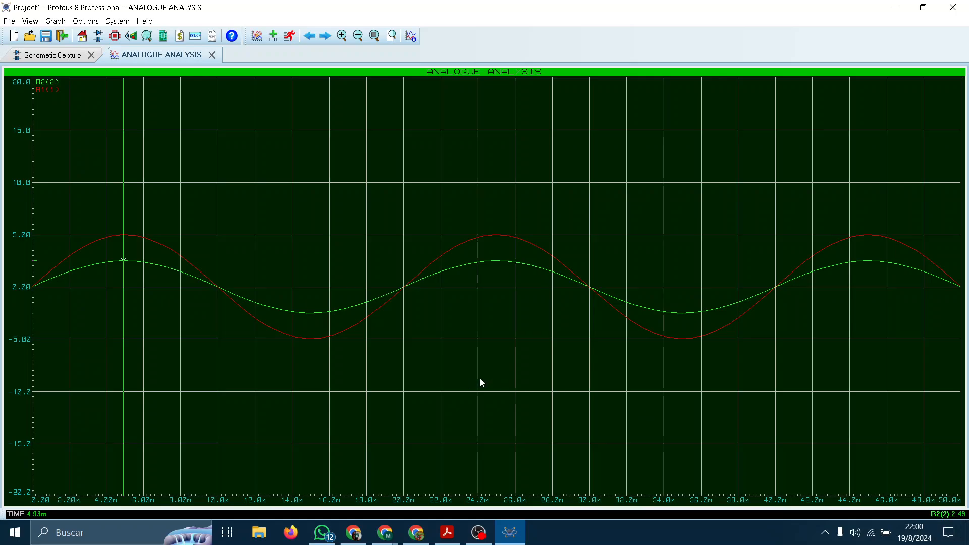
left_click_drag(151, 240, 198, 269)
mouse_move(347, 329)
left_mouse_down()
mouse_move(389, 299)
mouse_move(294, 312)
mouse_move(109, 262)
mouse_move(160, 242)
mouse_move(115, 238)
mouse_move(124, 236)
left_mouse_up()
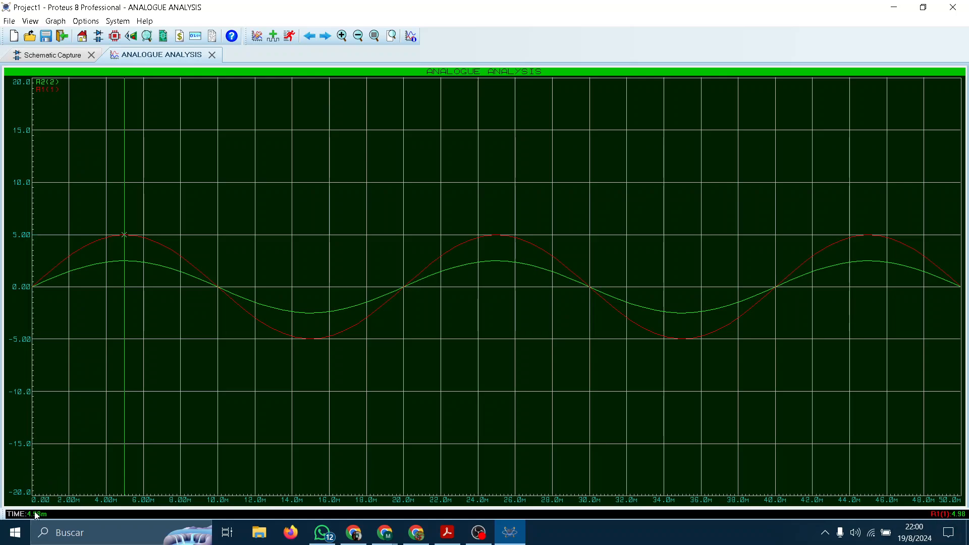
mouse_move(165, 396)
left_mouse_down()
mouse_move(242, 283)
mouse_move(511, 261)
mouse_move(849, 264)
left_mouse_up()
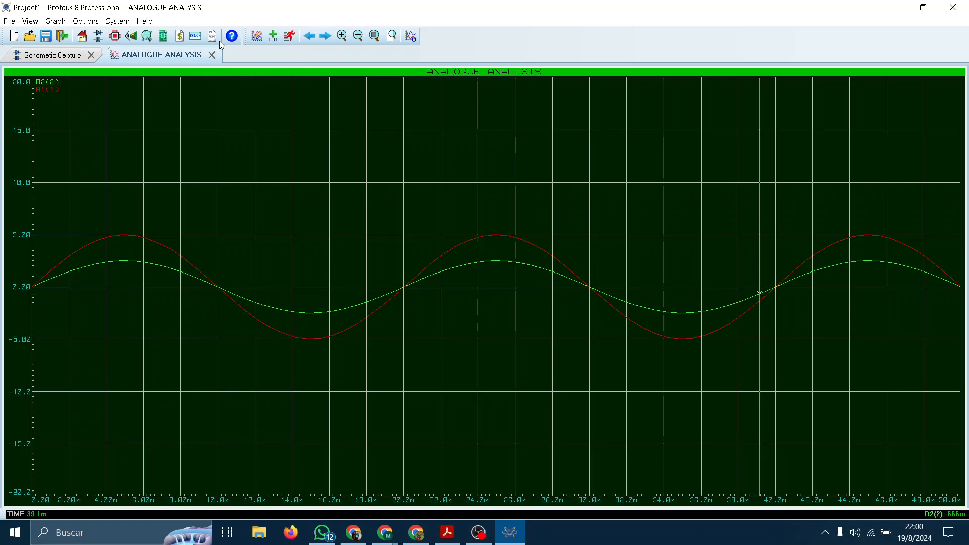
left_click(212, 54)
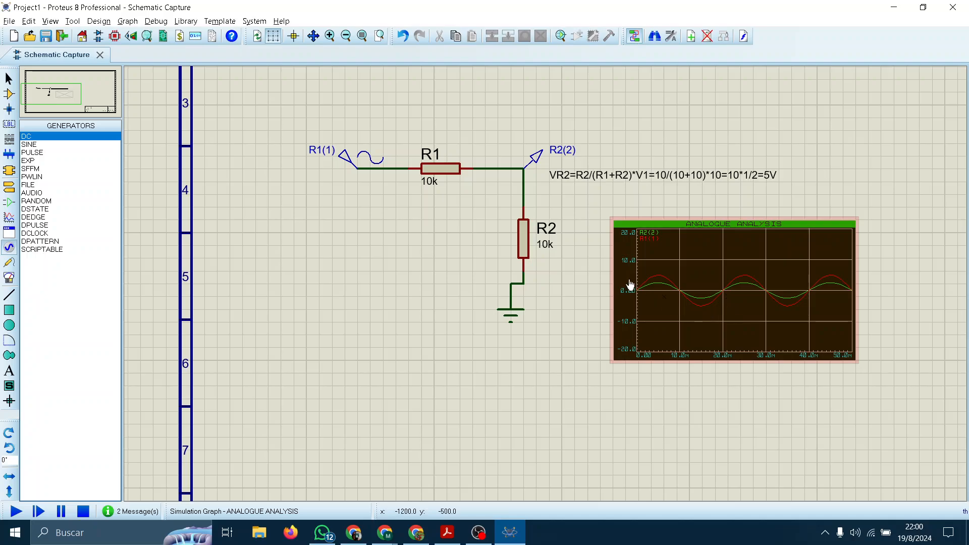
Set the amplitude of sine generator R1(1) to 10 V and simulate the analogue graph again
double_click(365, 159)
left_click(576, 160)
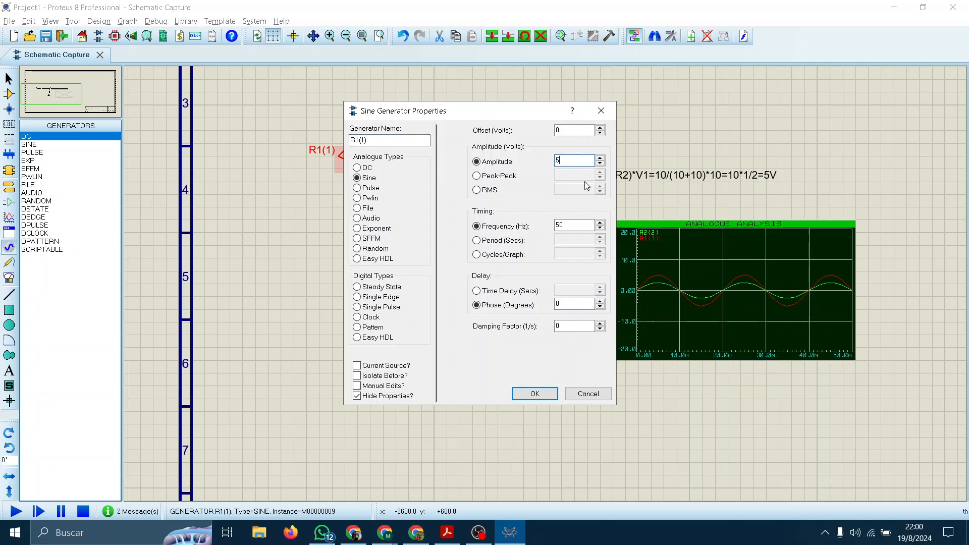
key("Return")
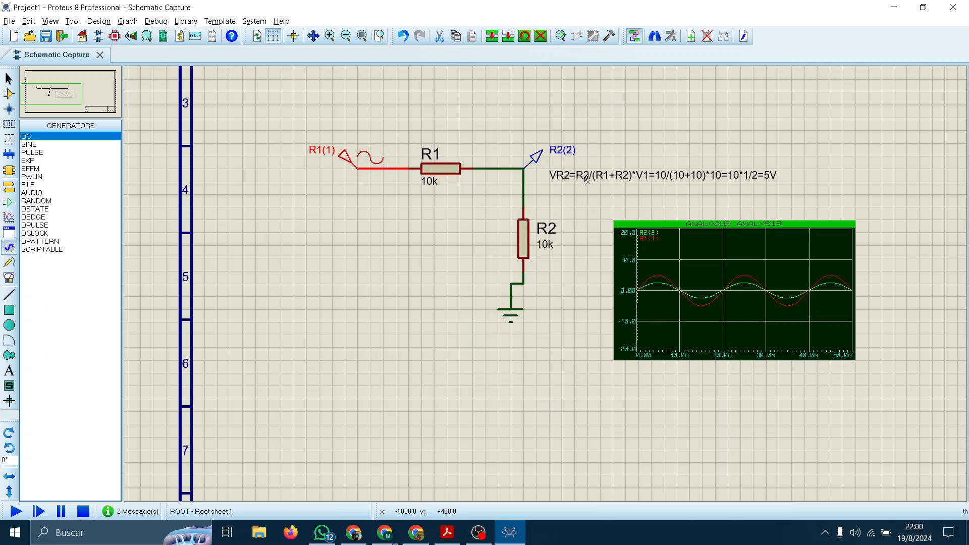
left_click(706, 264)
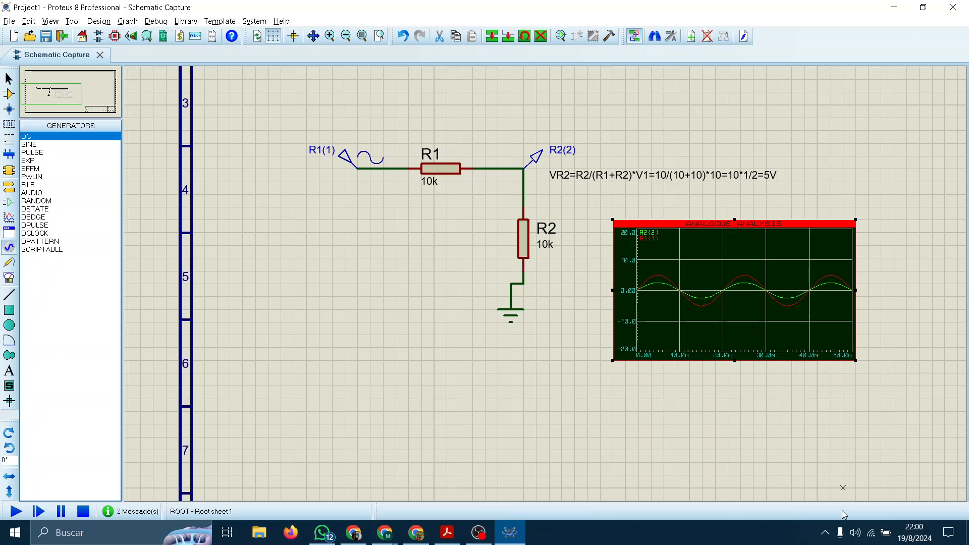
key("space")
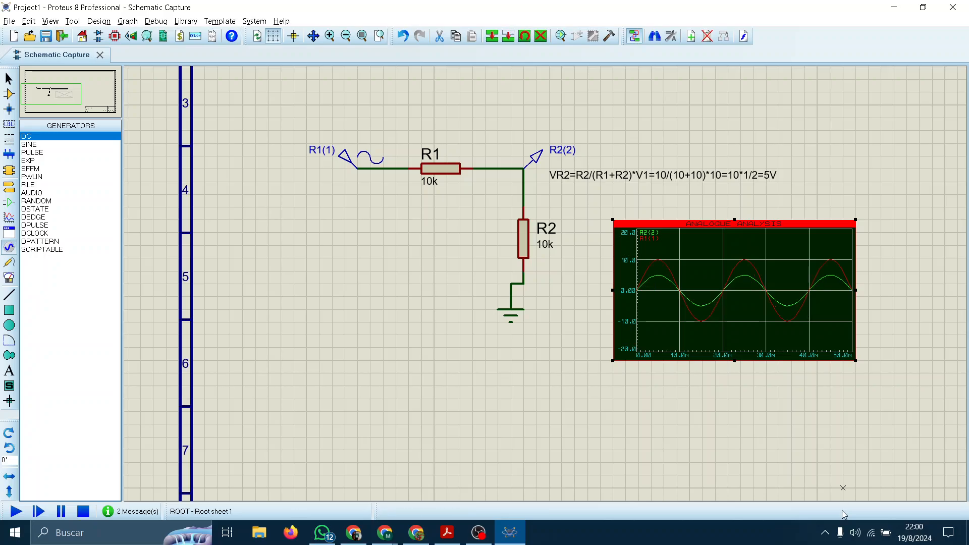
left_click(383, 399)
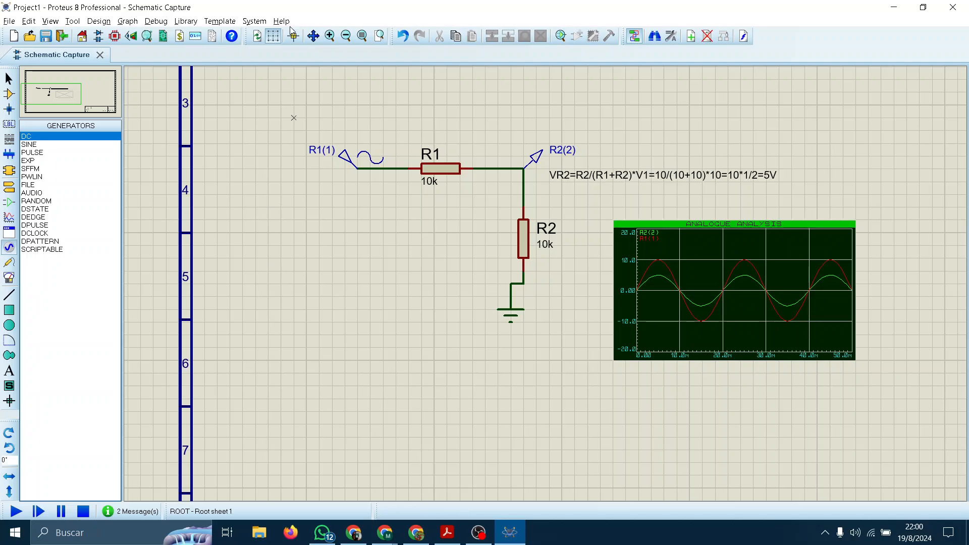
Examine the available virtual instruments, including the logic analyser, counter timer, virtual terminal, SPI and I2C debuggers and pattern generator
left_click(9, 277)
left_click(11, 265)
left_click(10, 277)
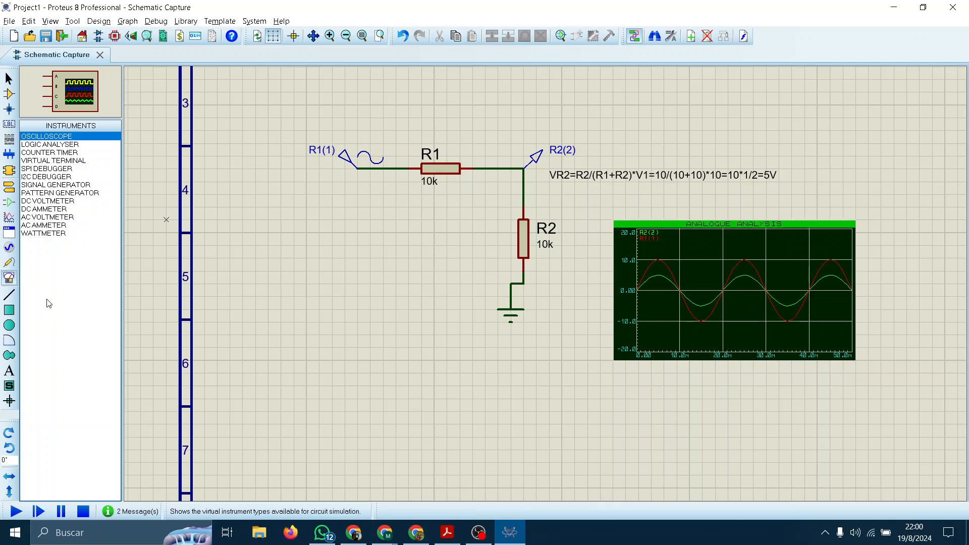
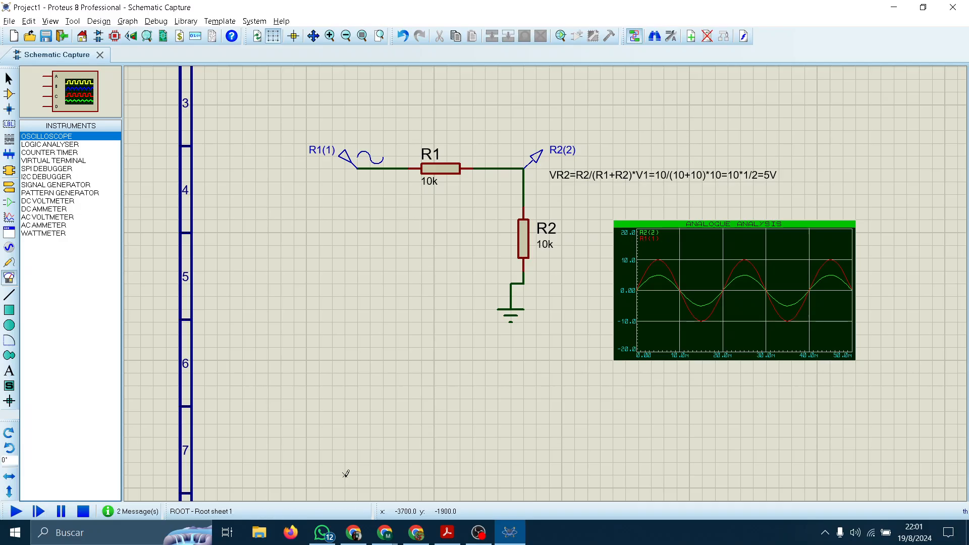
left_click(51, 145)
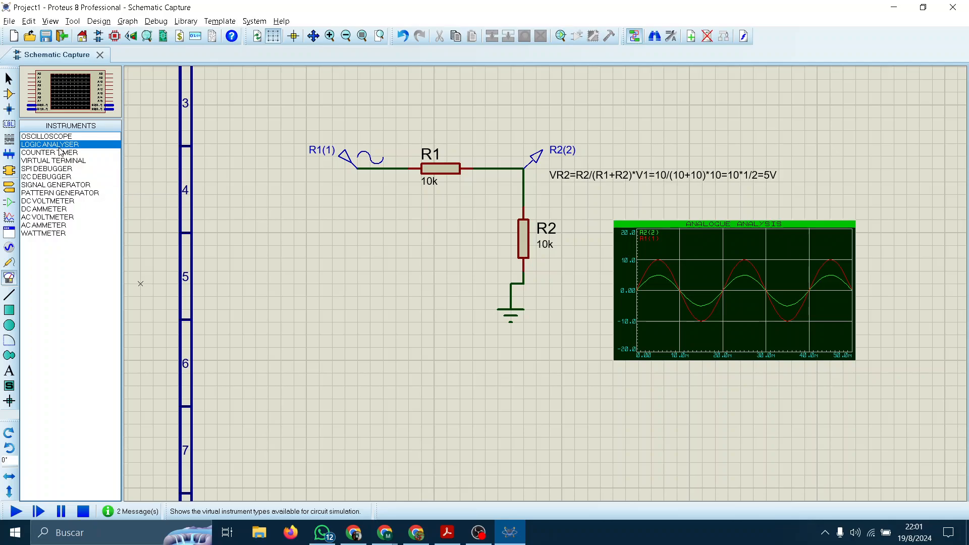
left_click(65, 154)
left_click(77, 161)
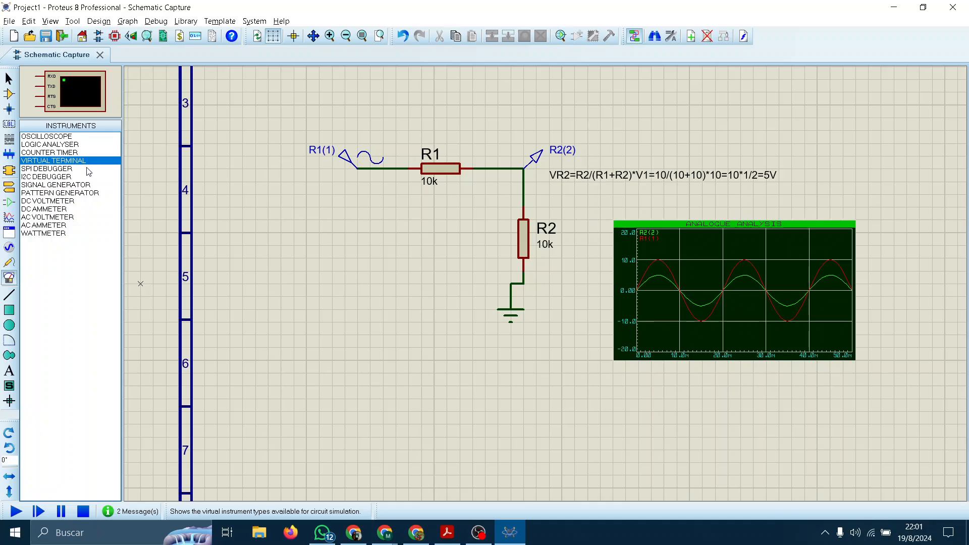
left_click(88, 170)
left_click(93, 177)
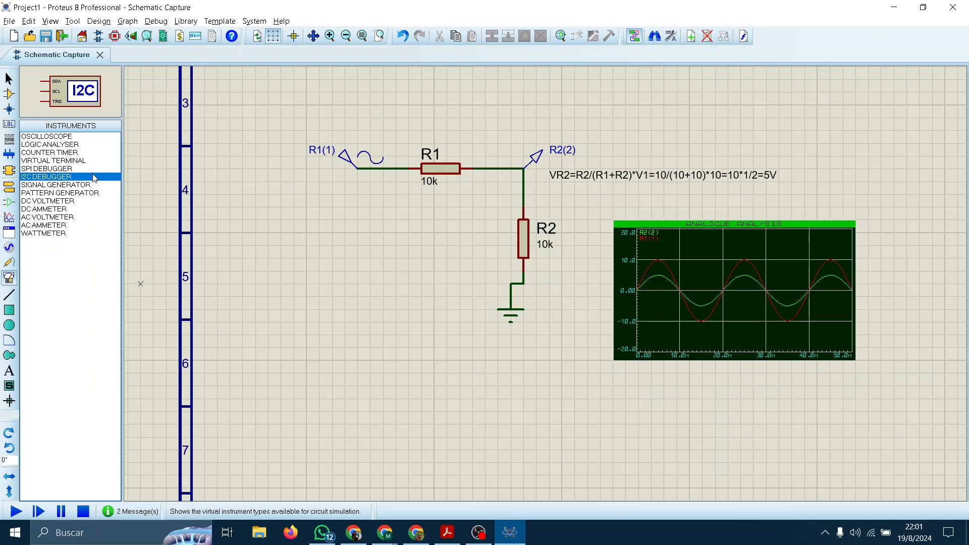
left_click(89, 194)
Place a trial signal generator beside the voltage divider and delete it
left_click(91, 186)
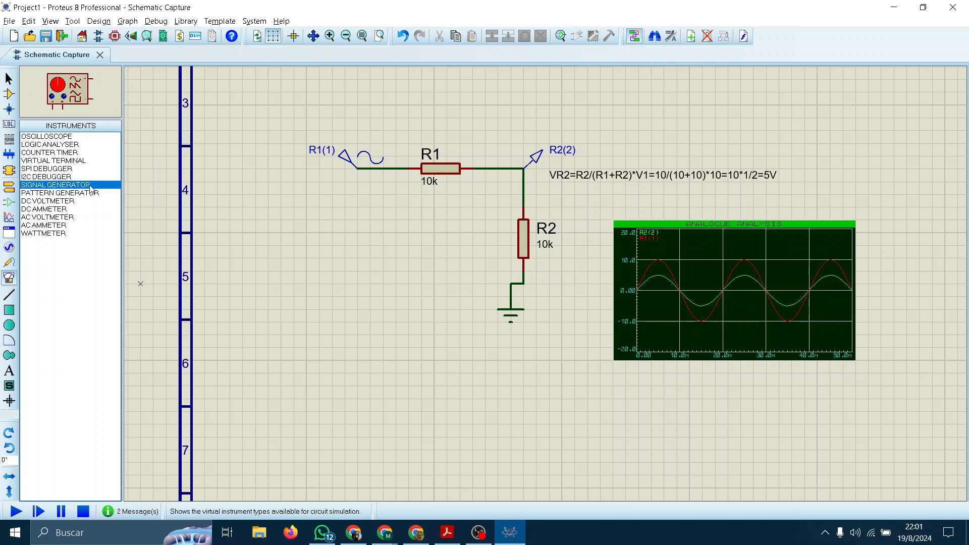
left_click(247, 240)
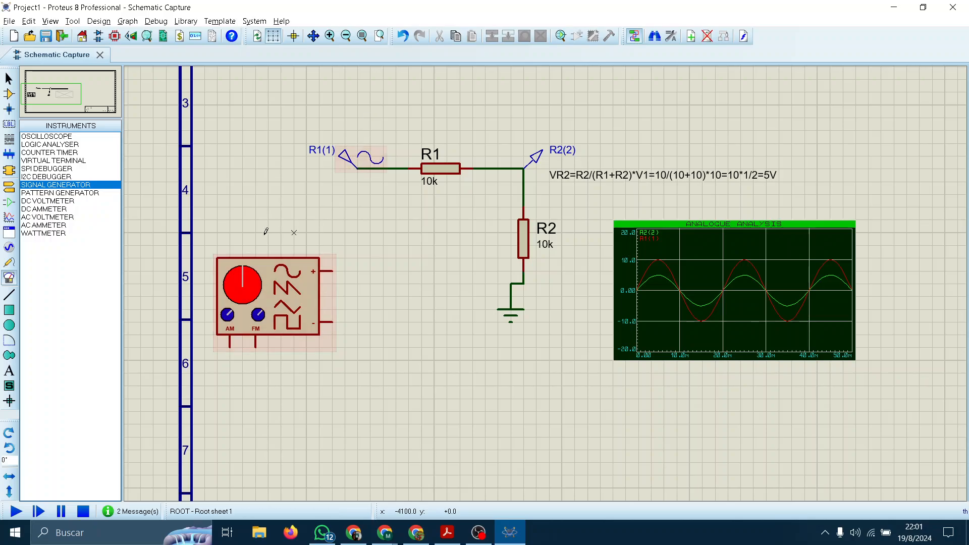
left_click(294, 267)
key("Delete")
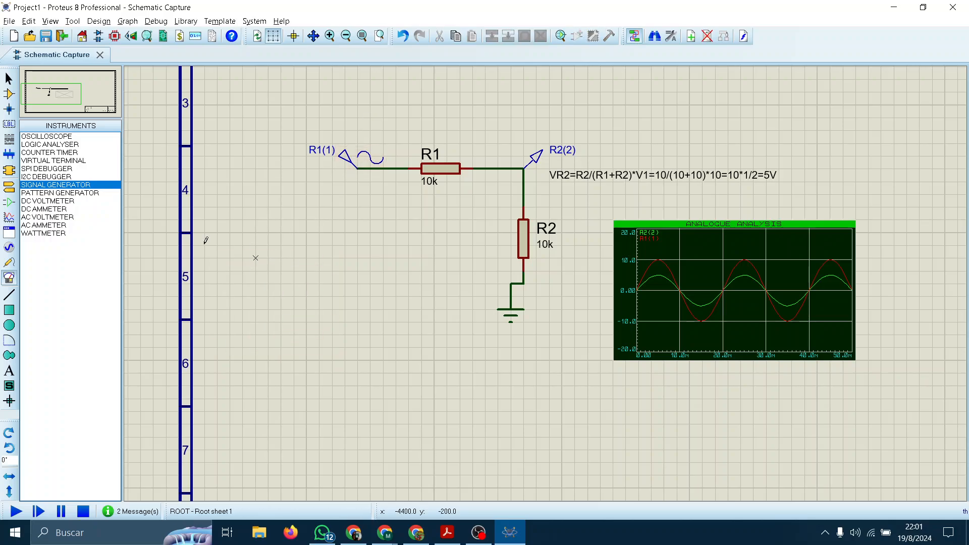
Preview the DC voltmeter, AC ammeter and AC voltmeter among the virtual instruments
left_click(79, 201)
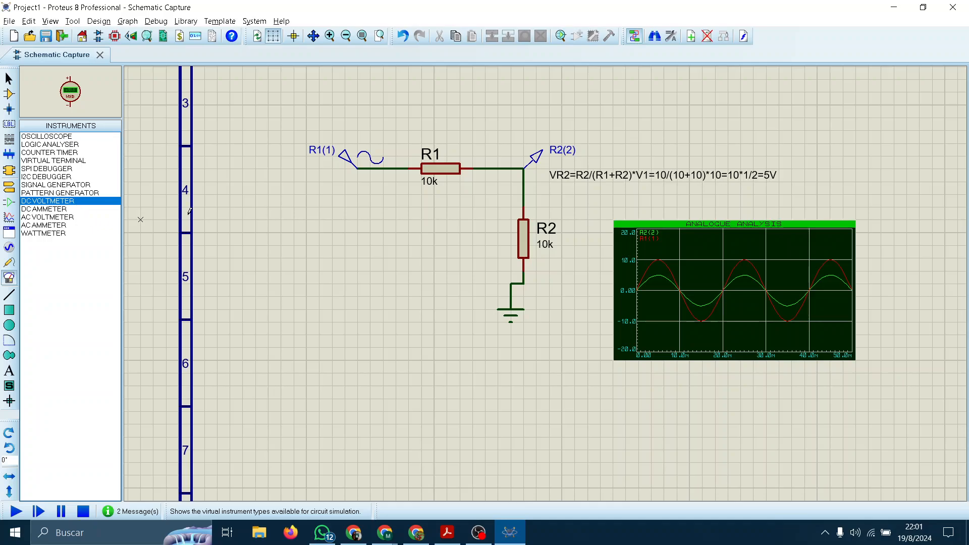
left_click(56, 225)
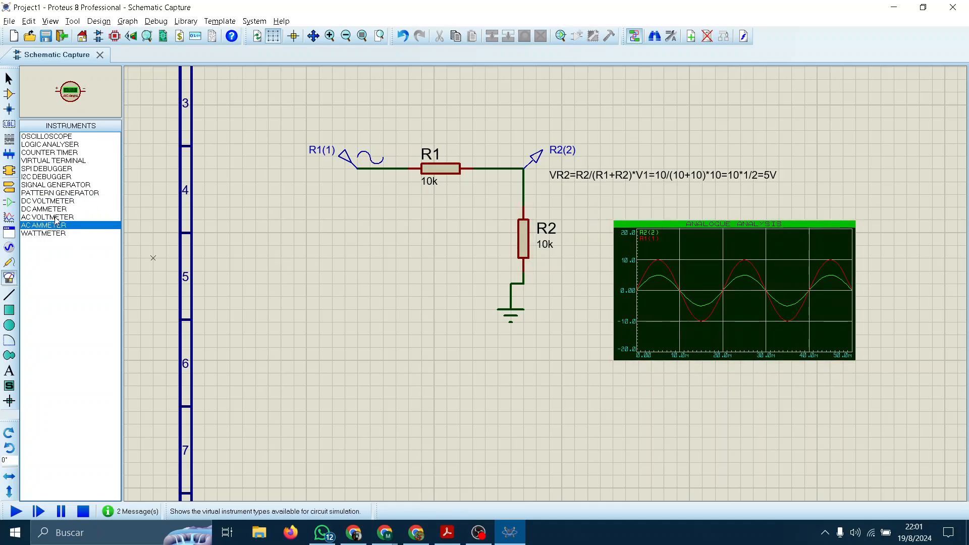
left_click(56, 217)
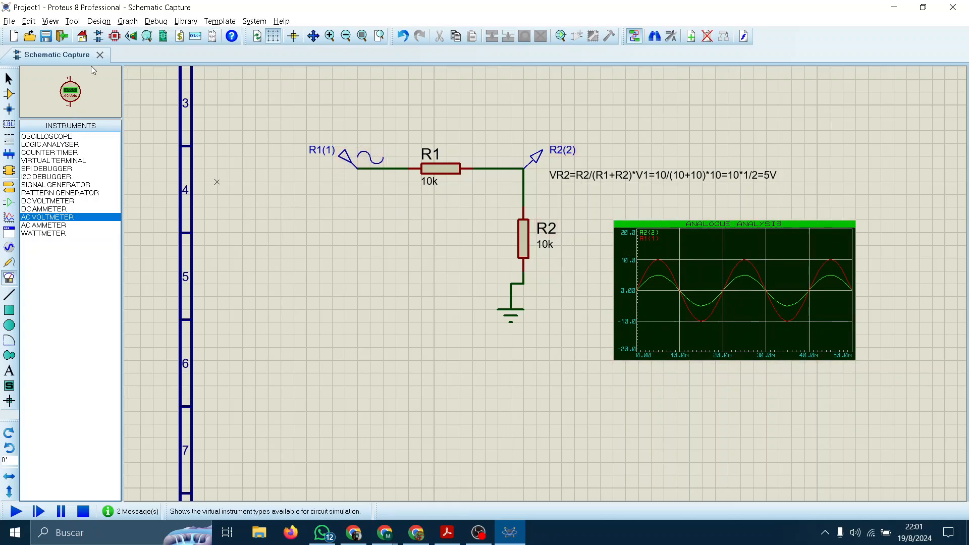
Move the analogue graph farther from the voltage divider to free space beside R2
left_click(9, 78)
left_click(727, 348)
left_click_drag(727, 348, 817, 323)
left_click(723, 366)
Place an AC voltmeter from the virtual instruments beside resistor R2
left_click(61, 223)
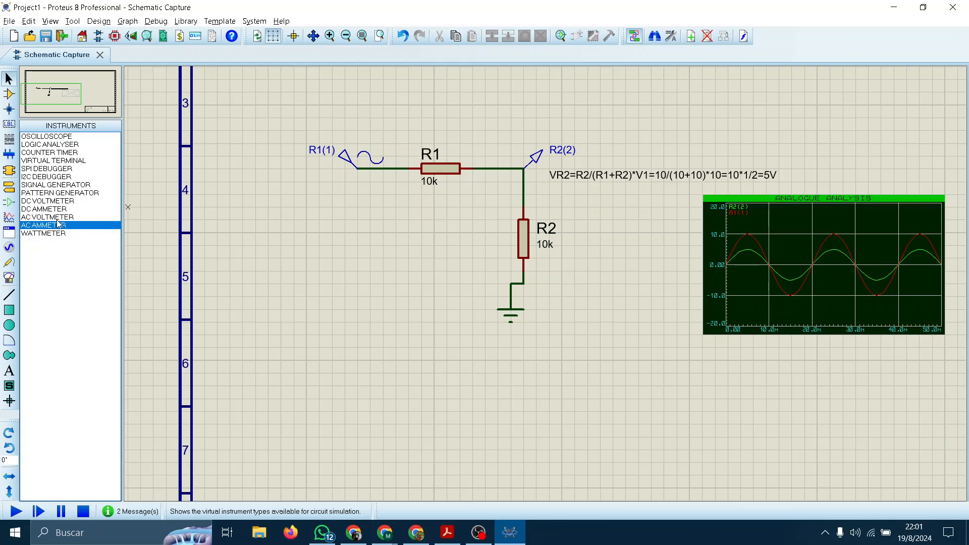
left_click(51, 217)
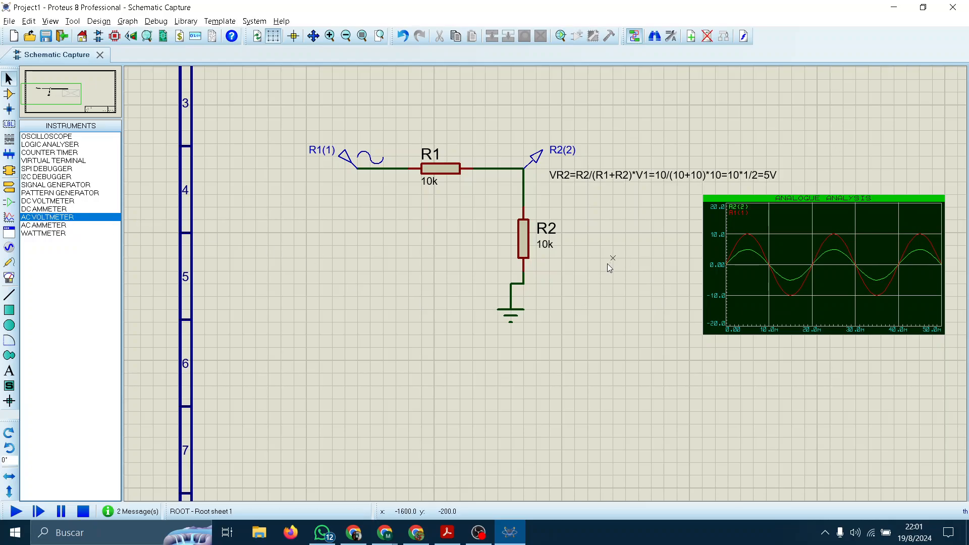
left_click(43, 209)
left_click(41, 218)
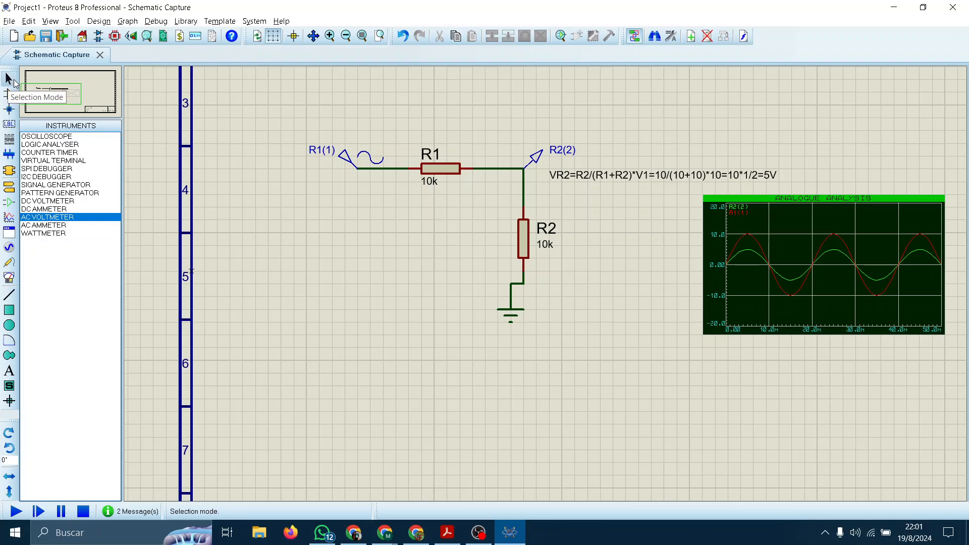
left_click(9, 279)
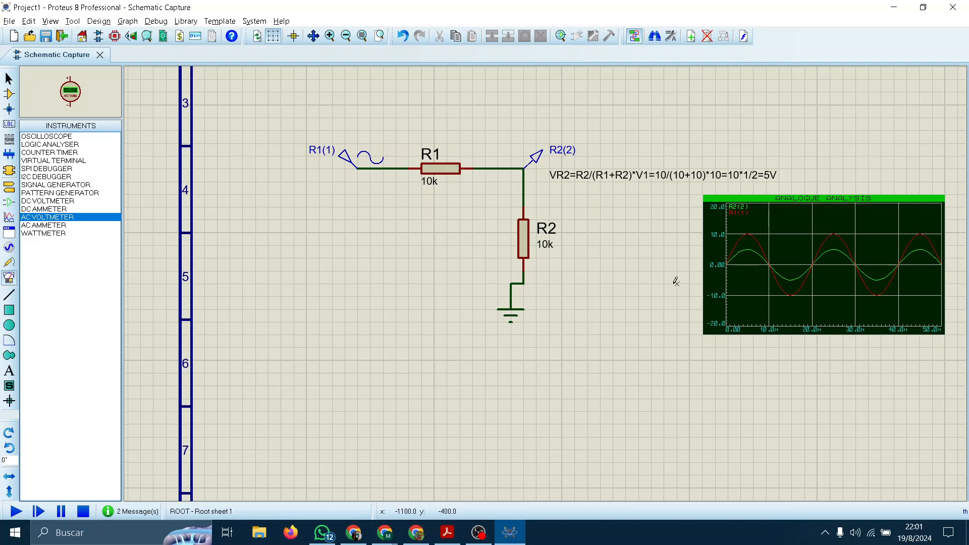
left_click(601, 259)
Wire the AC voltmeter in parallel with R2, its positive terminal to the node above R2 and its negative terminal to ground
left_click(600, 219)
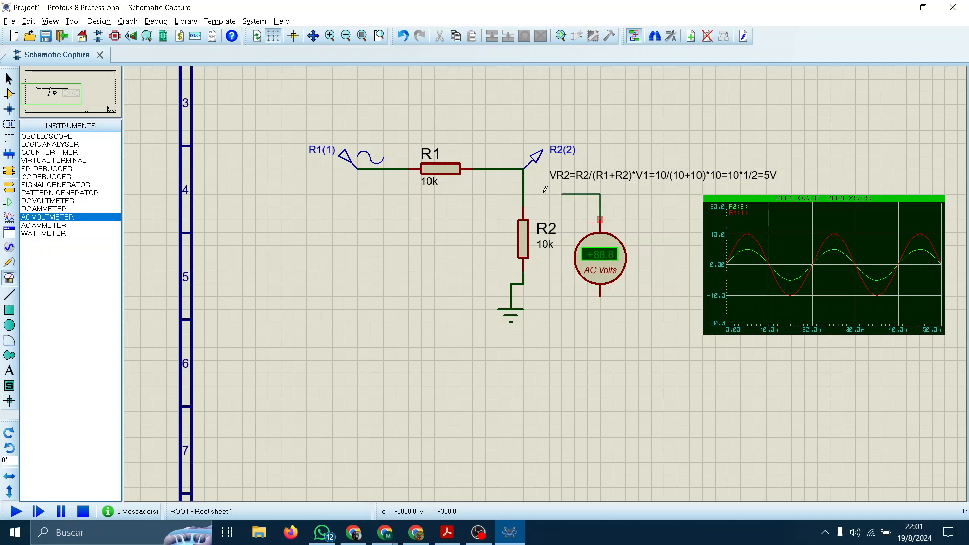
left_click(524, 194)
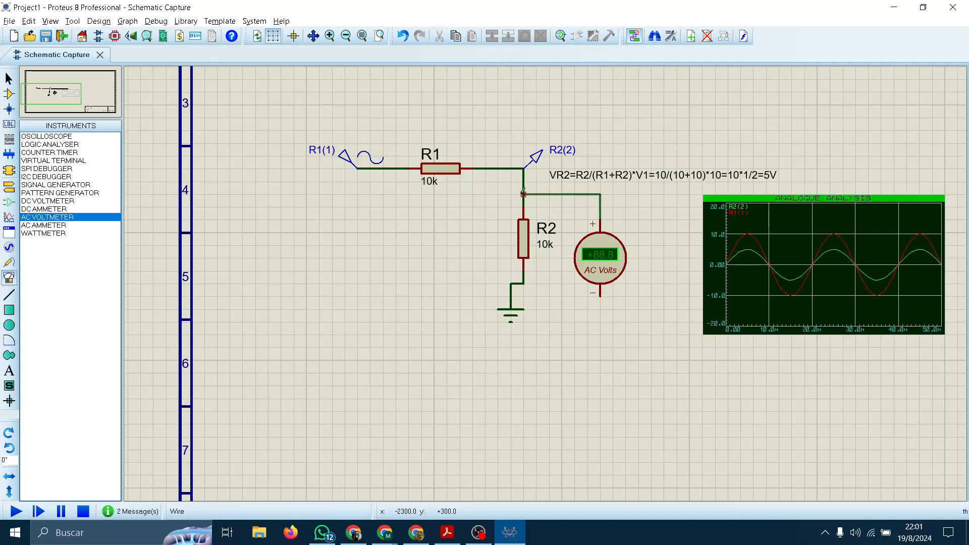
left_click(600, 296)
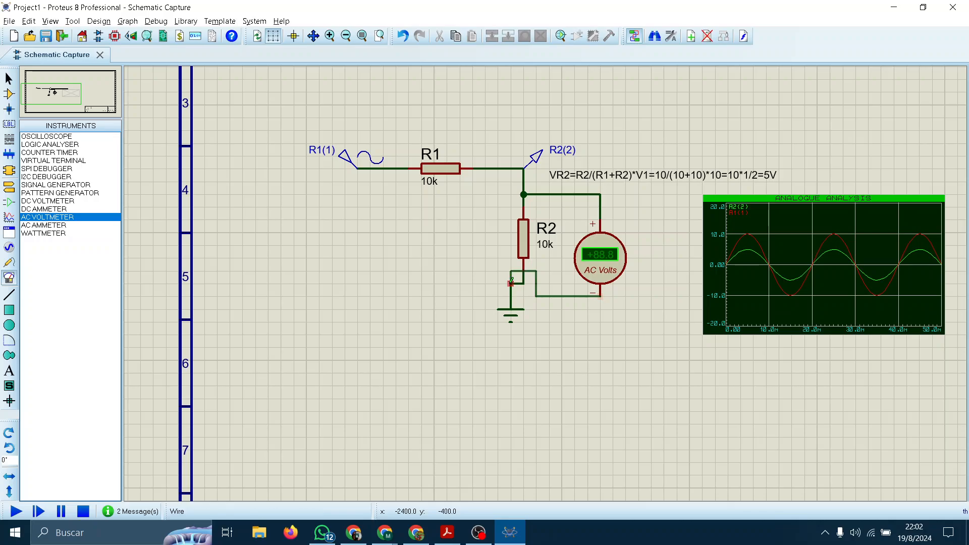
left_click(513, 297)
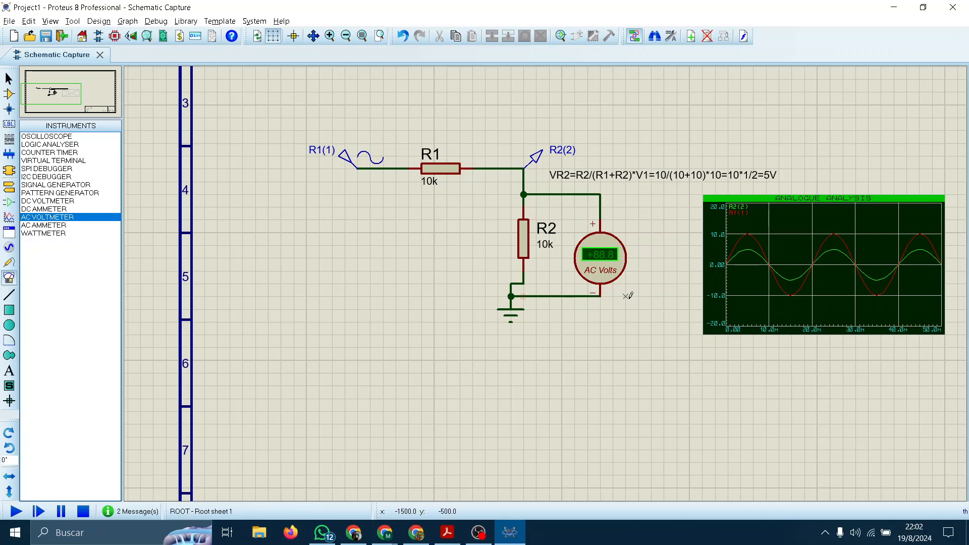
Inspect the AC voltmeter's display range, load resistance and time constant, leaving its properties as they are
scroll(605, 234, "up", 3)
scroll(606, 235, "down", 1)
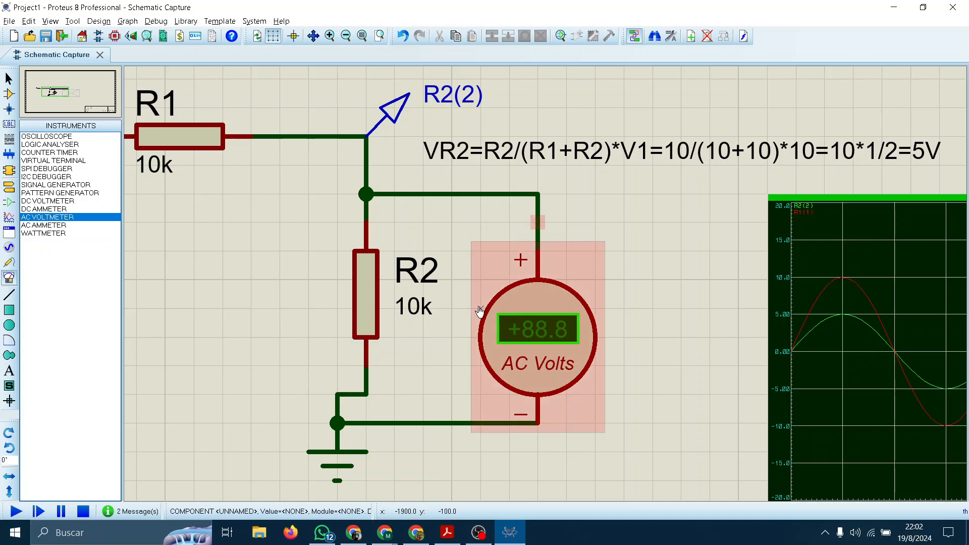
double_click(566, 343)
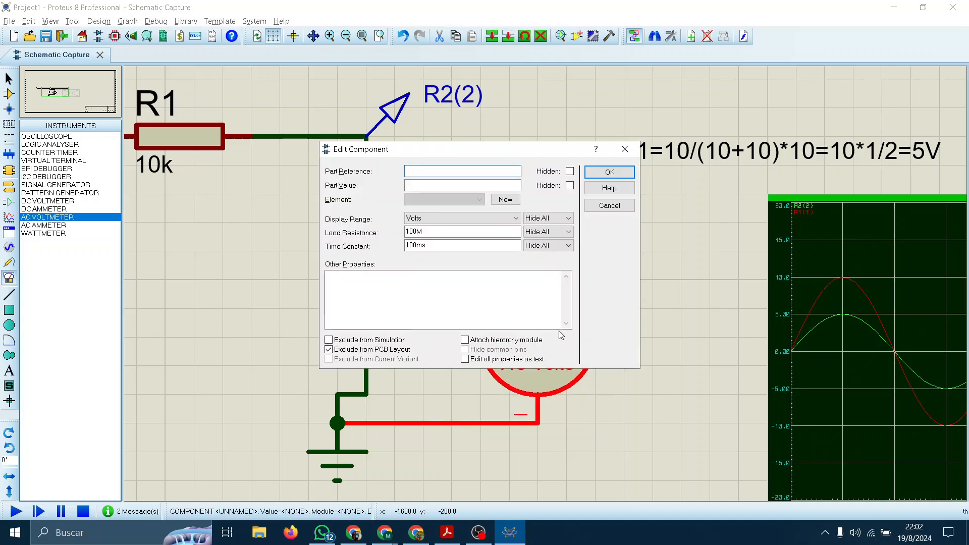
left_click(625, 149)
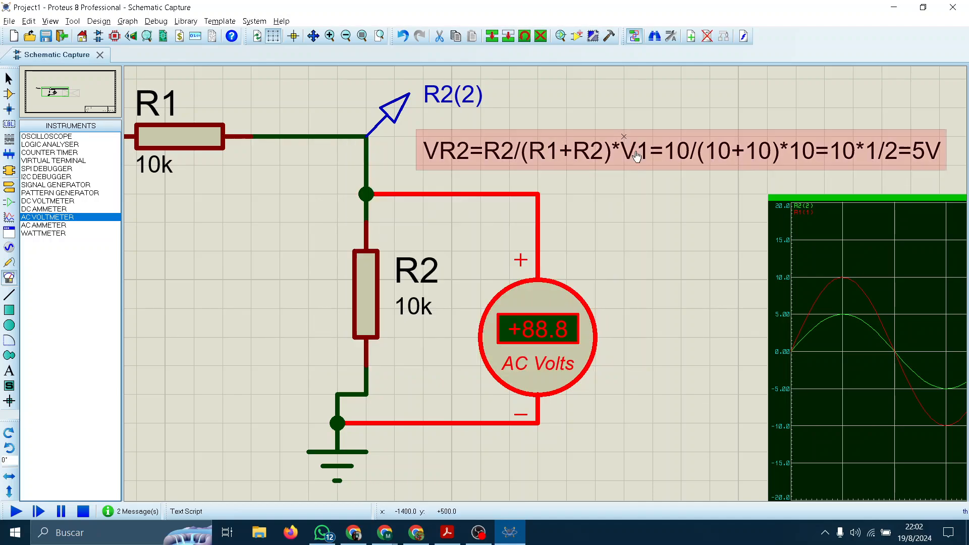
left_click(413, 537)
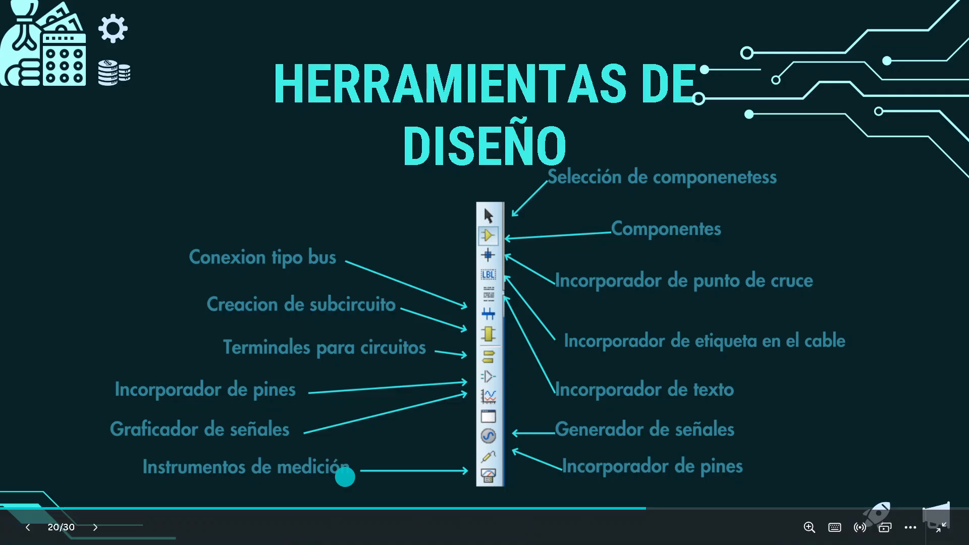
left_click(404, 534)
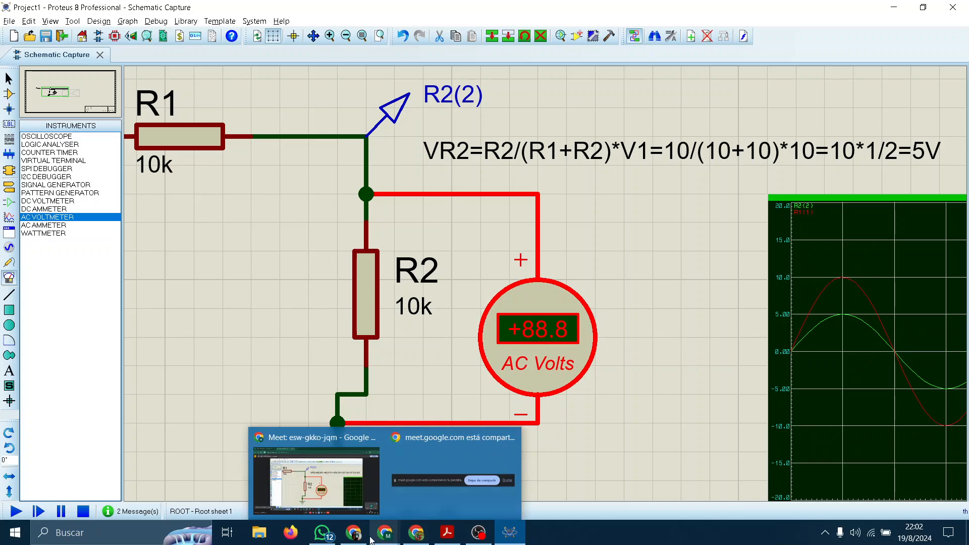
Move the VR2 voltage divider formula text away from the circuit to free space above the analogue graph
scroll(414, 440, "down", 1)
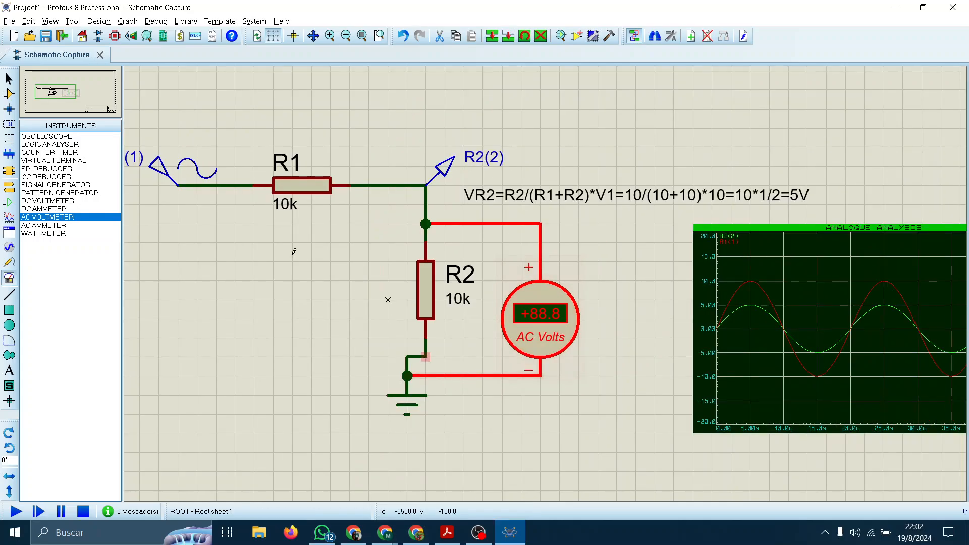
middle_click(241, 252)
left_click(313, 273)
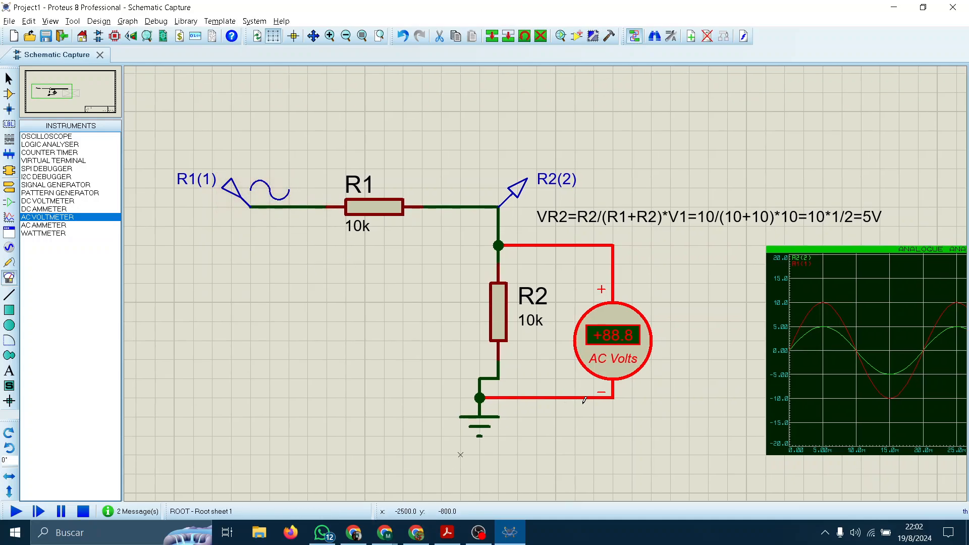
middle_click(385, 390)
left_click(464, 376)
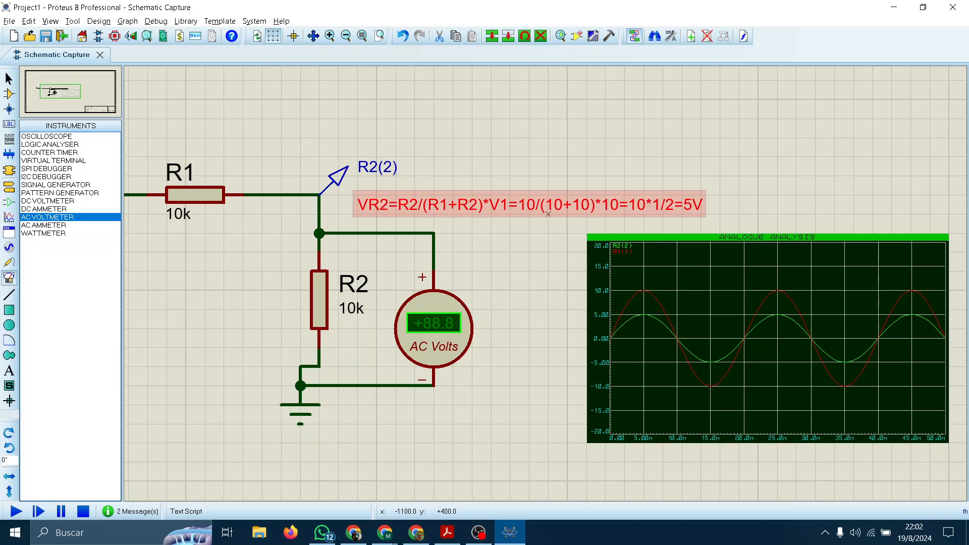
left_click_drag(550, 206, 911, 61)
middle_click(478, 443)
left_click(566, 412)
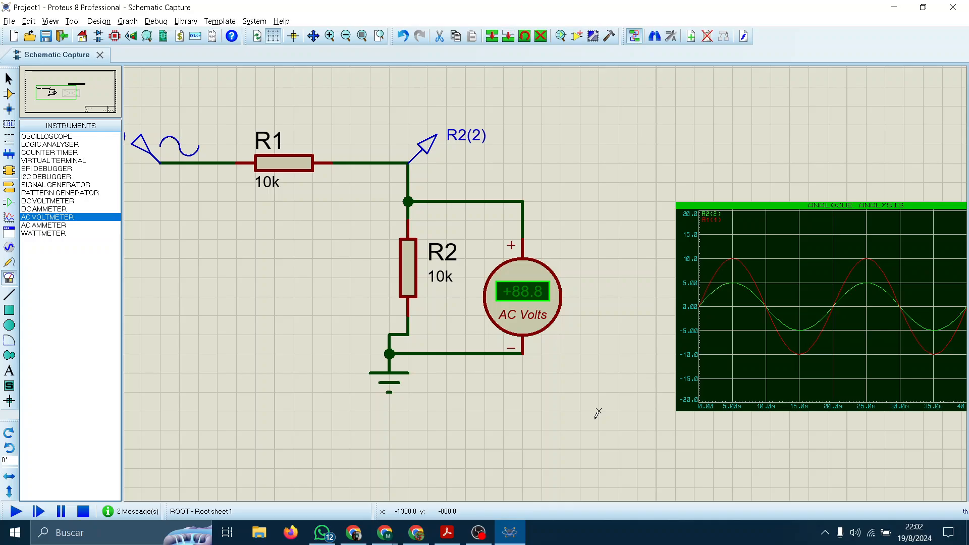
scroll(597, 415, "up", 1)
scroll(545, 284, "down", 1)
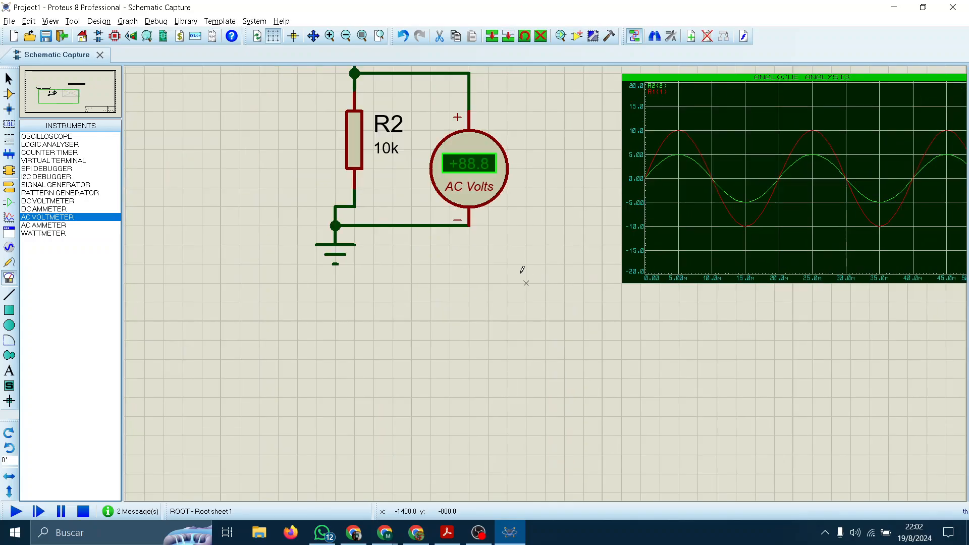
scroll(523, 279, "up", 1)
middle_click(546, 284)
left_click(570, 425)
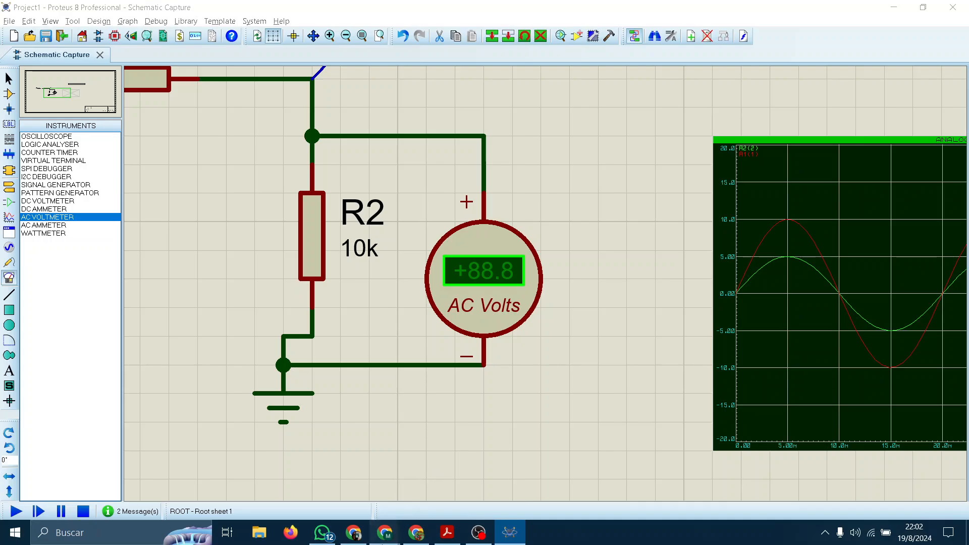
Switch to Google Meet, review the list of meeting participants, and return to the schematic in Proteus
mouse_move(384, 532)
left_click(364, 508)
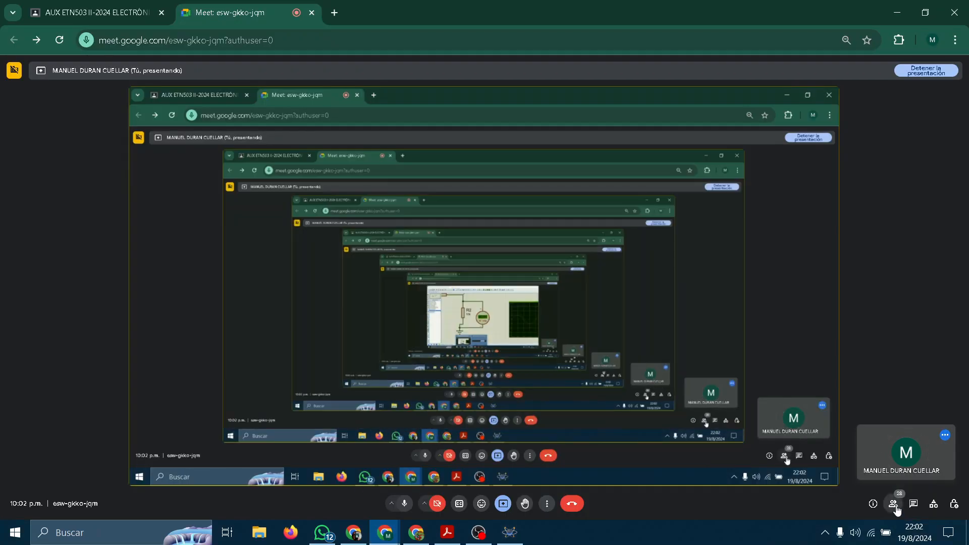
left_click(894, 504)
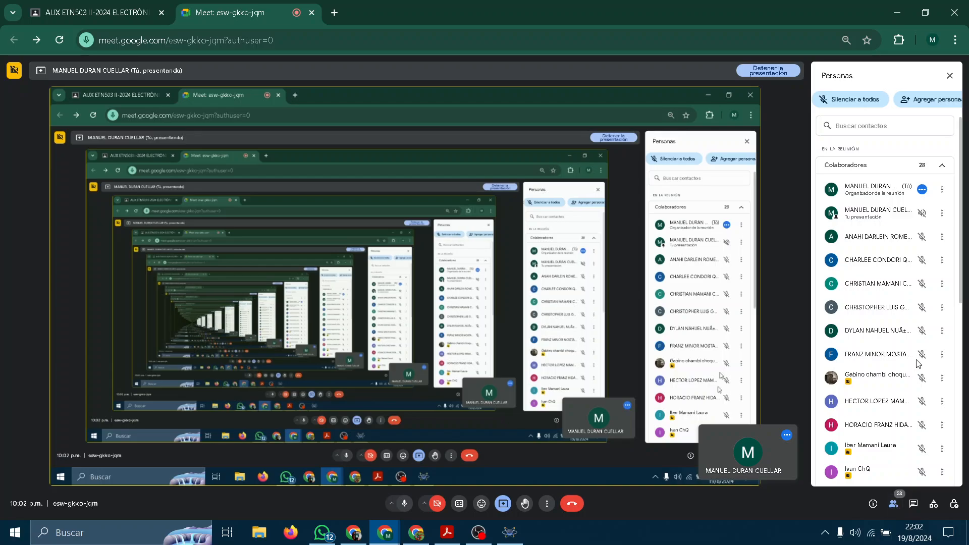
scroll(917, 363, "down", 10)
scroll(915, 363, "up", 10)
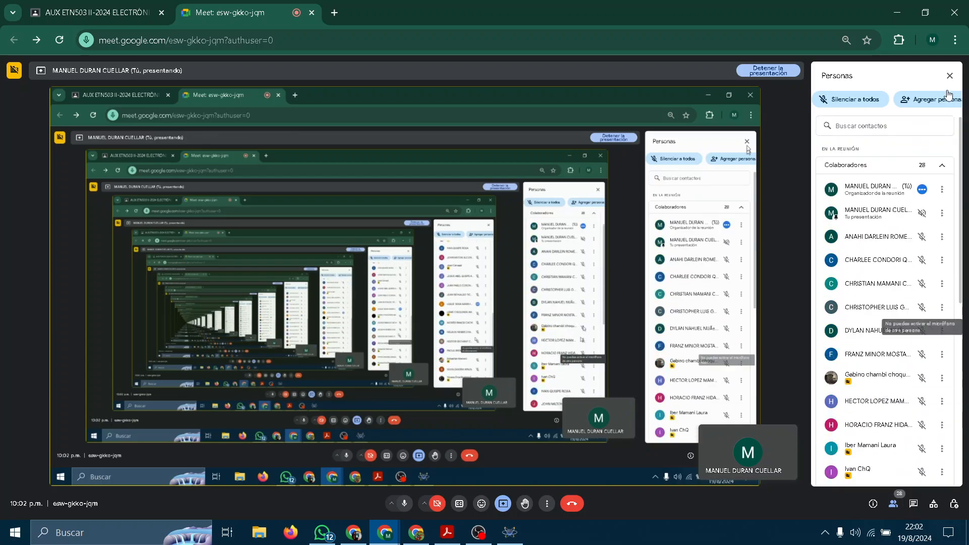
left_click(895, 9)
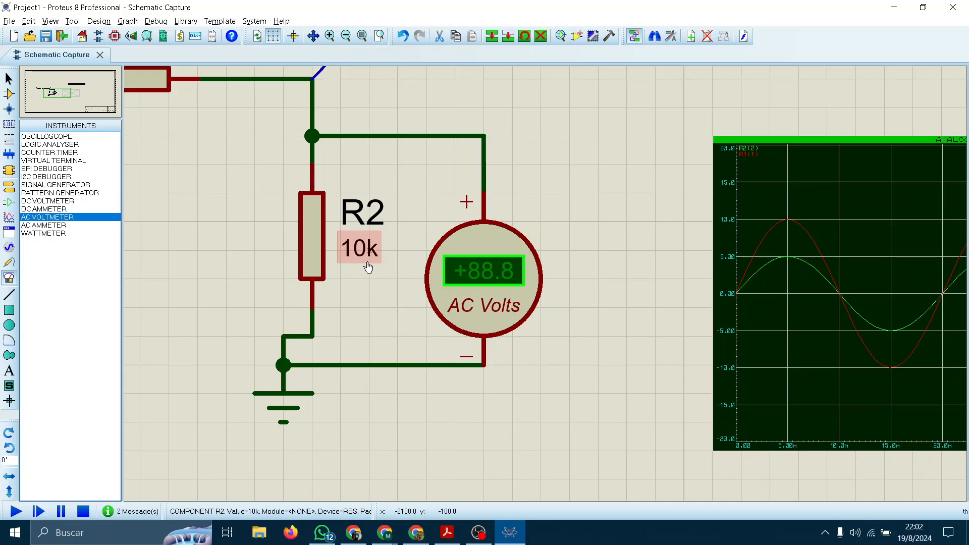
scroll(570, 330, "down", 3)
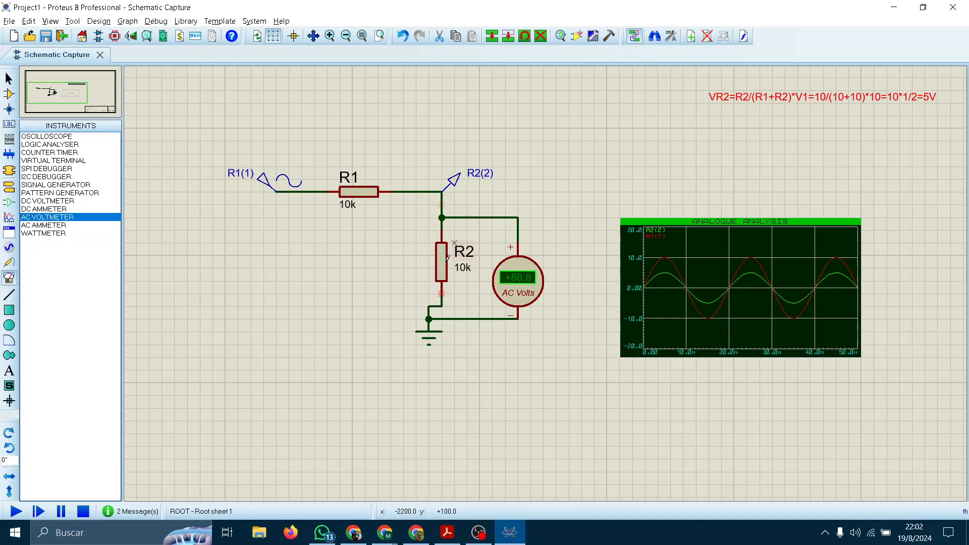
scroll(555, 279, "up", 3)
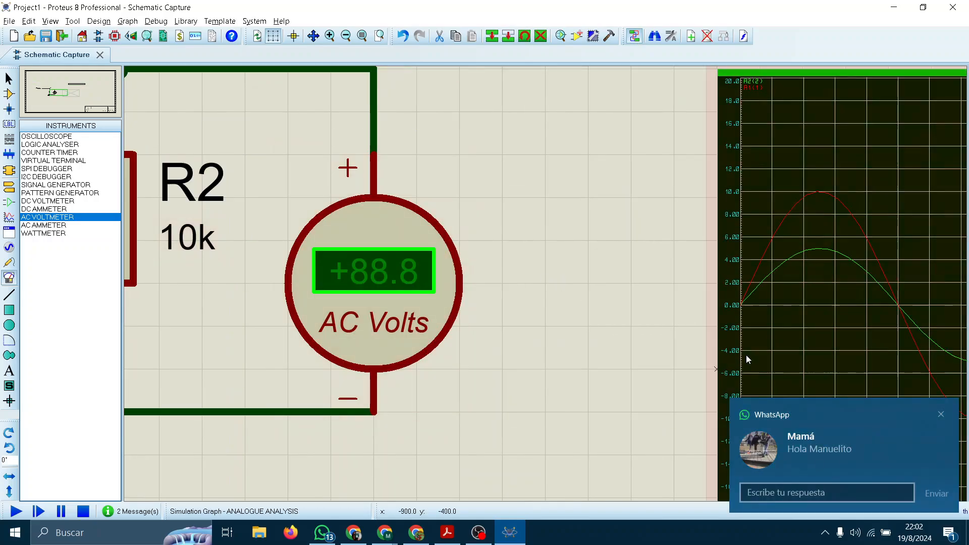
Dismiss the WhatsApp notification, set Windows Focus Assist to alarms only, and return to the schematic
left_click(949, 533)
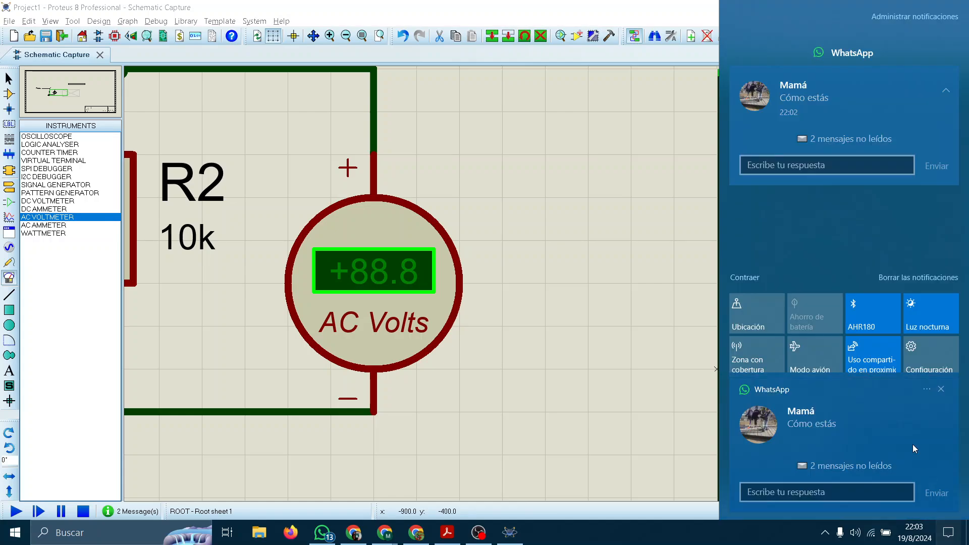
left_click(941, 389)
left_click(968, 537)
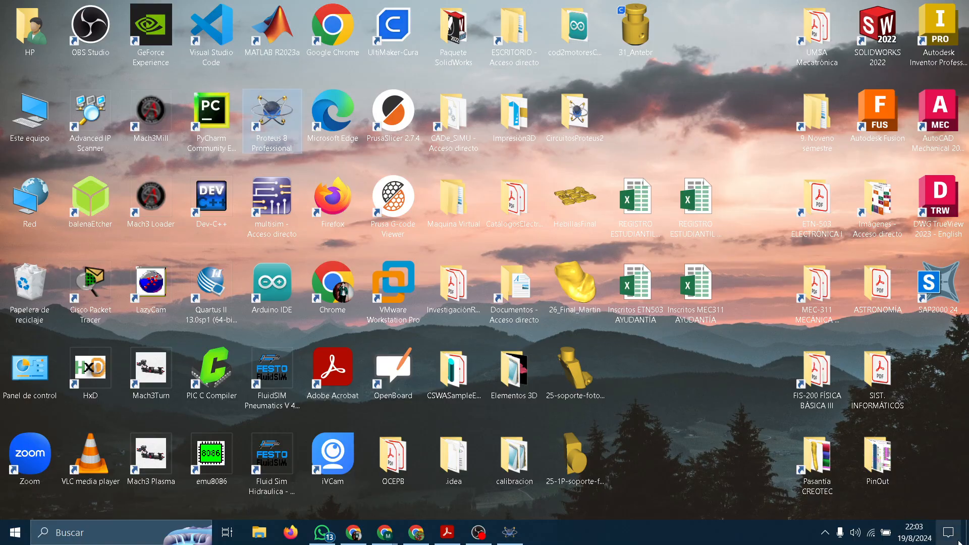
left_click(968, 538)
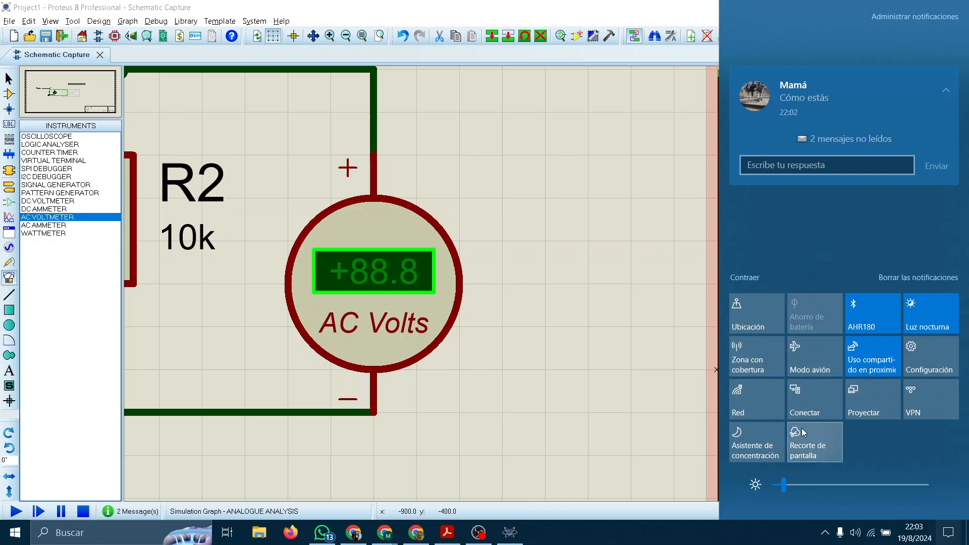
left_click(758, 442)
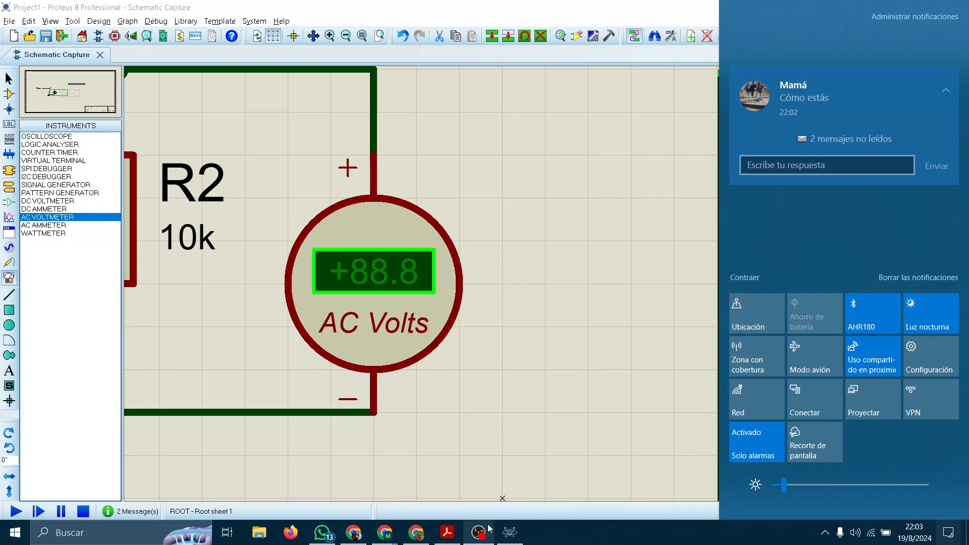
left_click(478, 532)
left_click(510, 533)
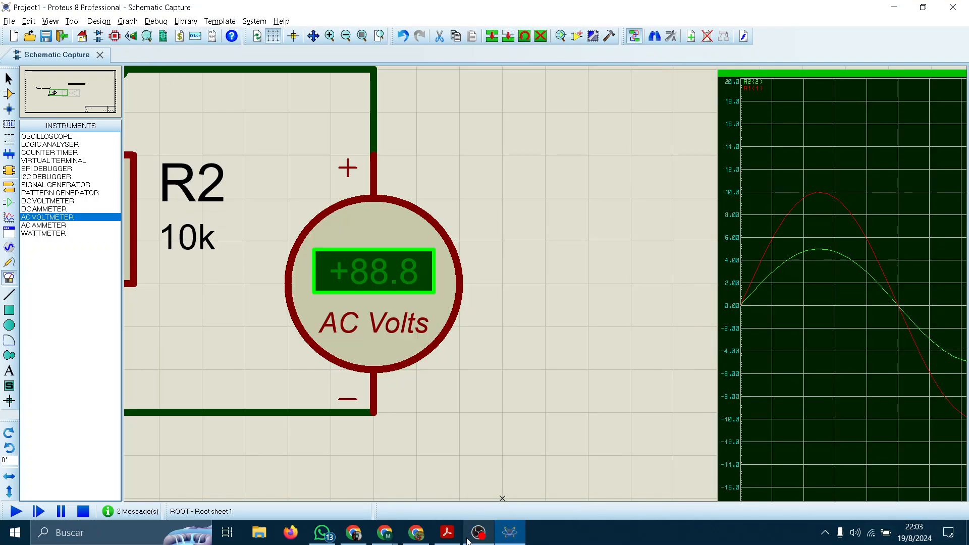
Examine the R1(1) and R2(2) traces on the analogue graph together with the AC voltmeter across R2
scroll(524, 284, "down", 3)
scroll(392, 288, "up", 2)
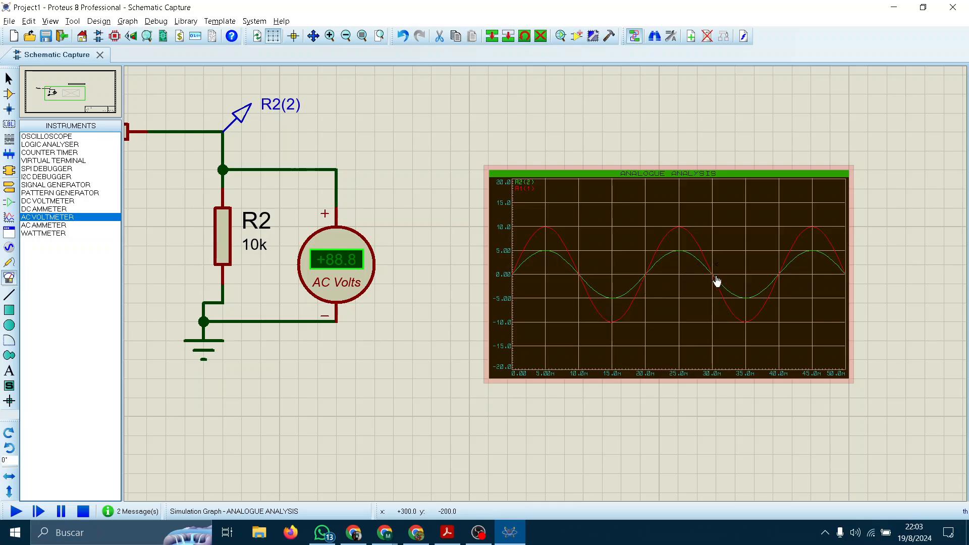
scroll(559, 273, "up", 2)
scroll(554, 216, "down", 1)
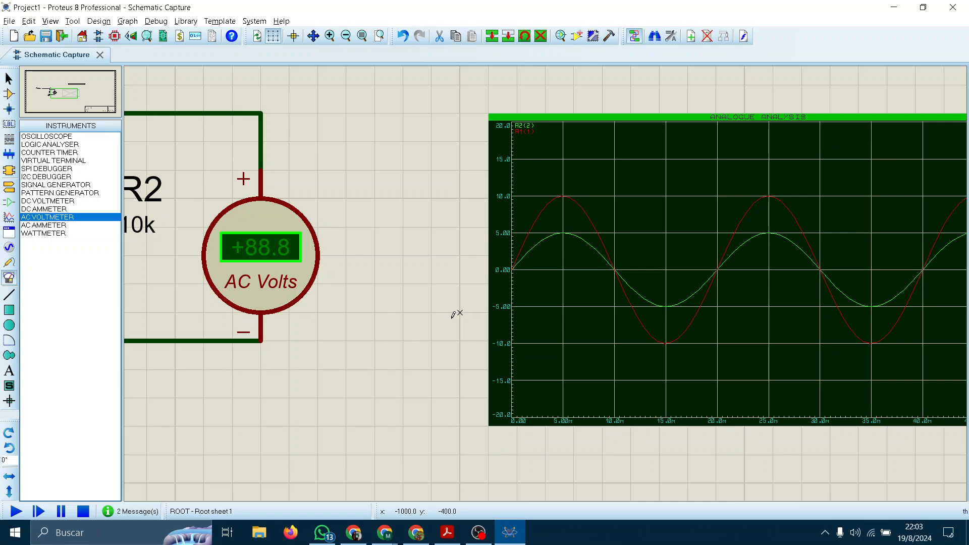
scroll(453, 315, "down", 2)
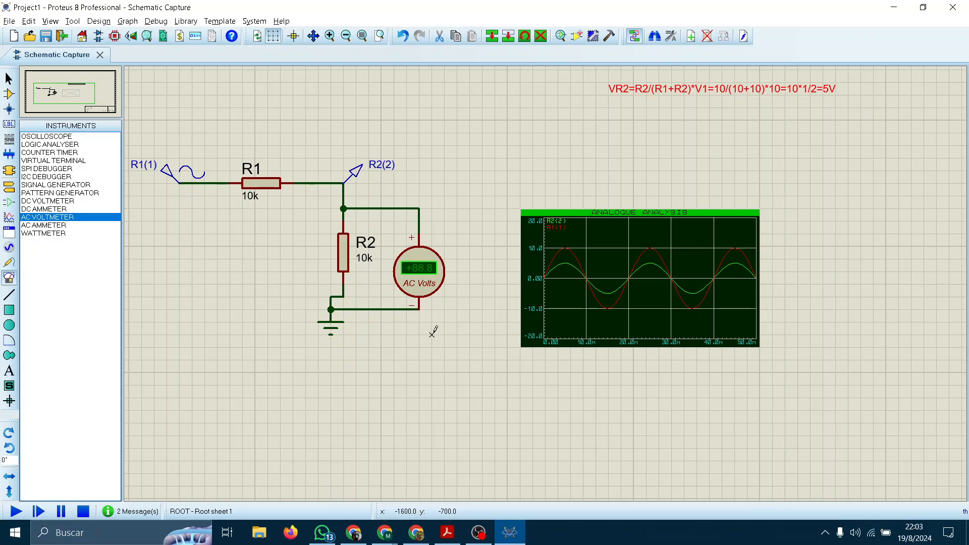
scroll(429, 331, "up", 1)
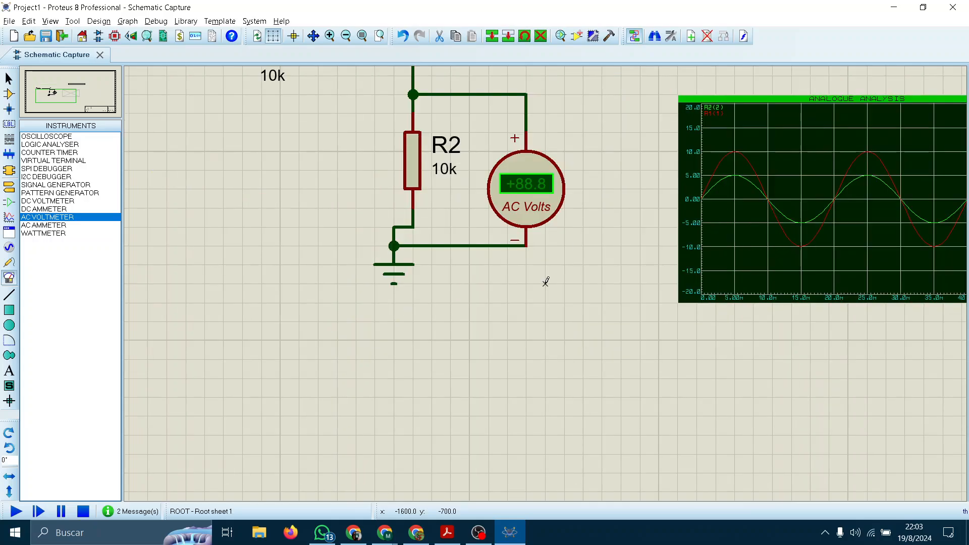
middle_click(519, 290)
left_click(515, 436)
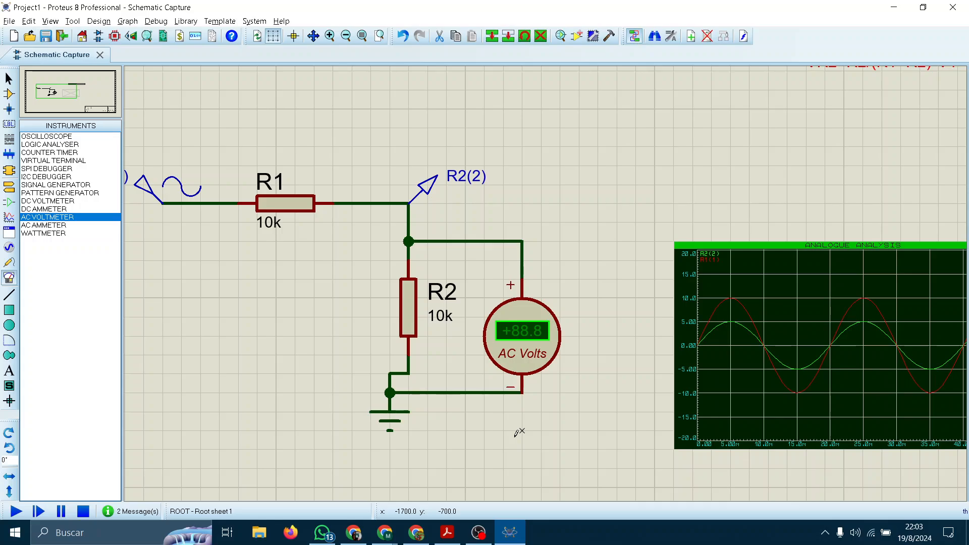
left_click(765, 332)
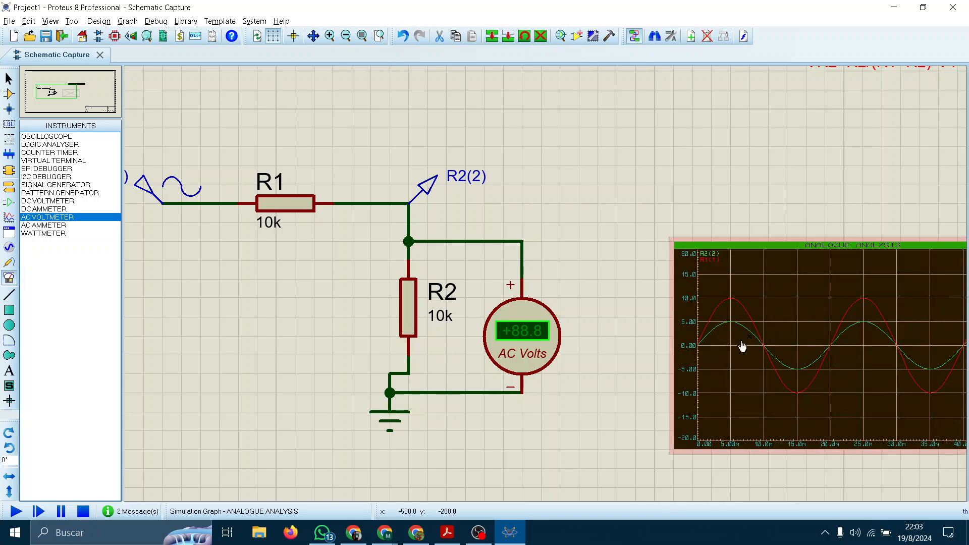
Find and open the Windows Calculator in Standard mode
left_click(126, 532)
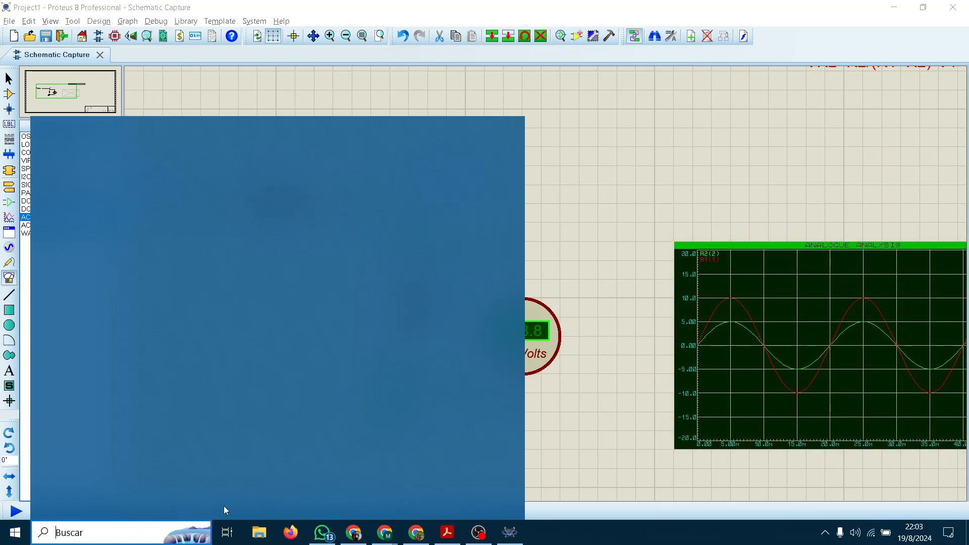
type("xca")
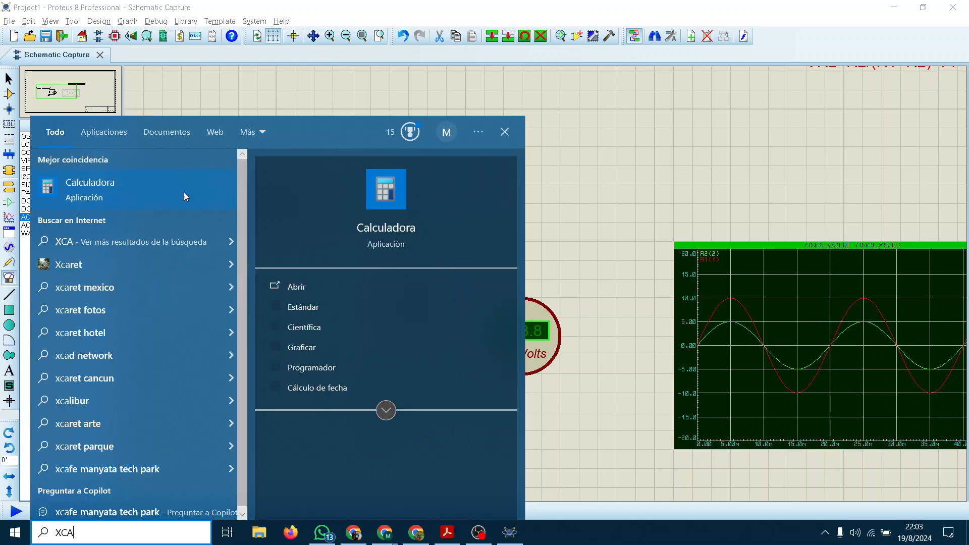
left_click(393, 312)
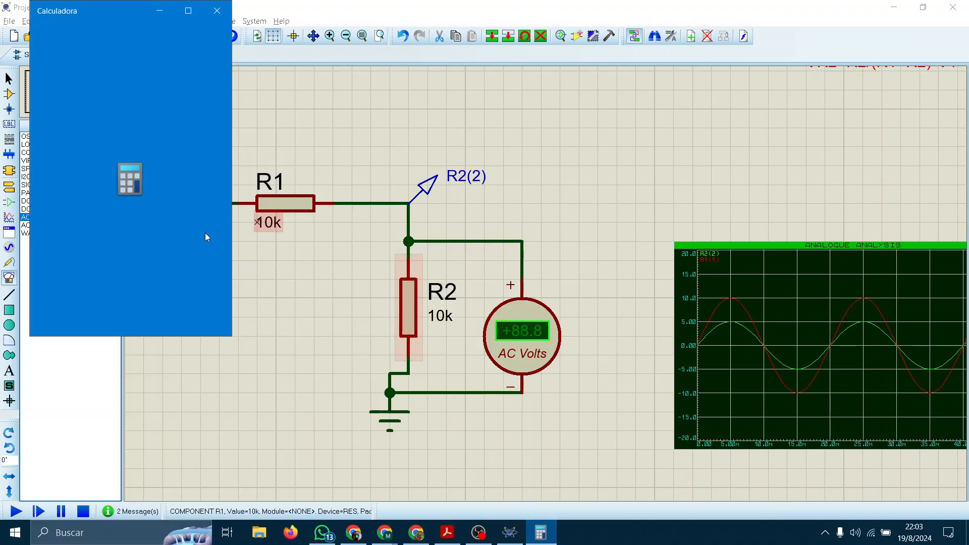
left_click(105, 250)
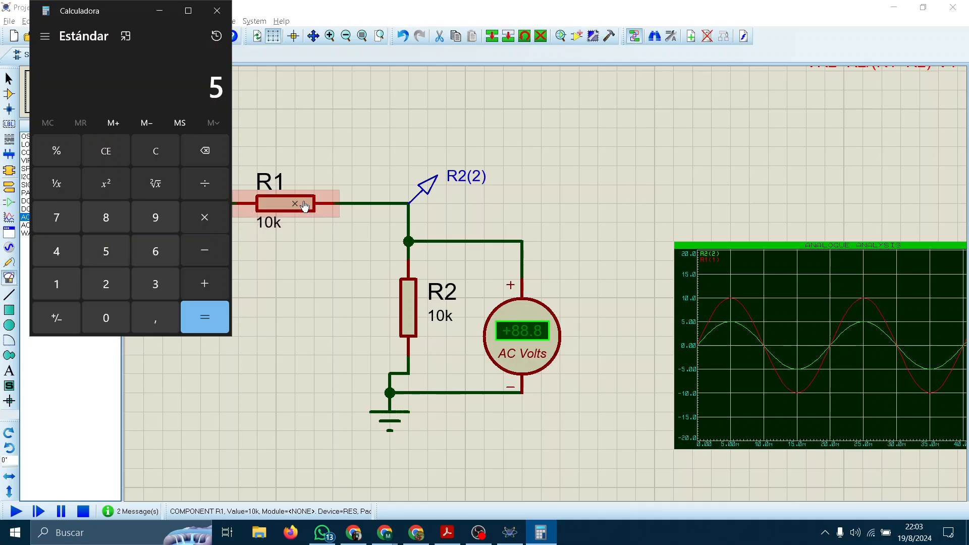
left_click(204, 181)
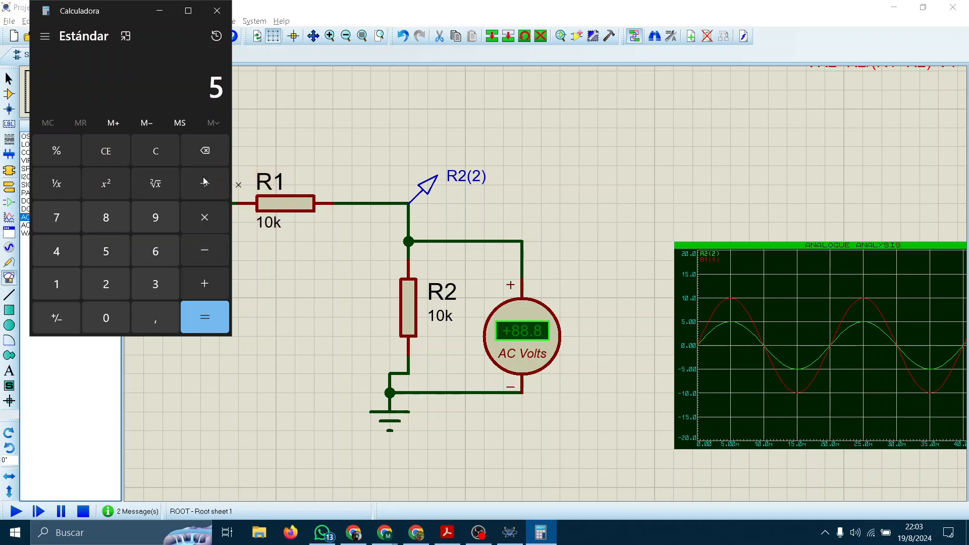
left_click(149, 187)
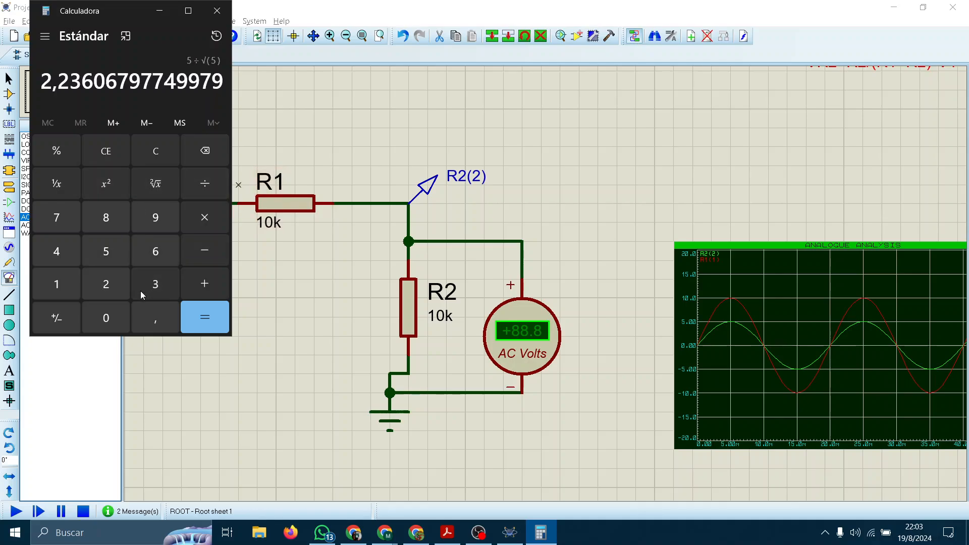
left_click(144, 151)
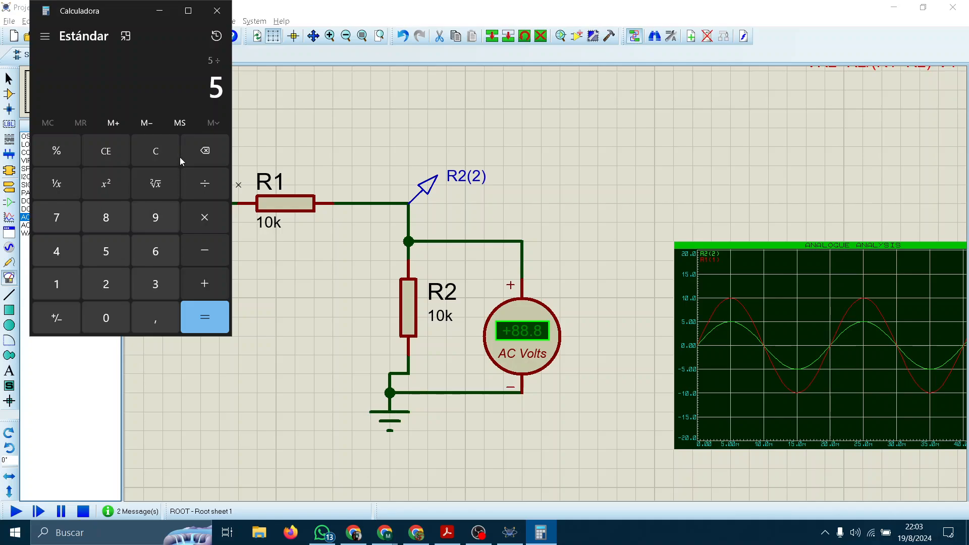
left_click(124, 260)
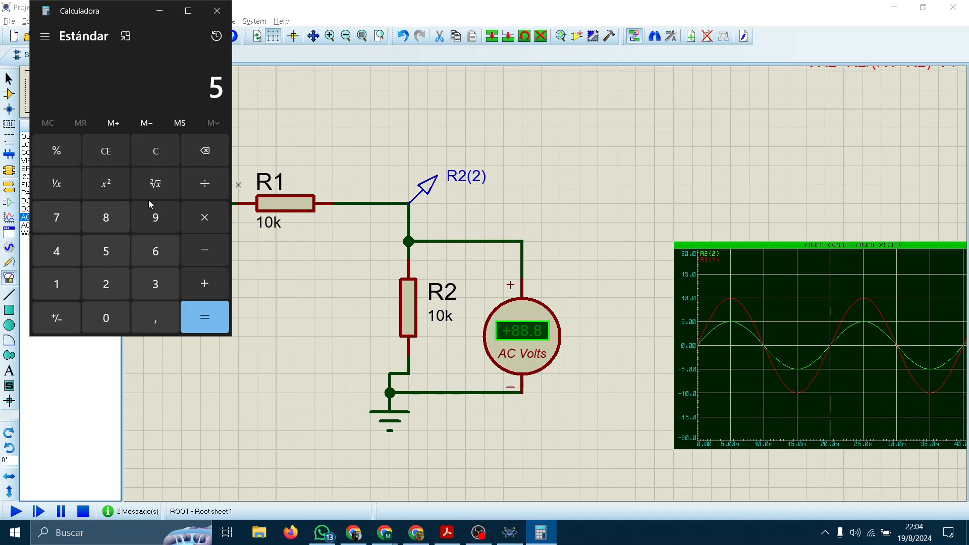
left_click(205, 186)
left_click(153, 186)
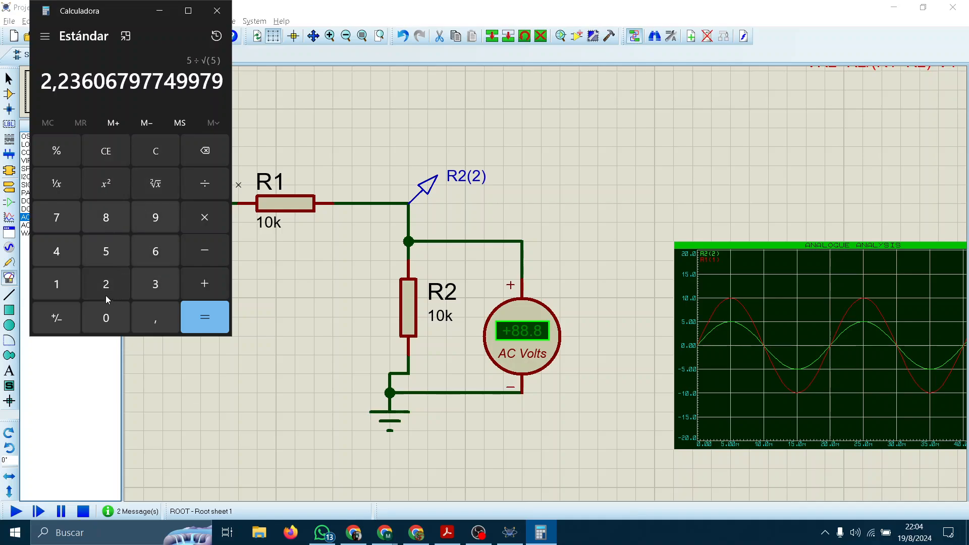
left_click(105, 292)
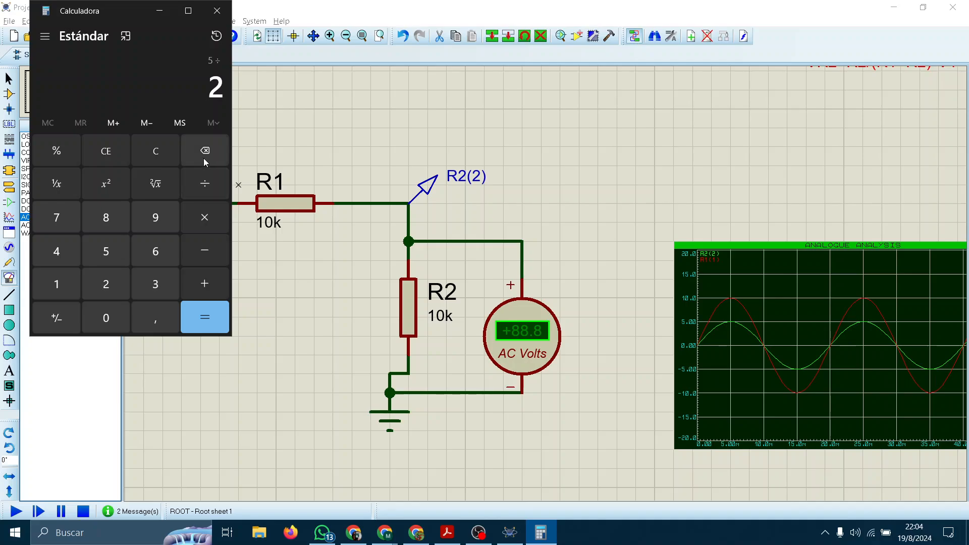
left_click(154, 152)
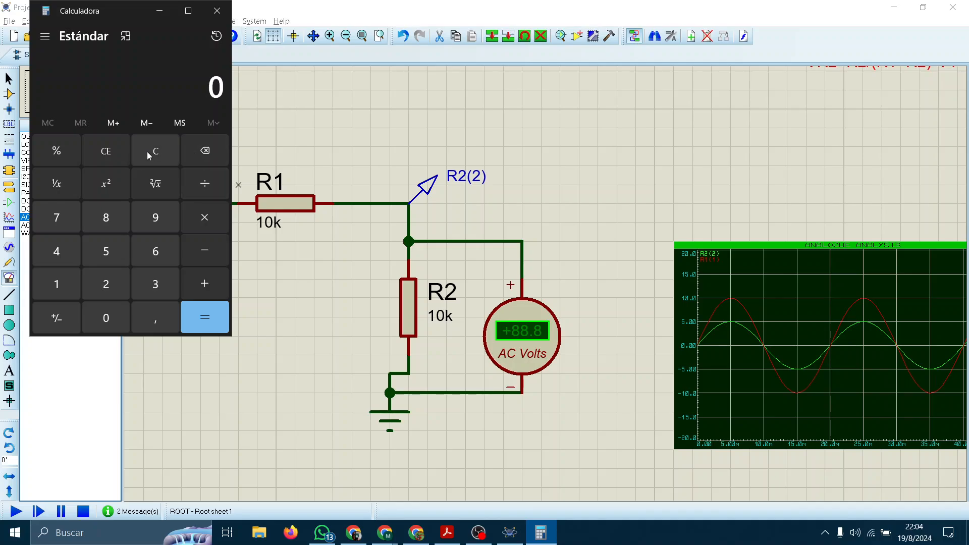
Calculate 5 ÷ 1,4142 with the calculator kept on top, and return it to its full Standard view
left_click(126, 36)
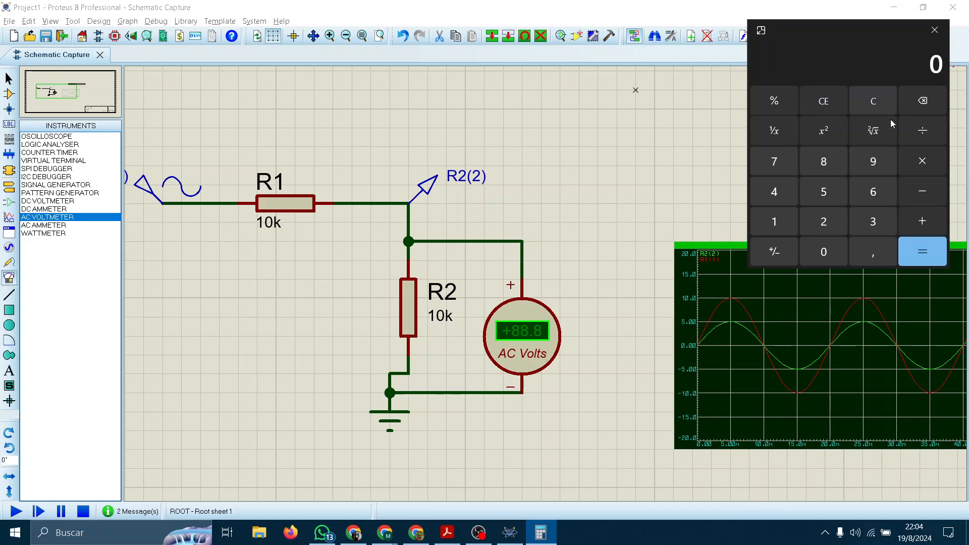
left_click(837, 186)
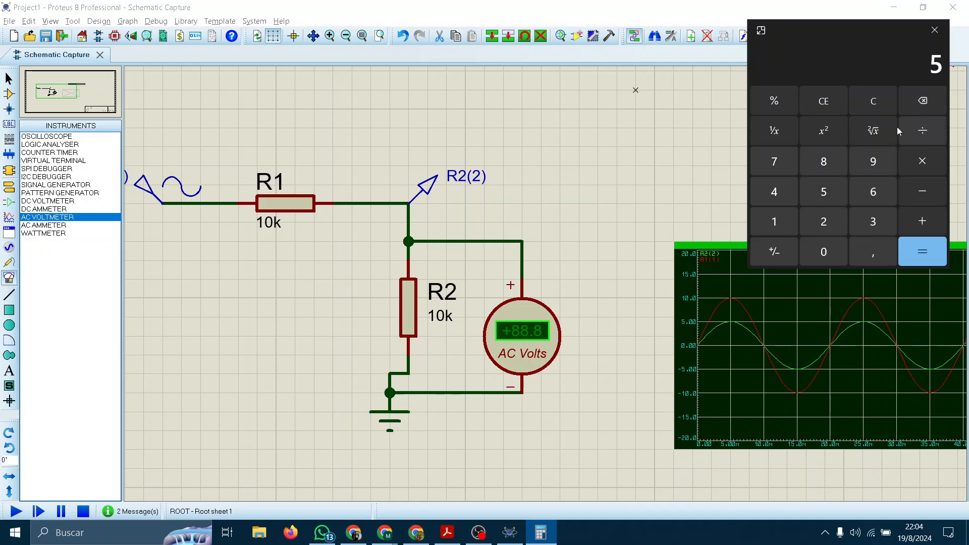
left_click(777, 216)
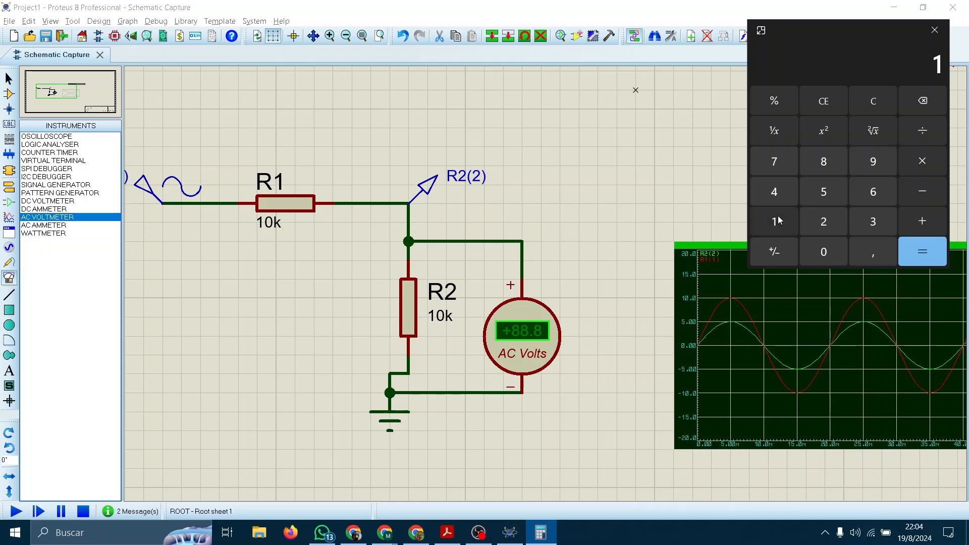
left_click(872, 253)
left_click(768, 196)
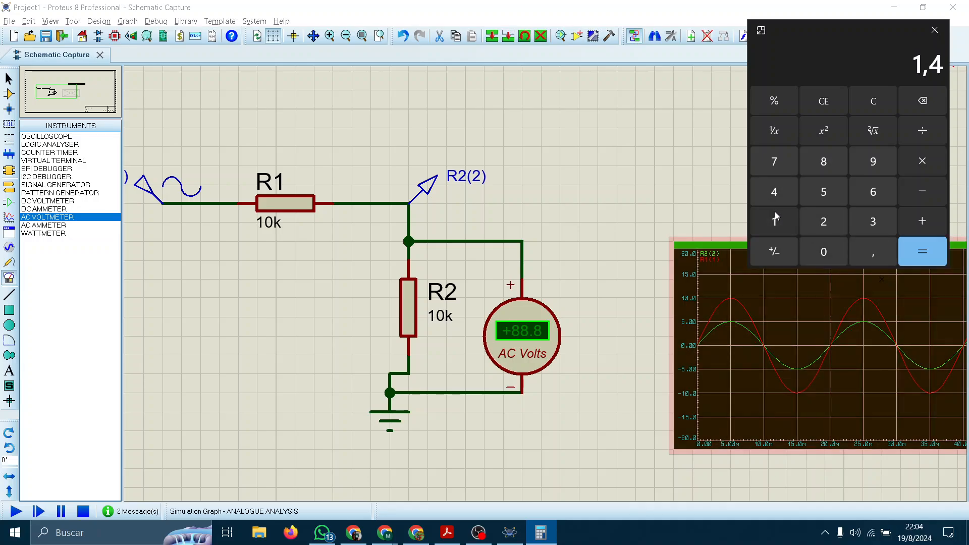
left_click(775, 214)
left_click(774, 197)
left_click(828, 225)
left_click(936, 263)
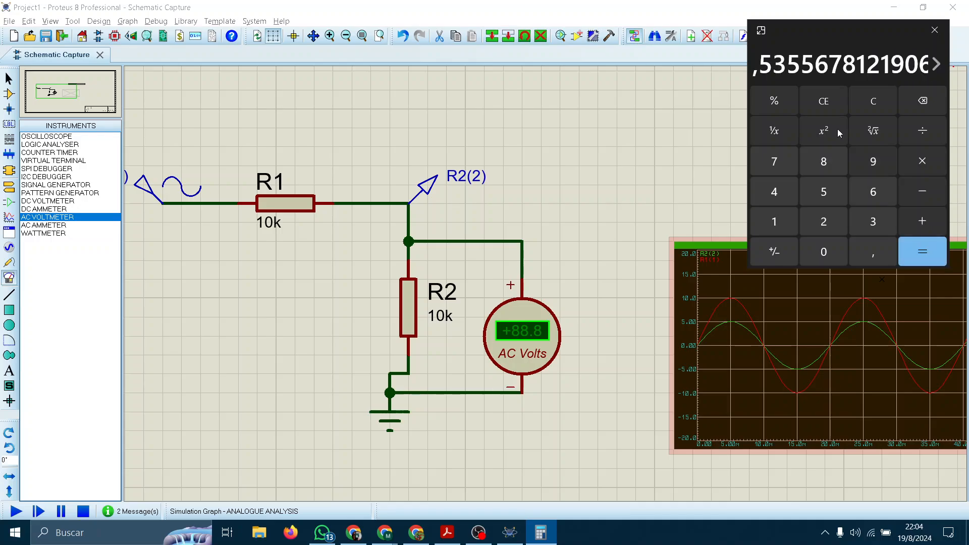
left_click(763, 32)
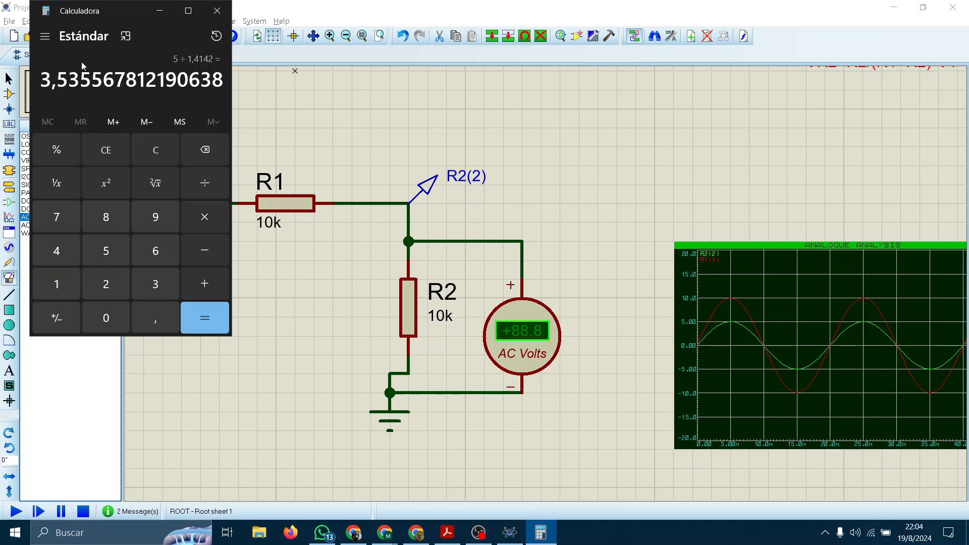
Review the AC voltmeter's display range, load resistance and time constant in its component properties, and close them without changes
left_click(535, 324)
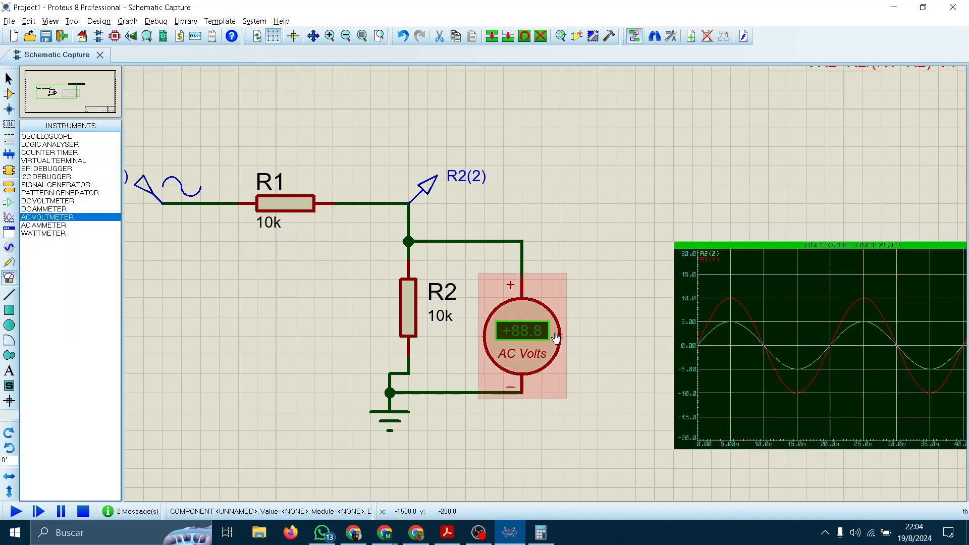
double_click(535, 325)
left_click(625, 150)
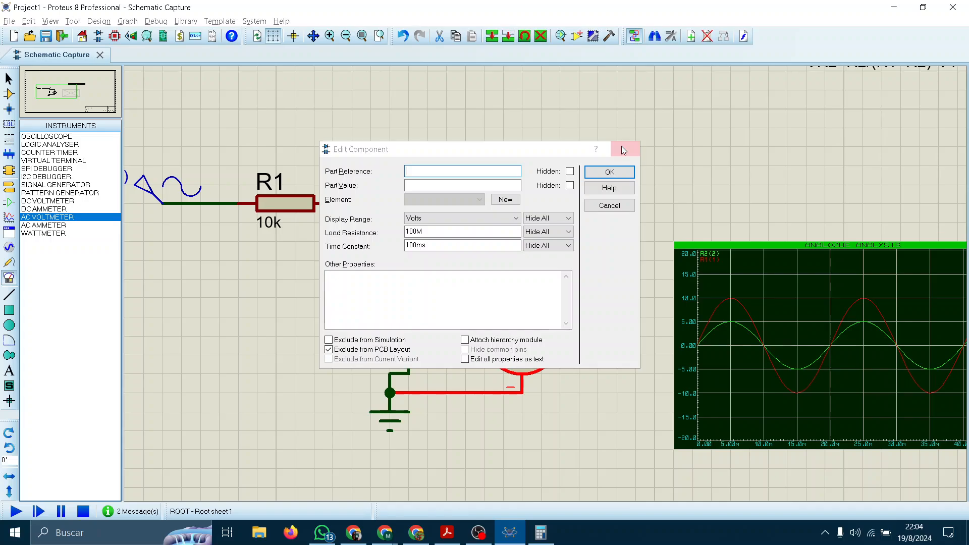
double_click(519, 341)
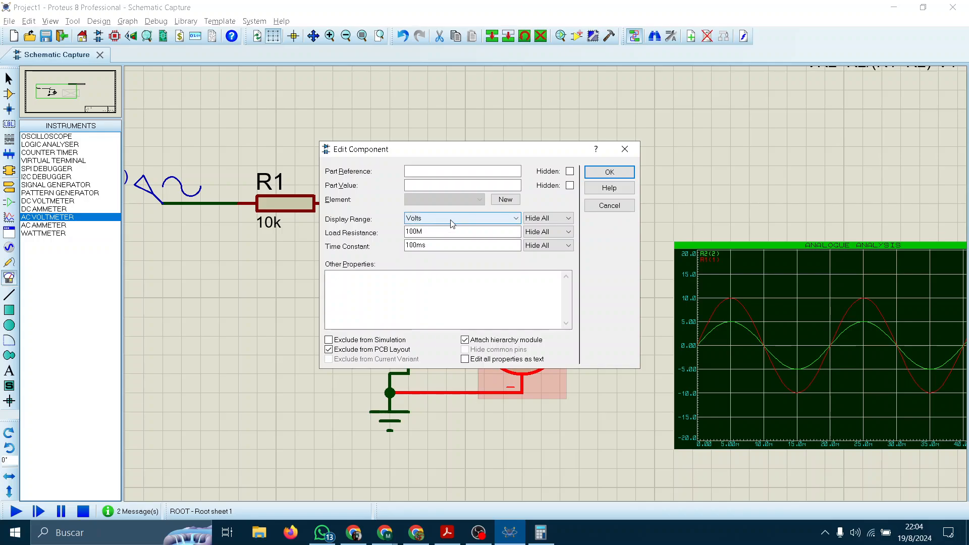
left_click(435, 233)
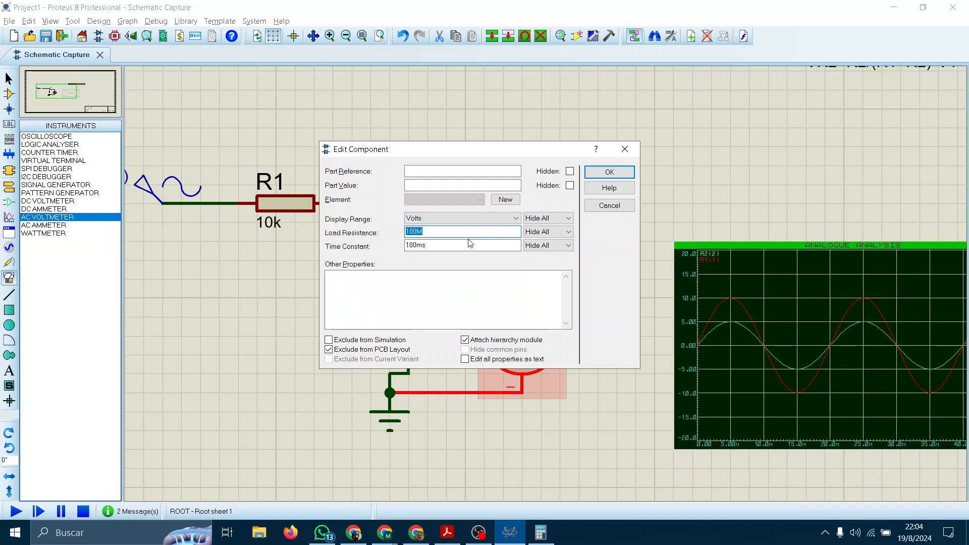
key("Tab")
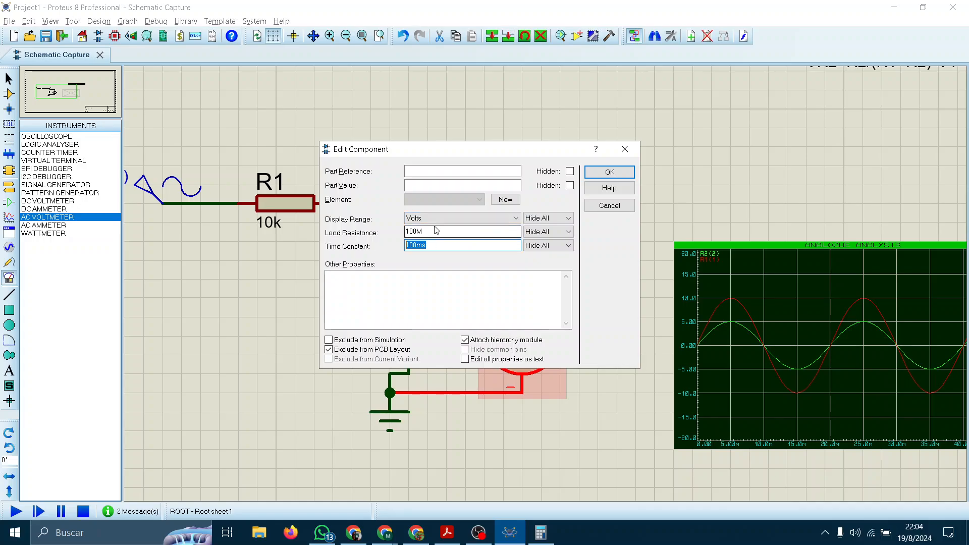
left_click(625, 149)
Run the simulation, compare the AC voltmeter across R2 with the calculator result, and stop the simulation
left_click(16, 511)
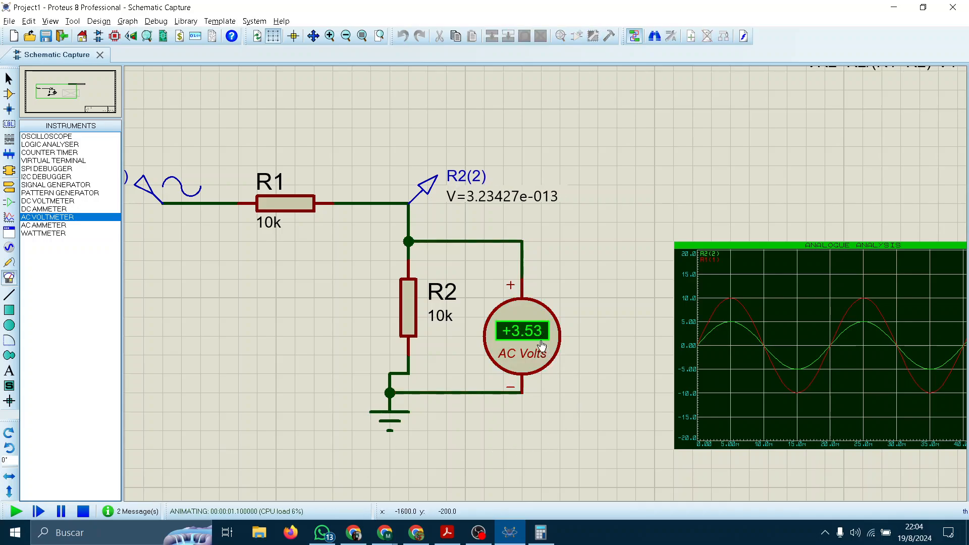
left_click(541, 533)
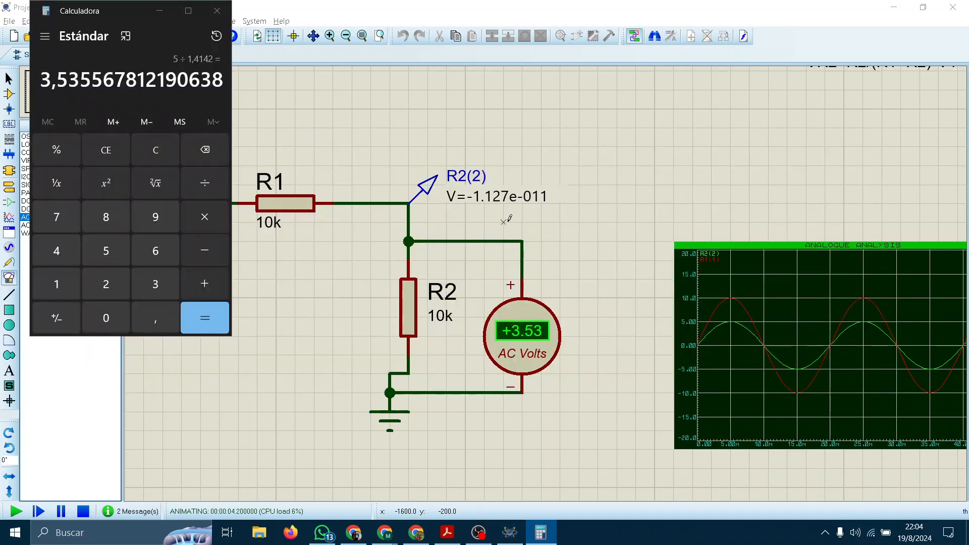
left_click(626, 437)
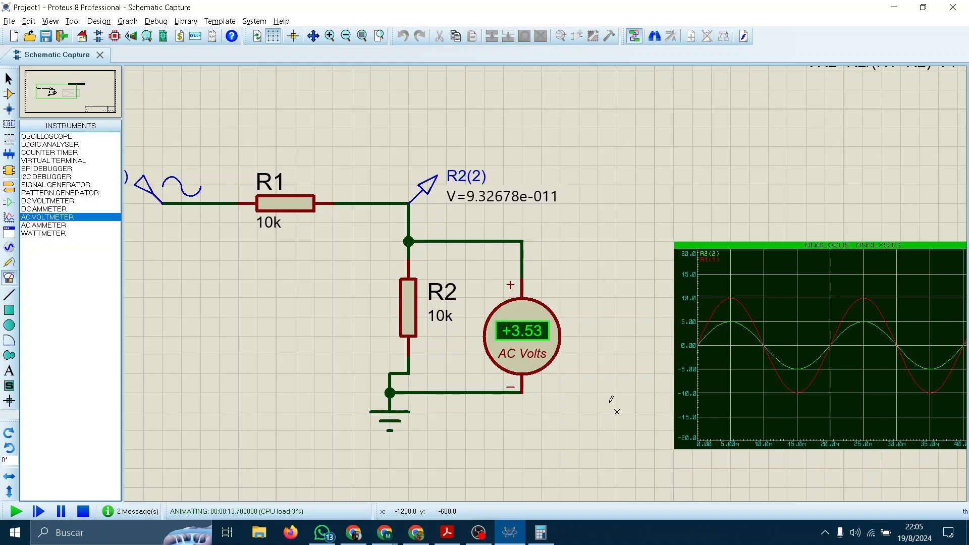
scroll(561, 280, "down", 2)
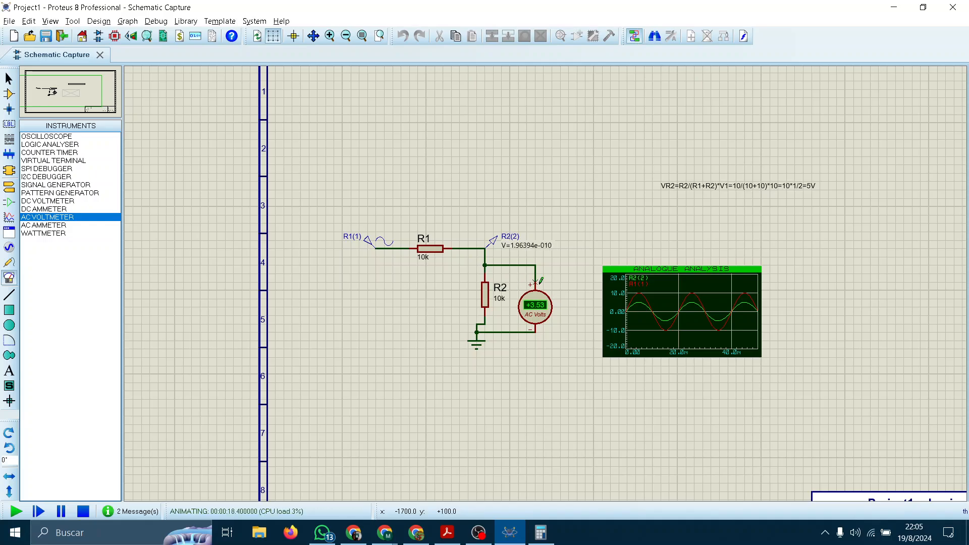
scroll(539, 305, "up", 1)
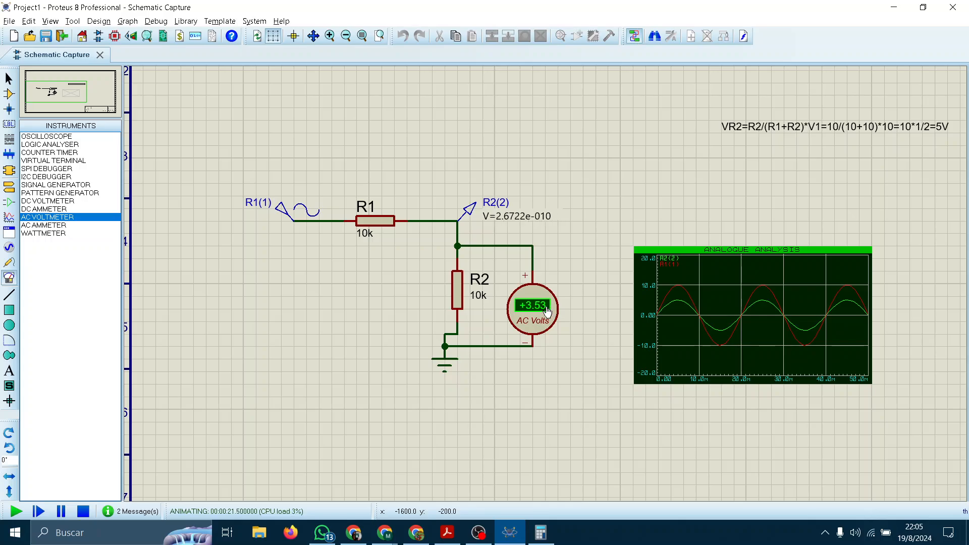
left_click(84, 512)
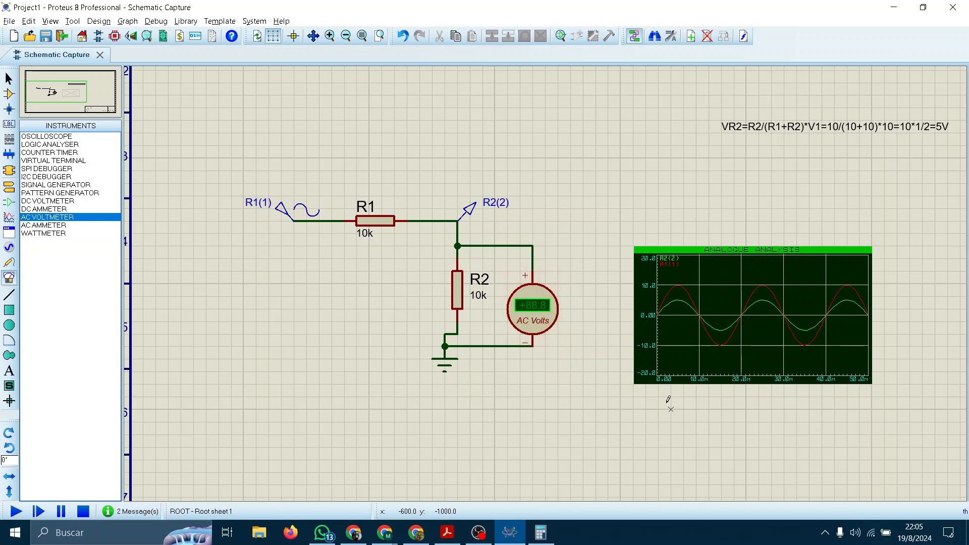
left_click(547, 302)
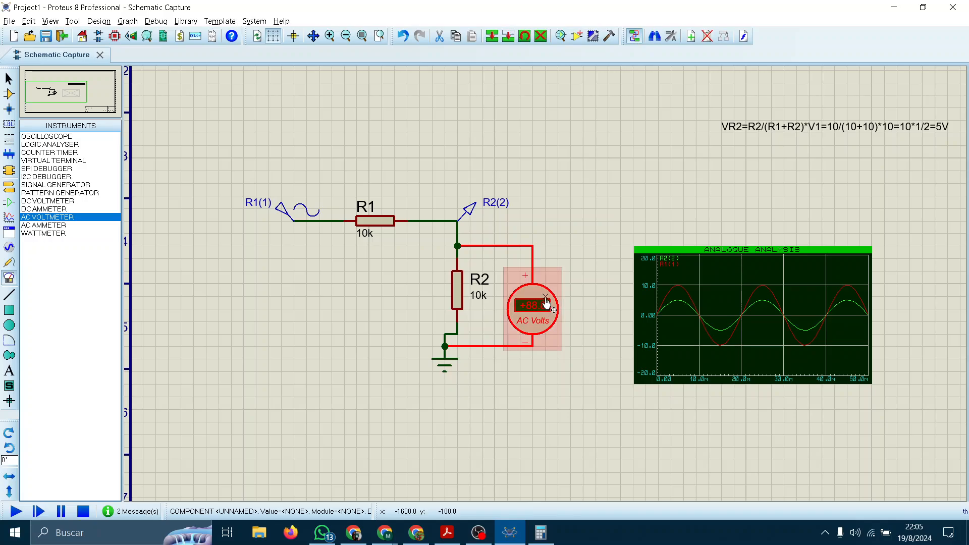
key("Delete")
left_click(281, 209)
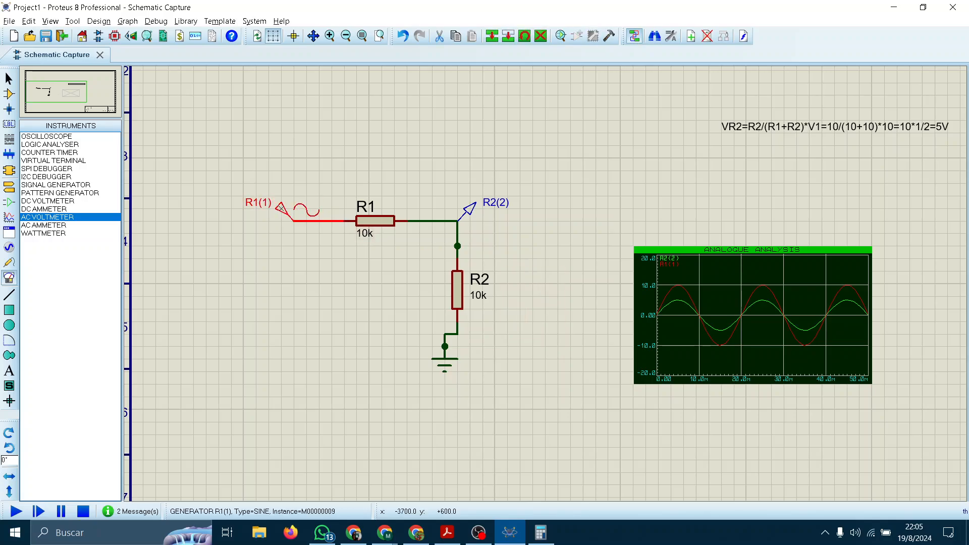
left_click(300, 209)
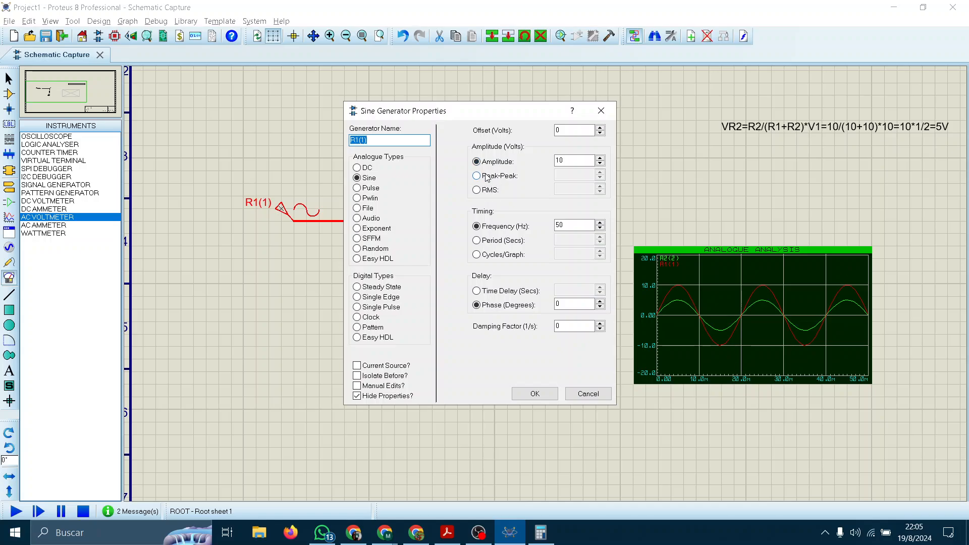
left_click(601, 110)
key("ctrl+z")
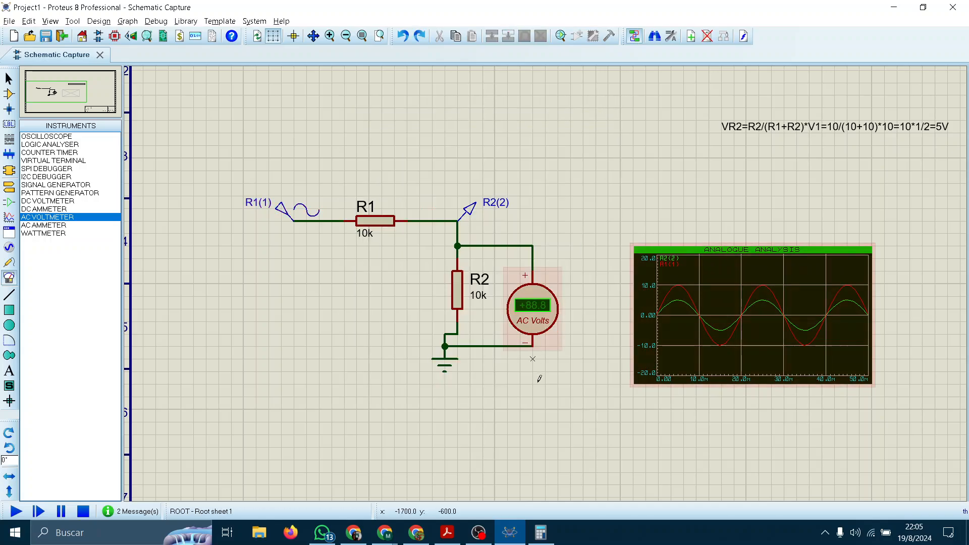
Block copy the whole divider circuit with its sine generator, voltage probe and AC voltmeter, placing the copy directly below the original
left_click_drag(583, 396, 206, 158)
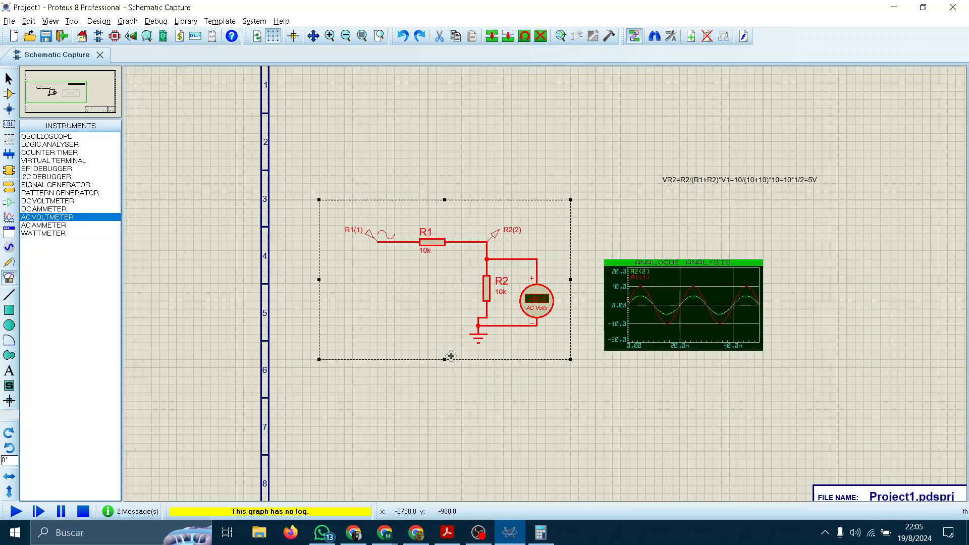
scroll(439, 343, "down", 2)
left_click(460, 413)
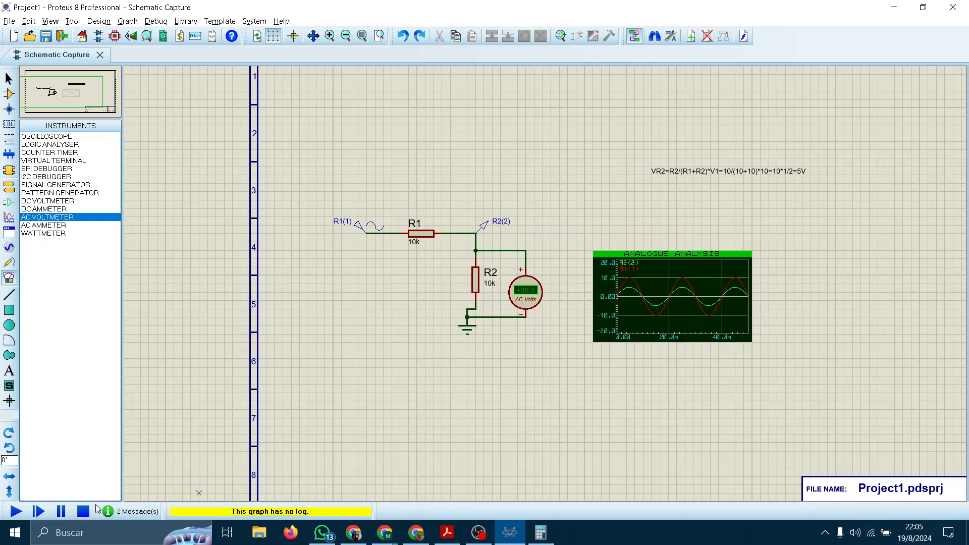
left_click_drag(517, 391, 367, 233)
left_click_drag(567, 392, 316, 183)
right_click(544, 266)
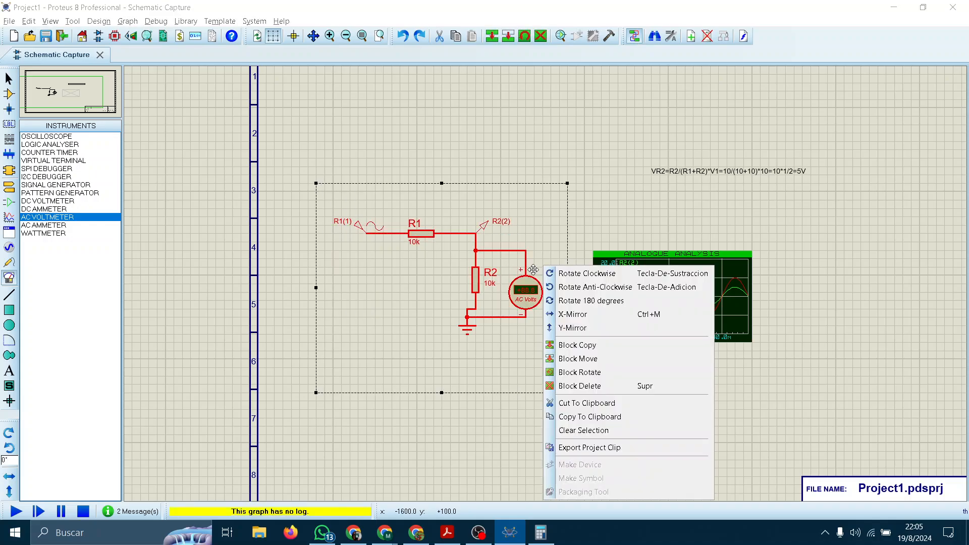
left_click(582, 347)
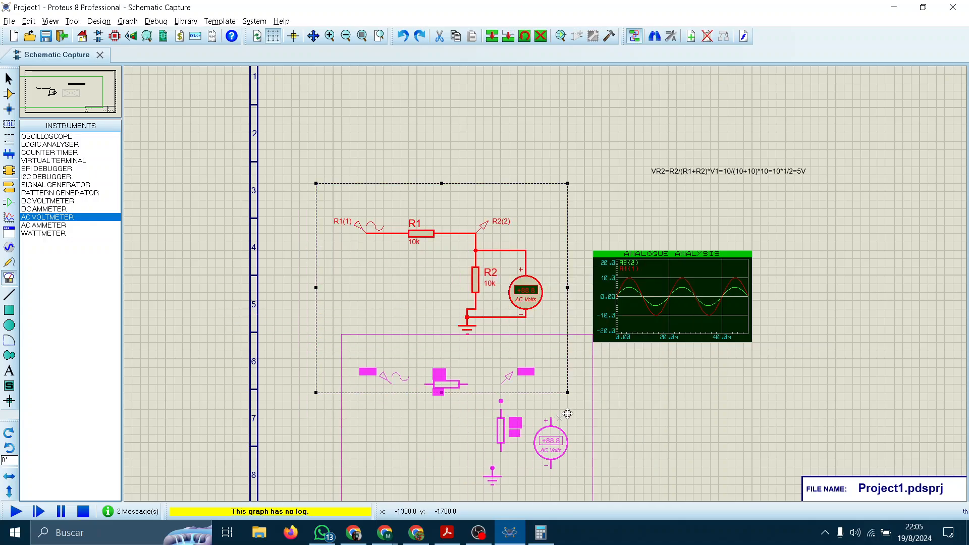
left_click(534, 409)
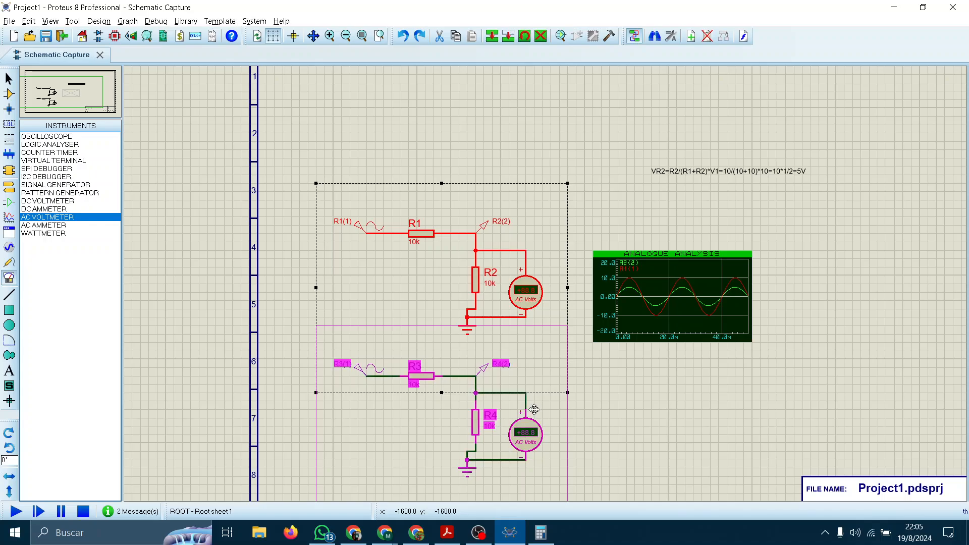
right_click(585, 407)
scroll(555, 400, "up", 1)
scroll(545, 284, "down", 1)
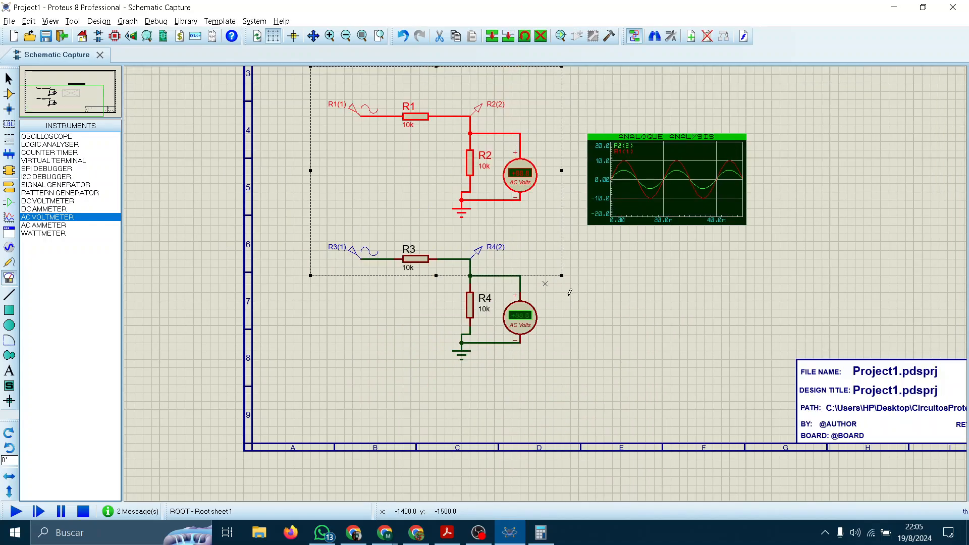
Remove the voltage probe from the copied divider and change its generator R3(1) to a DC source of 10 V
scroll(569, 293, "up", 2)
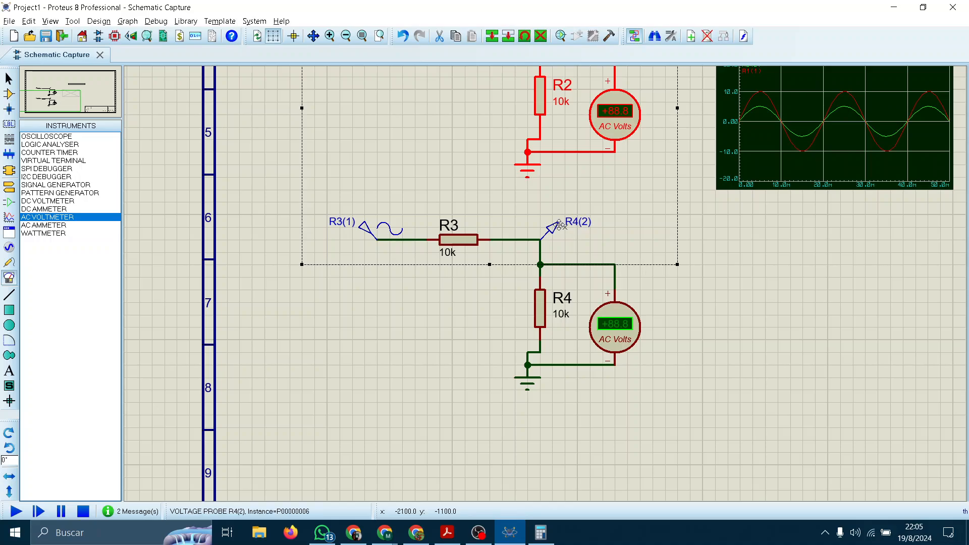
left_click(693, 262)
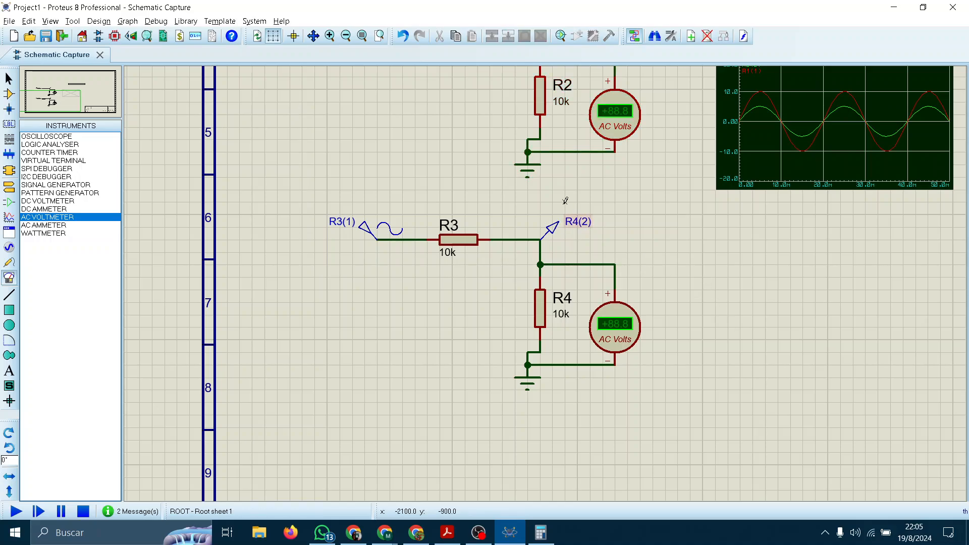
left_click(387, 227)
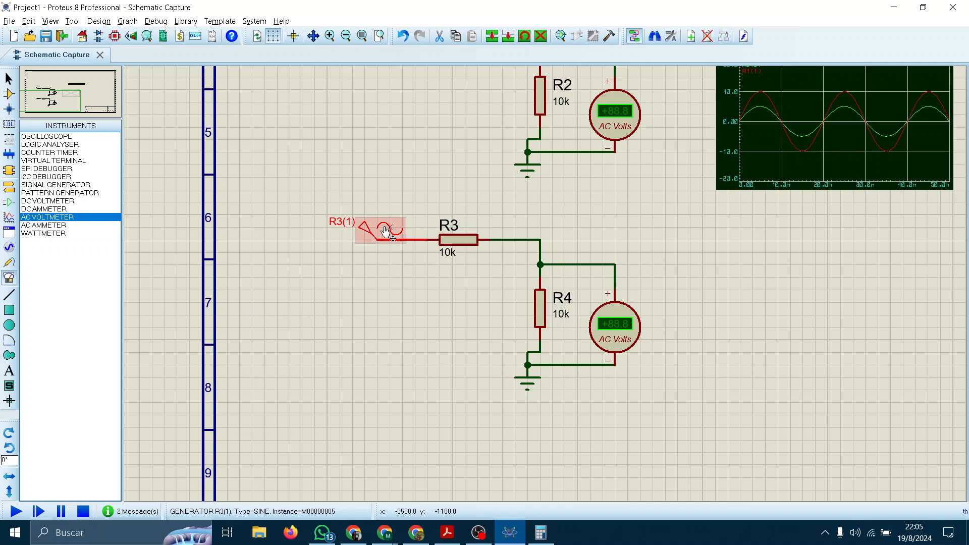
double_click(366, 218)
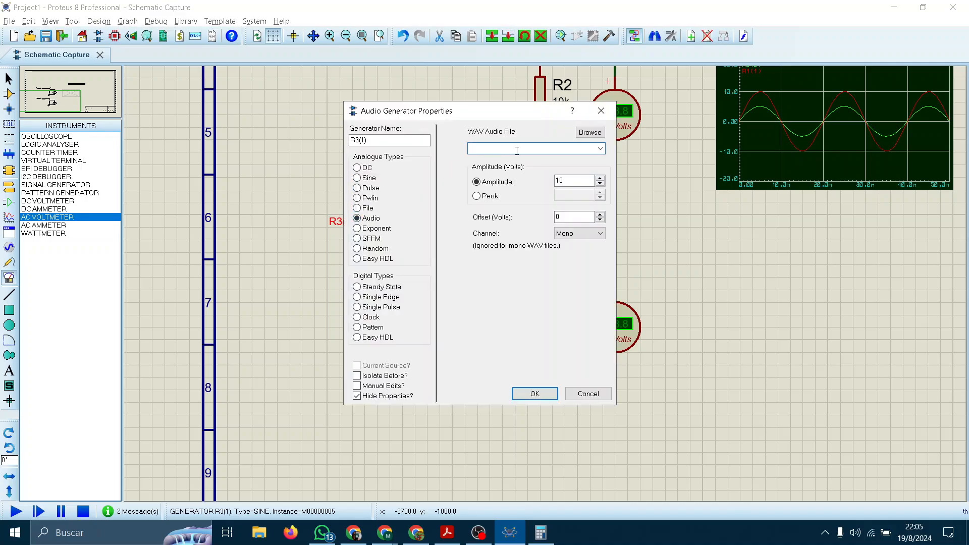
left_click(368, 168)
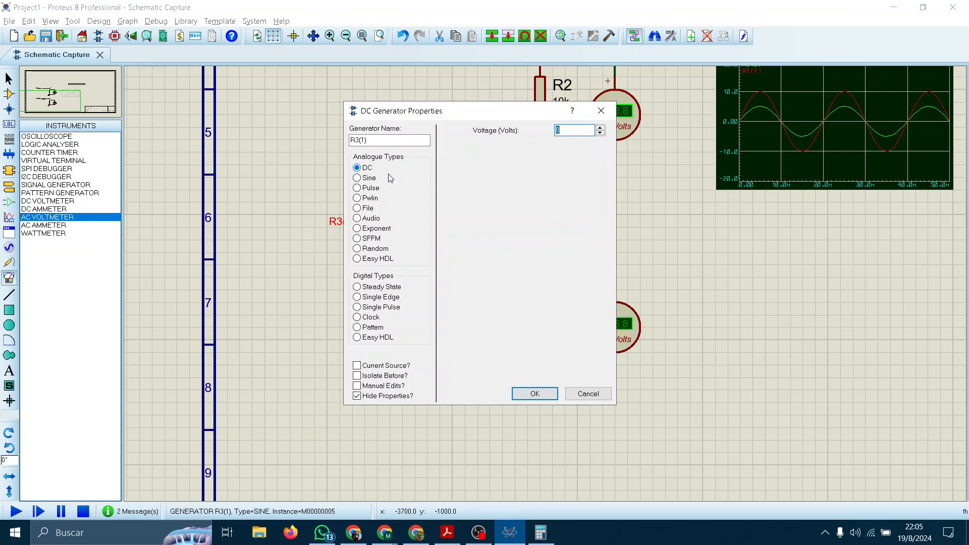
type("10")
key("Return")
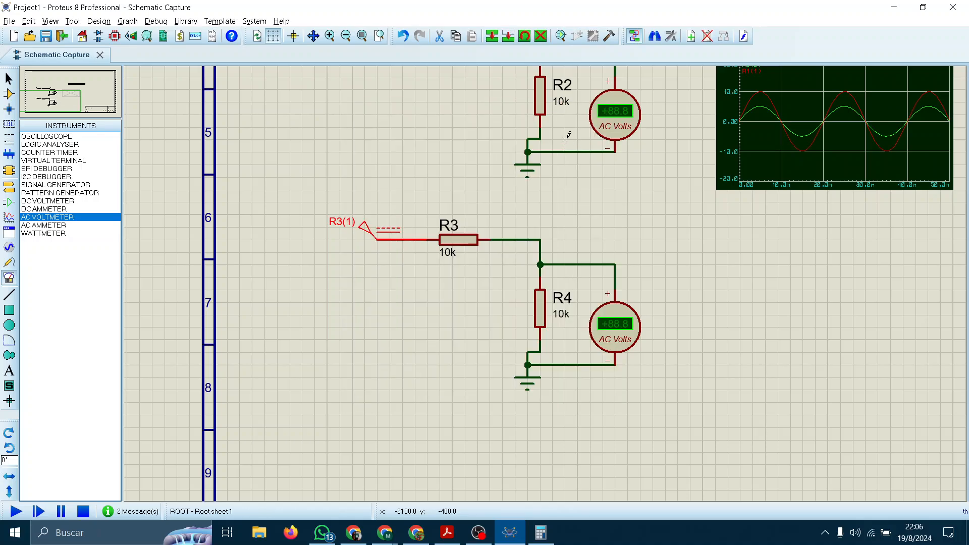
Replace the AC voltmeter beside R4 with a DC voltmeter placed in the same spot
left_click(606, 324)
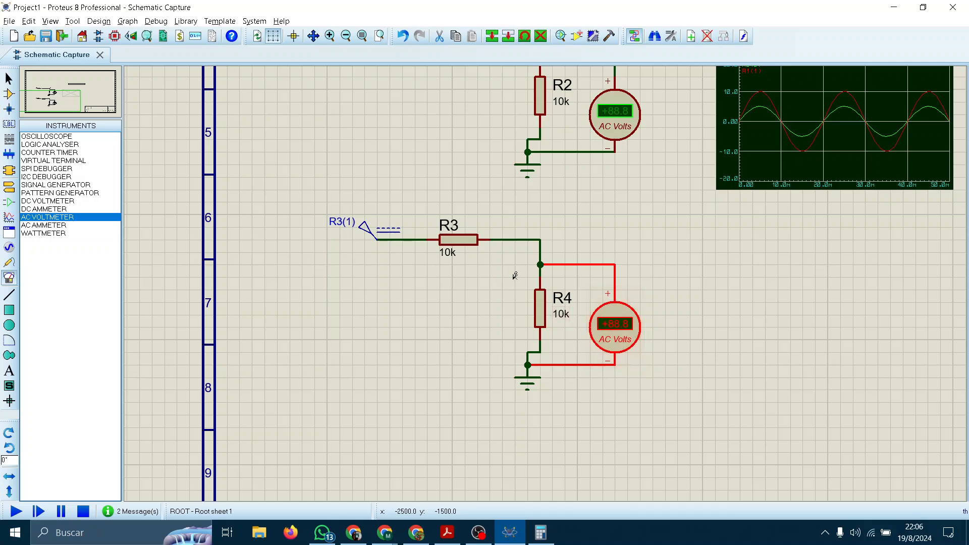
key("Delete")
left_click(51, 201)
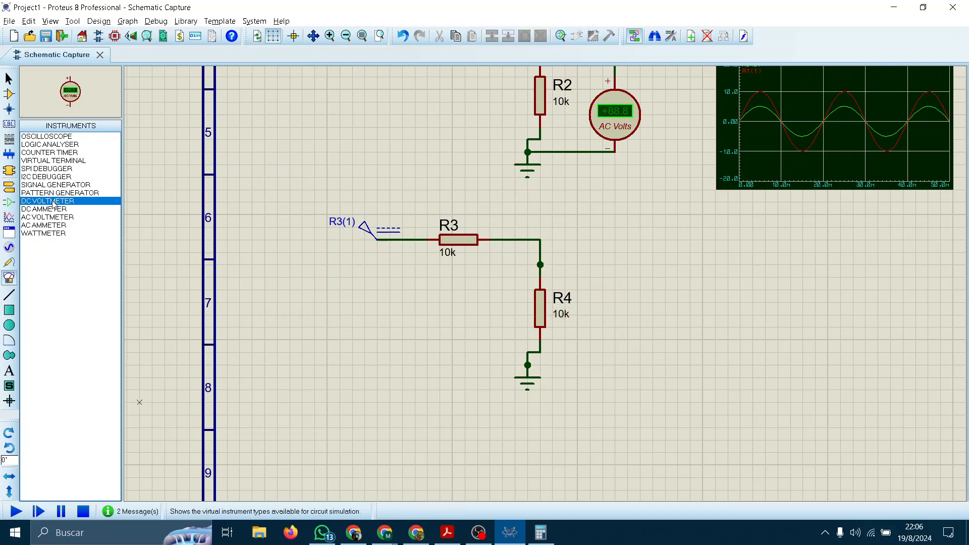
left_click(627, 302)
left_click(616, 314)
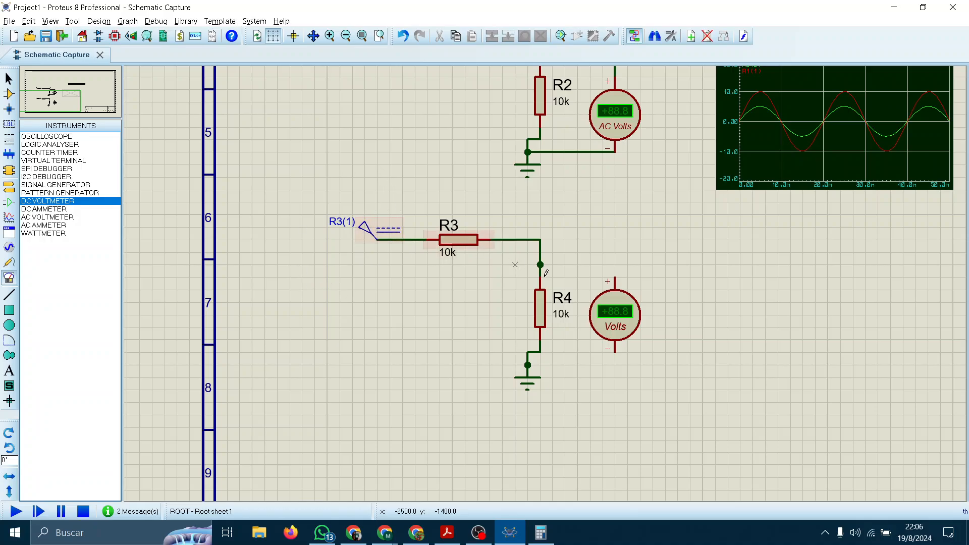
Wire the DC voltmeter in parallel with R4, its positive terminal to the R3–R4 node and its negative terminal to ground
scroll(558, 314, "up", 1)
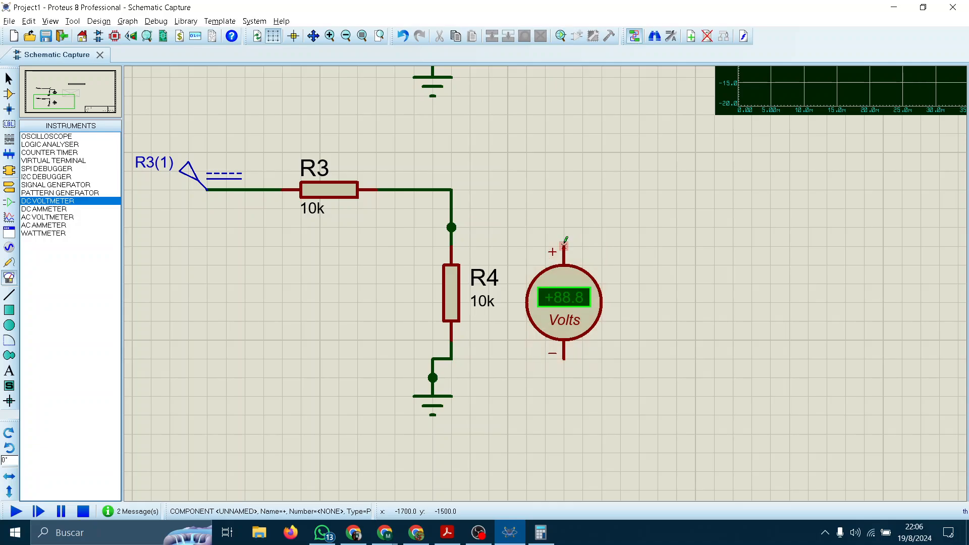
left_click(564, 247)
left_click(452, 228)
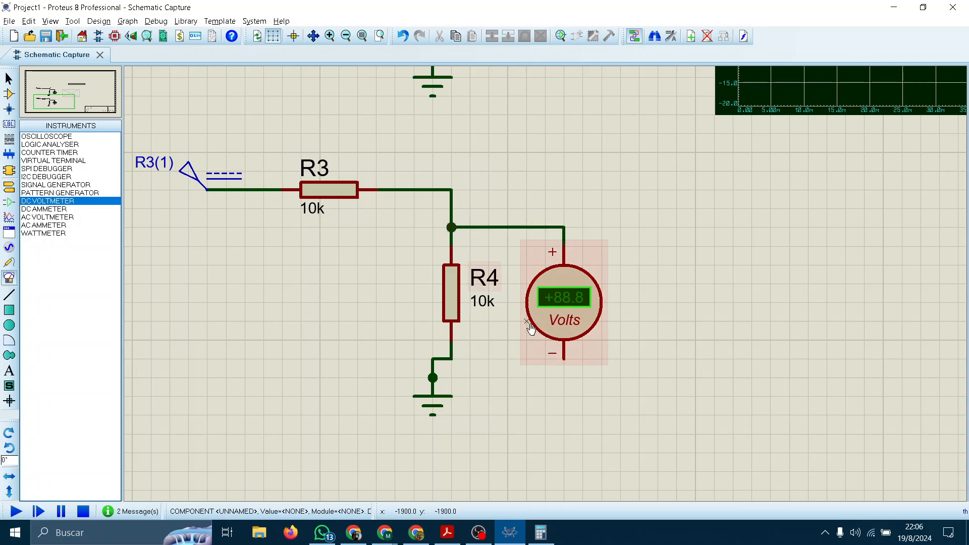
left_click(564, 358)
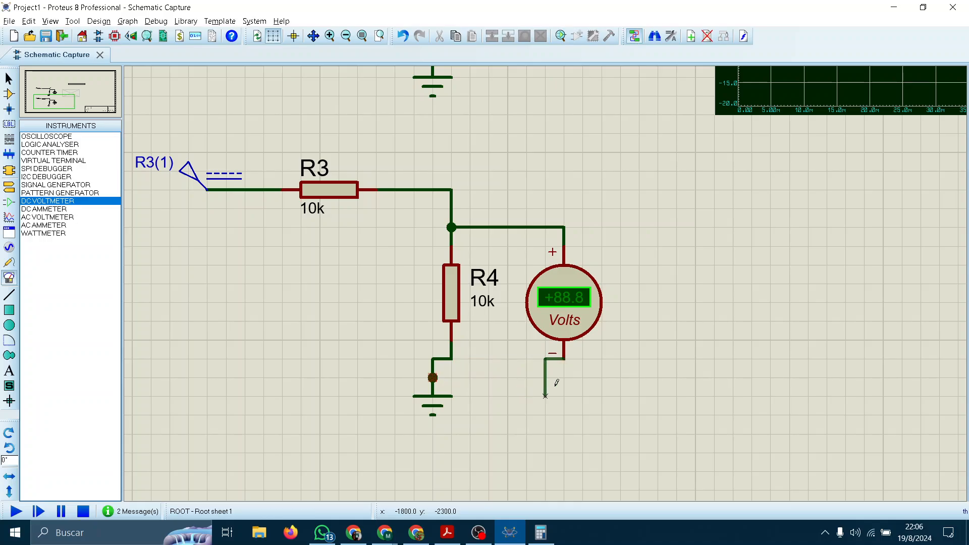
left_click(433, 377)
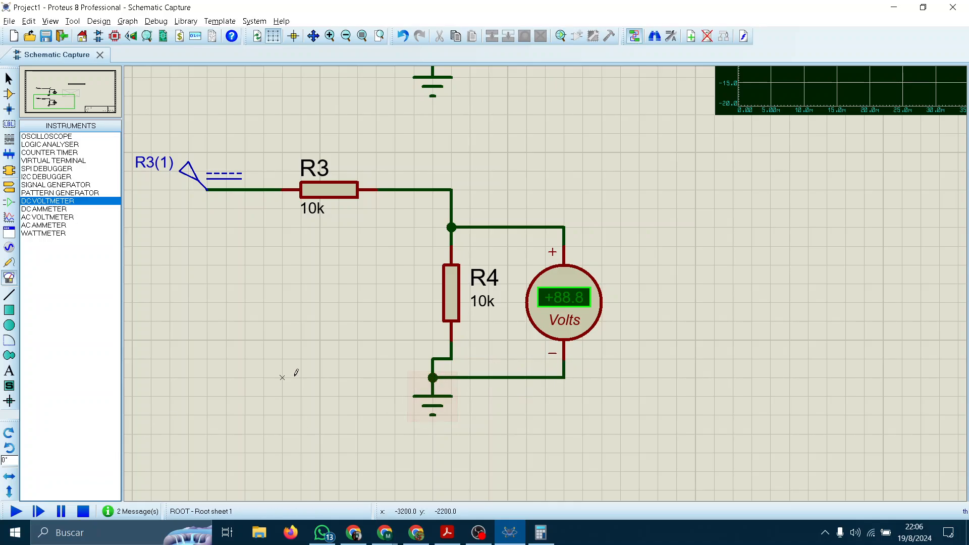
Run the simulation, examine the DC voltmeter across R4 in the copied divider, and stop the simulation
left_click(25, 509)
middle_click(470, 126)
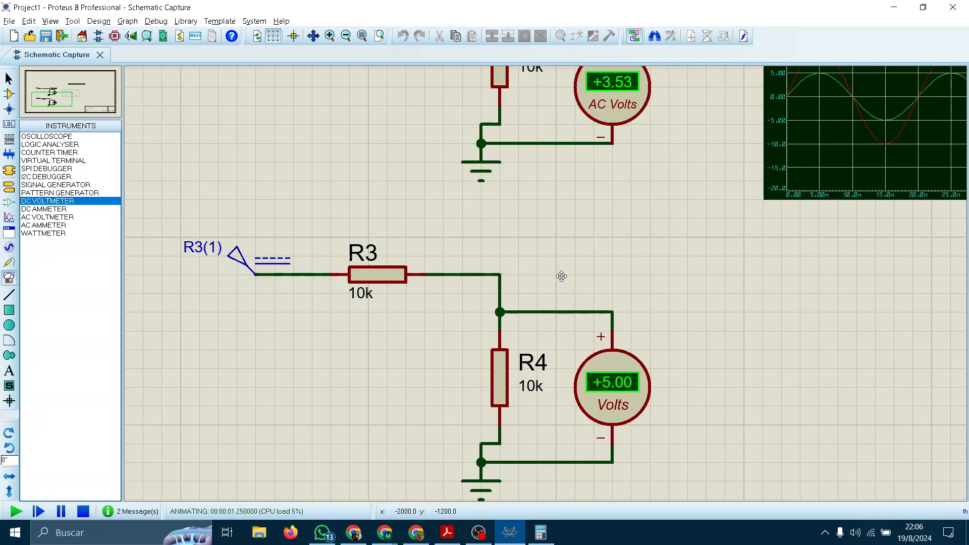
left_click(556, 362)
scroll(601, 369, "up", 1)
middle_click(601, 368)
left_click(541, 177)
scroll(540, 182, "down", 2)
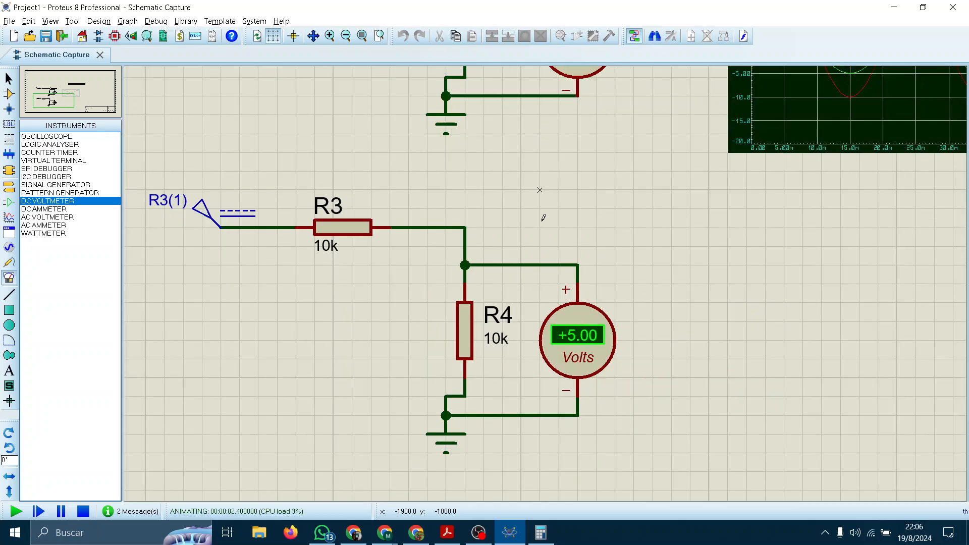
middle_click(598, 225)
scroll(576, 292, "down", 2)
left_click(563, 288)
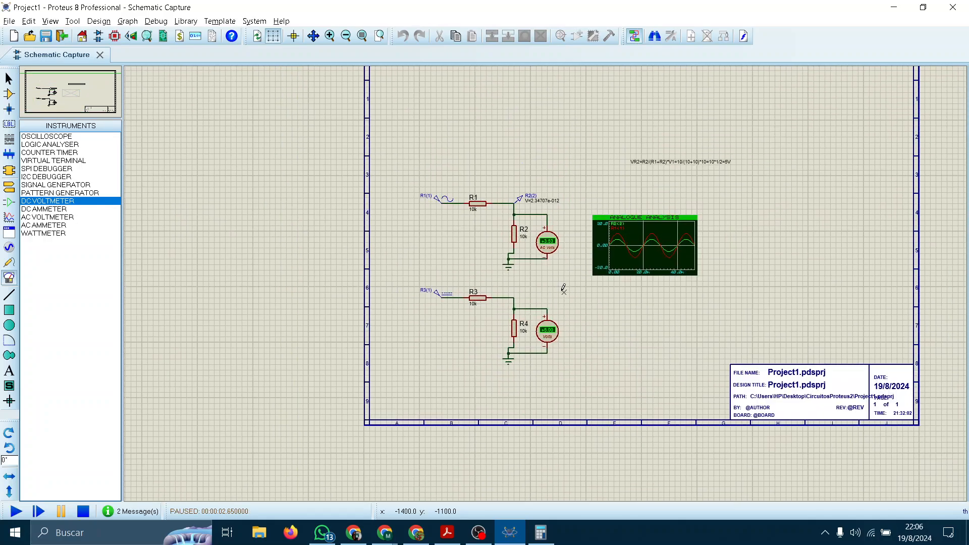
Move the VR2 voltage divider formula text from above the graph to just below the DC divider circuit
left_click(647, 163)
left_click_drag(695, 161, 530, 382)
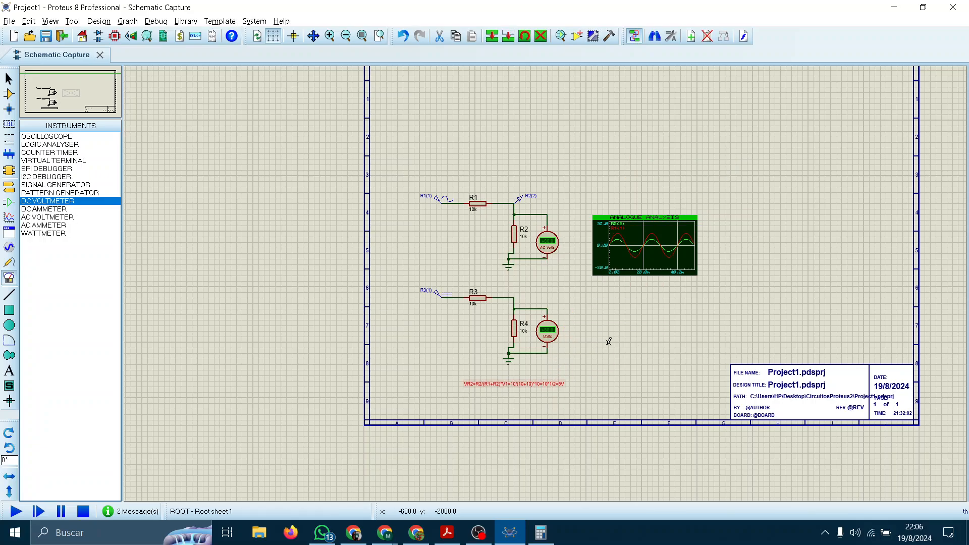
scroll(609, 341, "up", 3)
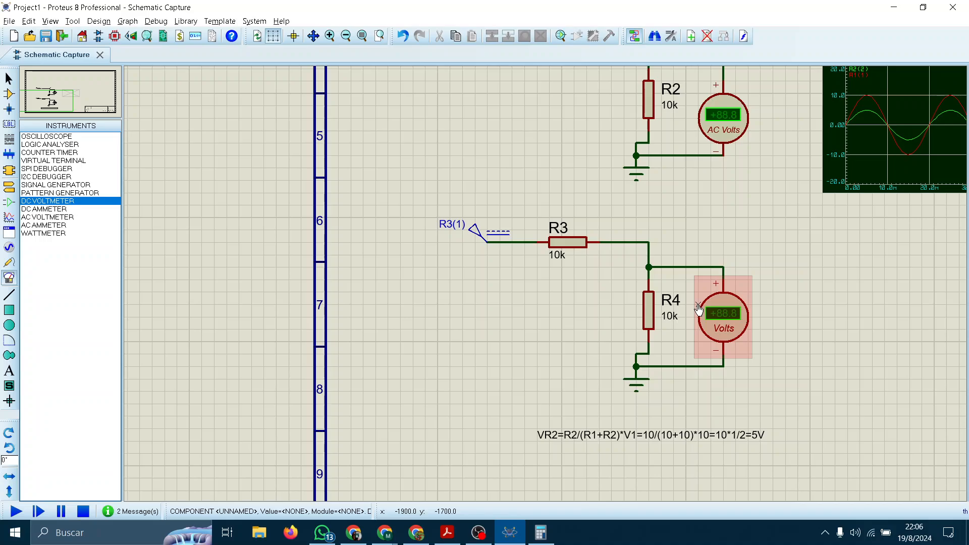
scroll(572, 237, "down", 2)
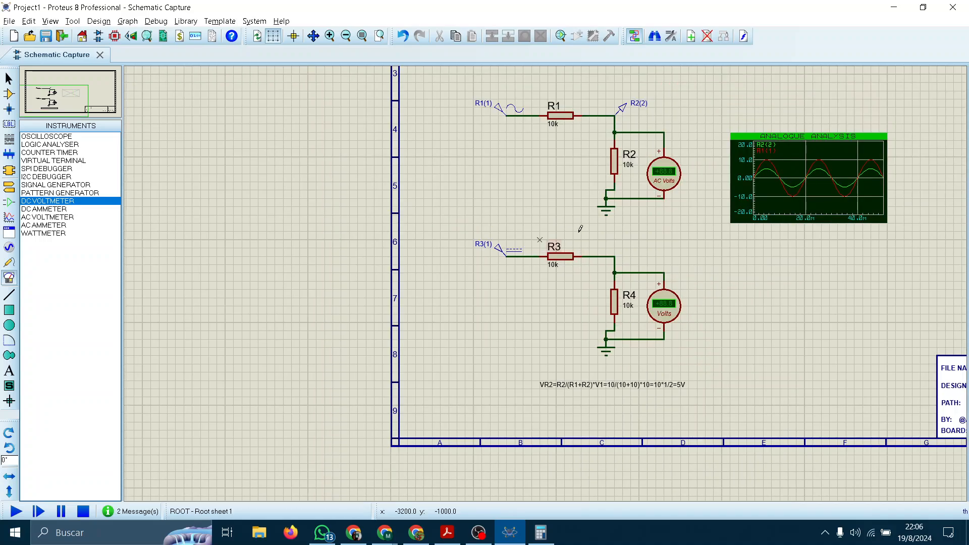
Place an oscilloscope in the free area above the analogue analysis graph
left_click_drag(559, 229, 413, 275)
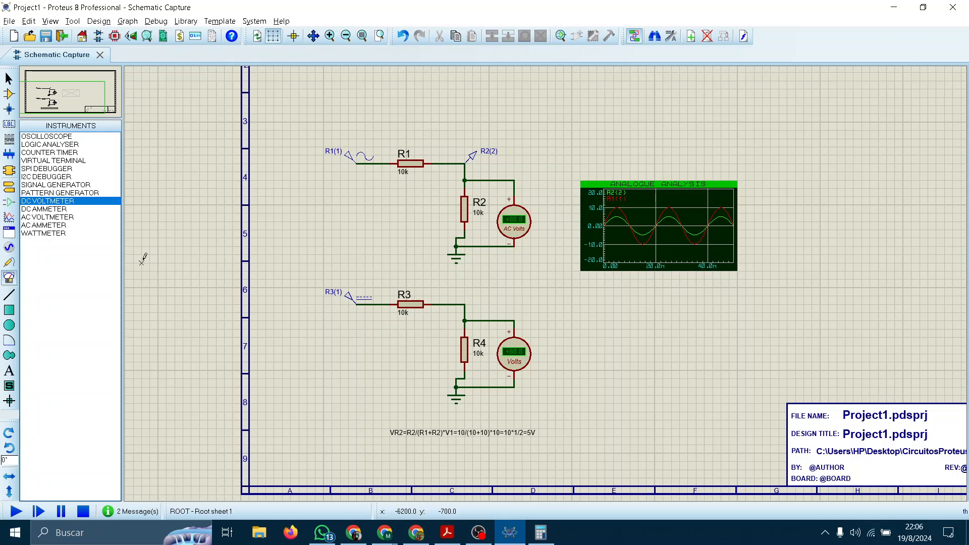
left_click(46, 135)
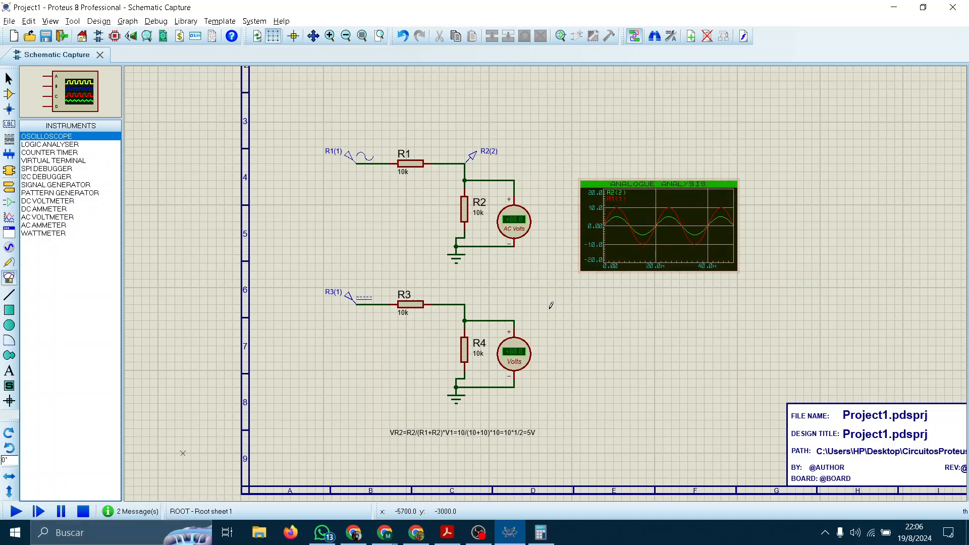
left_click(48, 145)
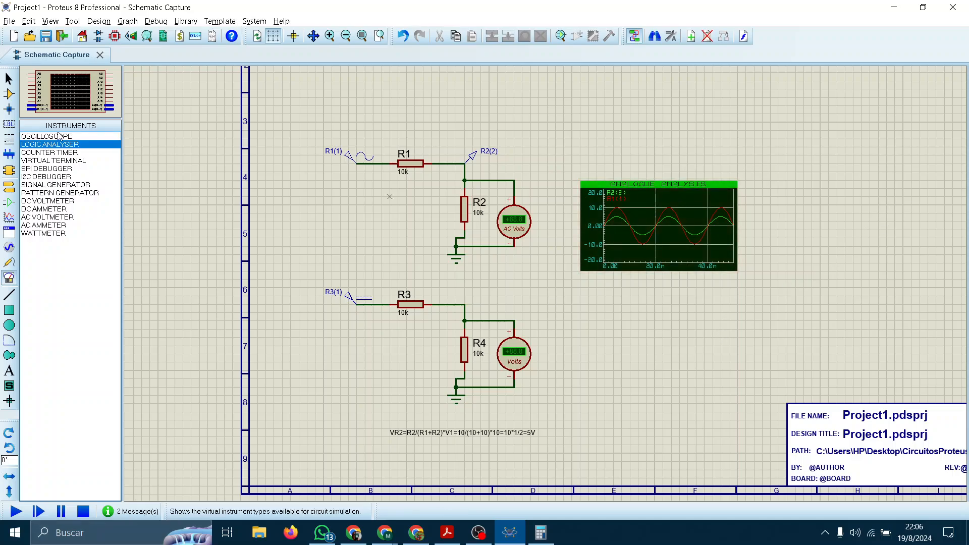
left_click(63, 136)
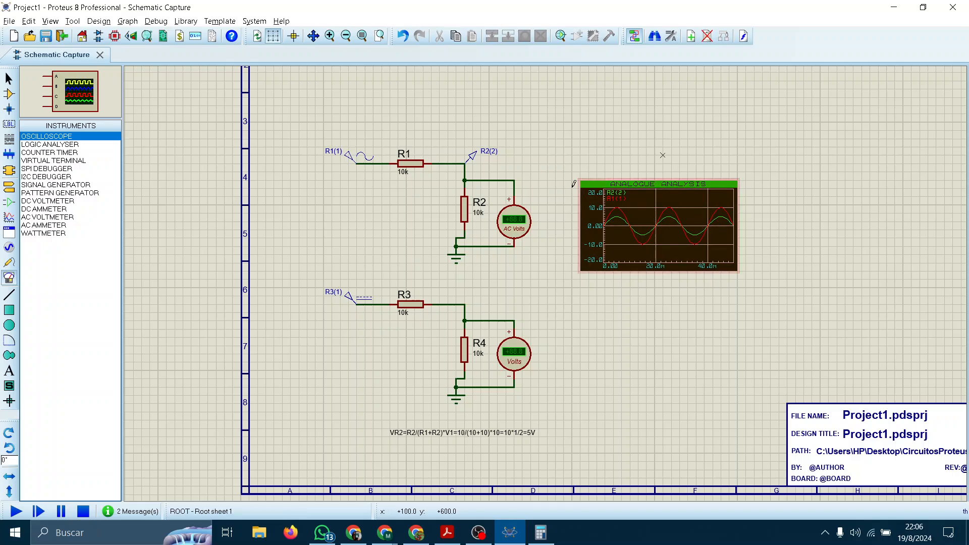
scroll(653, 197, "down", 3)
scroll(602, 424, "up", 1)
left_click(576, 312)
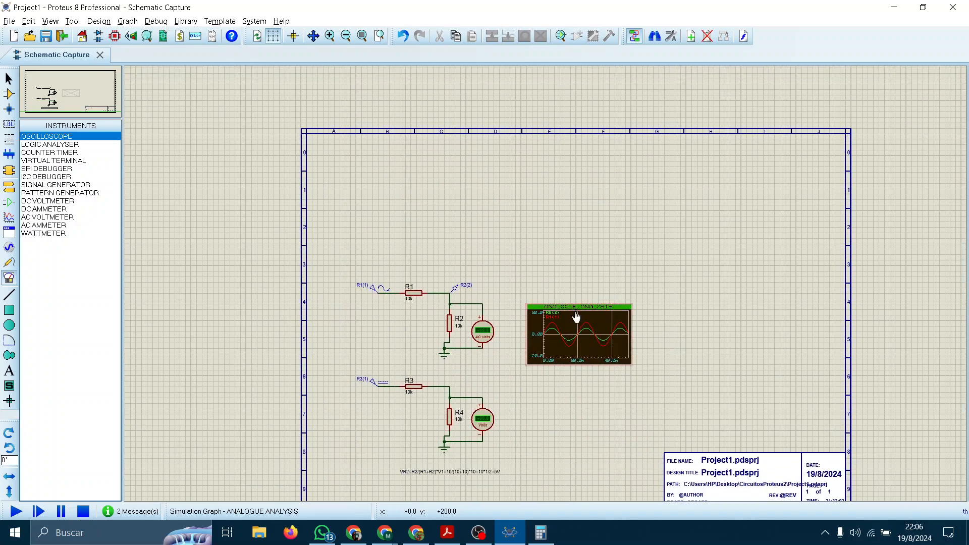
scroll(577, 308, "up", 1)
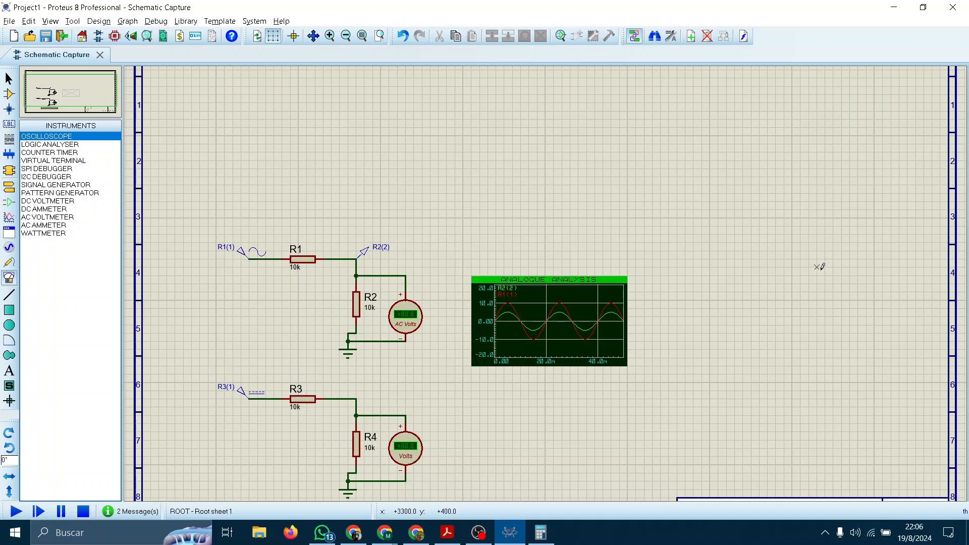
left_click(521, 207)
left_click(521, 160)
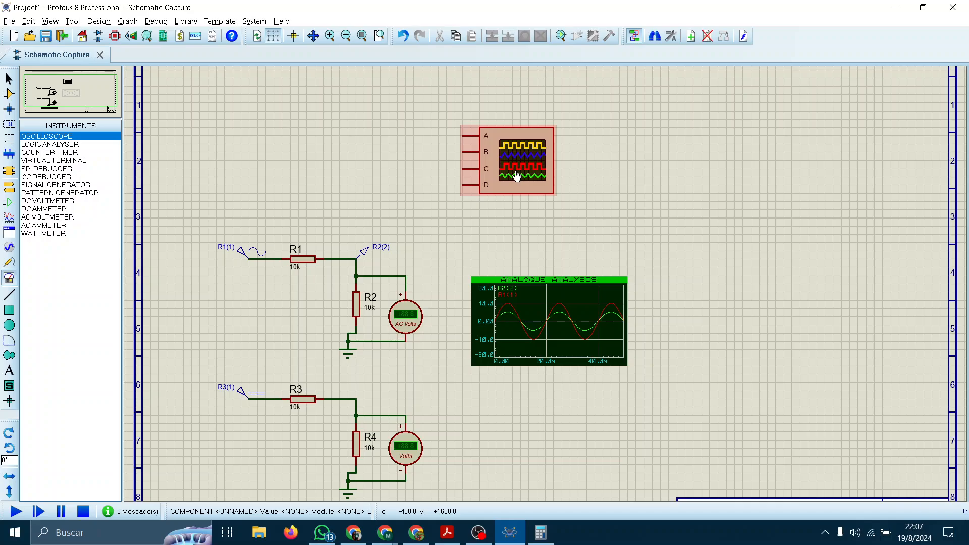
Wire oscilloscope channel A to the node between the sine generator and R1, and channel B to the R1–R2 node
scroll(516, 176, "up", 2)
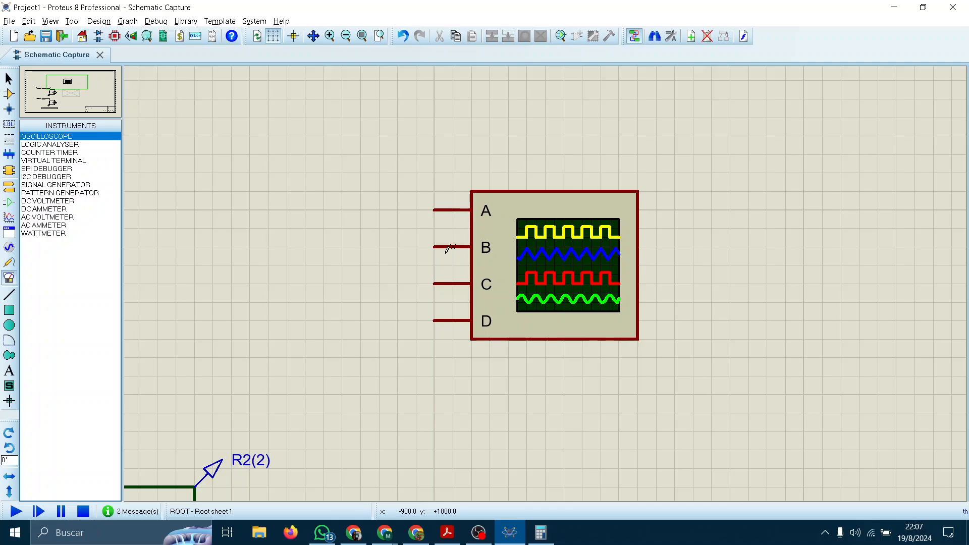
scroll(452, 222, "down", 2)
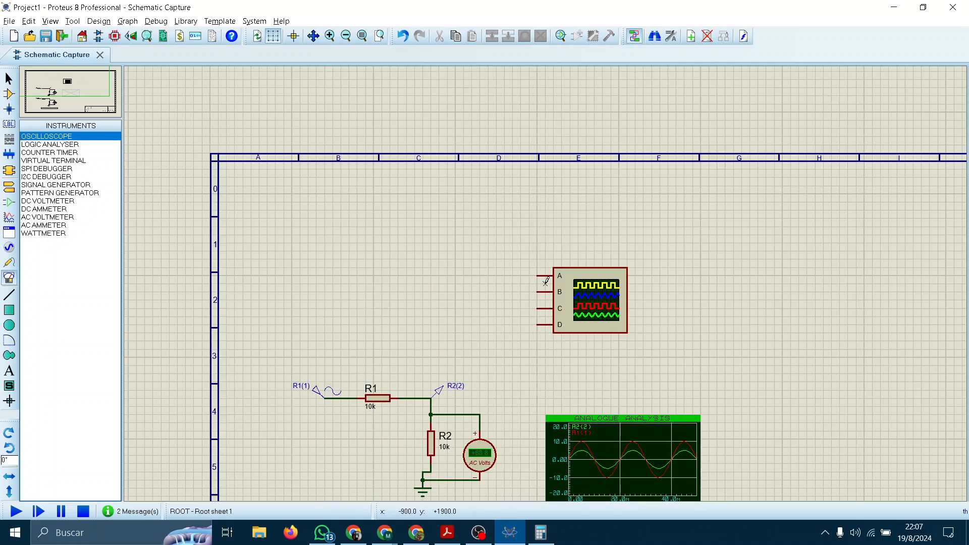
scroll(542, 303, "down", 1)
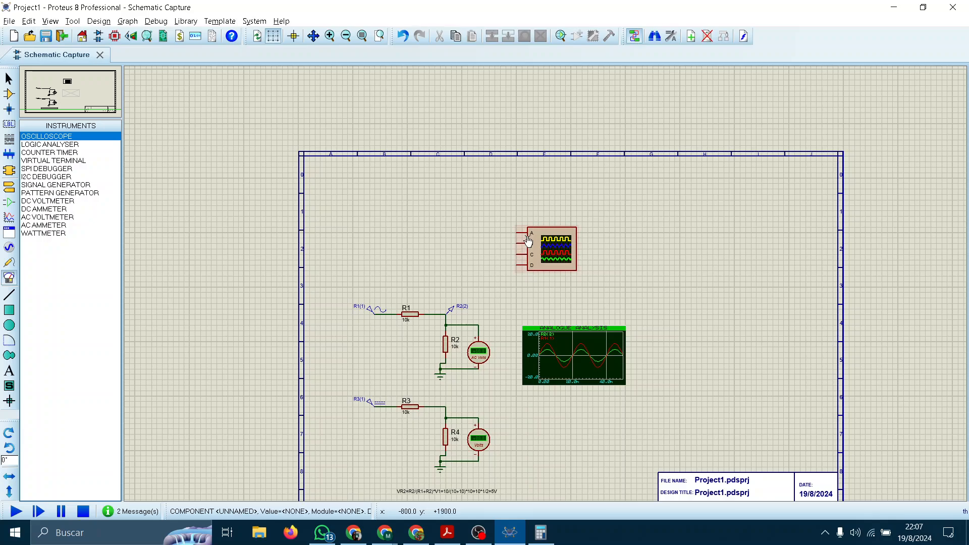
left_click(517, 230)
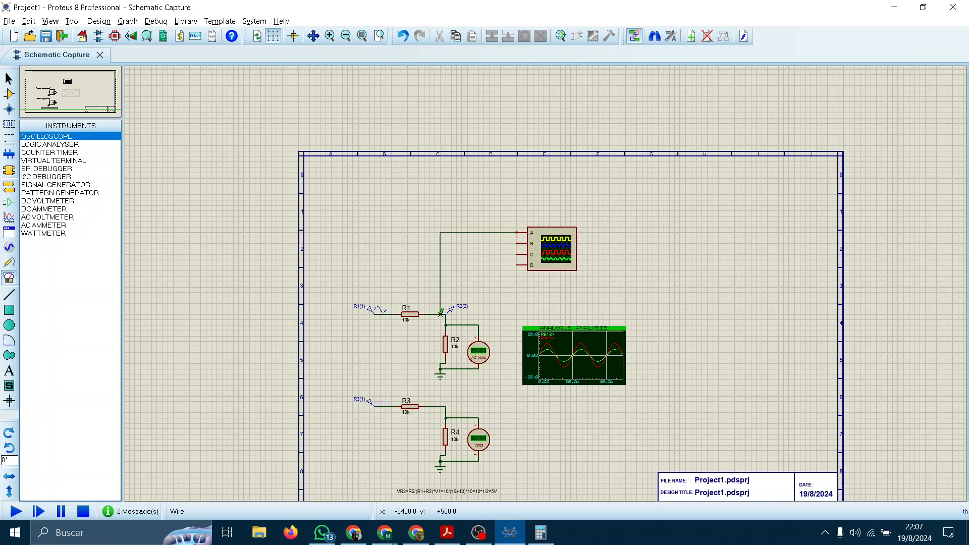
scroll(446, 314, "up", 2)
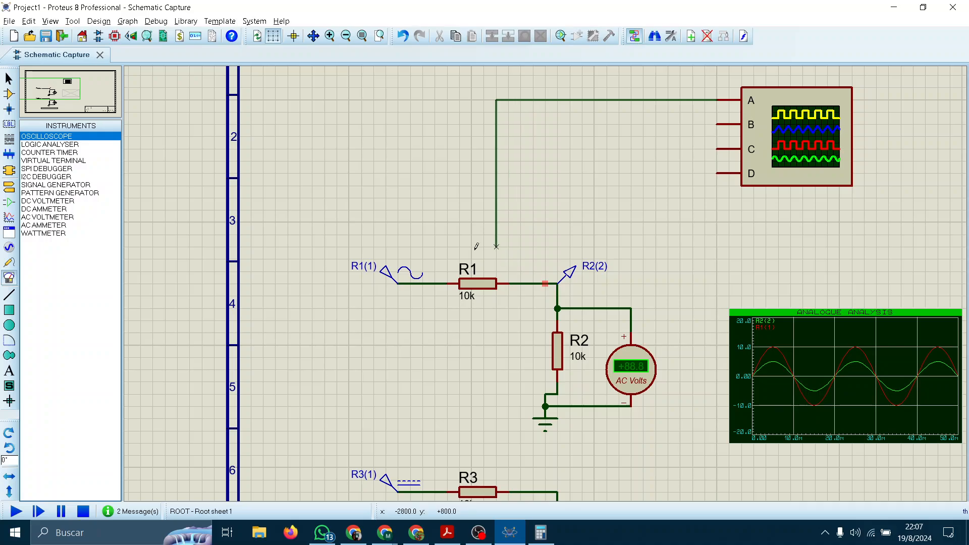
left_click(435, 284)
left_click(728, 124)
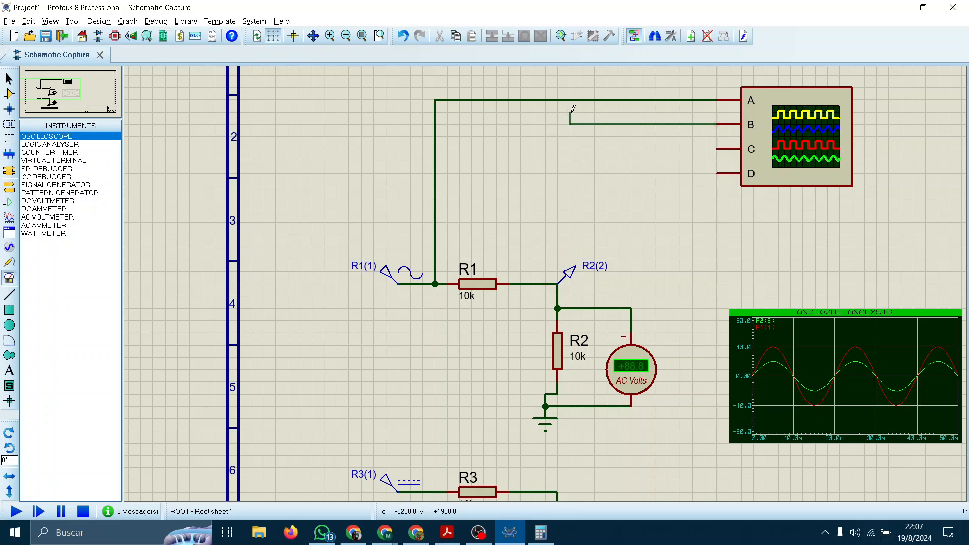
left_click(546, 283)
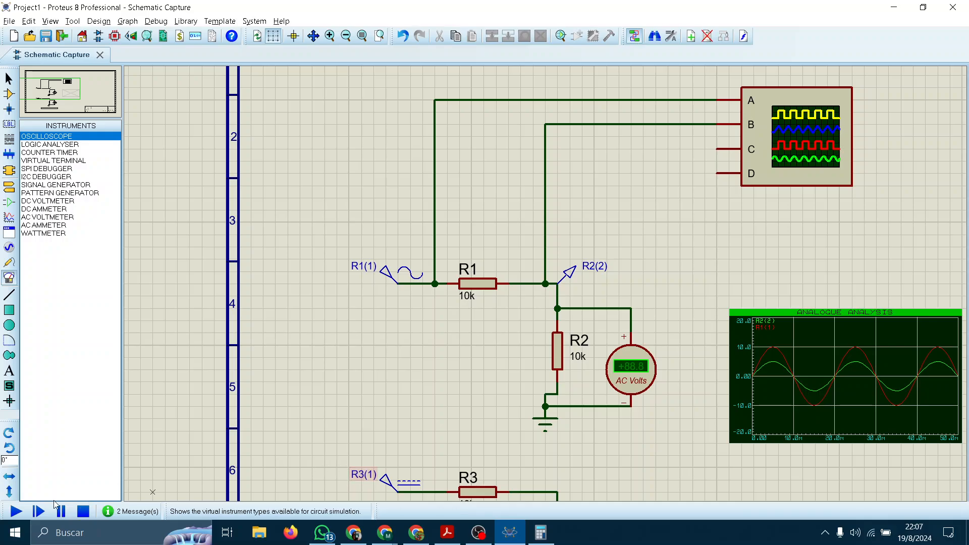
Run the simulation and set the digital oscilloscope's horizontal time base to 5 ms
left_click(22, 512)
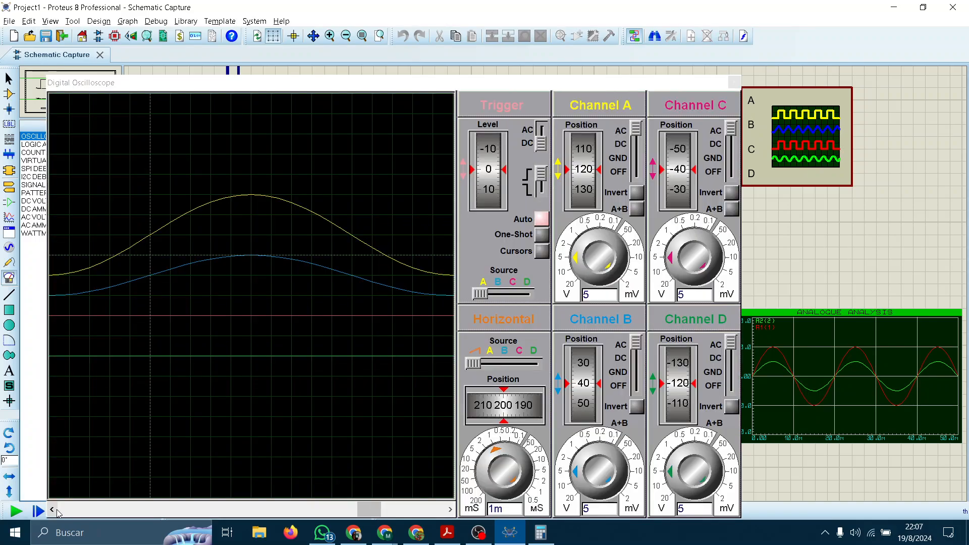
scroll(350, 312, "down", 2)
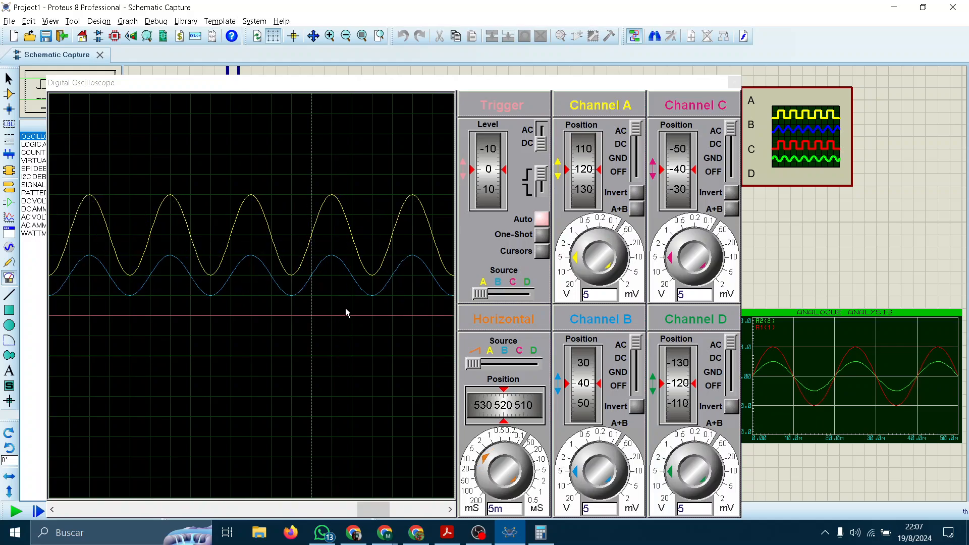
Switch off the unused channels C and D on the digital oscilloscope
scroll(345, 309, "down", 2)
scroll(254, 269, "up", 2)
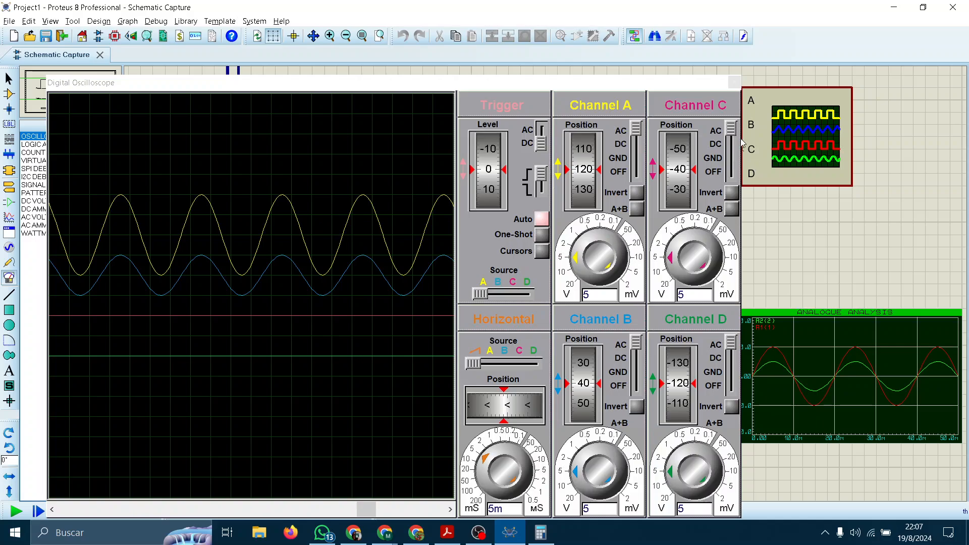
left_click_drag(732, 130, 724, 216)
left_click_drag(732, 343, 732, 393)
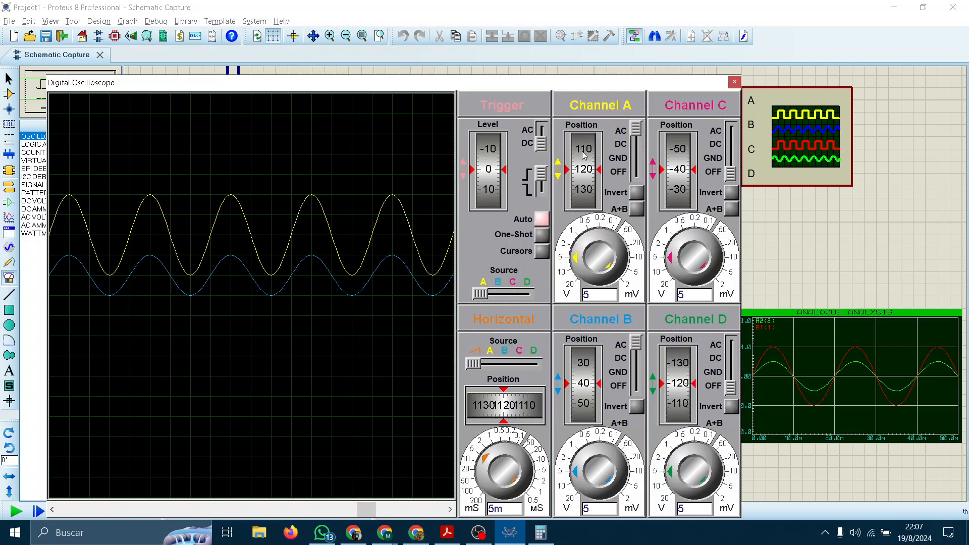
Set the vertical position of oscilloscope channels A and B to 0 and their coupling to DC
left_click_drag(582, 150, 594, 185)
left_click_drag(595, 181, 597, 182)
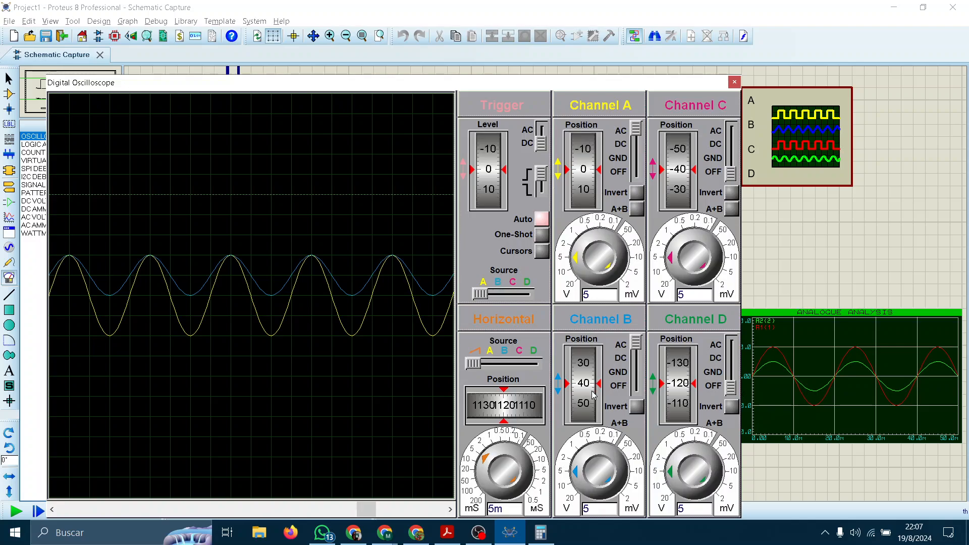
left_click_drag(594, 395, 594, 406)
left_click_drag(640, 344, 638, 356)
left_click_drag(638, 132, 637, 145)
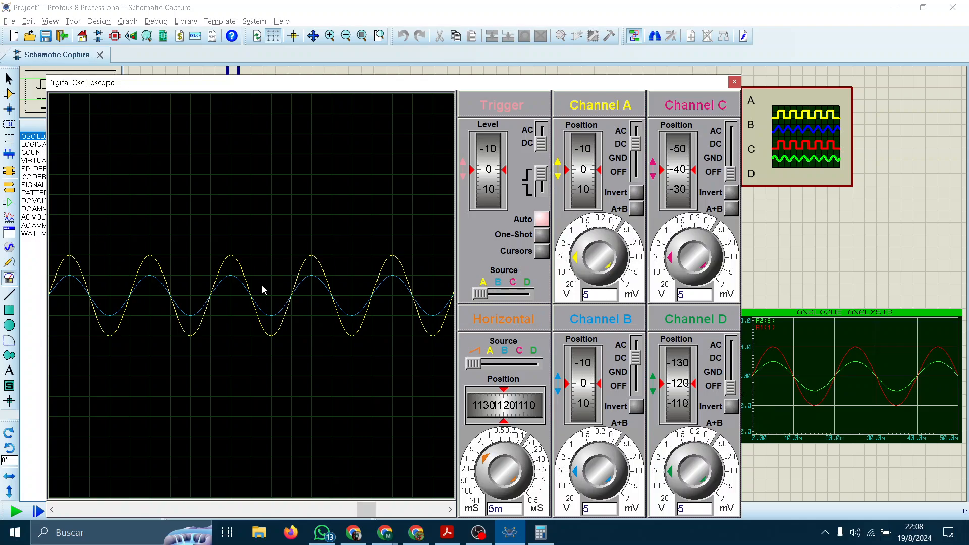
Turn on the oscilloscope cursors and measure a channel B peak, a channel A peak and a channel A trough
scroll(262, 286, "up", 2)
scroll(304, 306, "down", 2)
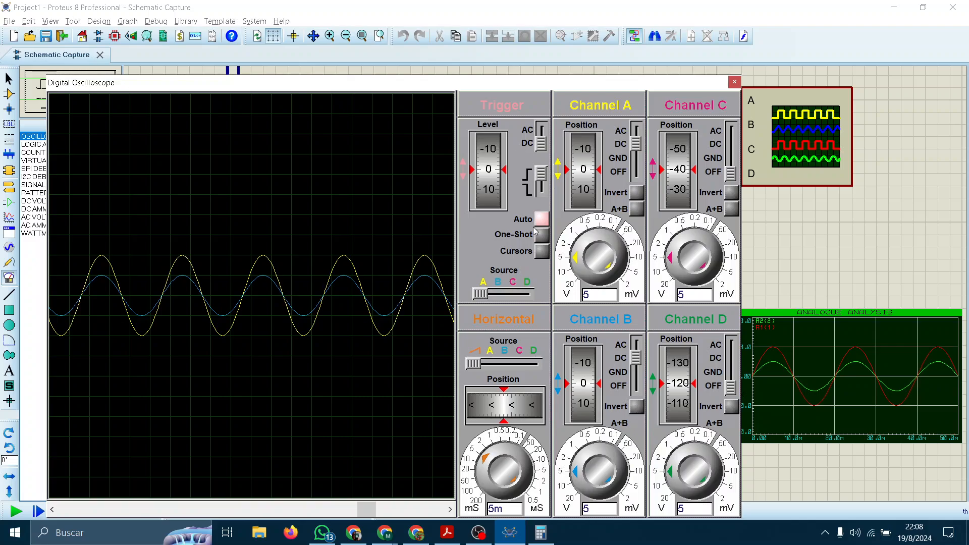
left_click(539, 252)
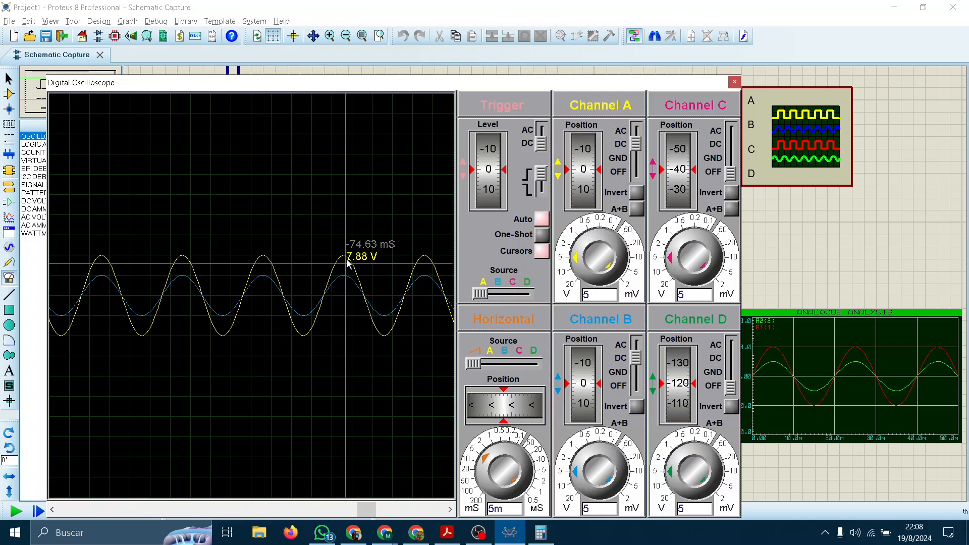
left_click(262, 279)
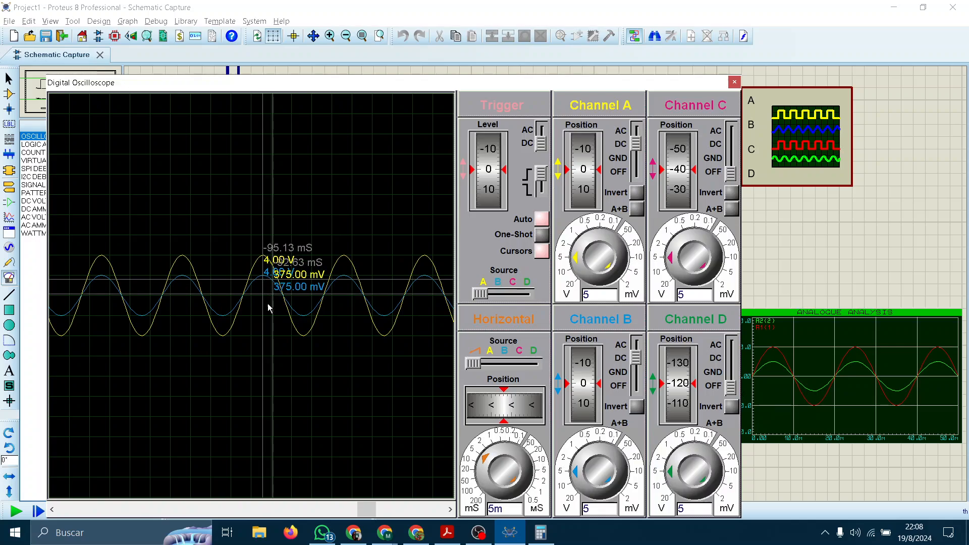
left_click(181, 257)
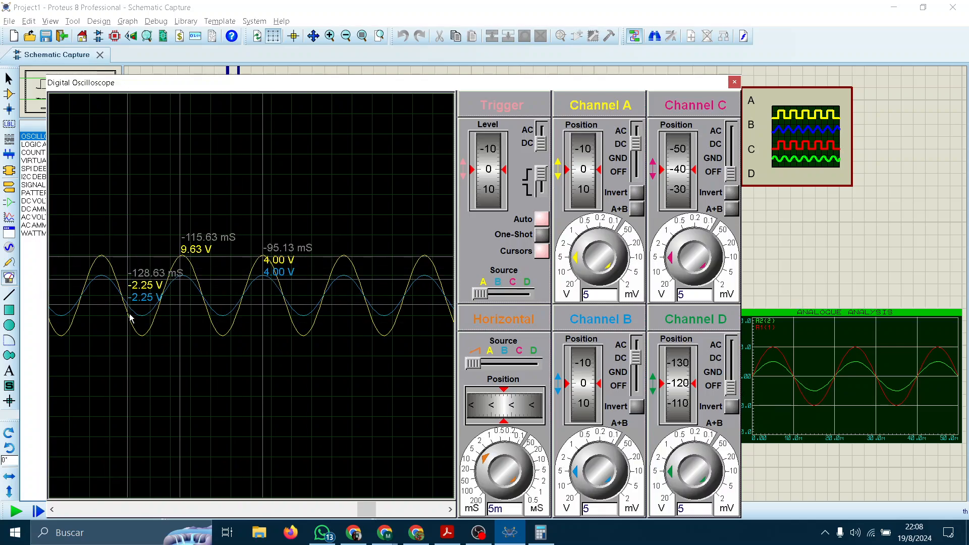
left_click(140, 339)
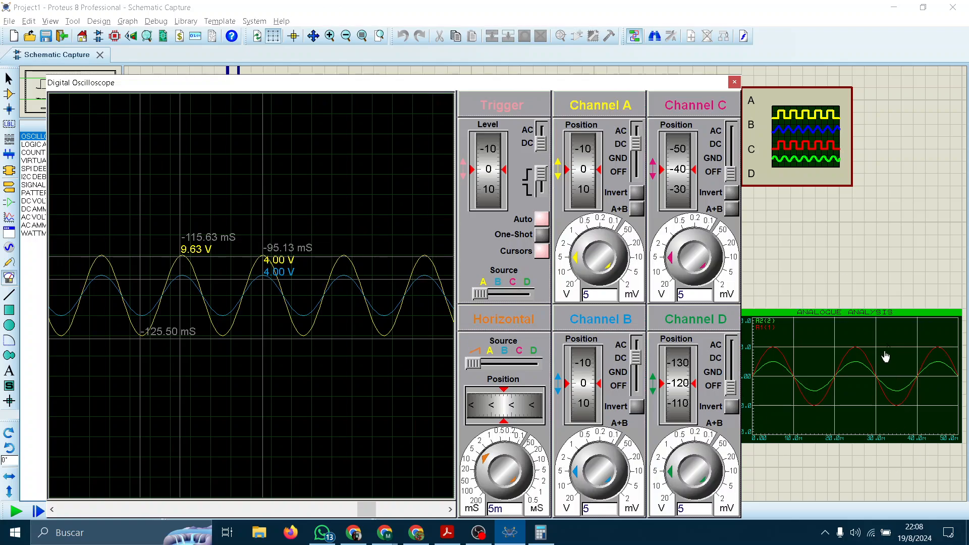
Close the Digital Oscilloscope window and stop the simulation
left_click(734, 82)
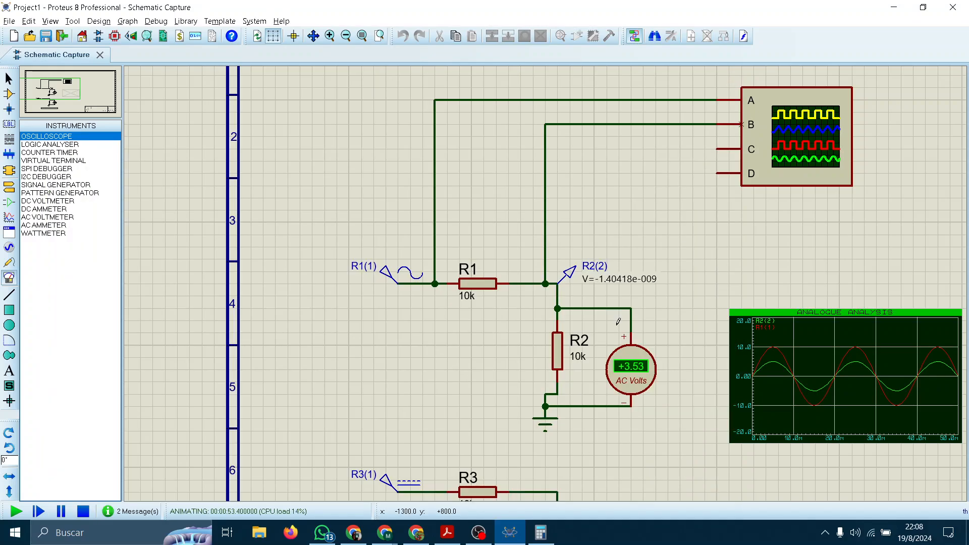
left_click_drag(502, 303, 380, 252)
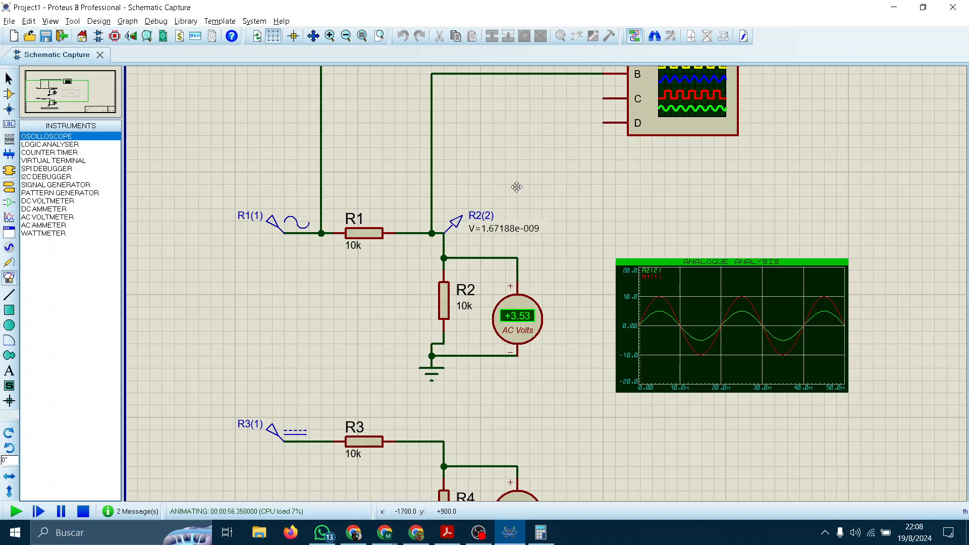
left_click_drag(515, 189, 484, 281)
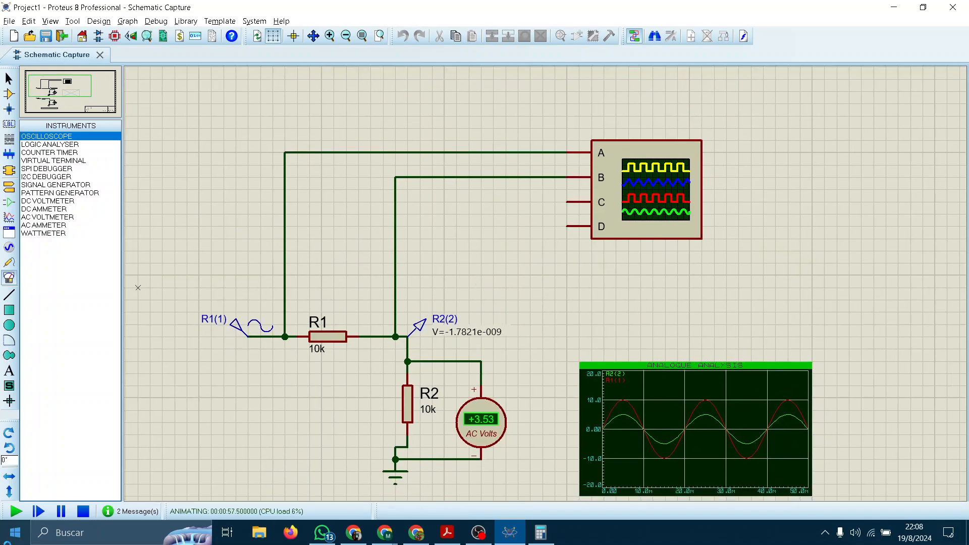
left_click(84, 511)
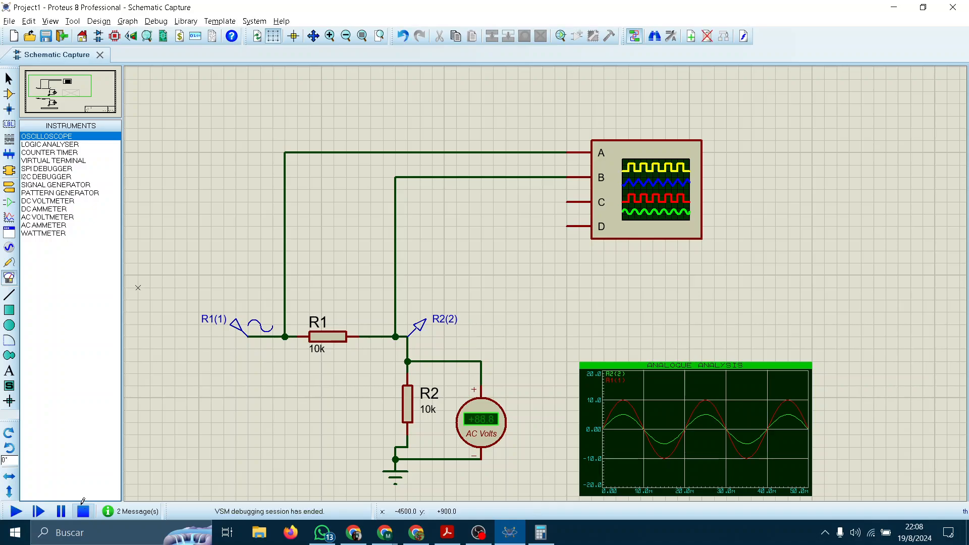
Run the simulation again and reopen the Digital Oscilloscope window to view both sine signals, closing it when done
left_click(17, 511)
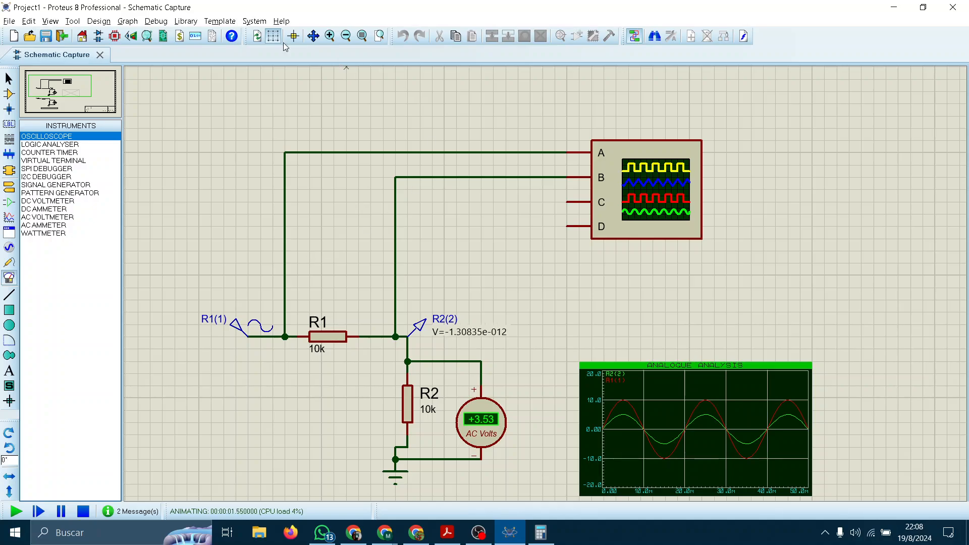
left_click(156, 21)
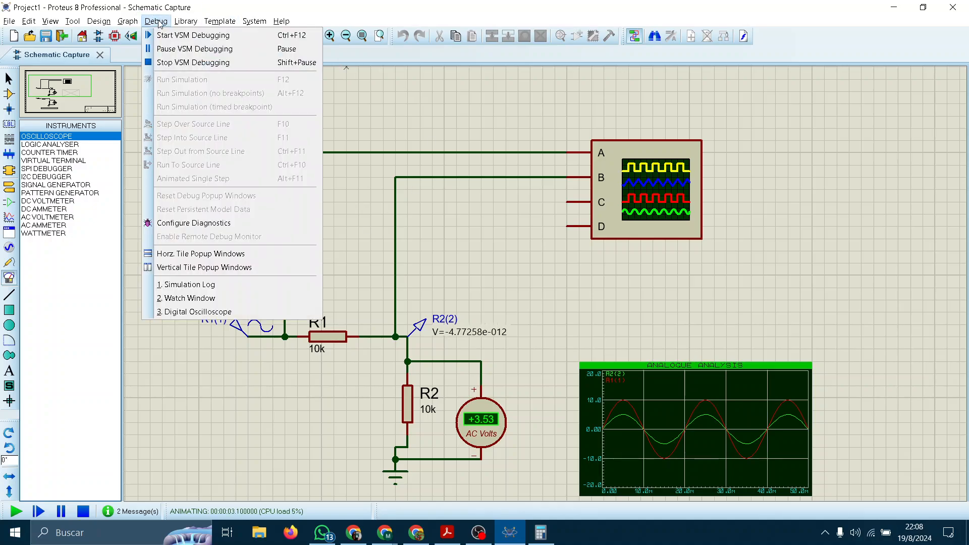
left_click(198, 312)
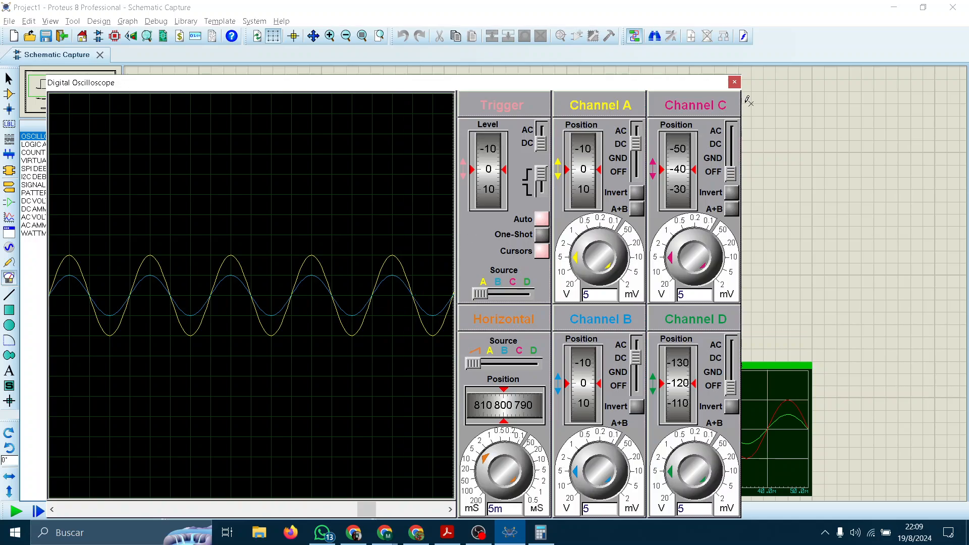
left_click(734, 83)
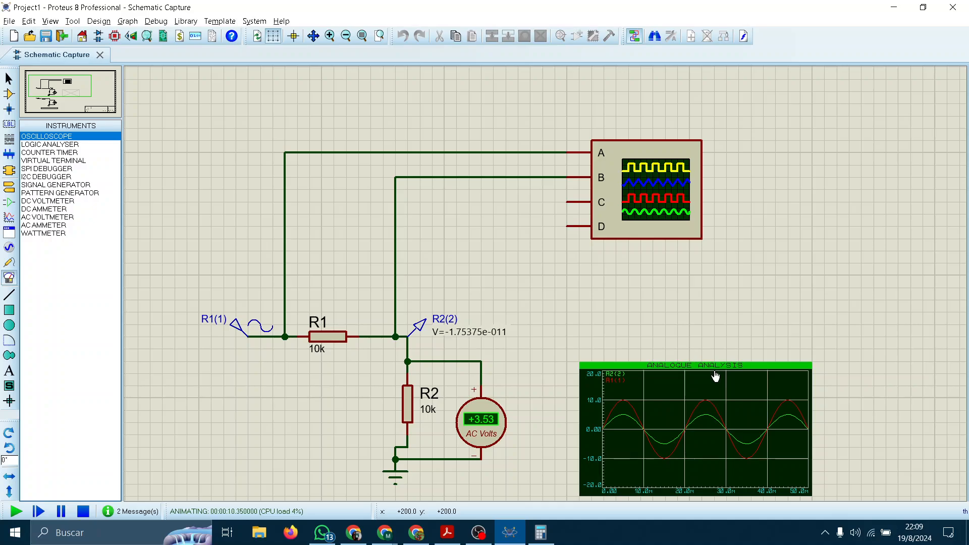
scroll(558, 283, "down", 4)
scroll(600, 313, "up", 1)
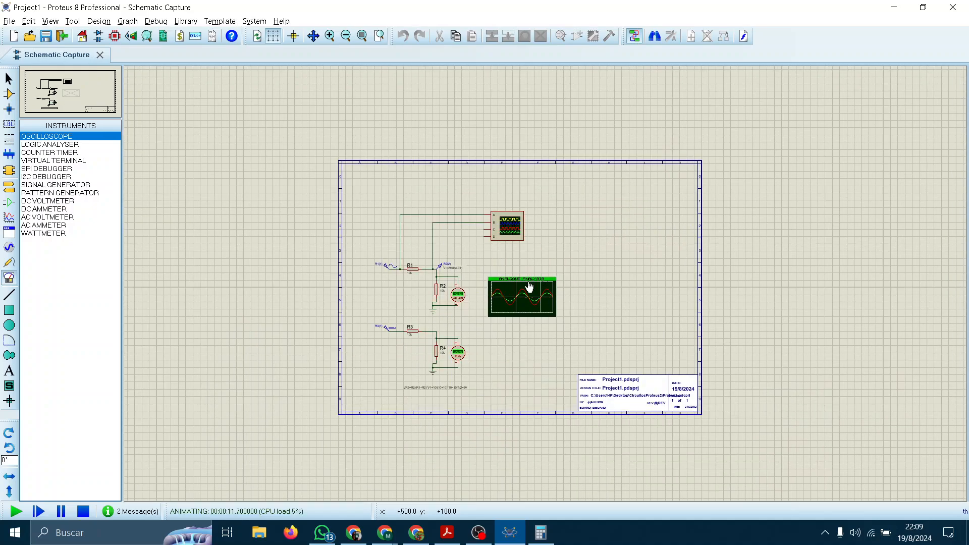
scroll(423, 258, "up", 2)
middle_click(562, 284)
left_click(408, 243)
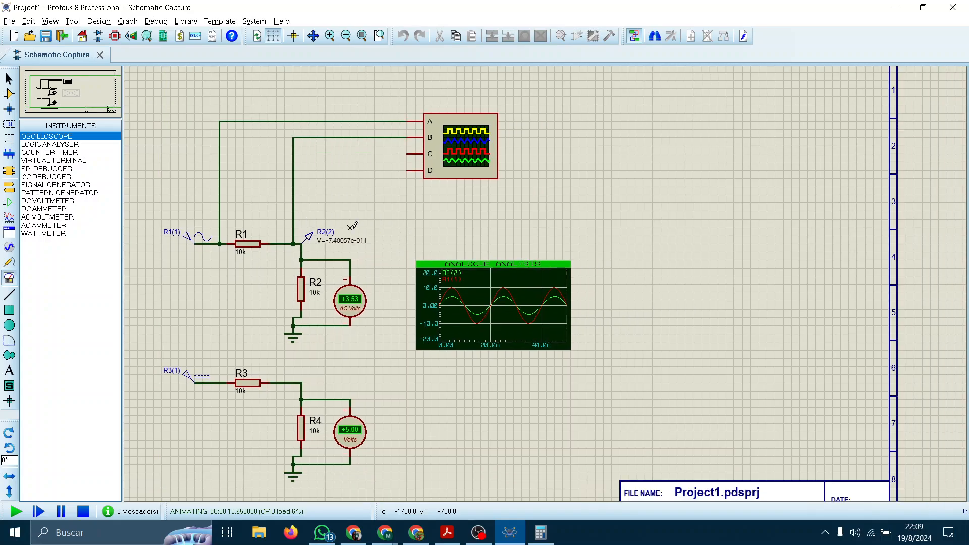
Switch to the PROTEUS-1 presentation in Chrome and advance to the "Barra de herramientas de archivo" slide
left_click(541, 533)
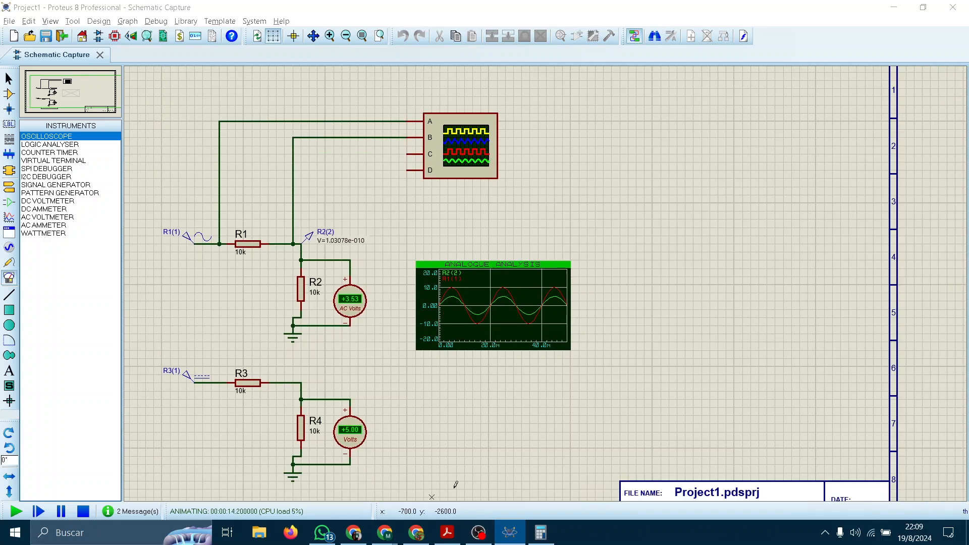
key("alt+Tab")
key("Tab")
key("Tab")
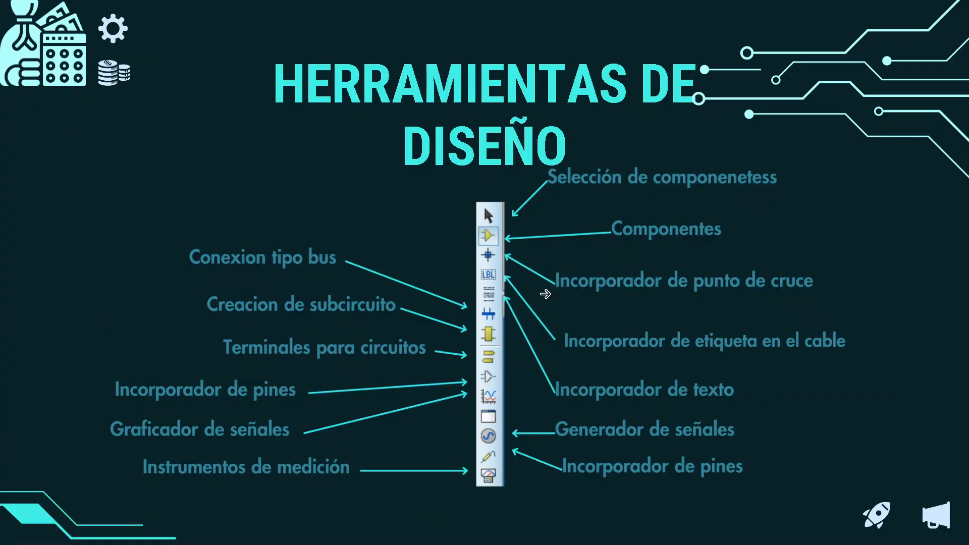
key("Right")
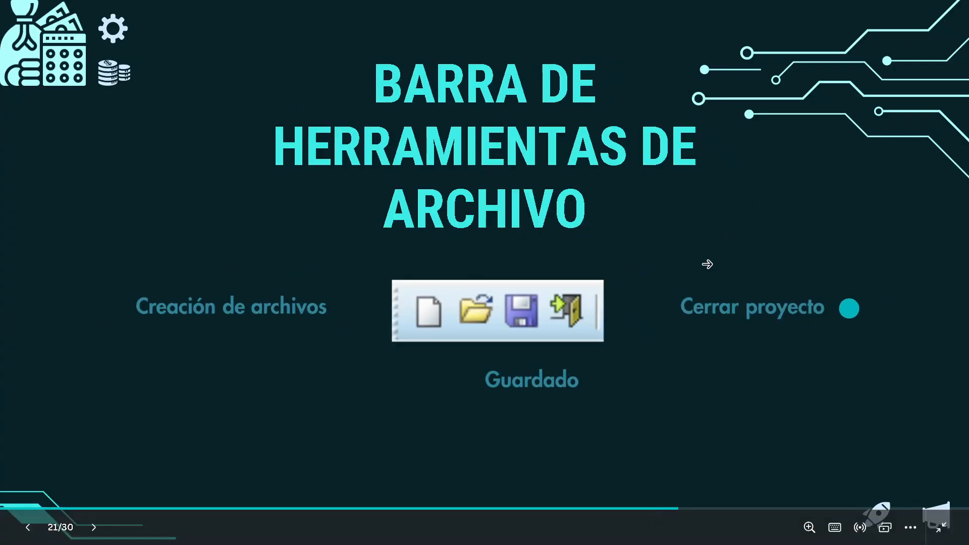
Close the Calculator and return to the running schematic in Proteus
key("alt+Tab")
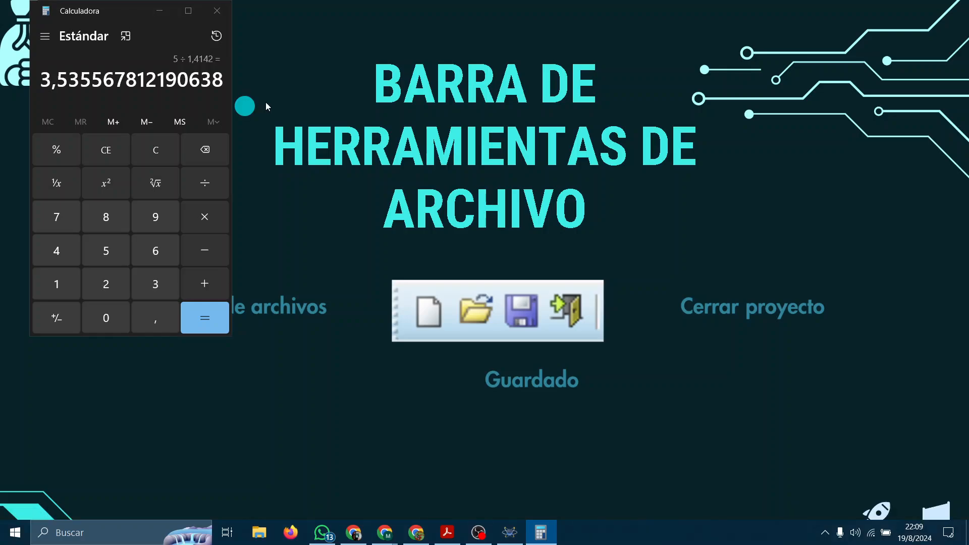
key("alt+Tab")
key("Escape")
left_click(217, 10)
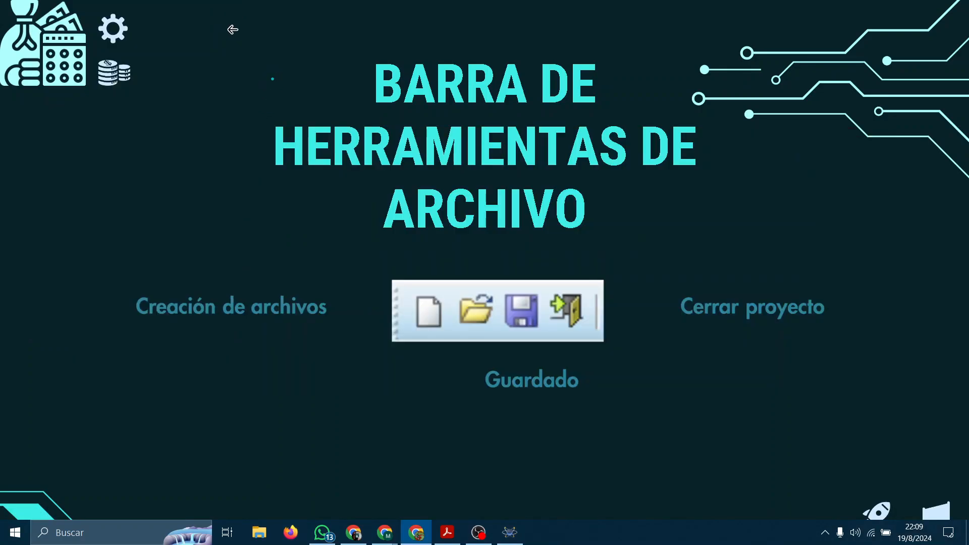
key("alt+Tab")
left_click(487, 215)
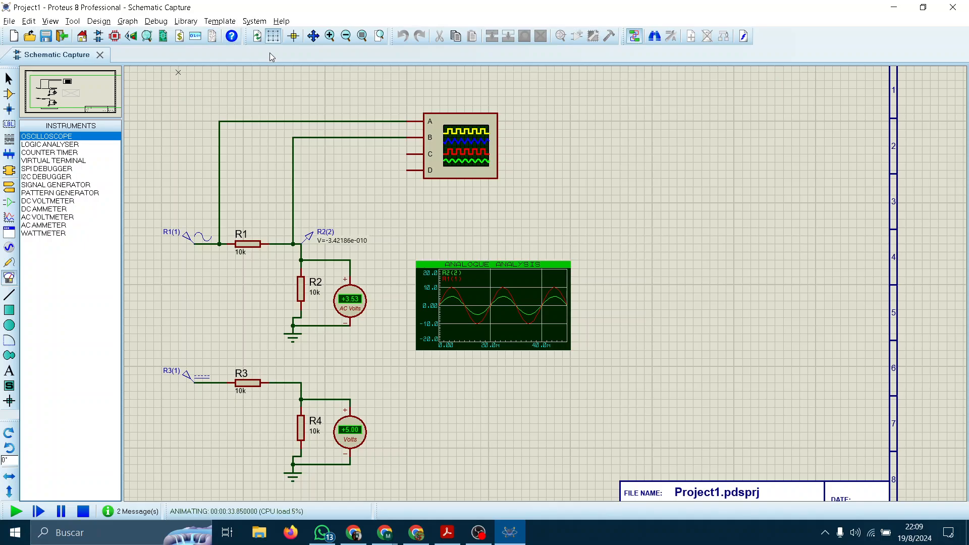
left_click(330, 35)
left_click(346, 36)
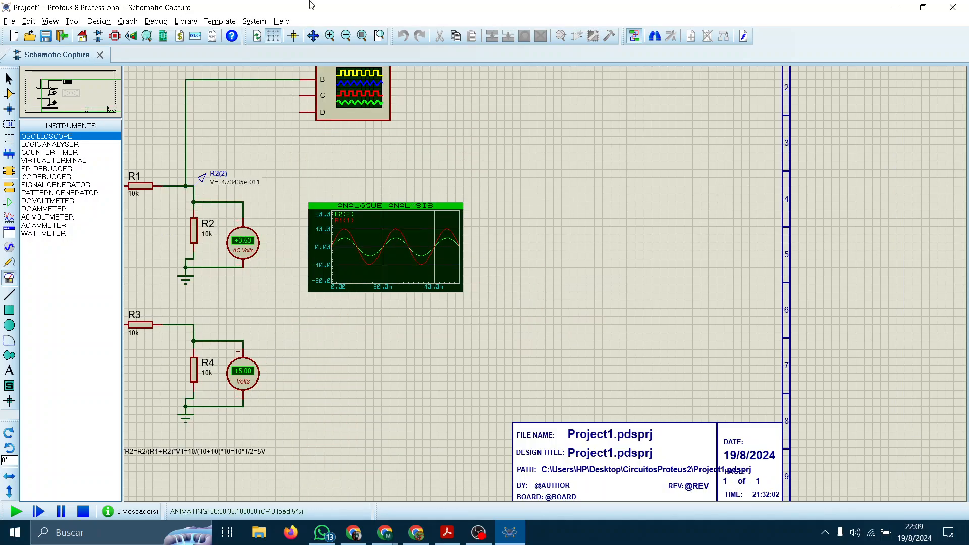
Switch back to the PROTEUS-1 presentation and advance to the "Componentes de alimentación" slide
key("alt+Tab")
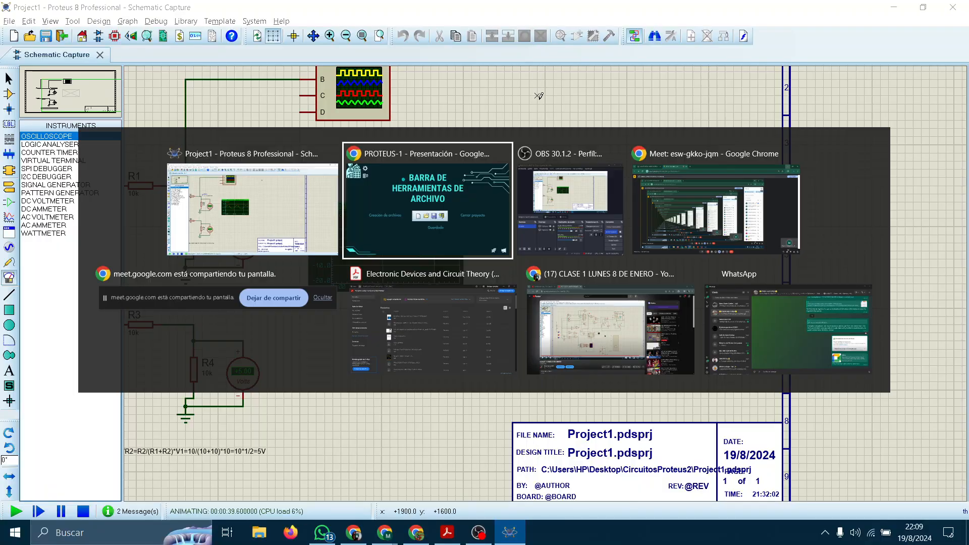
left_click(529, 203)
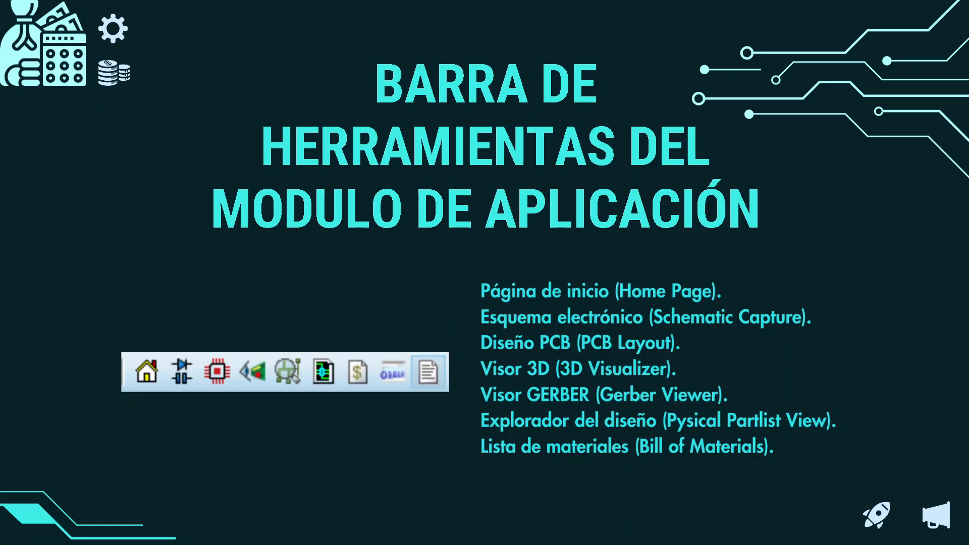
key("Right")
key("Right")
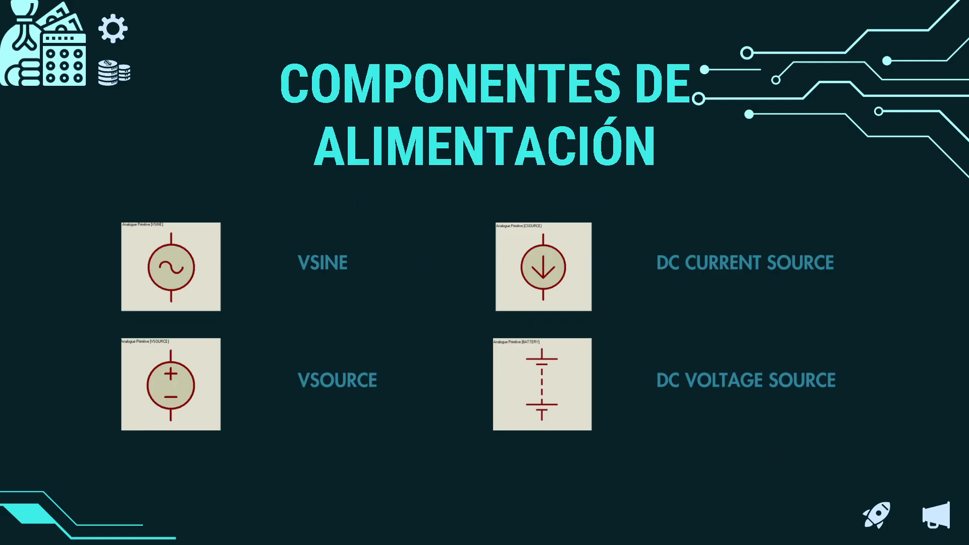